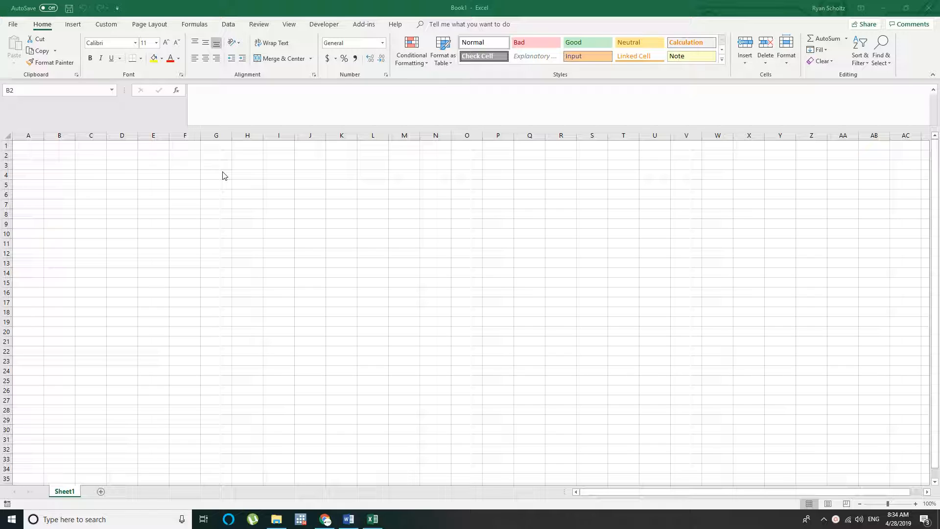
{"action": "left_click", "coordinate": [70, 25]}
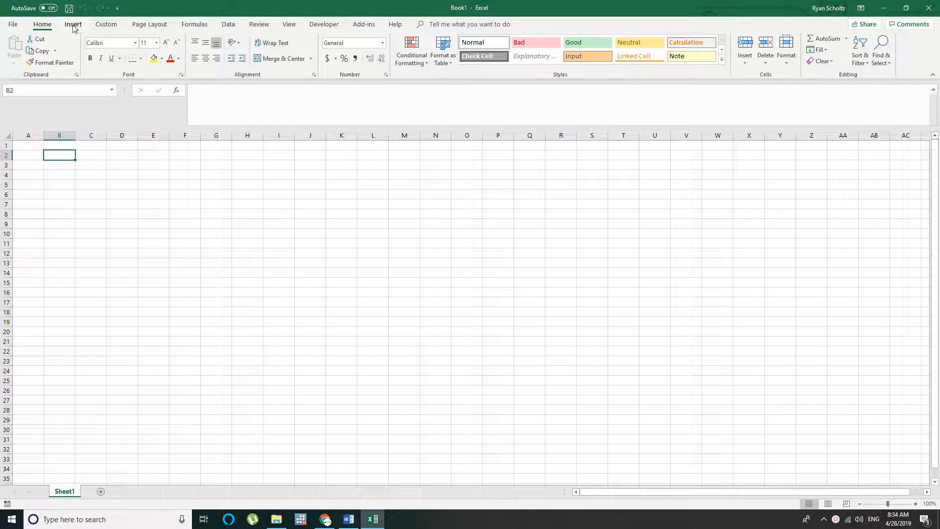
{"action": "left_click", "coordinate": [69, 26]}
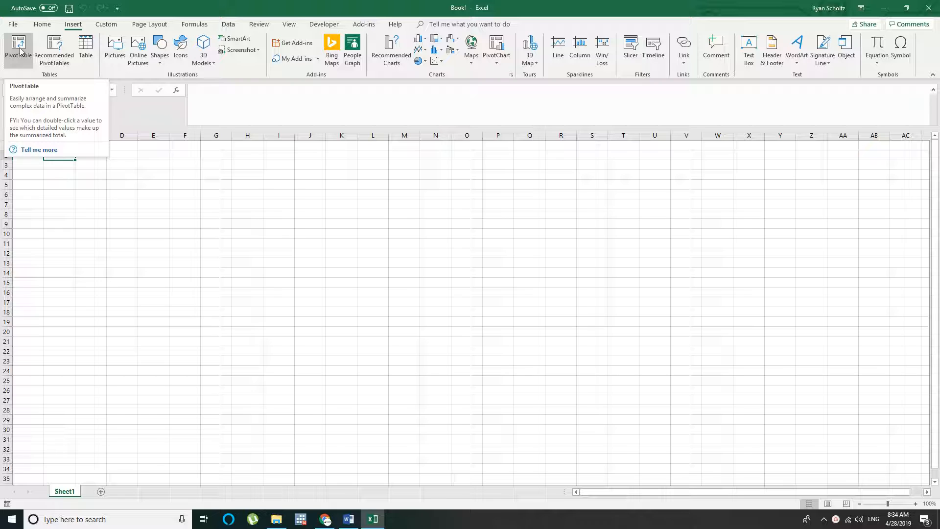
{"action": "left_click", "coordinate": [141, 156]}
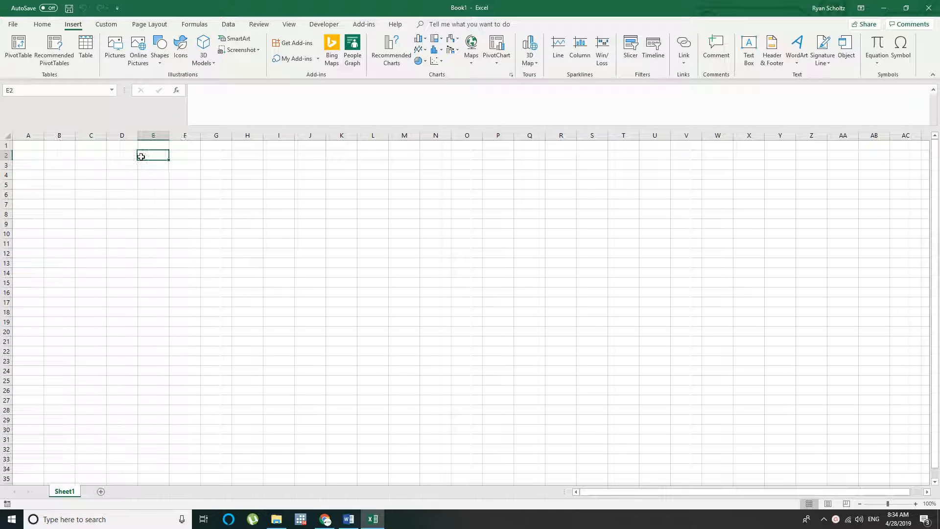
{"action": "left_click", "coordinate": [56, 153]}
{"action": "left_click", "coordinate": [92, 153]}
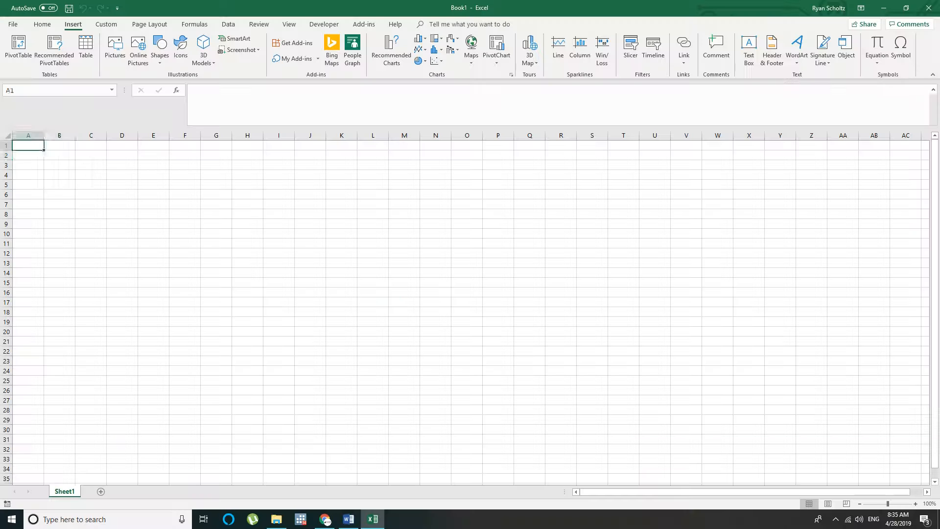
Enter the title "Electronics Sales" in cell C3
{"action": "left_click", "coordinate": [84, 162]}
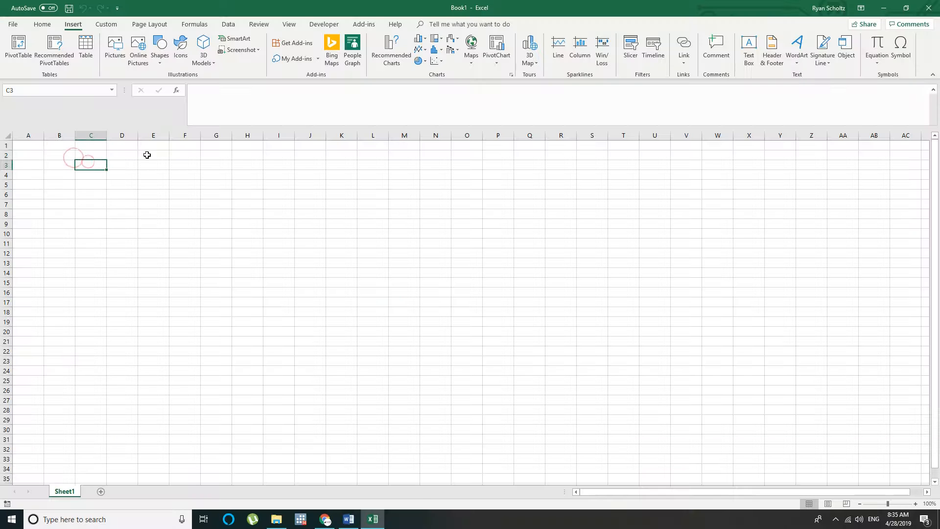
{"action": "left_click", "coordinate": [70, 164]}
{"action": "left_click", "coordinate": [100, 165]}
{"action": "type", "text": "Electron"}
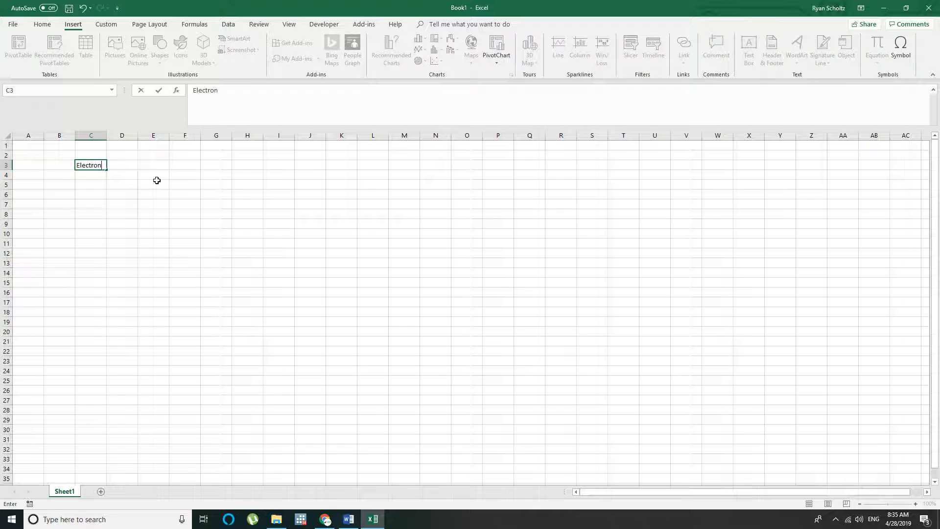
{"action": "type", "text": "ics Sales"}
{"action": "key", "text": "Return"}
{"action": "key", "text": "Return"}
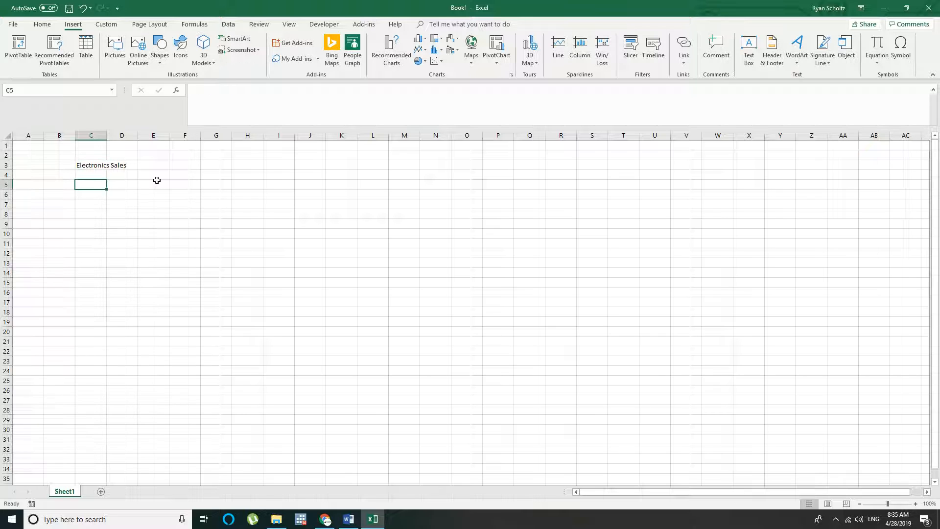
Enter the column headers "Order ID", "Product" and "Category" in cells C5 to E5
{"action": "type", "text": "Ord"}
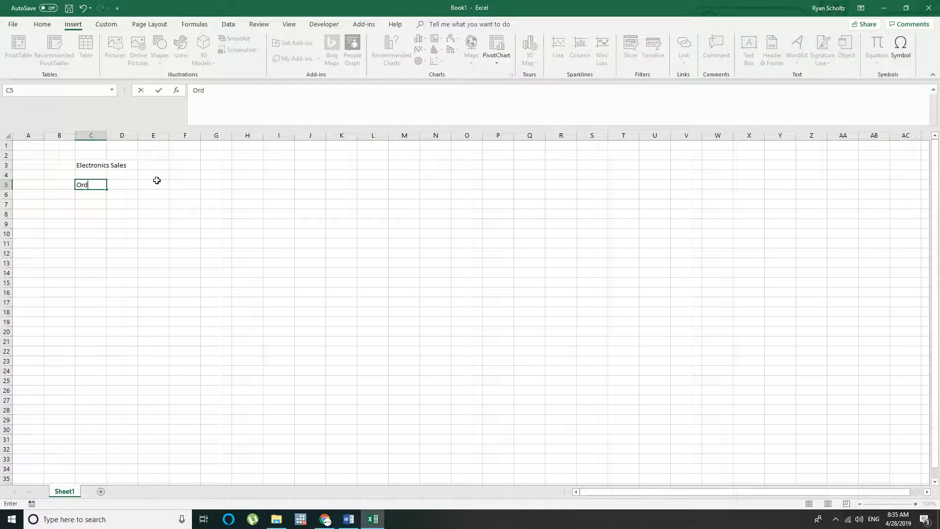
{"action": "type", "text": "er ID"}
{"action": "key", "text": "Tab"}
{"action": "type", "text": "Produc"}
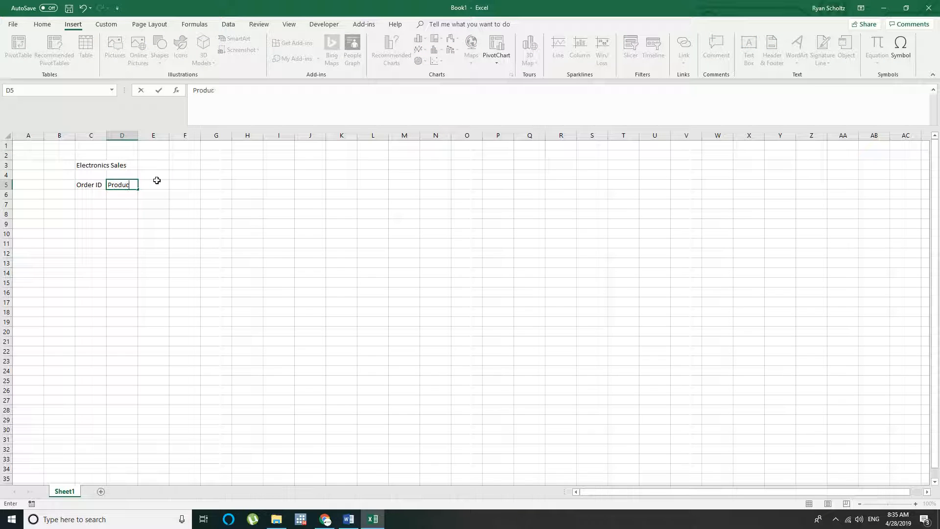
{"action": "type", "text": "t"}
{"action": "key", "text": "Tab"}
{"action": "type", "text": "Catego"}
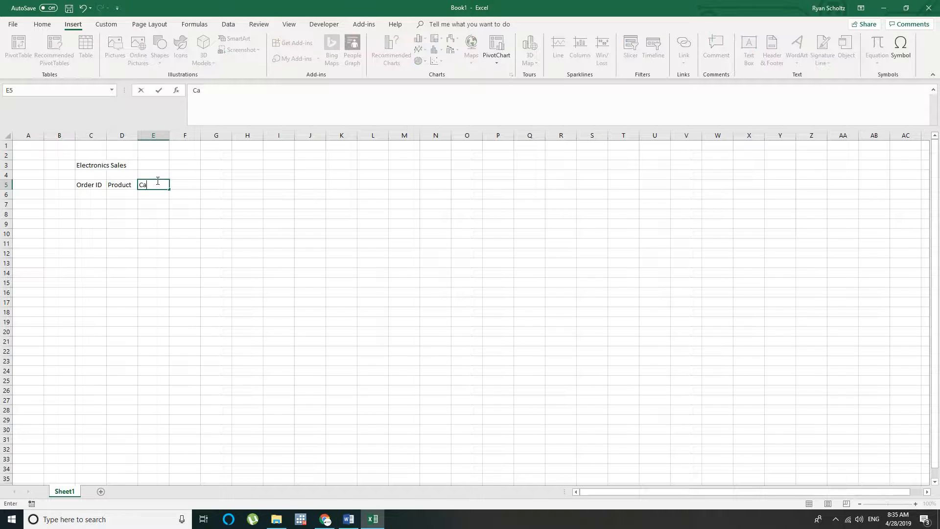
{"action": "key", "text": "Tab"}
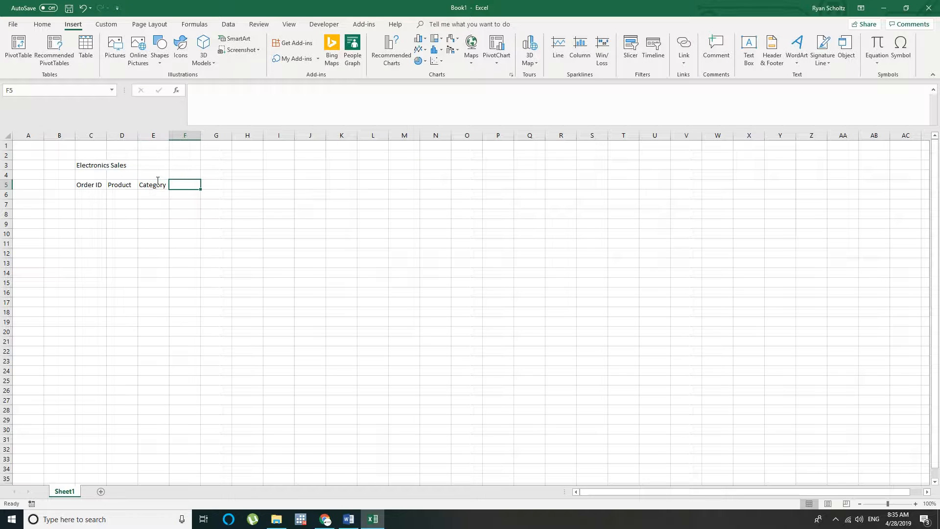
Continue the header row with "Quantity" in F5 and "Price" in G5
{"action": "type", "text": "Amount"}
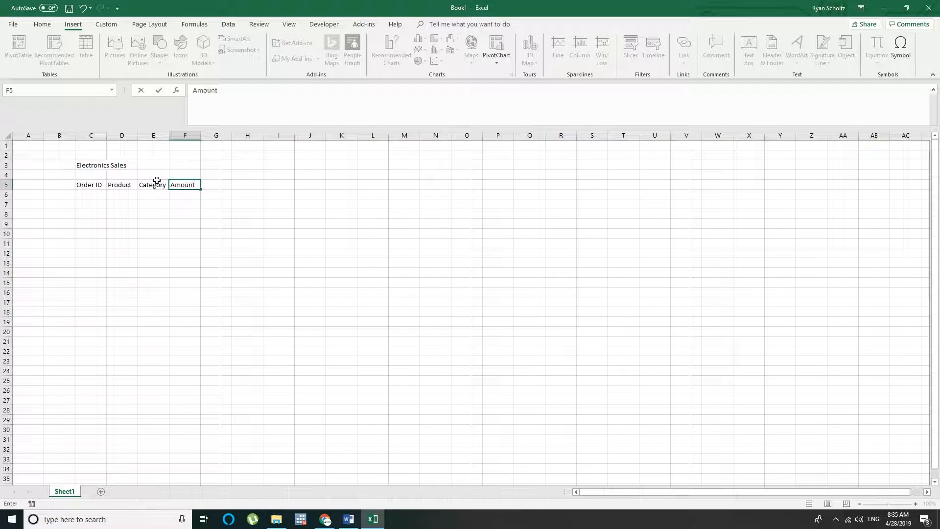
{"action": "key", "text": "BackSpace"}
{"action": "key", "text": "BackSpace"}
{"action": "key", "text": "BackSpace"}
{"action": "key", "text": "BackSpace"}
{"action": "key", "text": "BackSpace"}
{"action": "key", "text": "BackSpace"}
{"action": "type", "text": "Quantity"}
{"action": "key", "text": "Tab"}
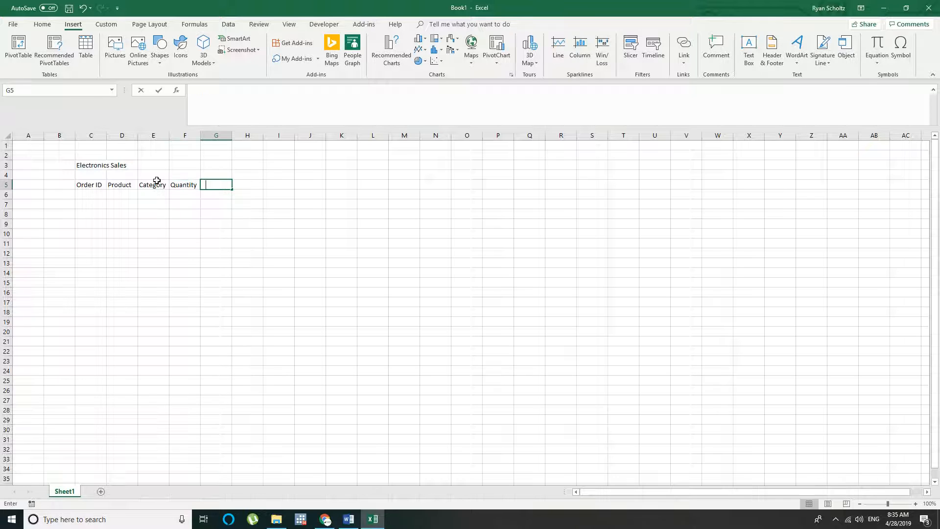
{"action": "key", "text": "Tab"}
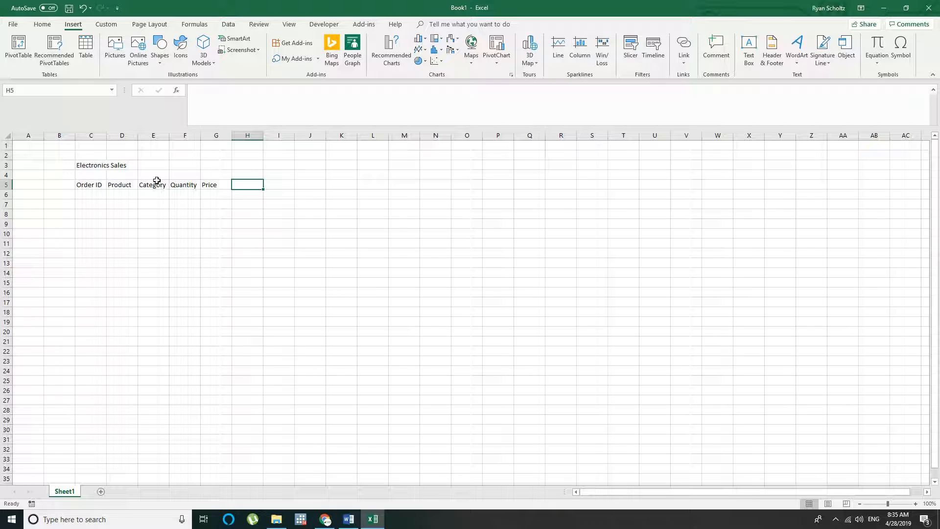
Complete the header row with "Amount", "Date" and "Country" in cells H5 to J5
{"action": "type", "text": "Amount"}
{"action": "key", "text": "Tab"}
{"action": "type", "text": "D"}
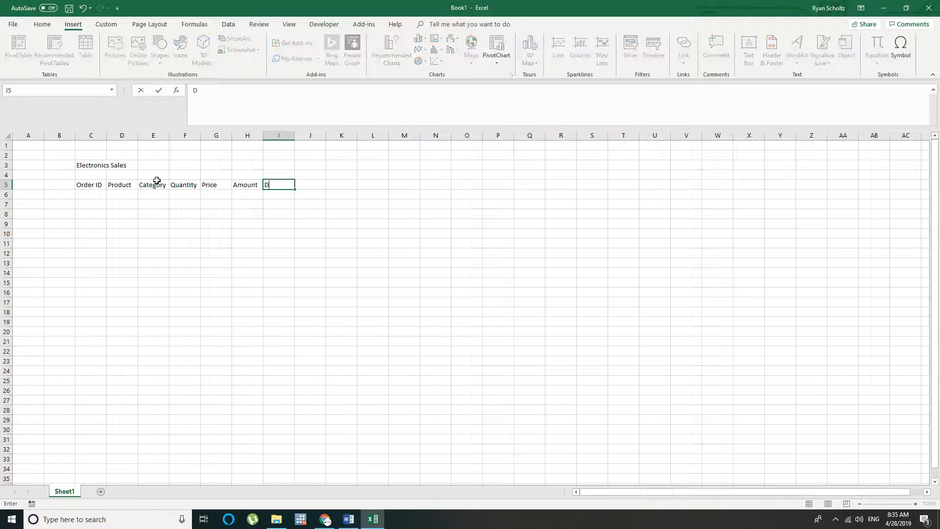
{"action": "type", "text": "ate"}
{"action": "key", "text": "Tab"}
{"action": "type", "text": "Country"}
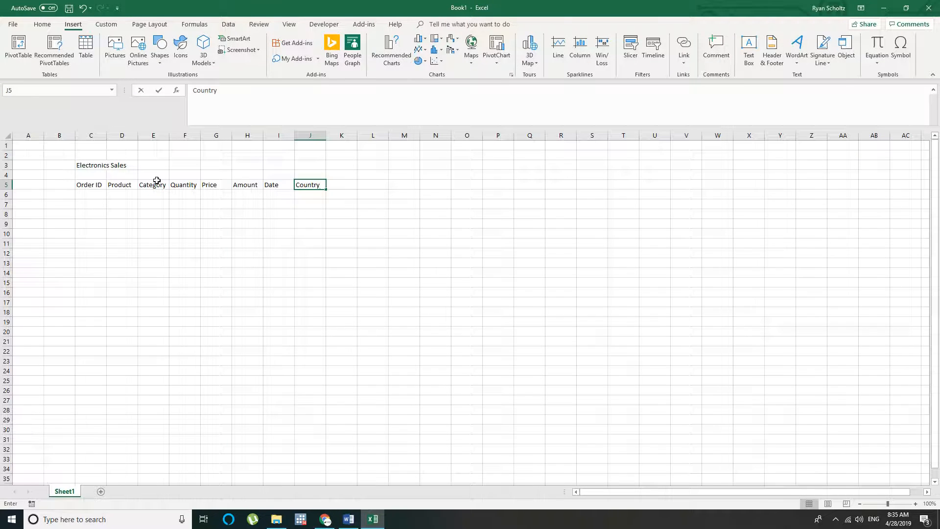
{"action": "key", "text": "Return"}
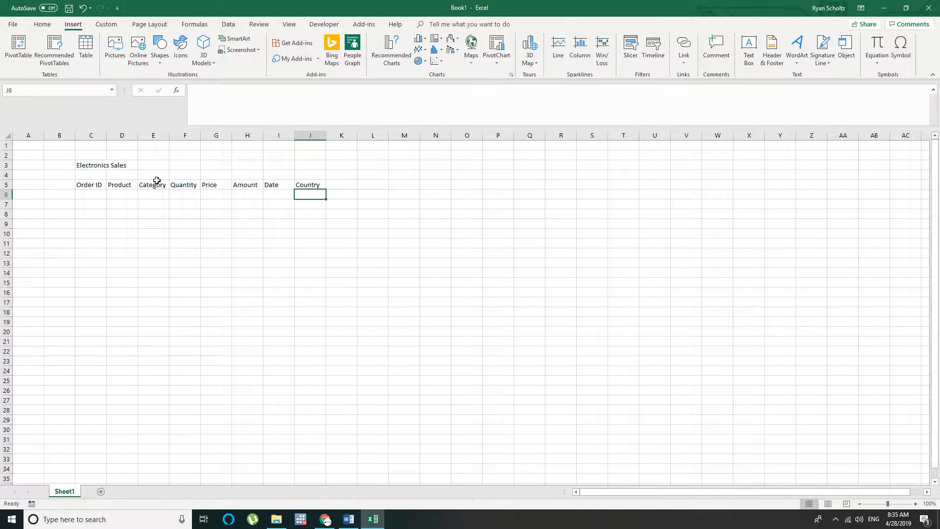
Rename the worksheet Sheet1 as "Sales Data"
{"action": "left_click", "coordinate": [128, 221]}
{"action": "double_click", "coordinate": [65, 491]}
{"action": "type", "text": "Sales"}
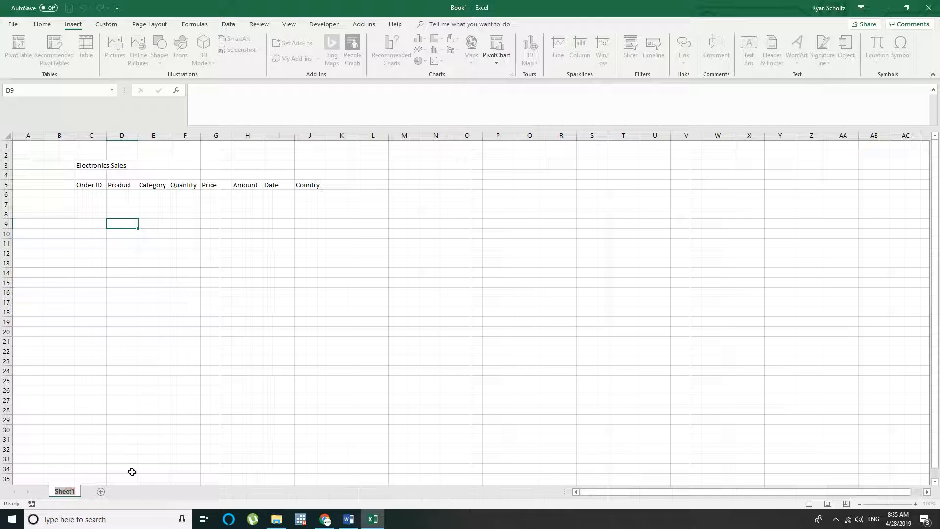
{"action": "type", "text": " Report"}
{"action": "key", "text": "BackSpace"}
{"action": "key", "text": "BackSpace"}
{"action": "key", "text": "BackSpace"}
{"action": "key", "text": "BackSpace"}
{"action": "key", "text": "BackSpace"}
{"action": "key", "text": "BackSpace"}
{"action": "type", "text": "Data"}
{"action": "key", "text": "Return"}
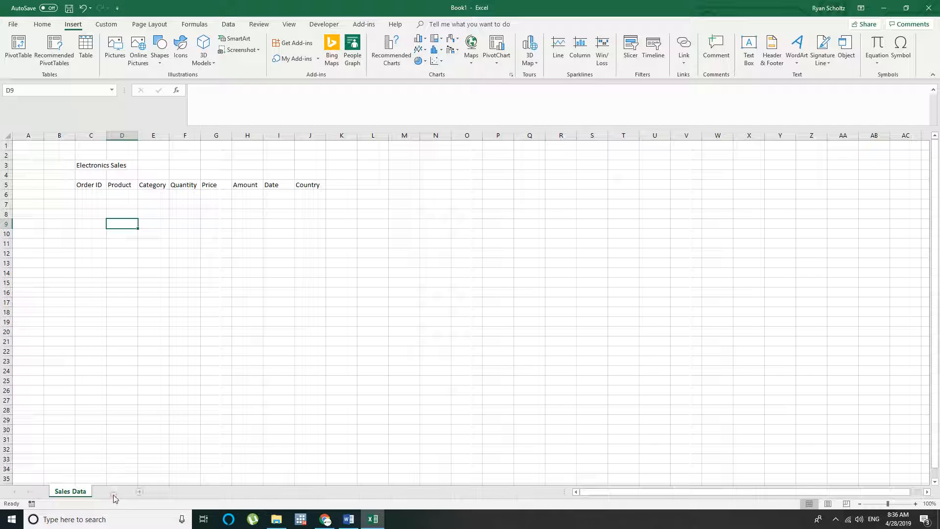
Add a second worksheet and name it "Products & Categories"
{"action": "left_click", "coordinate": [111, 491]}
{"action": "double_click", "coordinate": [107, 491]}
{"action": "type", "text": "P"}
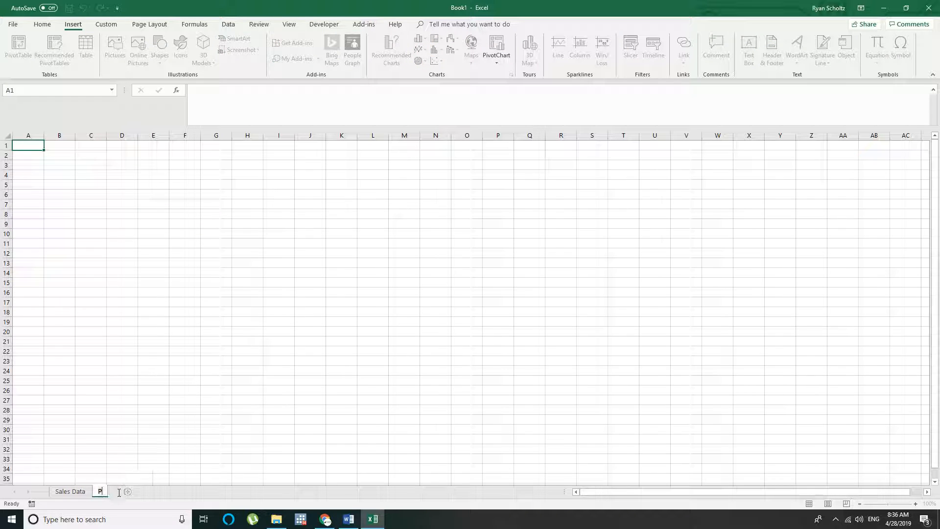
{"action": "type", "text": "roducts & Categories"}
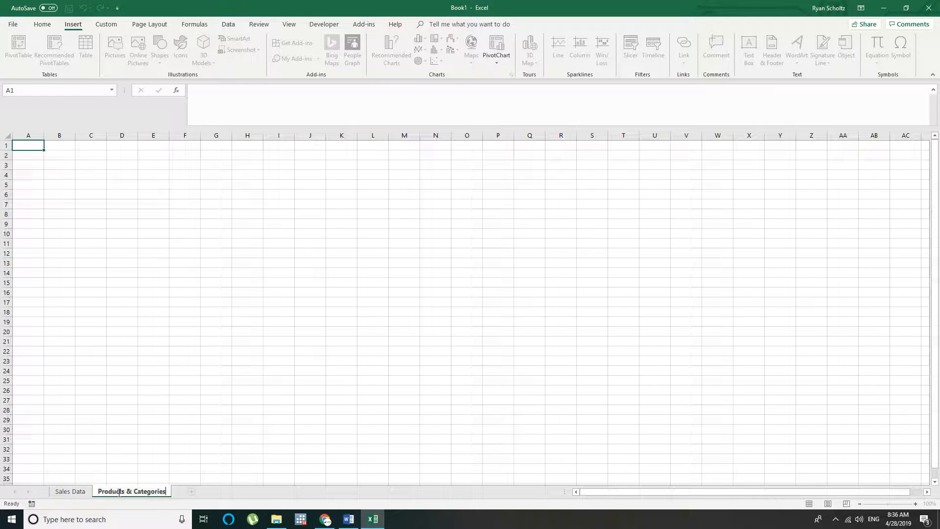
{"action": "key", "text": "Return"}
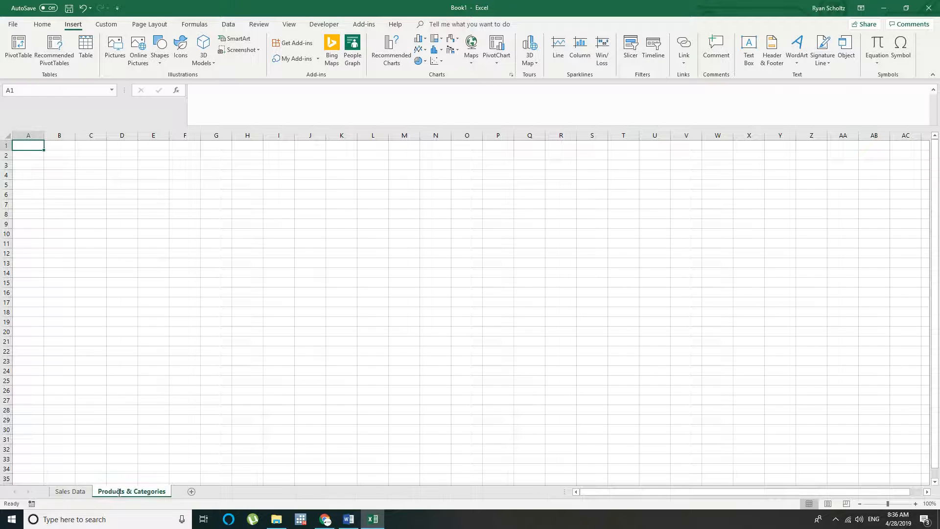
Widen columns A and B equally and enter "3D Printer" in cell A1 of the Products & Categories sheet
{"action": "left_click", "coordinate": [65, 155]}
{"action": "left_click_drag", "start_coordinate": [43, 135], "coordinate": [159, 135]}
{"action": "left_click", "coordinate": [292, 192]}
{"action": "left_click", "coordinate": [82, 144]}
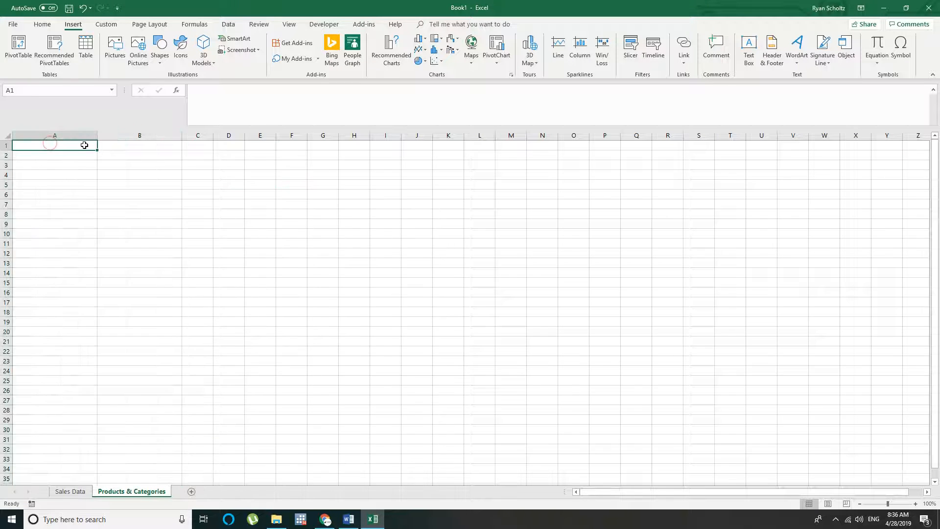
{"action": "type", "text": "3D Printer"}
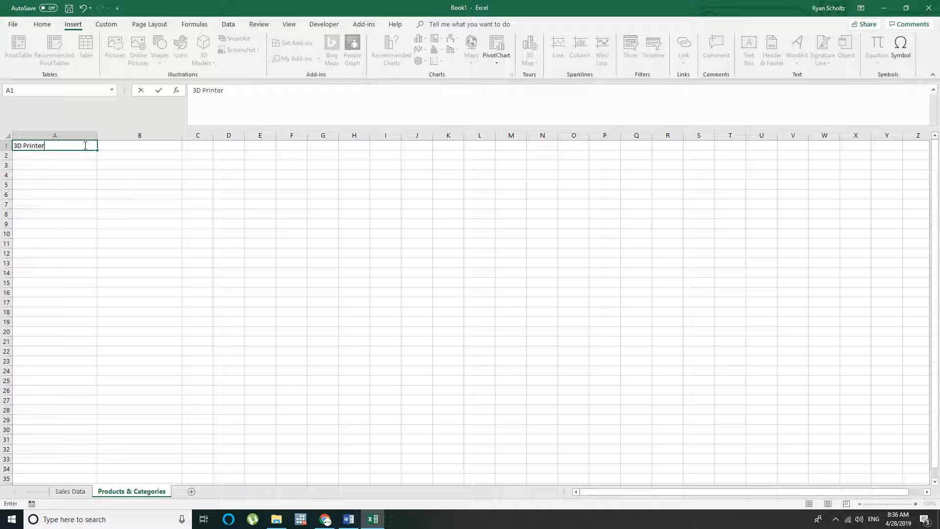
{"action": "key", "text": "Tab"}
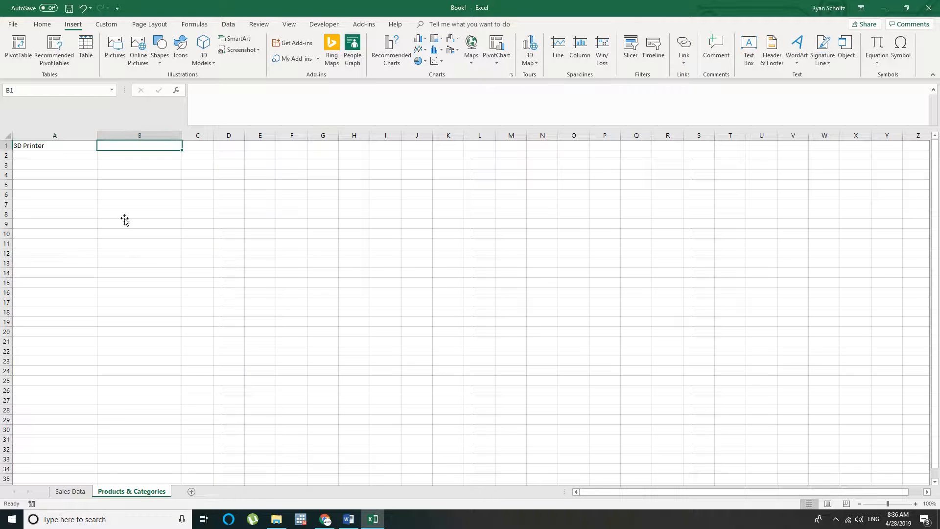
Check the Price and Amount headers on the Sales Data sheet, and move "3D Printer" on the Products & Categories sheet down to A2
{"action": "left_click", "coordinate": [73, 491]}
{"action": "left_click", "coordinate": [228, 185]}
{"action": "left_click", "coordinate": [246, 187]}
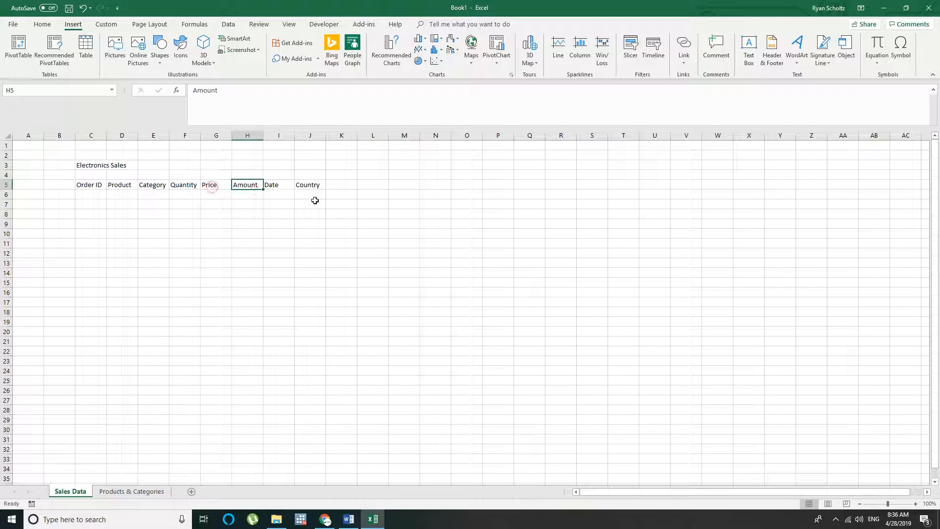
{"action": "left_click", "coordinate": [120, 490]}
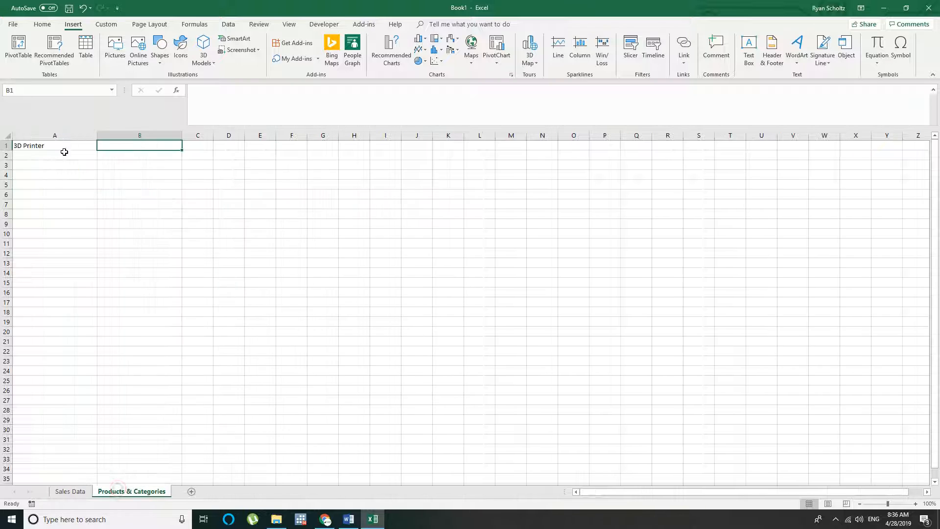
{"action": "left_click", "coordinate": [35, 145]}
{"action": "left_click_drag", "start_coordinate": [36, 153], "coordinate": [38, 163]}
Enter the column headers "Product", "Category" and "Price" in cells A1 to C1
{"action": "left_click", "coordinate": [49, 145]}
{"action": "type", "text": "Produc"}
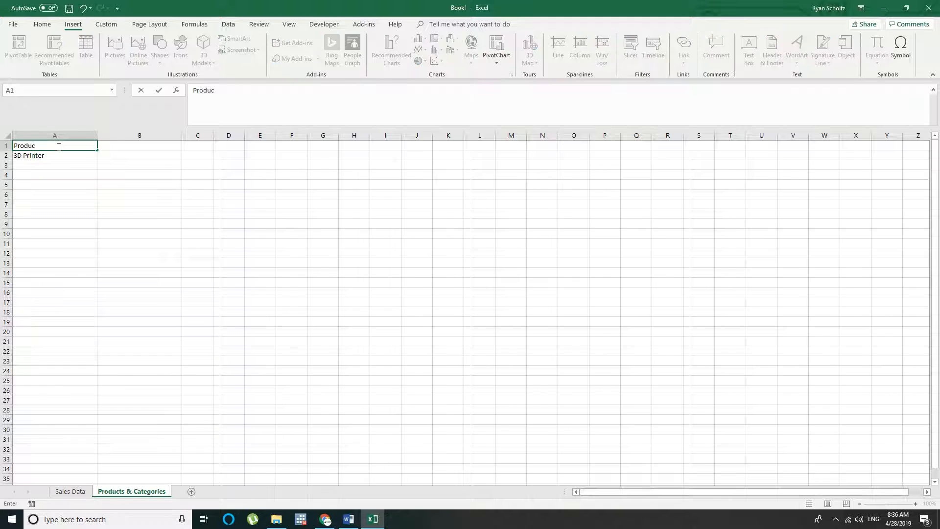
{"action": "type", "text": "t"}
{"action": "key", "text": "Tab"}
{"action": "type", "text": "Category"}
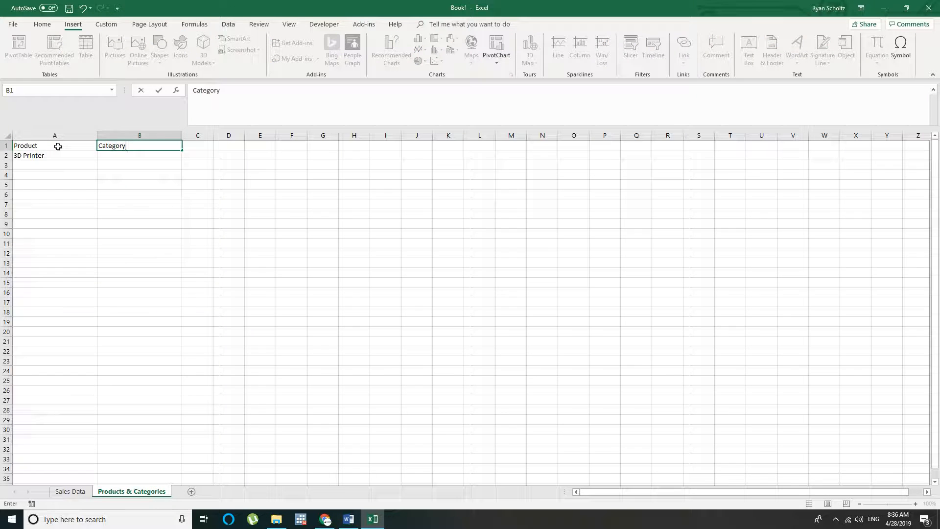
{"action": "key", "text": "Tab"}
{"action": "type", "text": "Pric"}
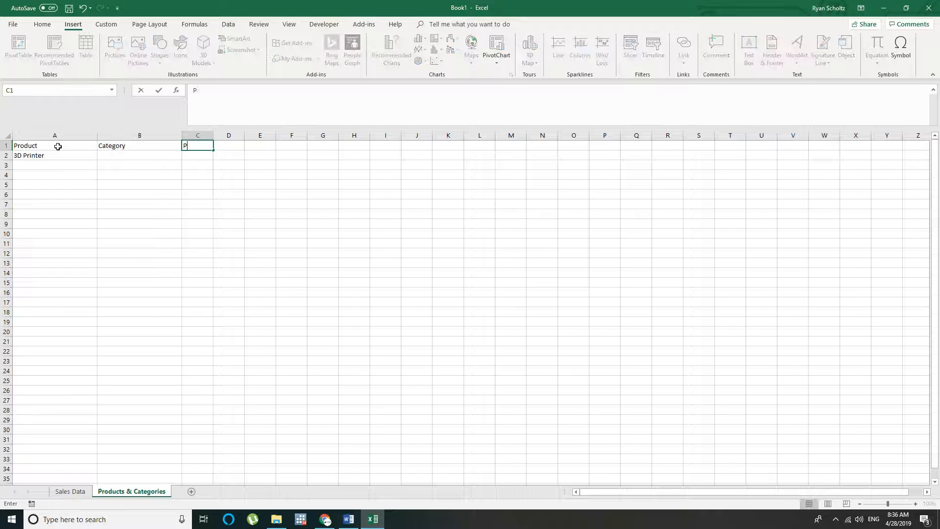
{"action": "key", "text": "Down"}
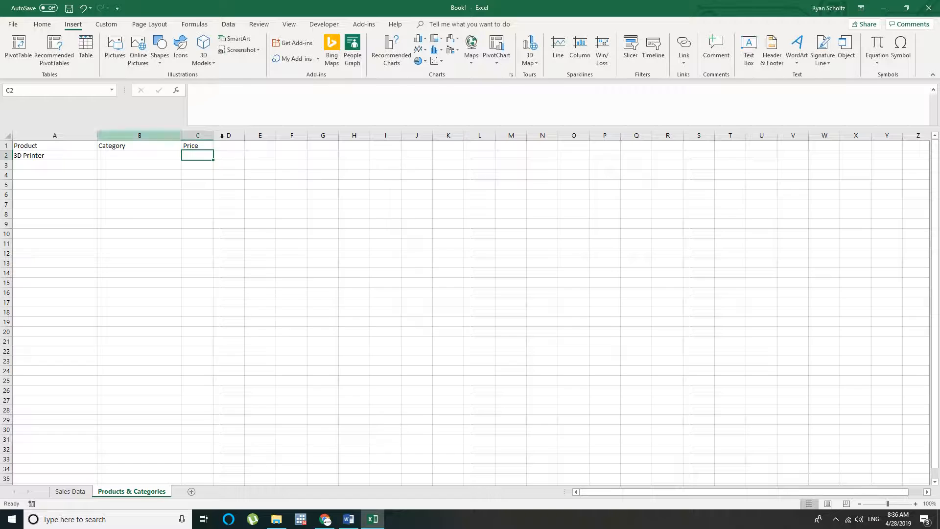
Give the 3D Printer the category "Tools & Improvement" in B2 and the price 350 in C2
{"action": "left_click", "coordinate": [45, 156]}
{"action": "left_click", "coordinate": [131, 154]}
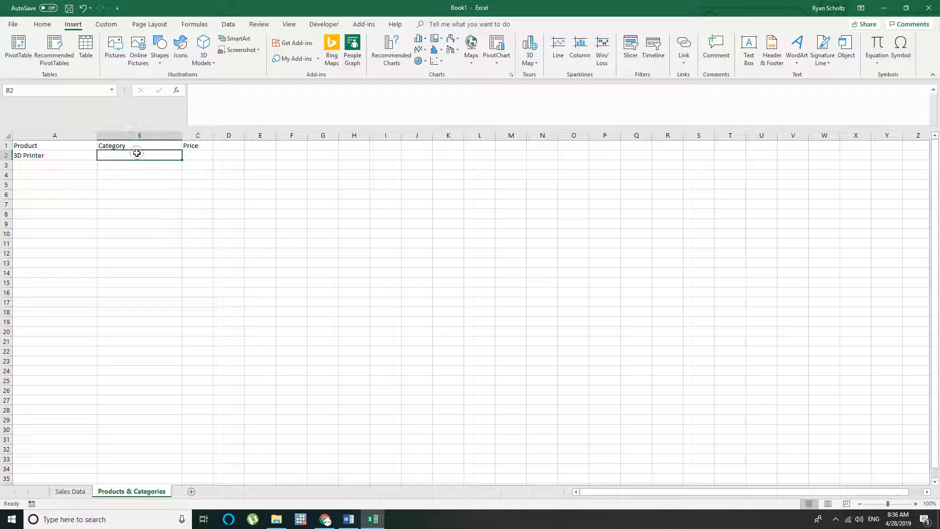
{"action": "type", "text": "To"}
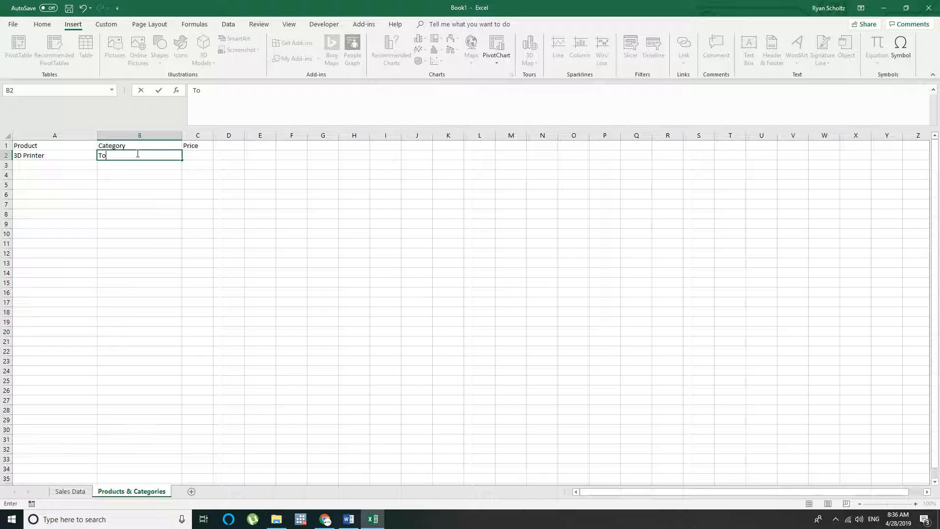
{"action": "type", "text": "ols & Improvement"}
{"action": "key", "text": "Tab"}
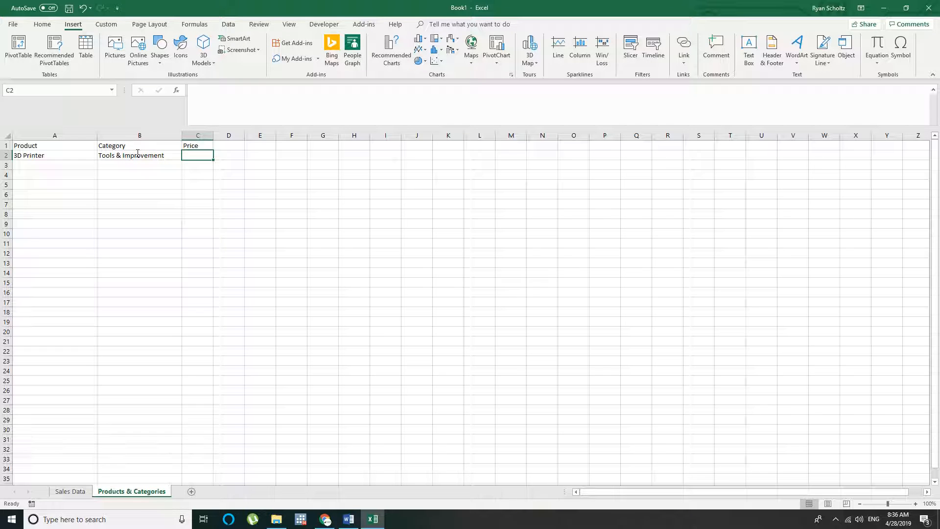
{"action": "type", "text": "350"}
{"action": "key", "text": "Return"}
{"action": "left_click", "coordinate": [46, 163]}
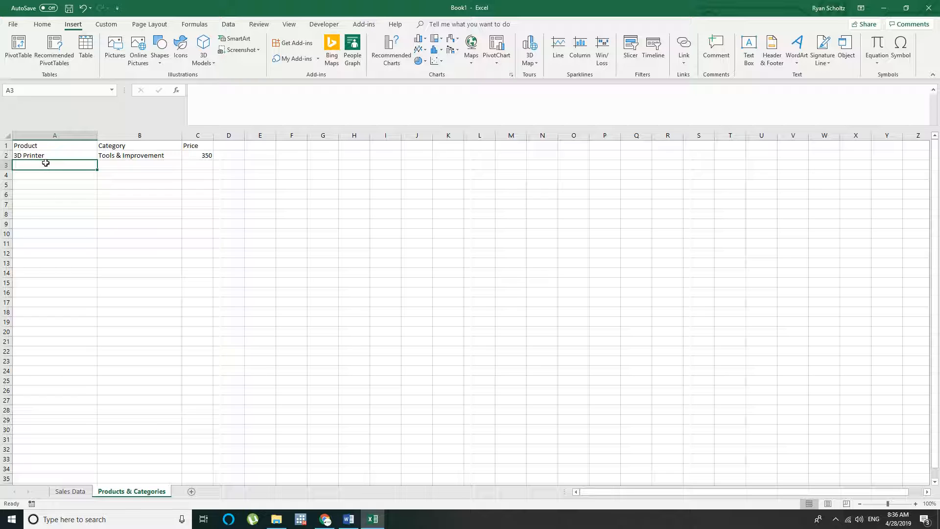
Enter the product "Mac i7 w/ SSD" in A3 with the category "Computers" in B3
{"action": "type", "text": "Mac i"}
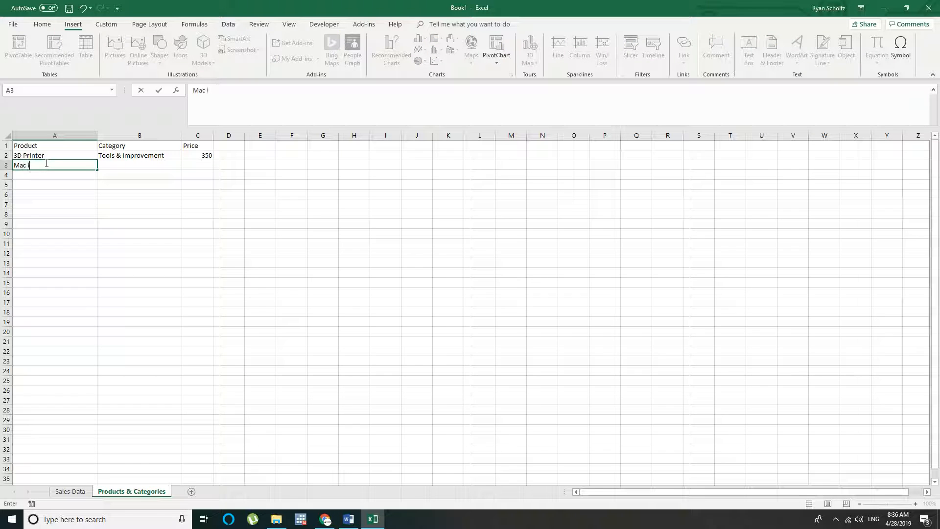
{"action": "type", "text": "&"}
{"action": "type", "text": " w/ SSD"}
{"action": "key", "text": "Tab"}
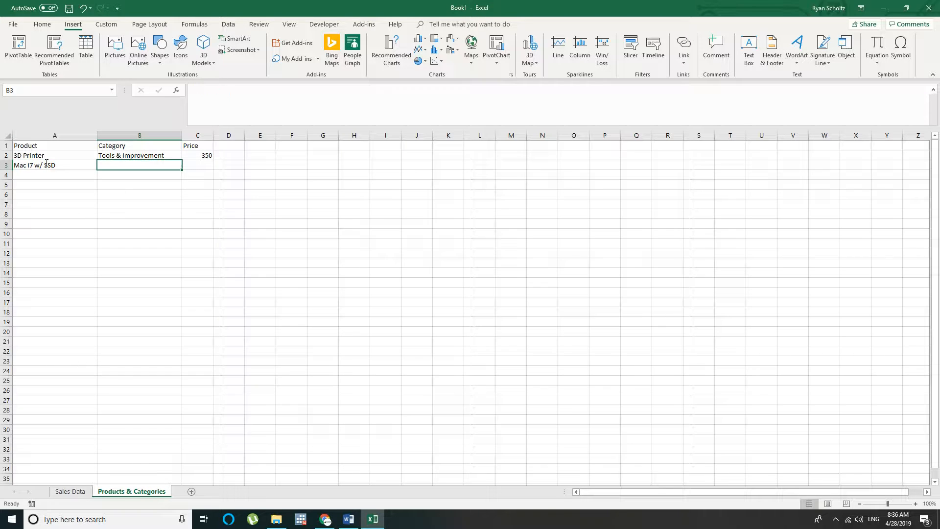
{"action": "type", "text": "Computwr"}
{"action": "key", "text": "BackSpace"}
{"action": "key", "text": "BackSpace"}
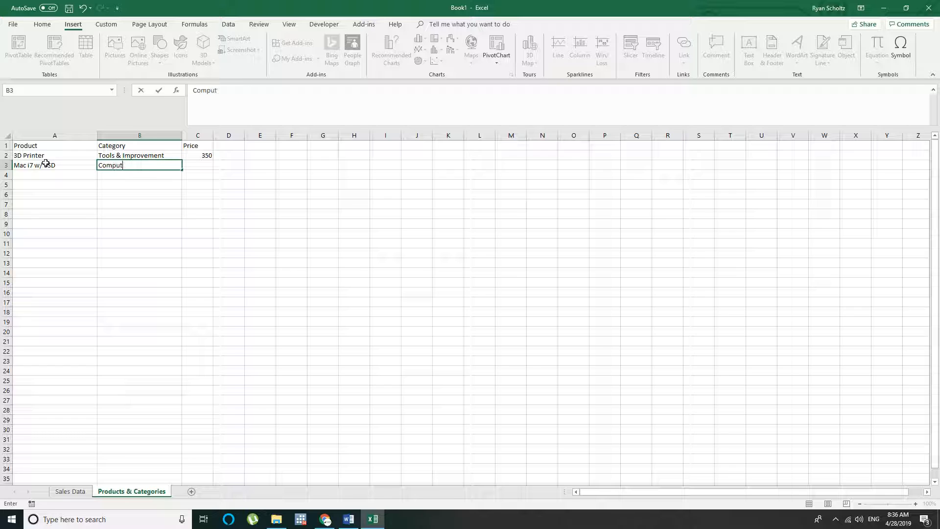
{"action": "type", "text": "ers"}
{"action": "key", "text": "Tab"}
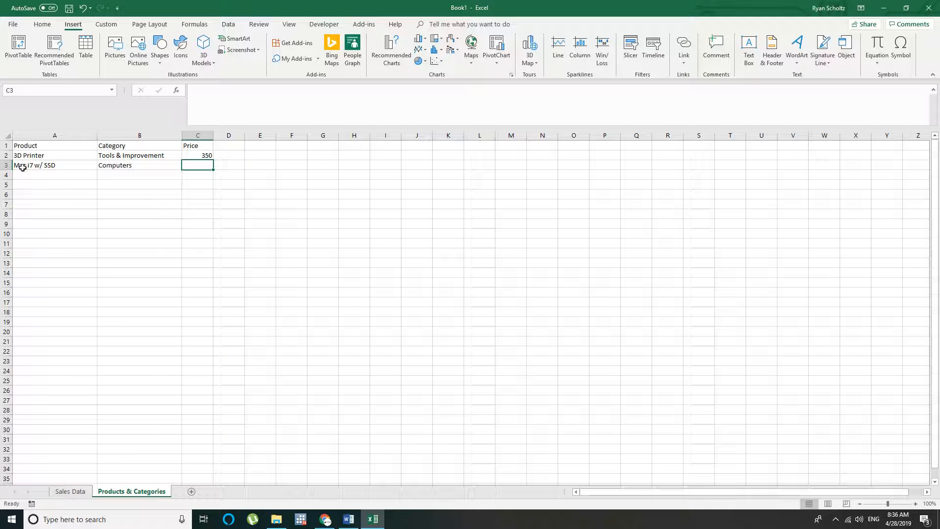
Put "Apple" in front of the product name in A3 and enter its price of 1500 in C3
{"action": "double_click", "coordinate": [20, 166]}
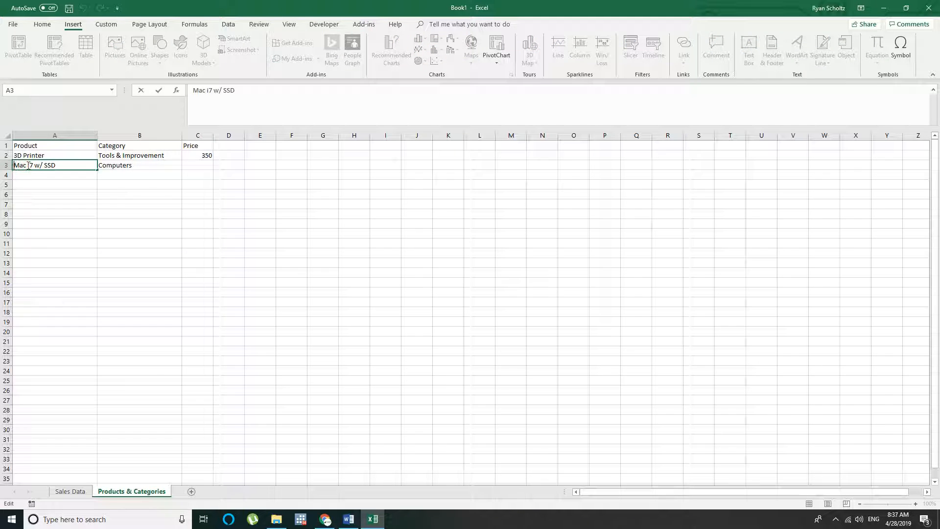
{"action": "key", "text": "Home"}
{"action": "type", "text": "Apple"}
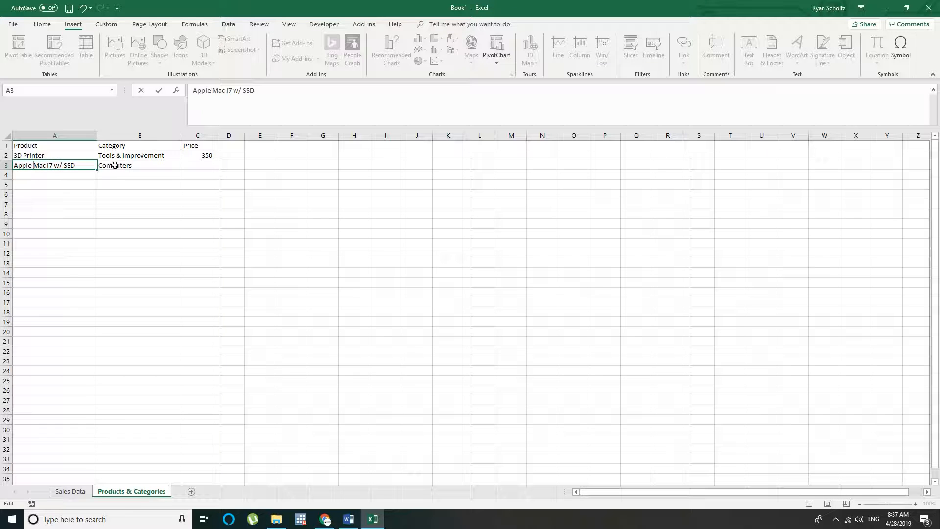
{"action": "left_click", "coordinate": [198, 165]}
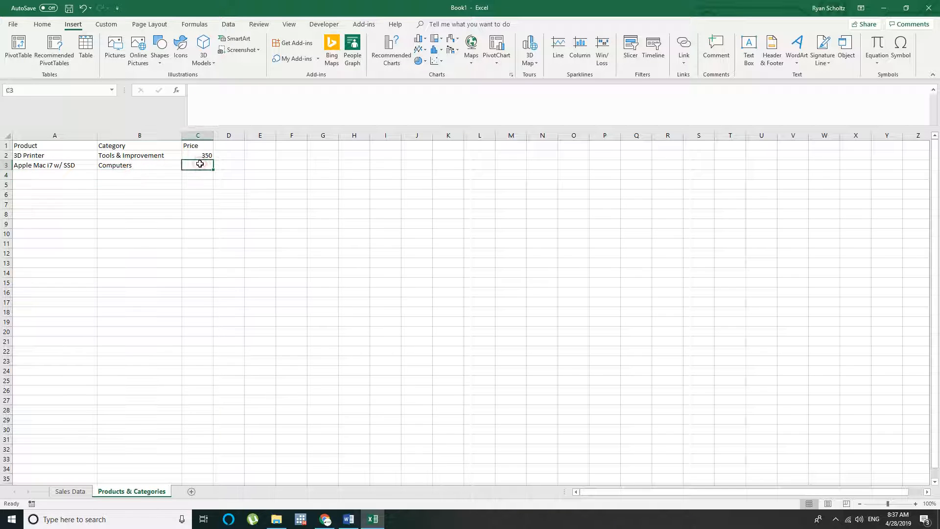
{"action": "type", "text": "1500"}
{"action": "key", "text": "Return"}
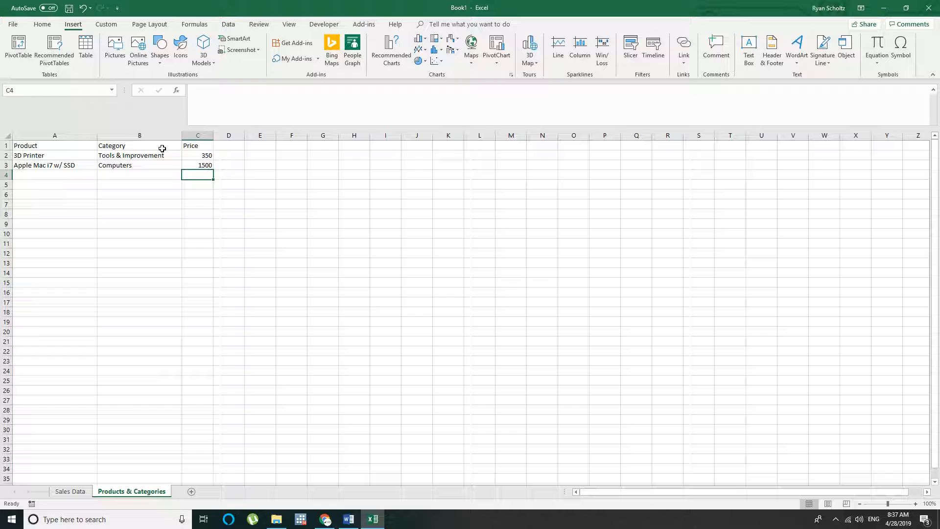
Fill row 4 with the product "iPhone XS", the category "Smart Phones" and the price 1000
{"action": "left_click", "coordinate": [48, 175]}
{"action": "type", "text": "iPhone XS"}
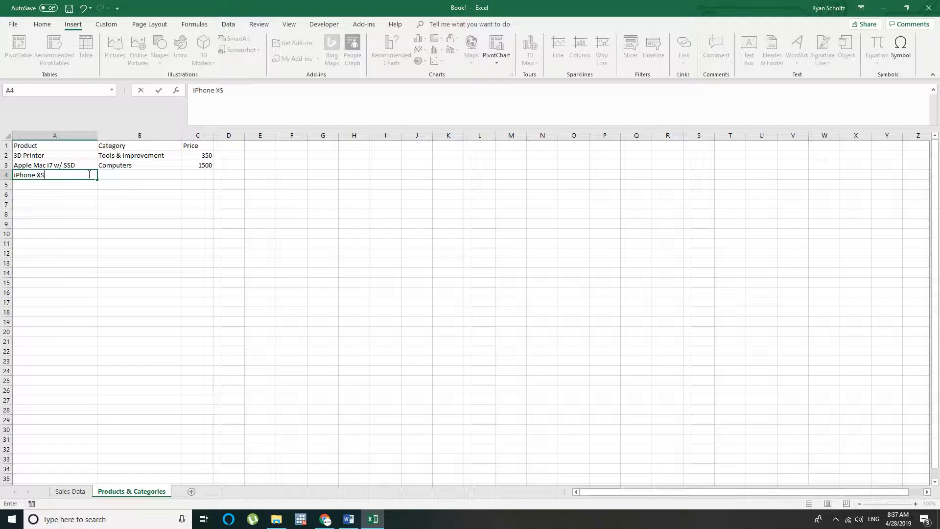
{"action": "key", "text": "Tab"}
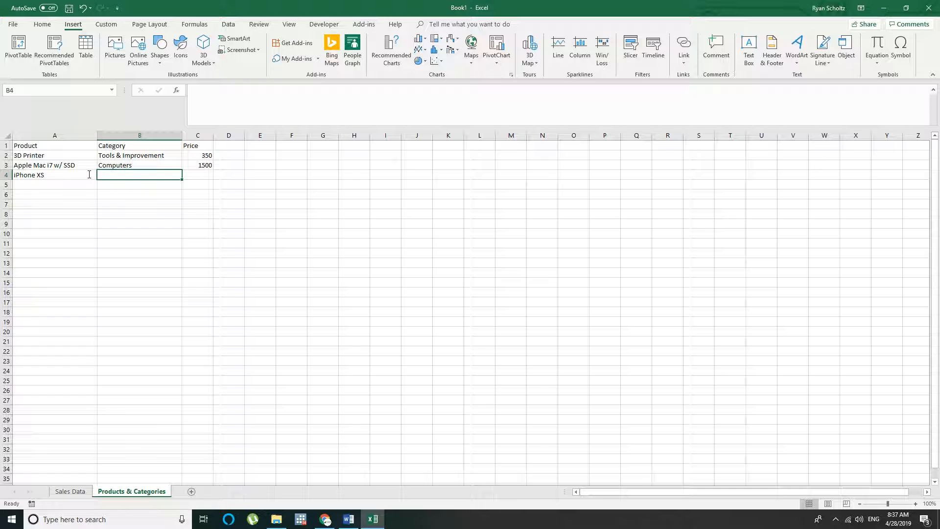
{"action": "type", "text": "SmartPhon"}
{"action": "key", "text": "BackSpace"}
{"action": "key", "text": "BackSpace"}
{"action": "key", "text": "BackSpace"}
{"action": "key", "text": "BackSpace"}
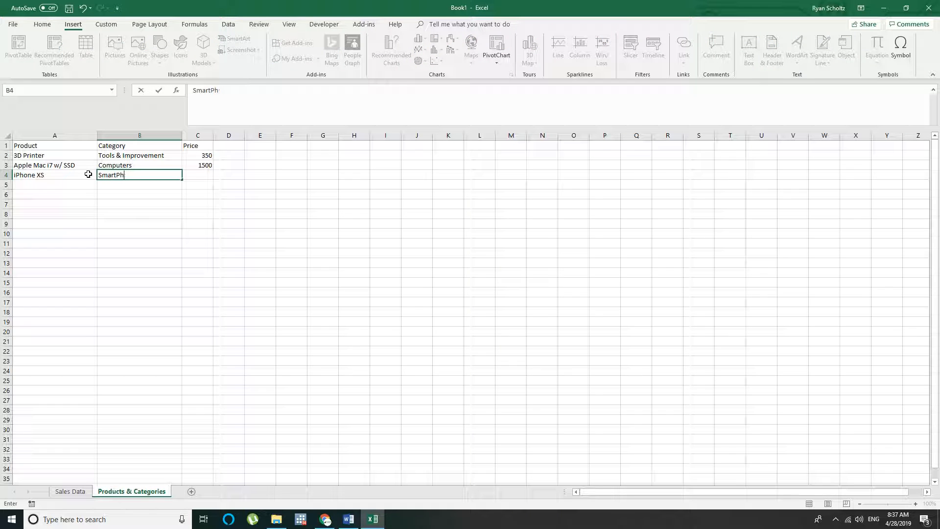
{"action": "type", "text": "Phones"}
{"action": "key", "text": "Tab"}
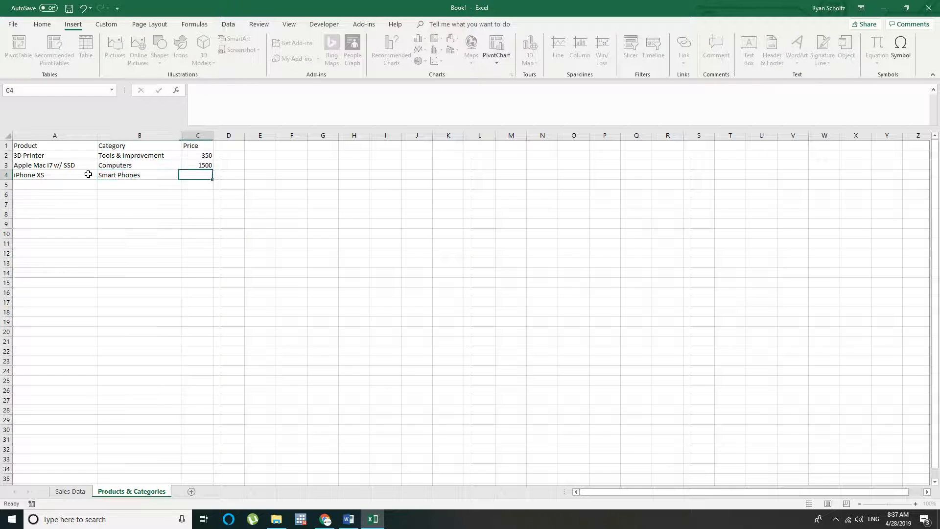
{"action": "type", "text": "1000"}
{"action": "key", "text": "Return"}
Enter the product "iPhone Case (XS & XR)" in cell A5
{"action": "left_click", "coordinate": [47, 179]}
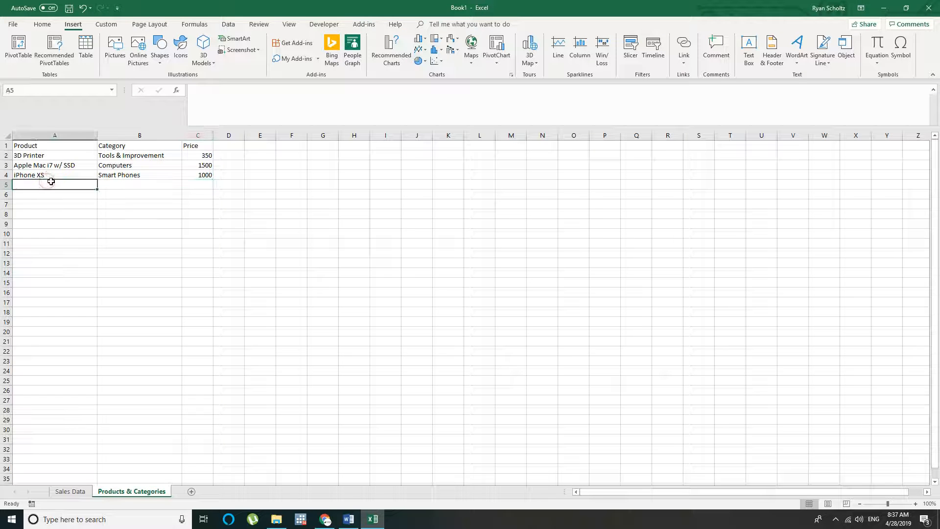
{"action": "type", "text": "iPhone XS"}
{"action": "key", "text": "BackSpace"}
{"action": "key", "text": "BackSpace"}
{"action": "type", "text": "C"}
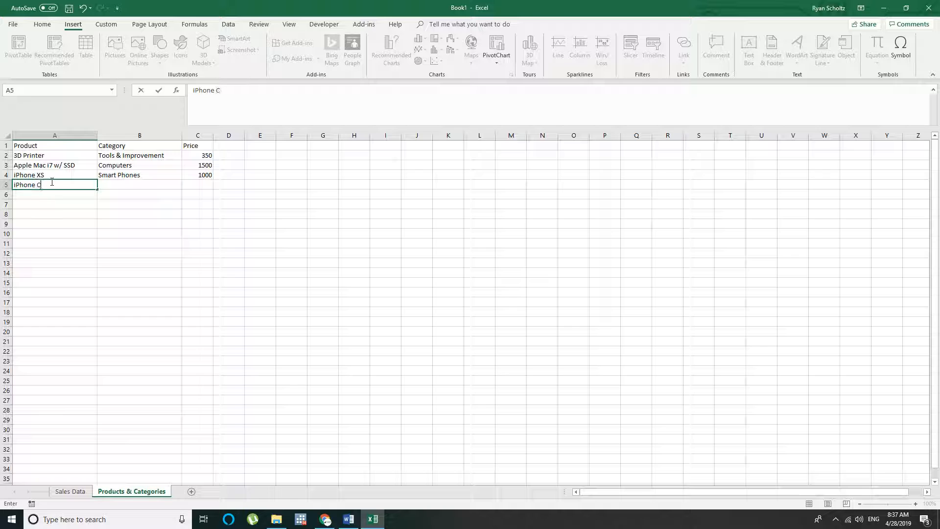
{"action": "type", "text": "ase (XS"}
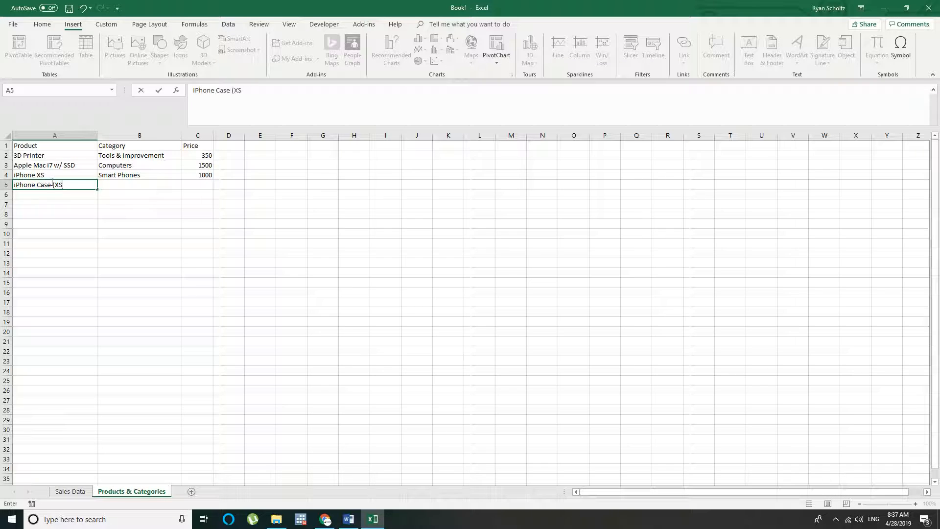
{"action": "type", "text": " & XR"}
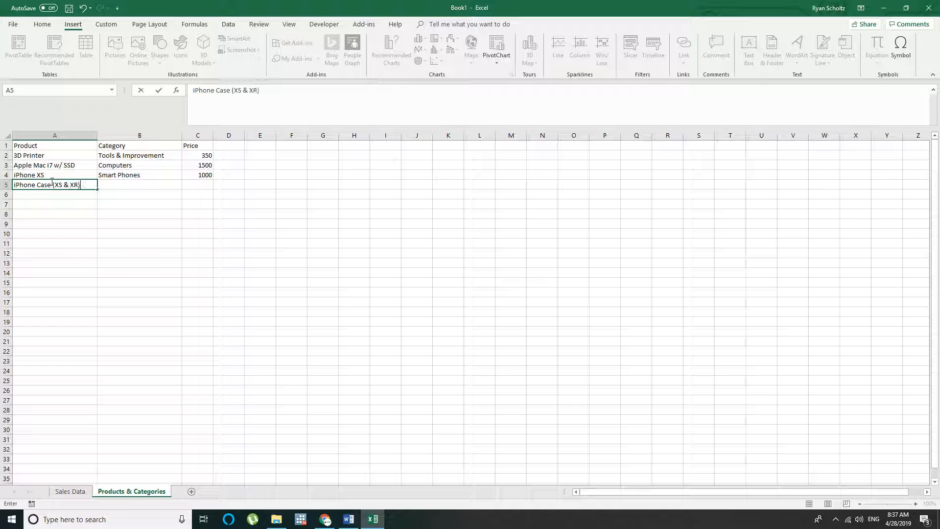
{"action": "key", "text": "Tab"}
Give the iPhone case the category "Smart Phones" in B5 and the price 20 in C5
{"action": "type", "text": "Sa"}
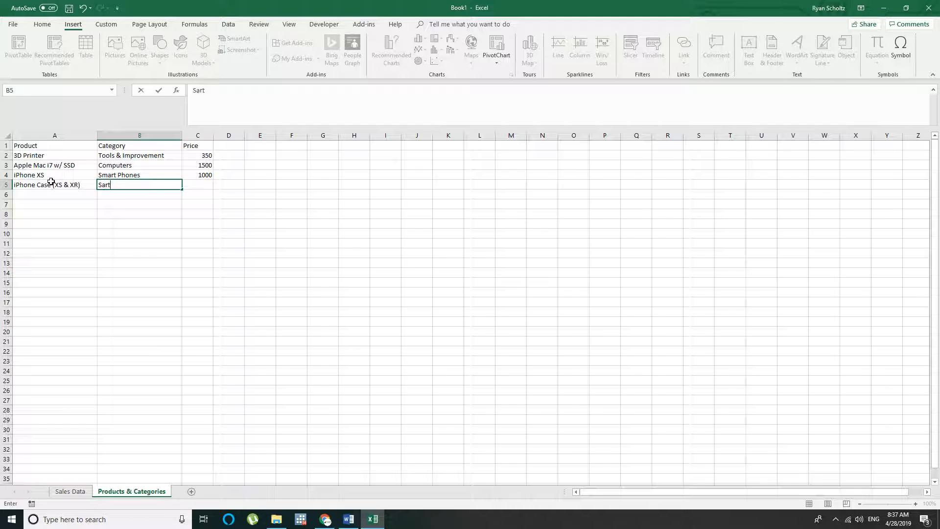
{"action": "key", "text": "BackSpace"}
{"action": "key", "text": "BackSpace"}
{"action": "type", "text": "Smart Pheo"}
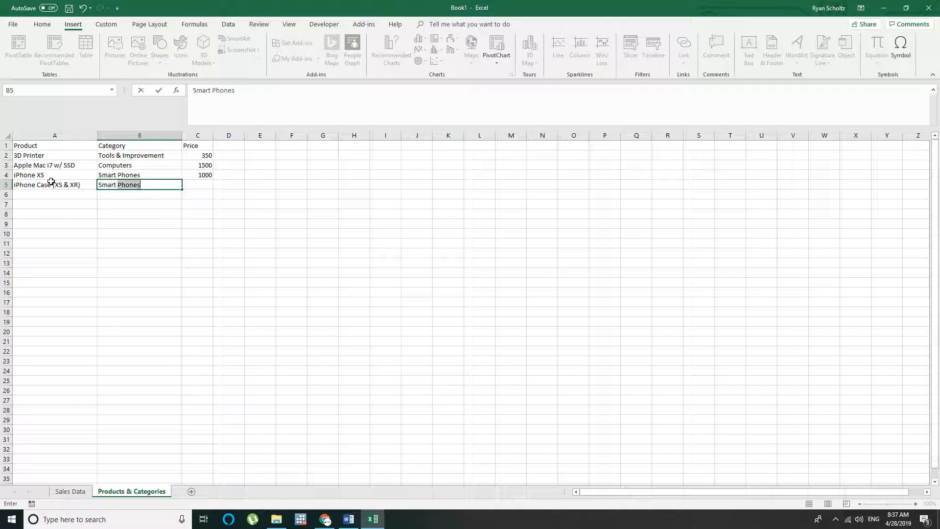
{"action": "type", "text": "ns"}
{"action": "key", "text": "BackSpace"}
{"action": "key", "text": "BackSpace"}
{"action": "key", "text": "BackSpace"}
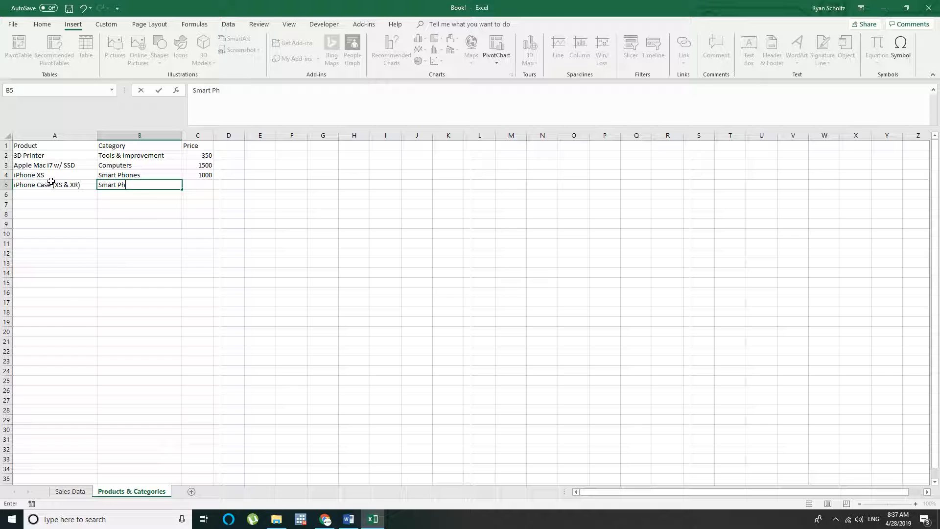
{"action": "type", "text": "ones"}
{"action": "key", "text": "Tab"}
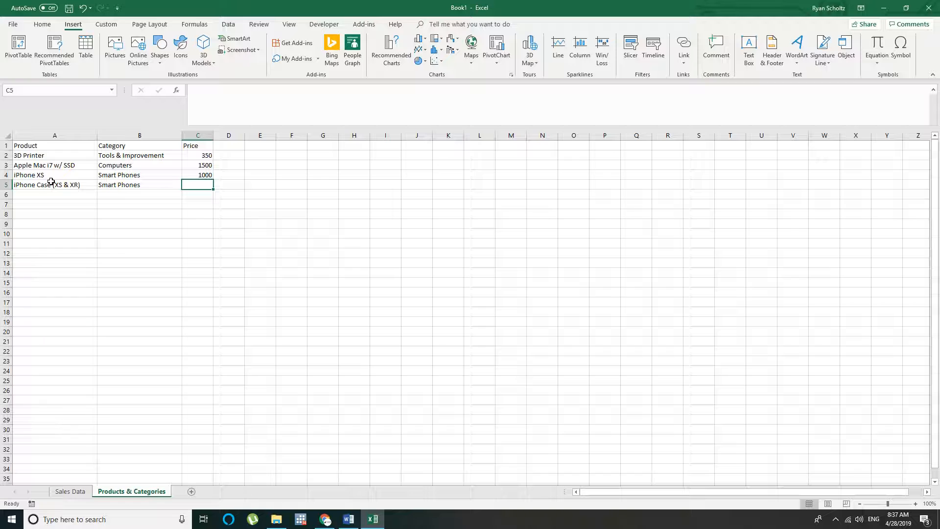
{"action": "type", "text": "20"}
{"action": "key", "text": "Return"}
List the products "Keyboard", "Mouse" and "Drone" in cells A6 to A8
{"action": "left_click", "coordinate": [73, 196]}
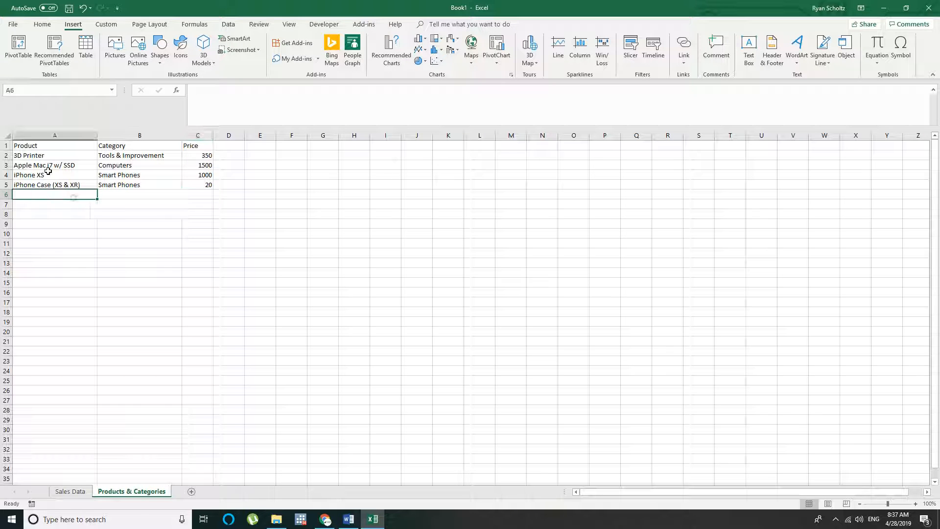
{"action": "left_click", "coordinate": [28, 155]}
{"action": "left_click", "coordinate": [50, 195]}
{"action": "type", "text": "Keyboard"}
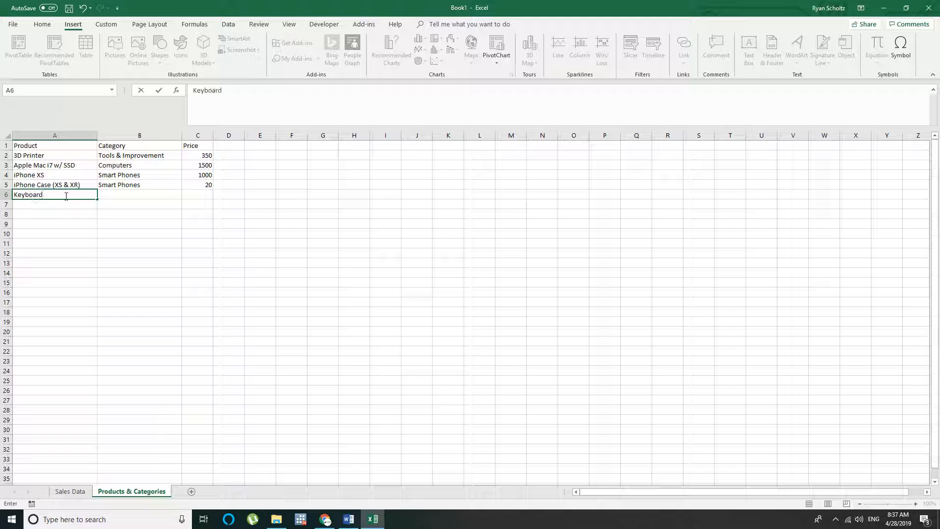
{"action": "key", "text": "Return"}
{"action": "type", "text": "Mouse"}
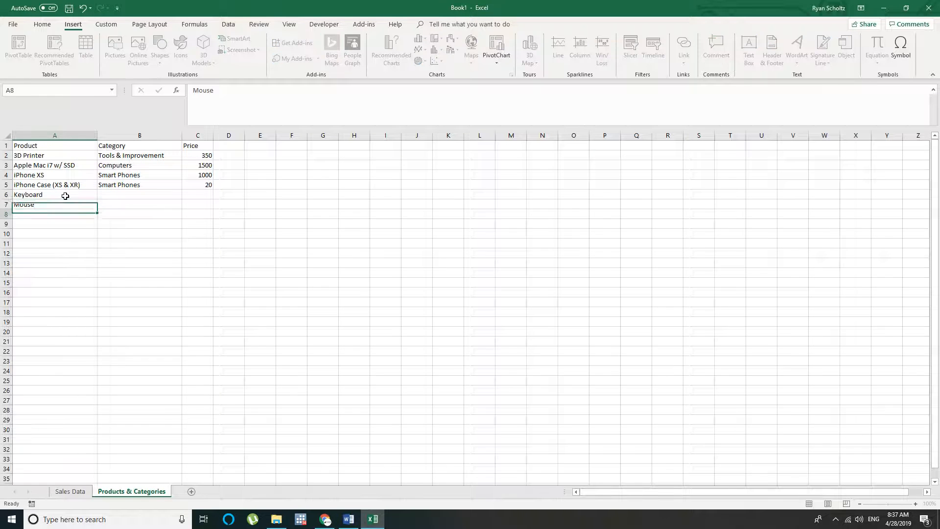
{"action": "key", "text": "Return"}
{"action": "type", "text": "SD"}
{"action": "key", "text": "BackSpace"}
{"action": "key", "text": "BackSpace"}
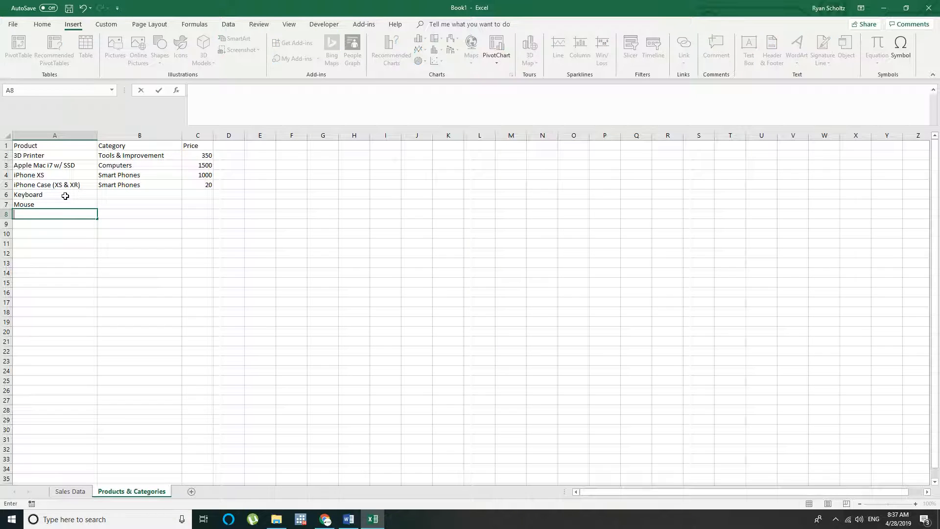
{"action": "type", "text": "Drone"}
{"action": "key", "text": "Return"}
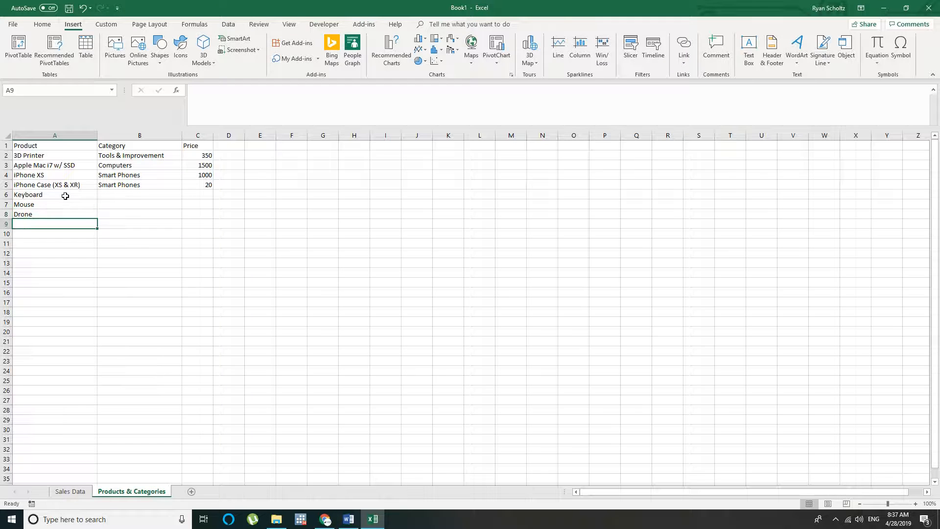
Add the products "HDMI Cable" in A9 and "Speakers" in A10
{"action": "type", "text": "HDMI "}
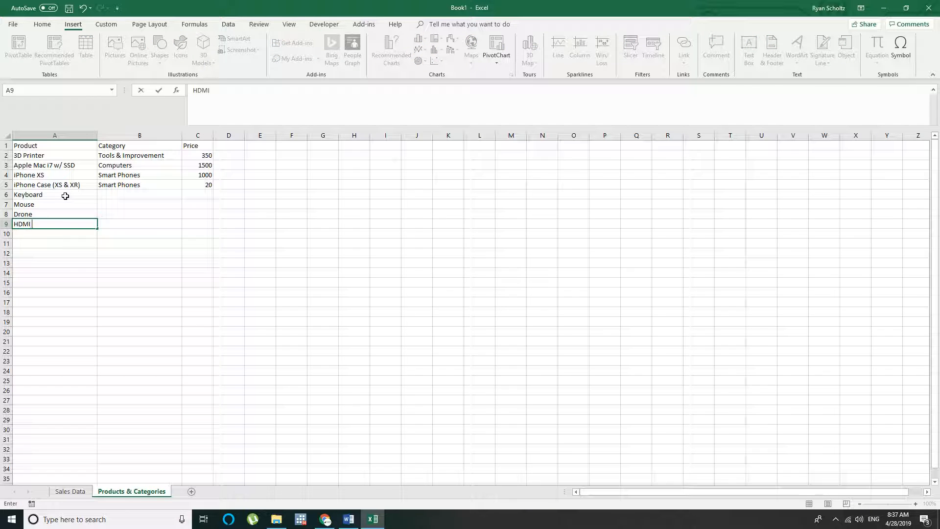
{"action": "type", "text": "Cable"}
{"action": "key", "text": "Return"}
{"action": "type", "text": "Sp"}
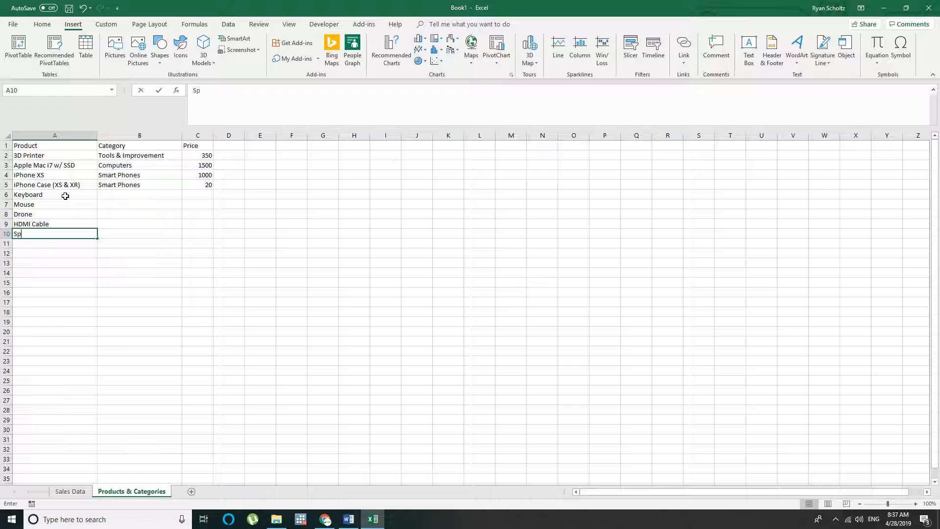
{"action": "type", "text": "eakers"}
{"action": "key", "text": "Return"}
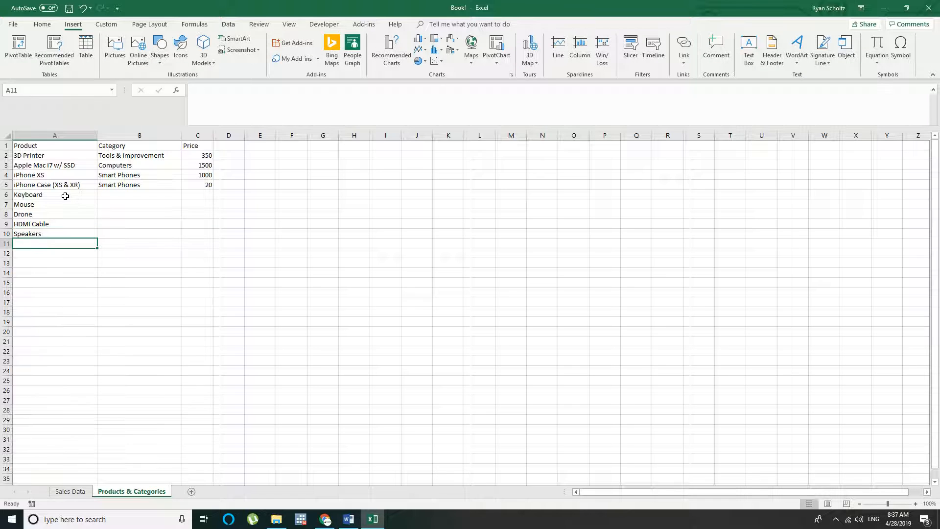
Add the products "Echo Dot" in A11 and "Echo Show" in A12
{"action": "type", "text": "Ech"}
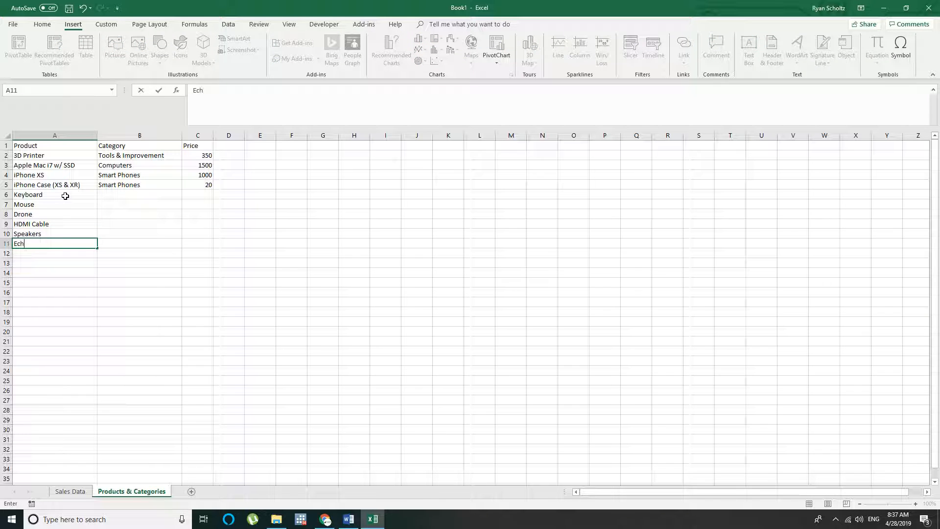
{"action": "type", "text": "o Dot"}
{"action": "key", "text": "Return"}
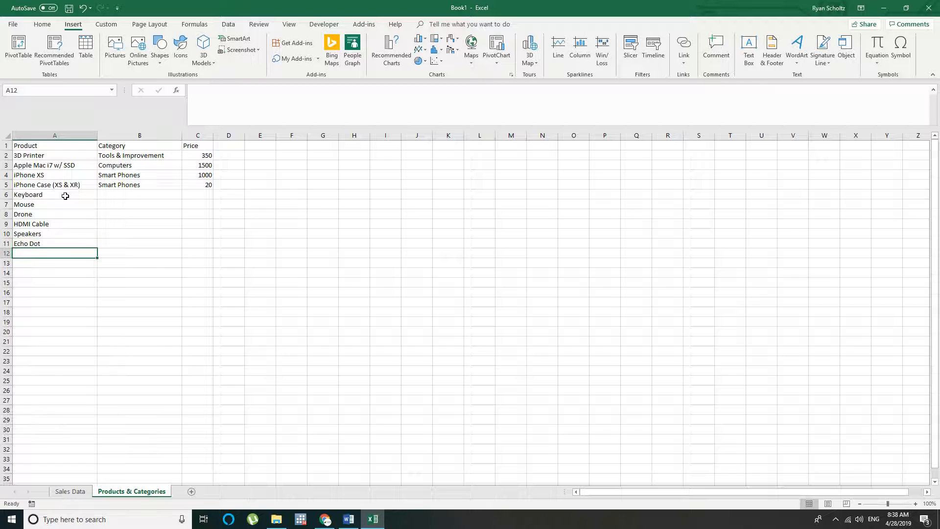
{"action": "type", "text": "Echop"}
{"action": "type", "text": "Shop"}
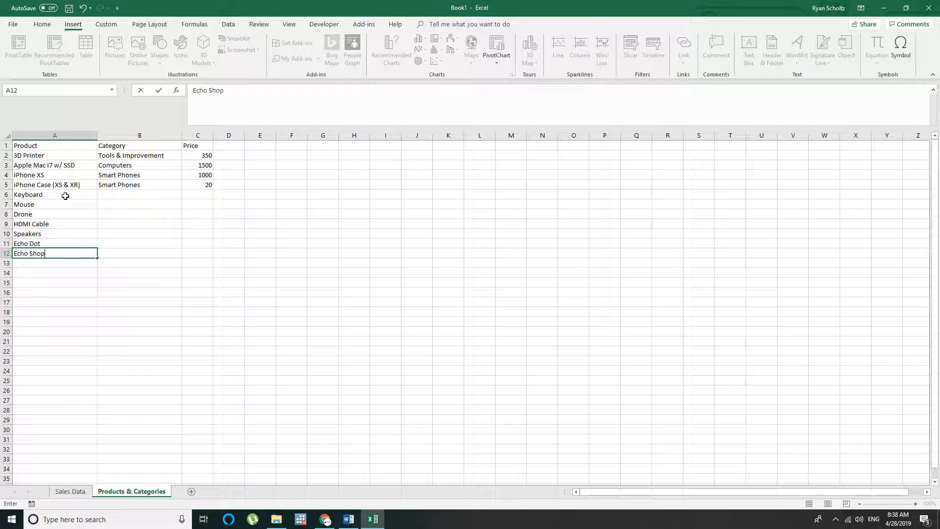
{"action": "key", "text": "Return"}
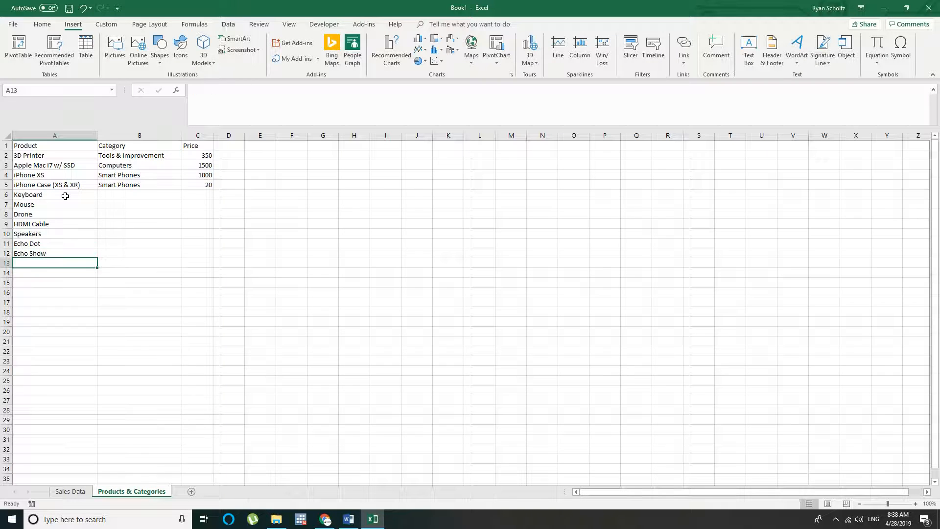
Add the products "Ring Doorbell" in A13 and "Philips Hue Smart Light" in A14
{"action": "type", "text": "Ring Doorbell"}
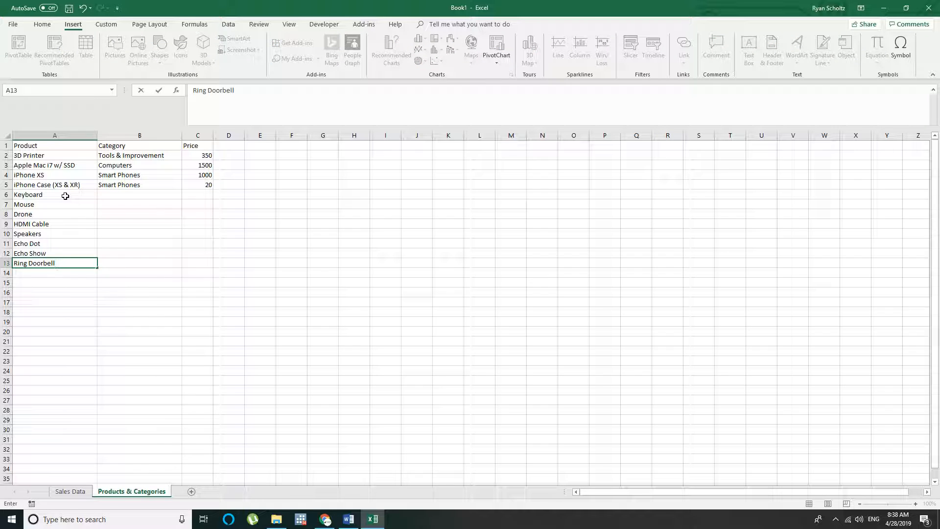
{"action": "key", "text": "Return"}
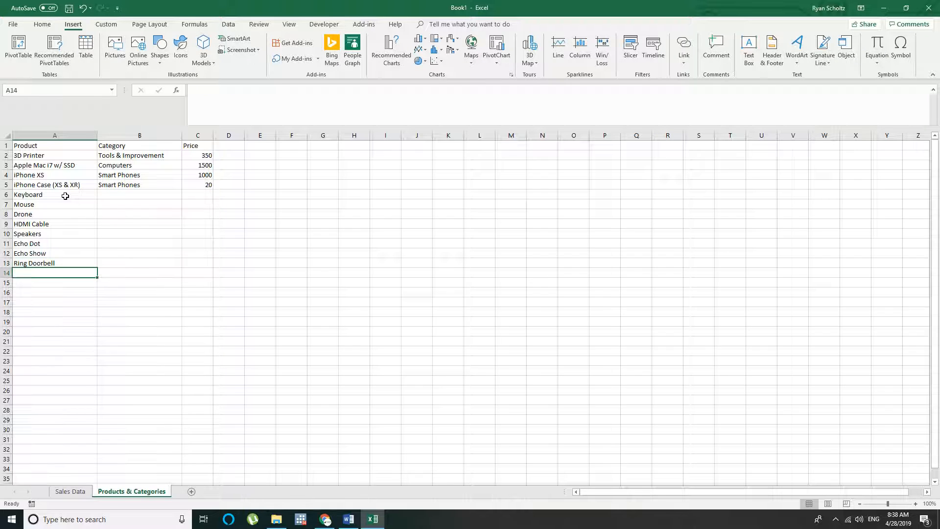
{"action": "type", "text": "Philips Hue Smart Light"}
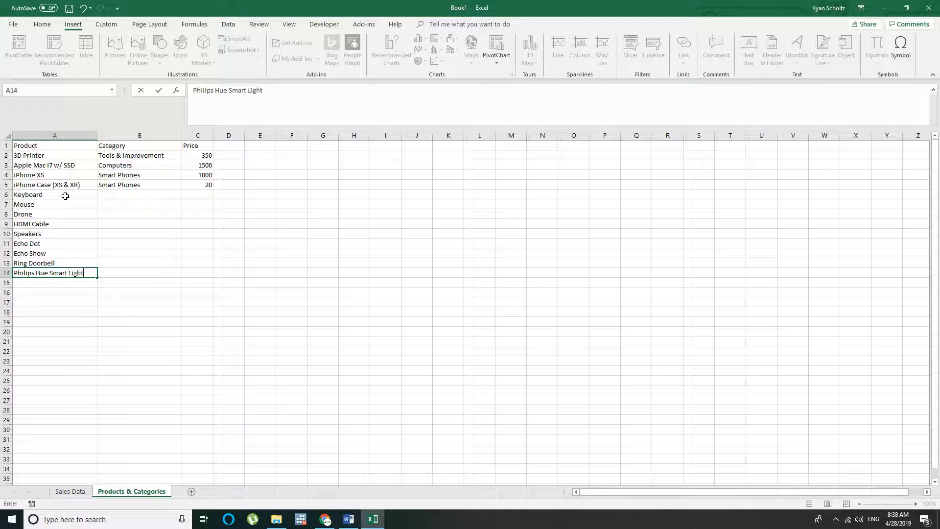
{"action": "key", "text": "Return"}
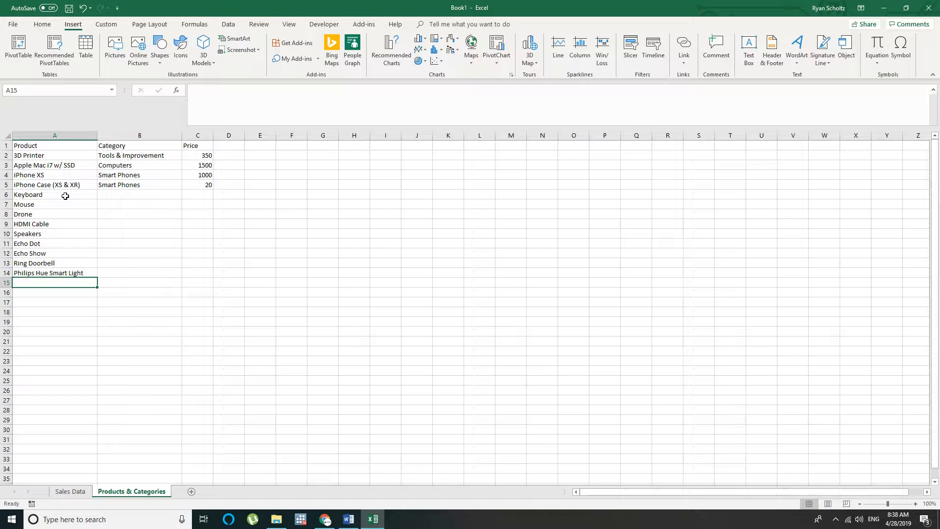
Enter the category "Computer Accessories" for the keyboard in B6 and fill it down to the mouse in B7
{"action": "left_click", "coordinate": [118, 194]}
{"action": "type", "text": "Computer Accessories"}
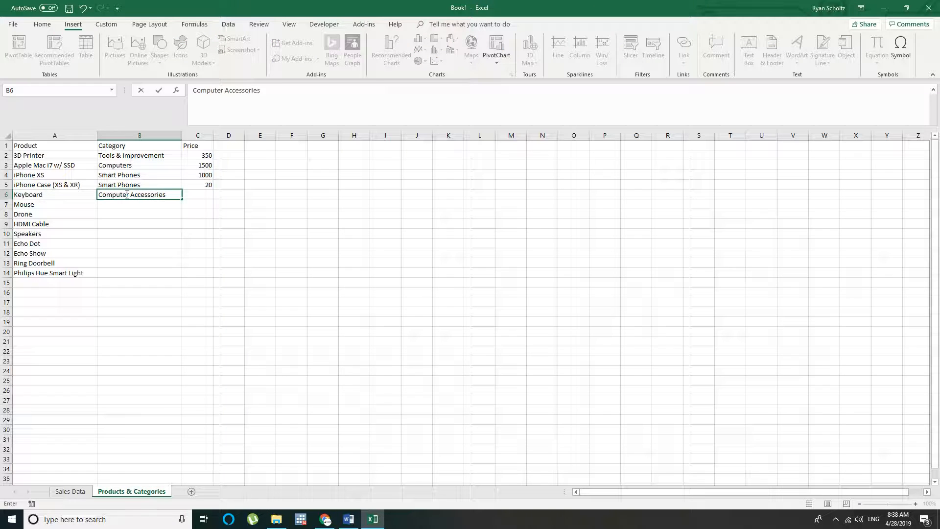
{"action": "key", "text": "Return"}
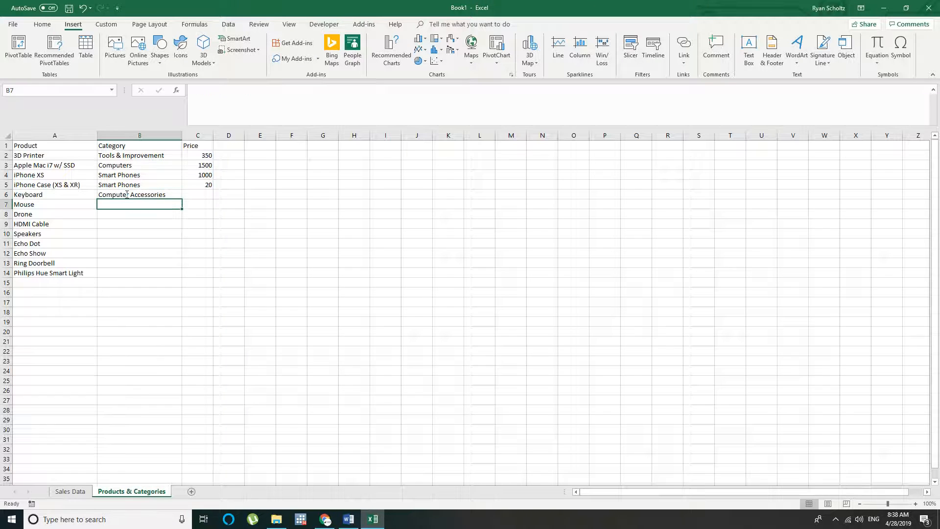
{"action": "left_click", "coordinate": [148, 194]}
{"action": "left_click_drag", "start_coordinate": [182, 199], "coordinate": [181, 208]}
Give the drone the category "Electronic Toys" in B8 and the HDMI cable "Cables" in B9
{"action": "left_click", "coordinate": [130, 215]}
{"action": "type", "text": "Elect"}
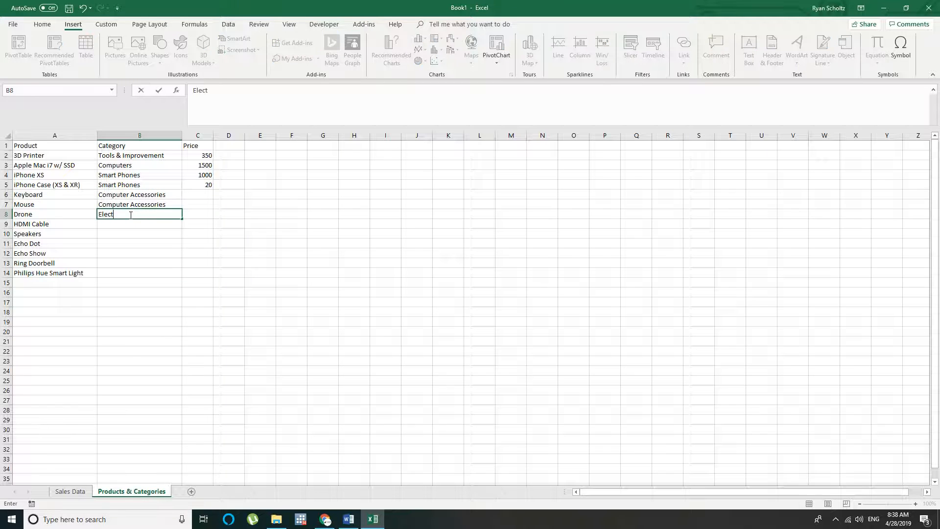
{"action": "type", "text": "ronic Toys"}
{"action": "key", "text": "Return"}
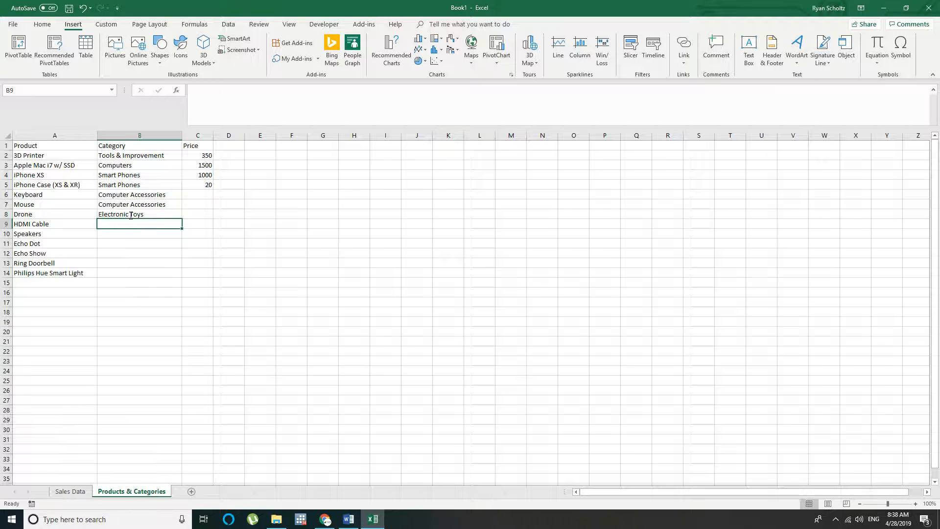
{"action": "type", "text": "Cabvl"}
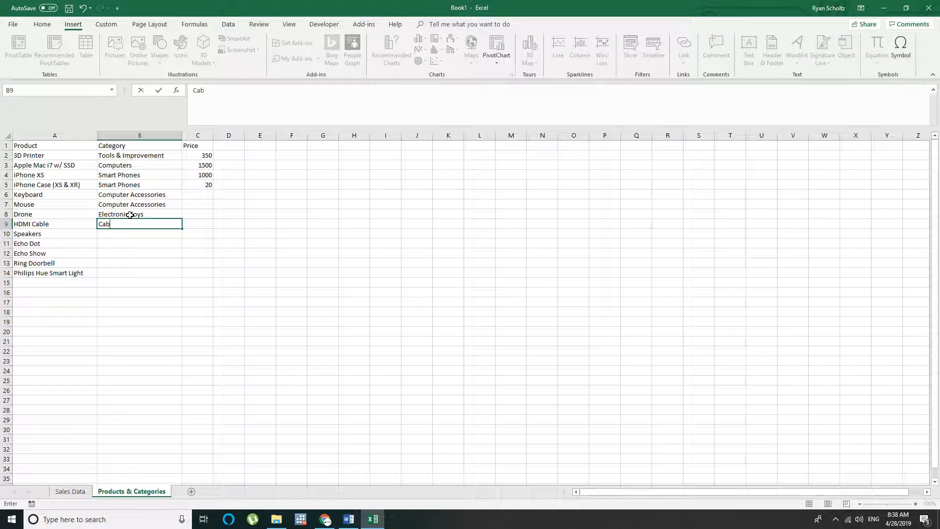
{"action": "key", "text": "Return"}
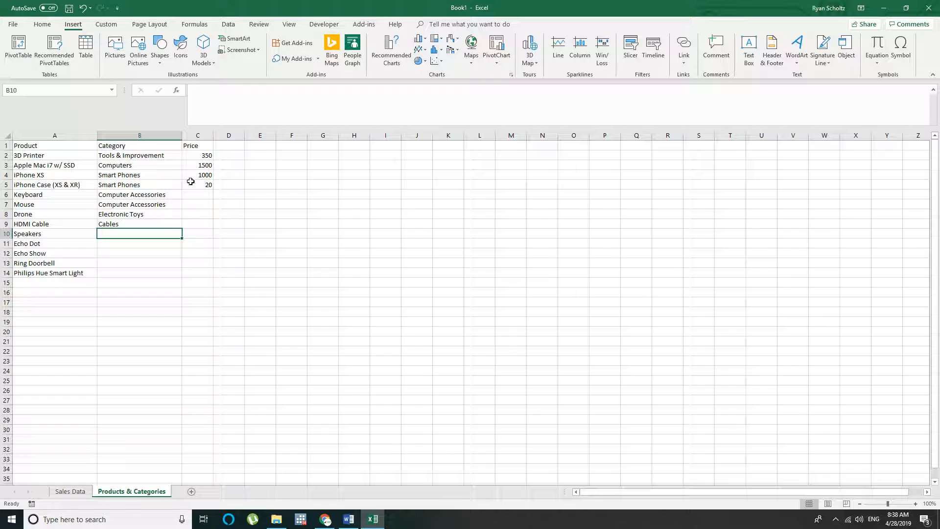
Copy the category "Computer Accessories" from B7 to the speakers' category cell B10
{"action": "left_click", "coordinate": [161, 204]}
{"action": "key", "text": "ctrl+c"}
{"action": "left_click", "coordinate": [126, 232]}
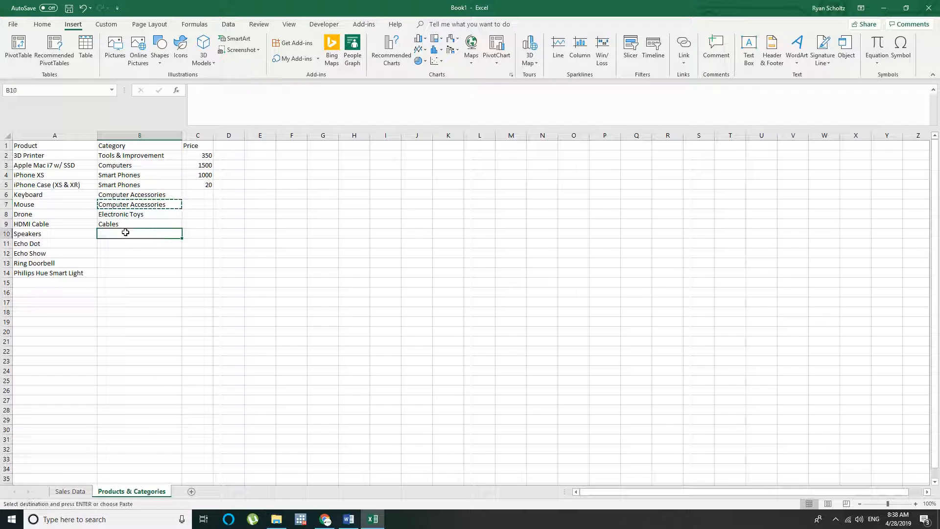
{"action": "key", "text": "ctrl+v"}
Enter the category "Smart Home" for the Echo Dot in B11 and fill it down to B14
{"action": "left_click", "coordinate": [128, 245]}
{"action": "key", "text": "Escape"}
{"action": "type", "text": "S"}
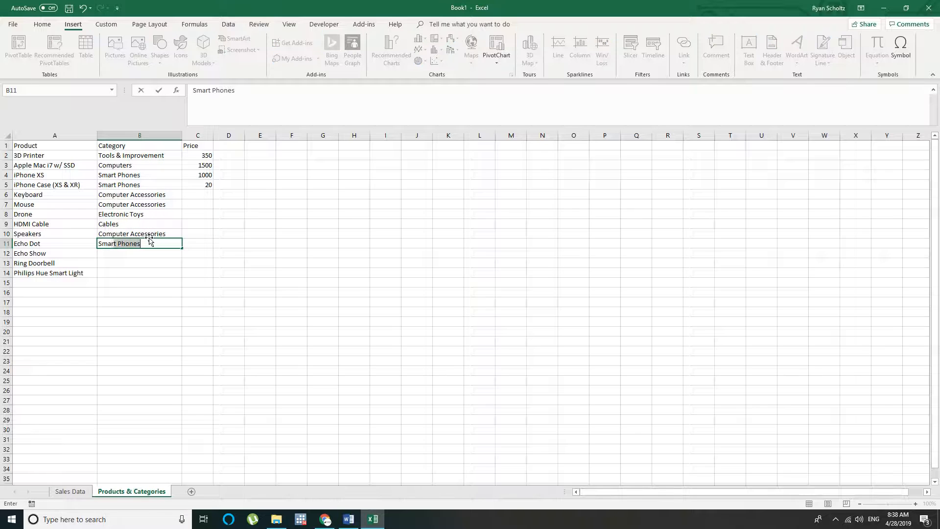
{"action": "type", "text": "mart Home"}
{"action": "key", "text": "Return"}
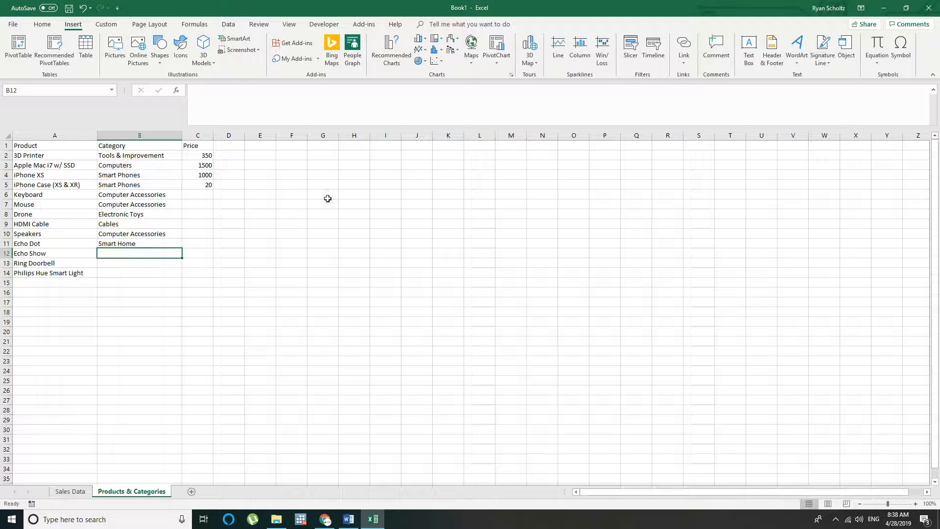
{"action": "left_click", "coordinate": [144, 244]}
{"action": "left_click_drag", "start_coordinate": [182, 249], "coordinate": [214, 283]}
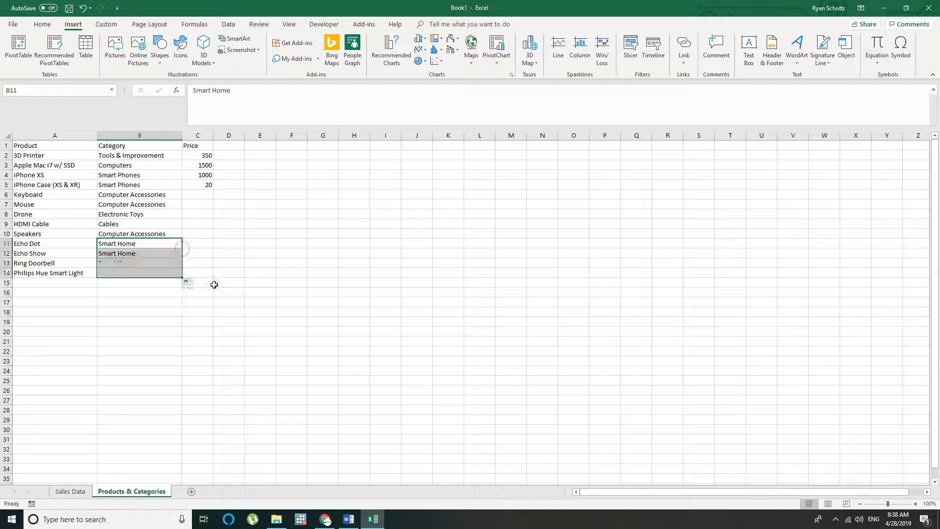
{"action": "left_click", "coordinate": [270, 270]}
{"action": "left_click", "coordinate": [142, 214]}
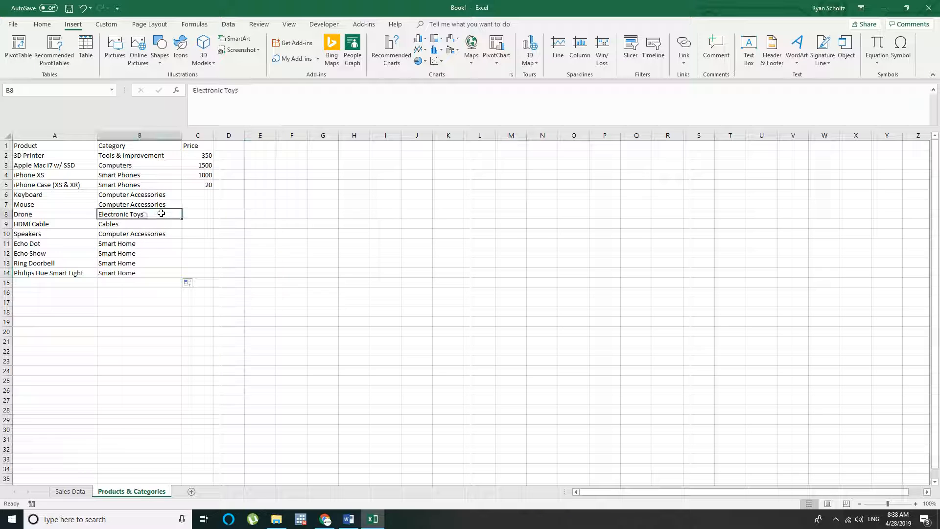
{"action": "left_click", "coordinate": [40, 272]}
Enter the prices 35 for the keyboard, 25 for the mouse and 100 for the drone in C6 to C8
{"action": "left_click", "coordinate": [202, 193]}
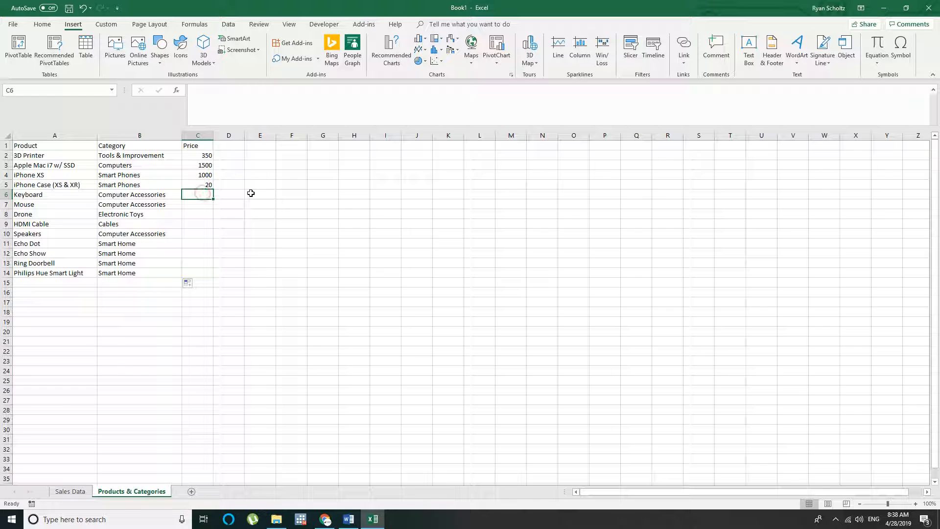
{"action": "type", "text": "35"}
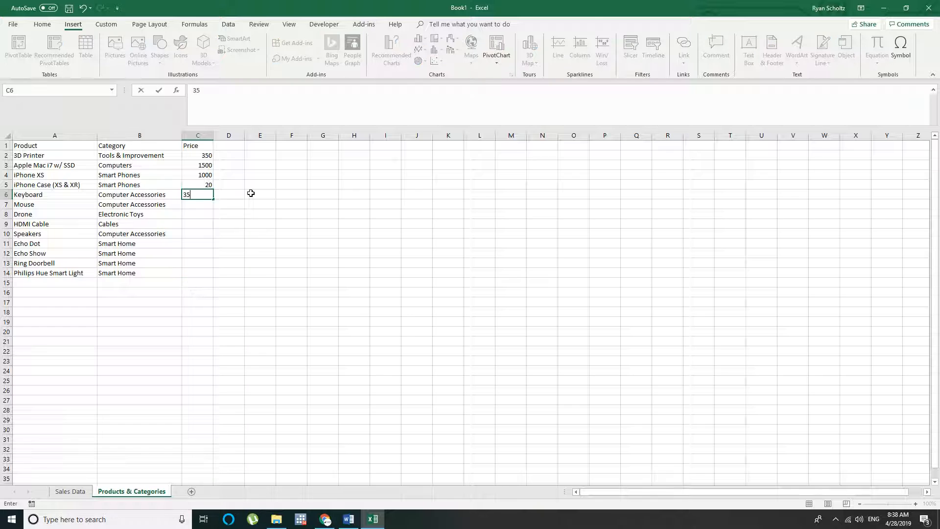
{"action": "key", "text": "Return"}
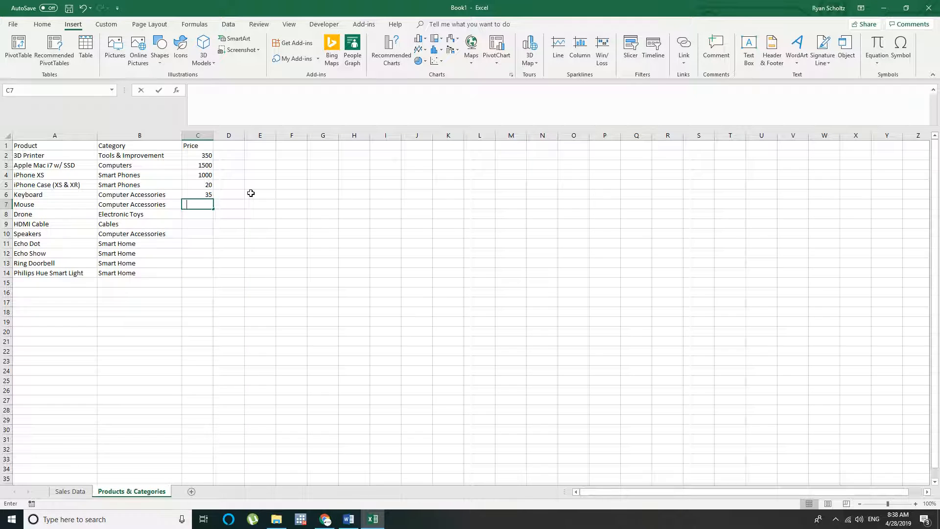
{"action": "type", "text": "25"}
{"action": "key", "text": "Return"}
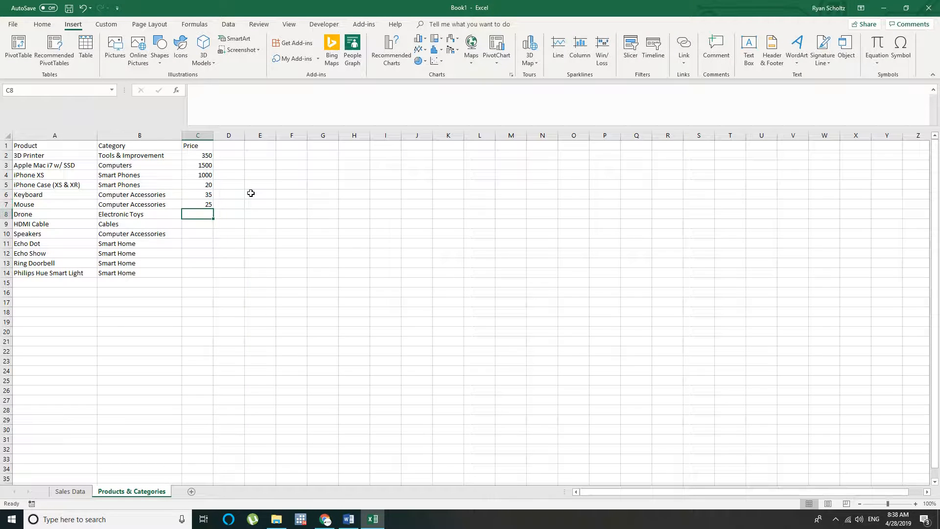
{"action": "type", "text": "100"}
{"action": "key", "text": "Return"}
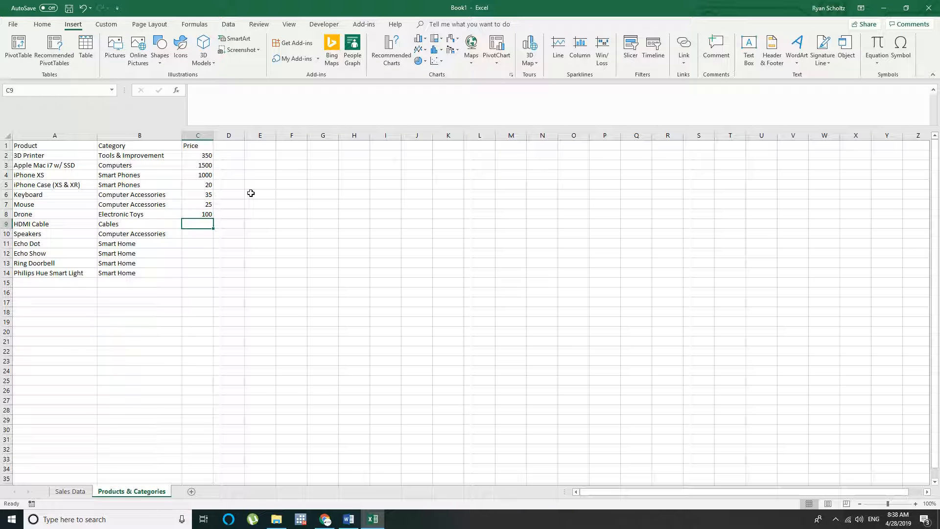
Enter the prices 15 for the HDMI cable, 50 for the speakers and 75 for the Echo Dot in C9 to C11
{"action": "type", "text": "15"}
{"action": "key", "text": "Return"}
{"action": "type", "text": "50"}
{"action": "key", "text": "Return"}
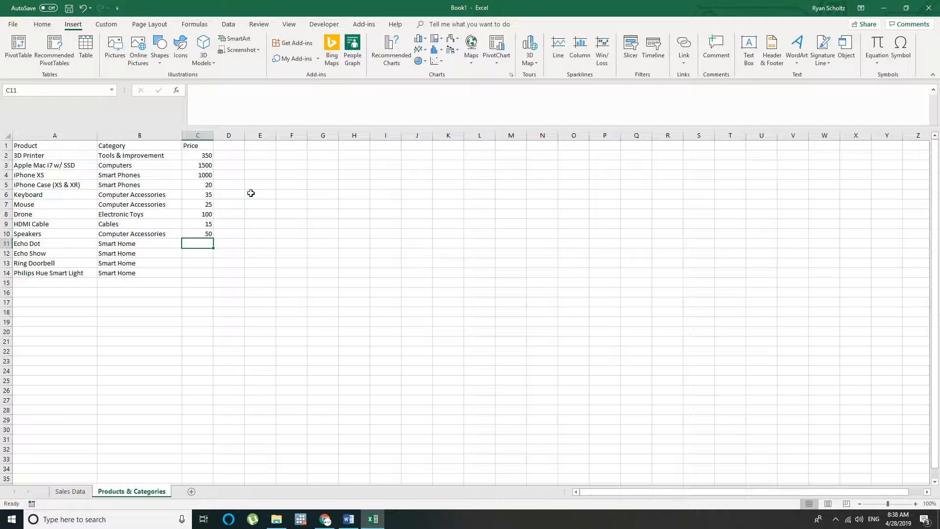
{"action": "type", "text": "75"}
{"action": "key", "text": "Return"}
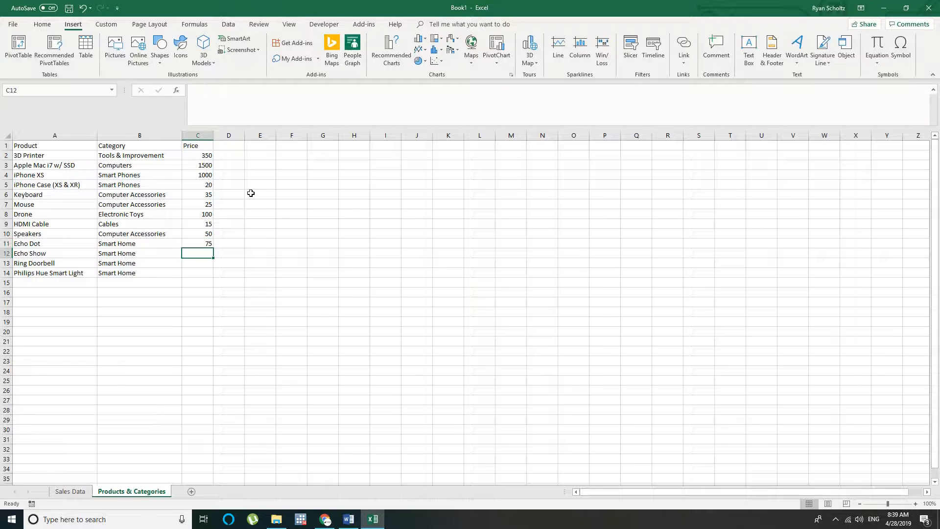
Enter the prices 250 for the Echo Show, 225 for the Ring Doorbell and 50 for the Philips light in C12 to C14
{"action": "type", "text": "250"}
{"action": "key", "text": "Return"}
{"action": "type", "text": "22"}
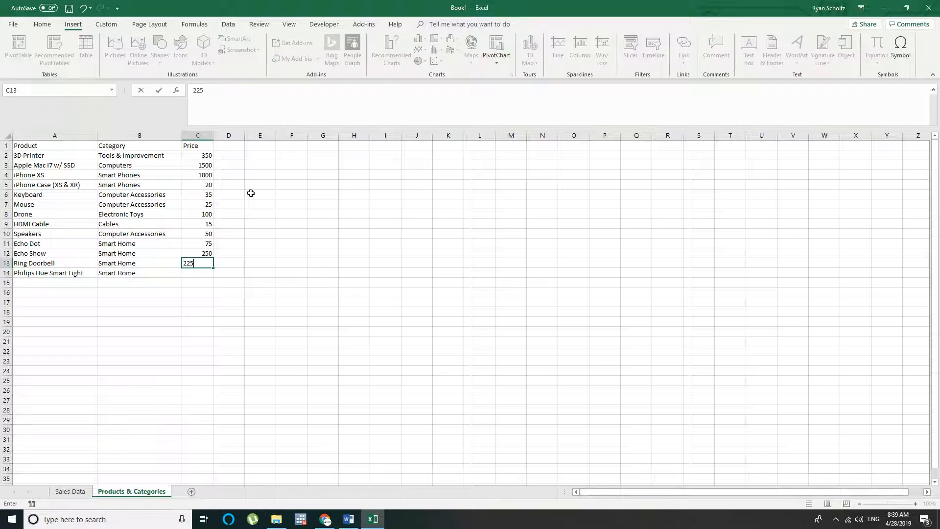
{"action": "type", "text": "5"}
{"action": "key", "text": "Return"}
{"action": "type", "text": "50"}
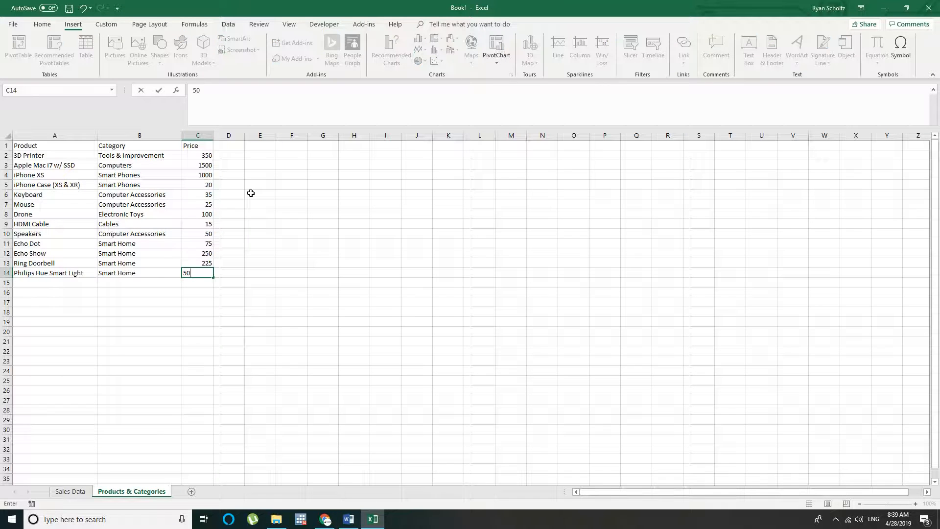
{"action": "key", "text": "Return"}
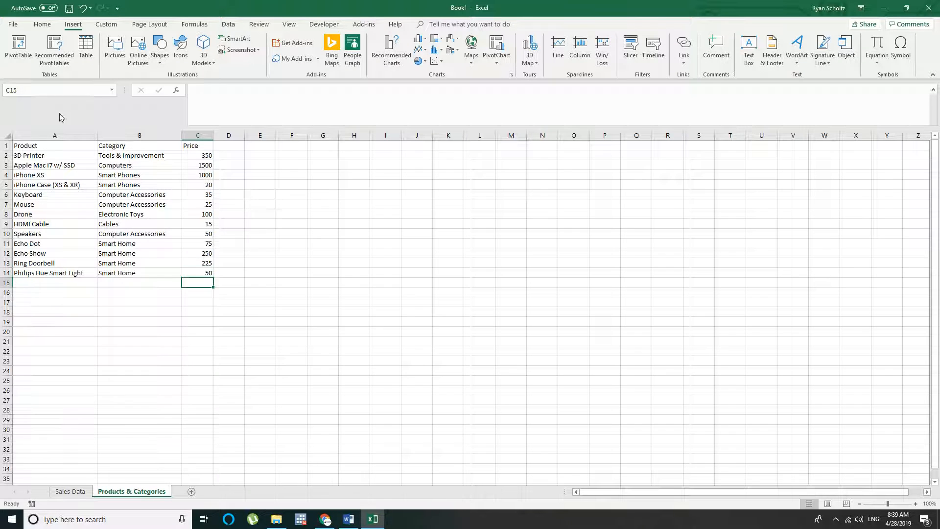
Left-align the whole product list in A1:C14
{"action": "left_click_drag", "start_coordinate": [53, 146], "coordinate": [204, 273]}
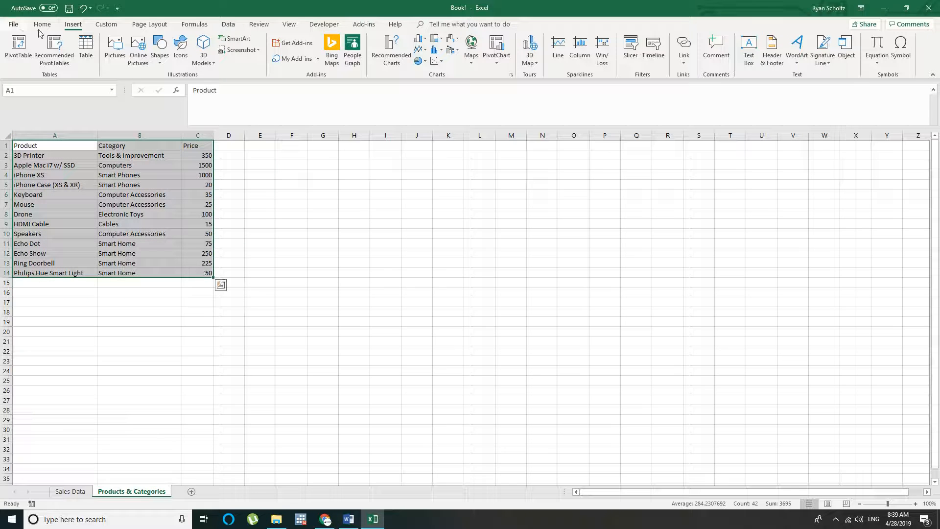
{"action": "left_click", "coordinate": [42, 24]}
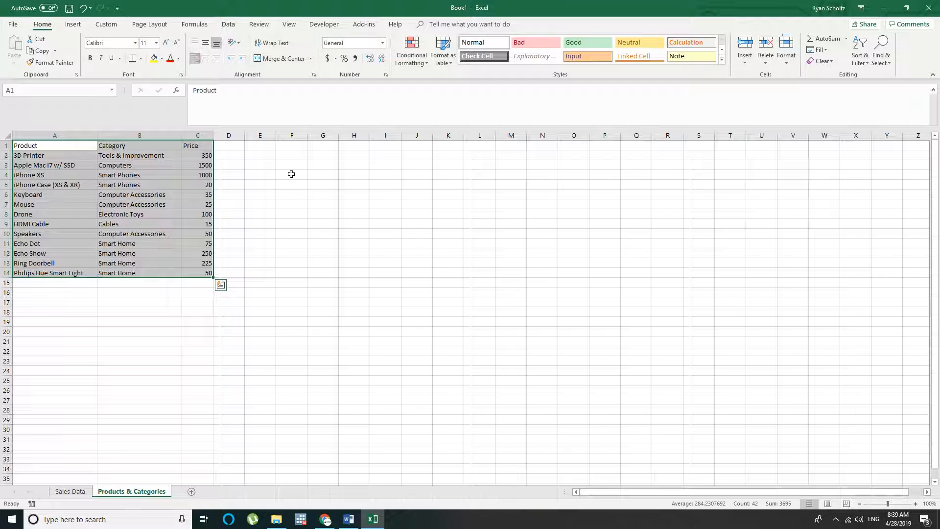
{"action": "left_click", "coordinate": [254, 166]}
Give the header cells A1:C1 a bottom border and bold text
{"action": "left_click_drag", "start_coordinate": [198, 146], "coordinate": [35, 145]}
{"action": "left_click", "coordinate": [132, 58]}
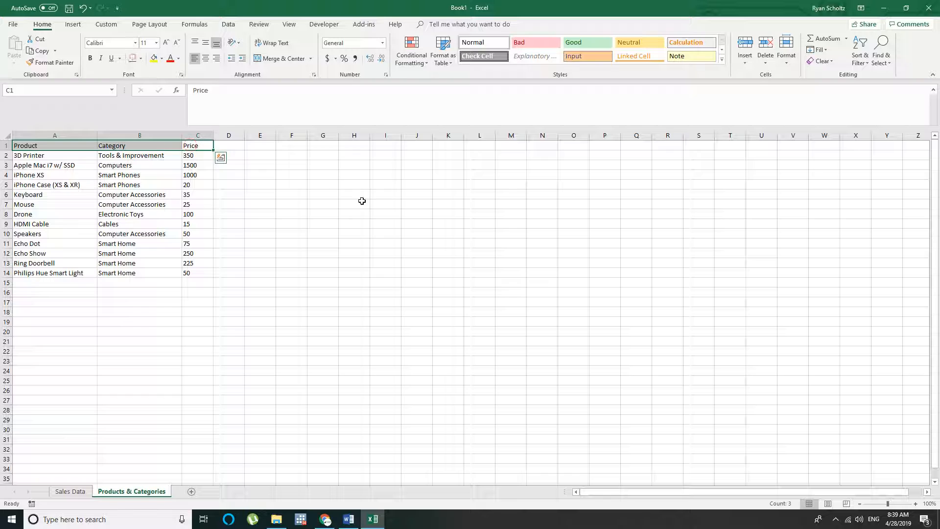
{"action": "key", "text": "ctrl+b"}
Format the Price column cells C1:C14 as currency
{"action": "left_click_drag", "start_coordinate": [191, 272], "coordinate": [194, 120]}
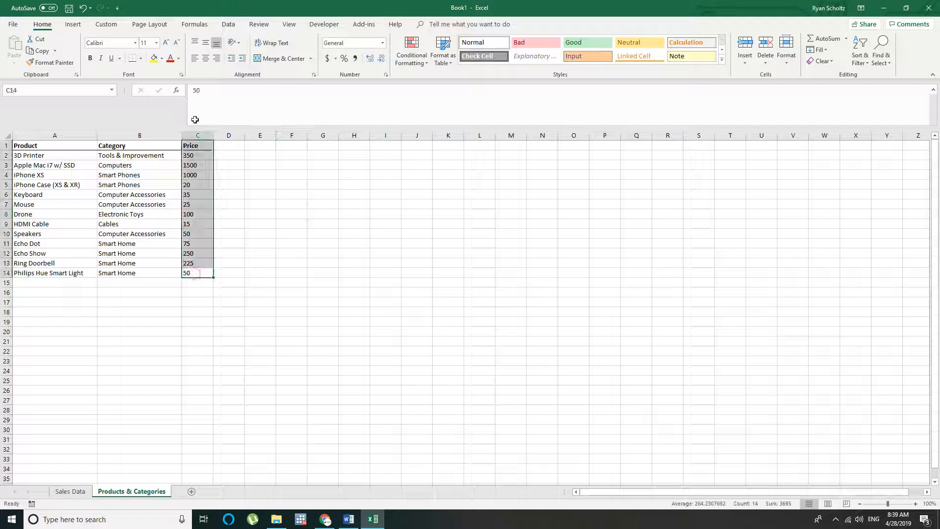
{"action": "left_click", "coordinate": [382, 43]}
{"action": "left_click", "coordinate": [373, 104]}
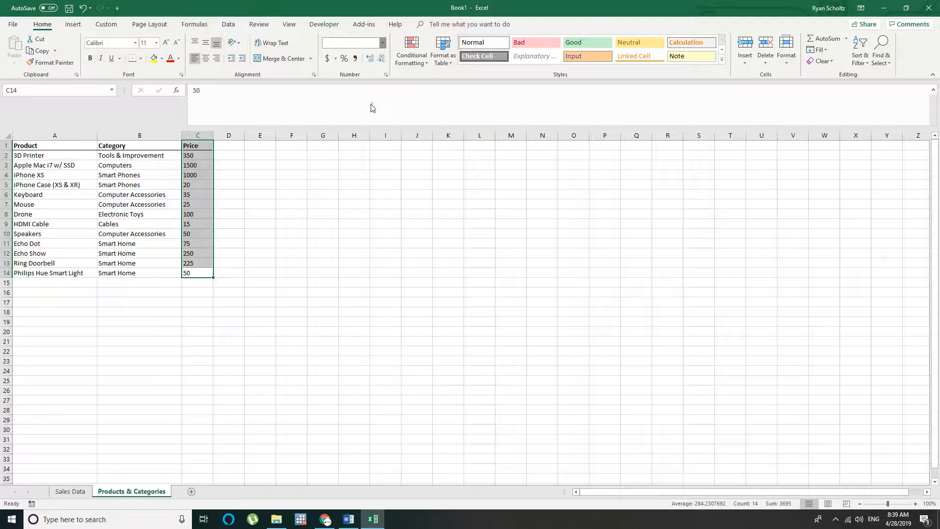
{"action": "left_click", "coordinate": [363, 156]}
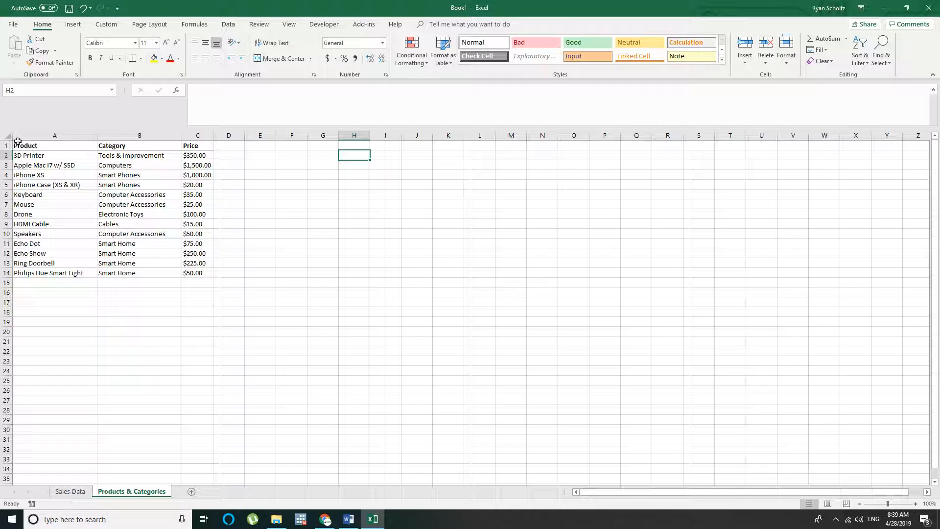
Review the finished product list in A1:C14 and return to the Sales Data sheet
{"action": "left_click_drag", "start_coordinate": [17, 146], "coordinate": [195, 275]}
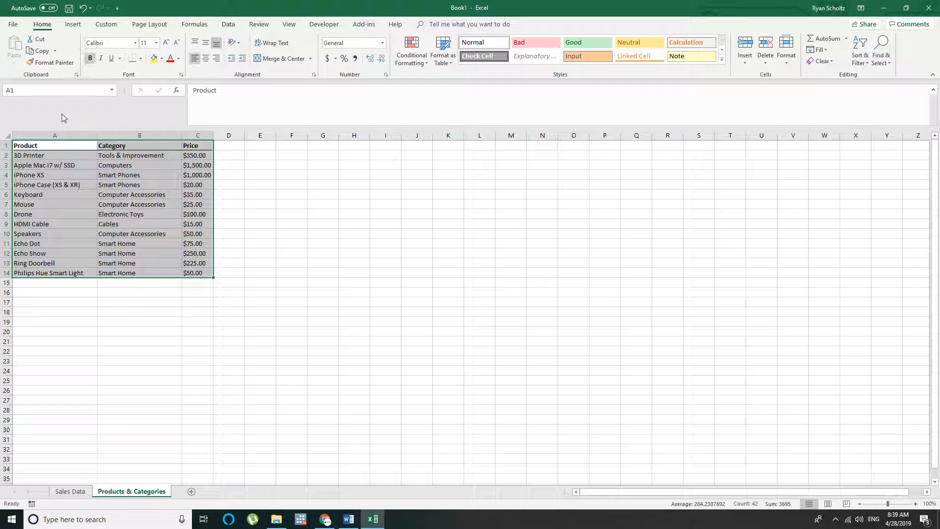
{"action": "left_click_drag", "start_coordinate": [27, 145], "coordinate": [200, 271]}
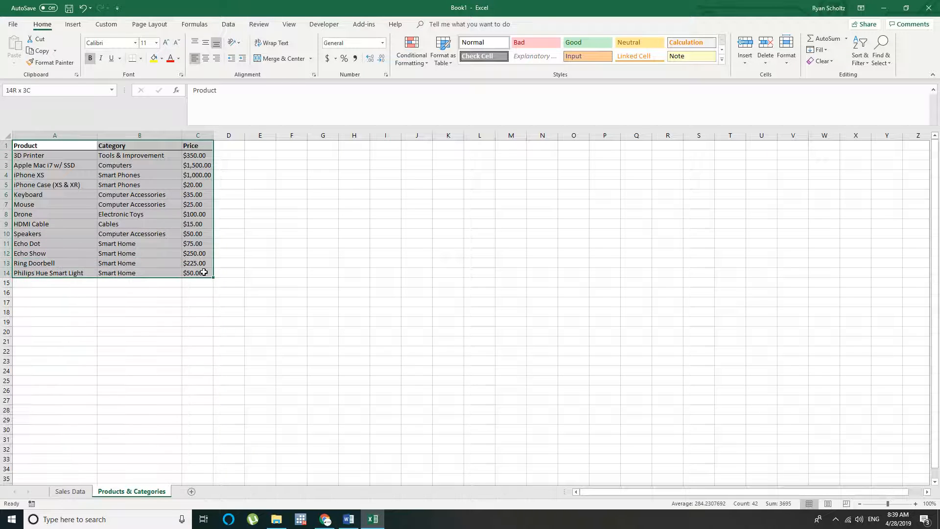
{"action": "left_click", "coordinate": [32, 155]}
{"action": "left_click", "coordinate": [130, 157]}
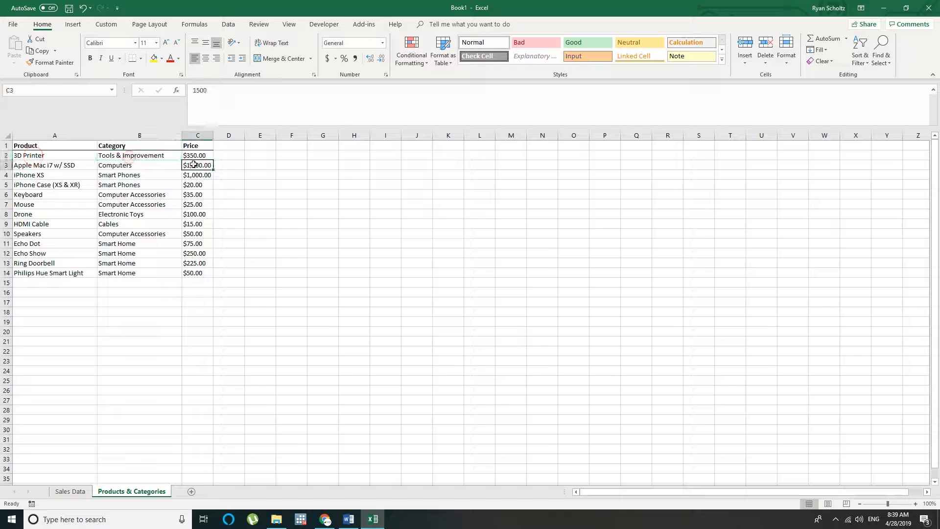
{"action": "left_click", "coordinate": [70, 492]}
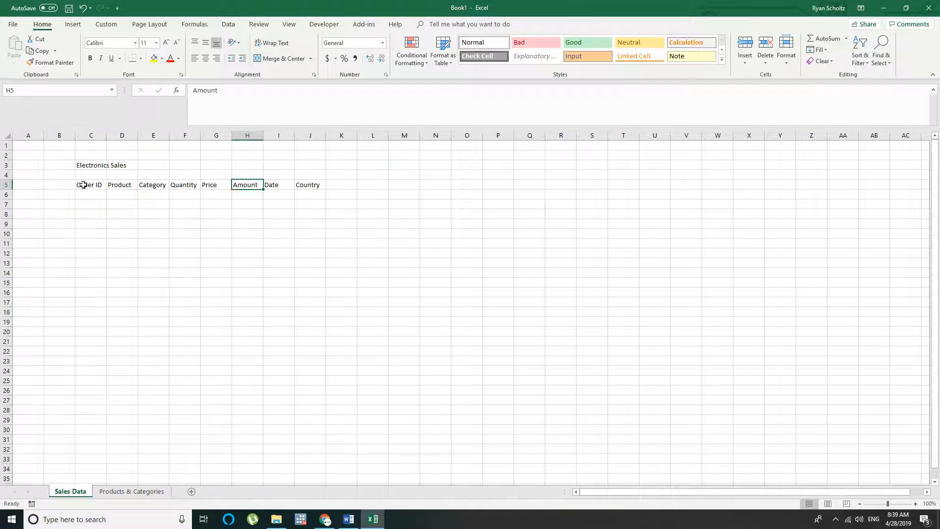
Make the sales table's header cells C5:J5 bold and give them a bottom border
{"action": "left_click_drag", "start_coordinate": [89, 184], "coordinate": [315, 185]}
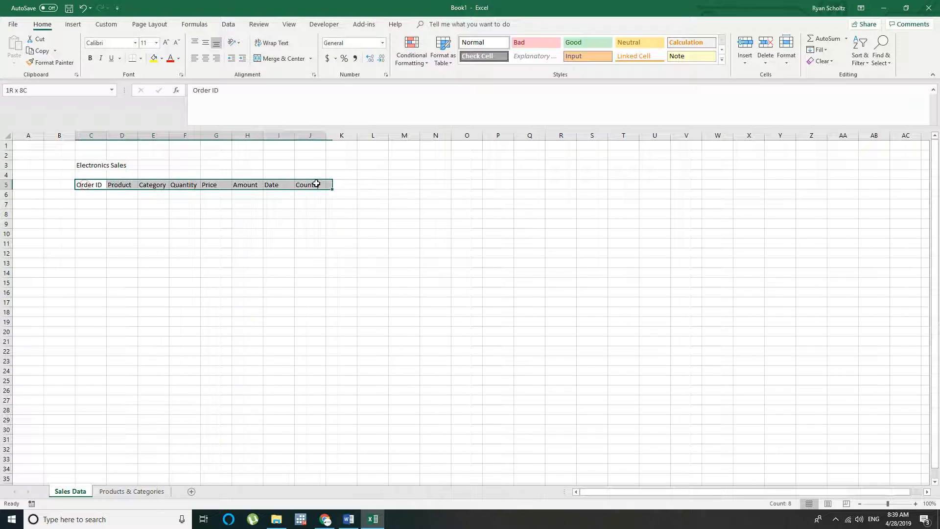
{"action": "left_click", "coordinate": [90, 58]}
{"action": "left_click", "coordinate": [132, 58]}
{"action": "left_click", "coordinate": [179, 213]}
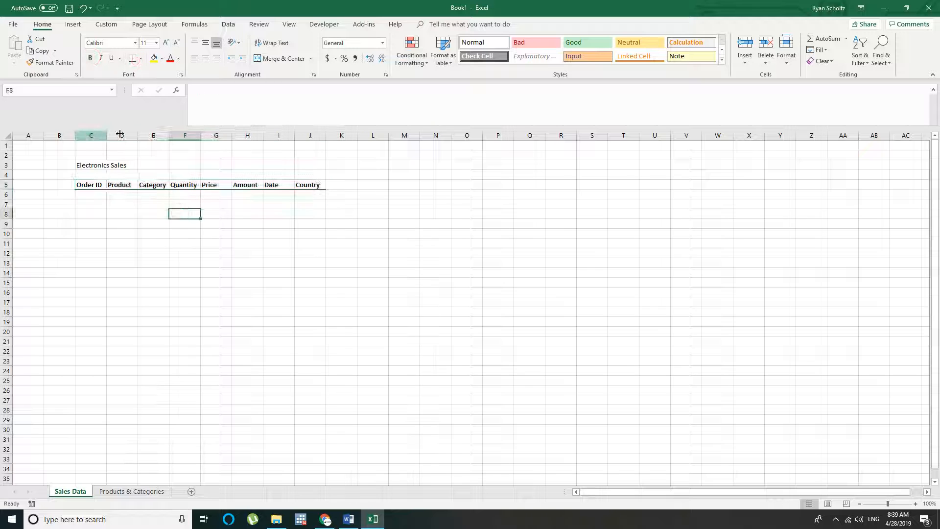
Widen the Product and Category columns D and E, keeping the Quantity column F just slightly wider than its header
{"action": "left_click_drag", "start_coordinate": [120, 134], "coordinate": [242, 136]}
{"action": "left_click", "coordinate": [111, 212]}
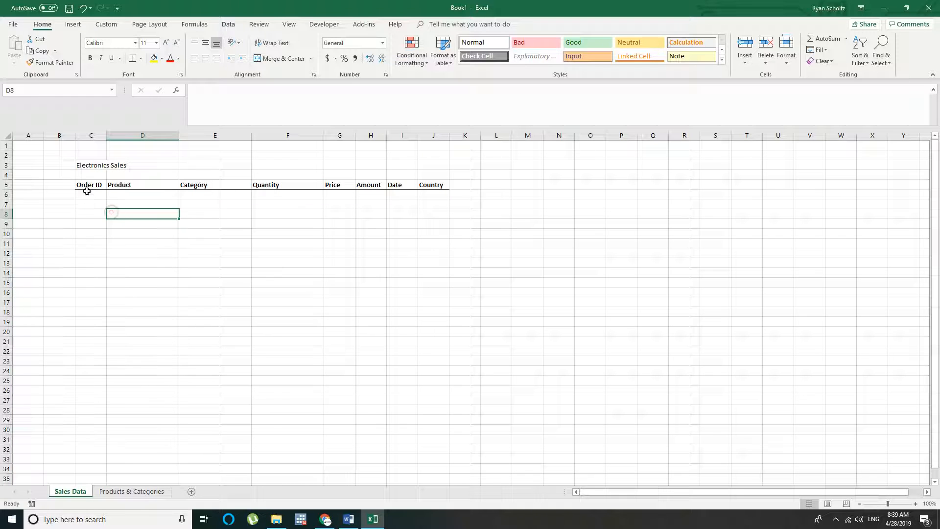
{"action": "left_click", "coordinate": [86, 192]}
{"action": "left_click_drag", "start_coordinate": [323, 135], "coordinate": [285, 135]}
{"action": "left_click", "coordinate": [153, 214]}
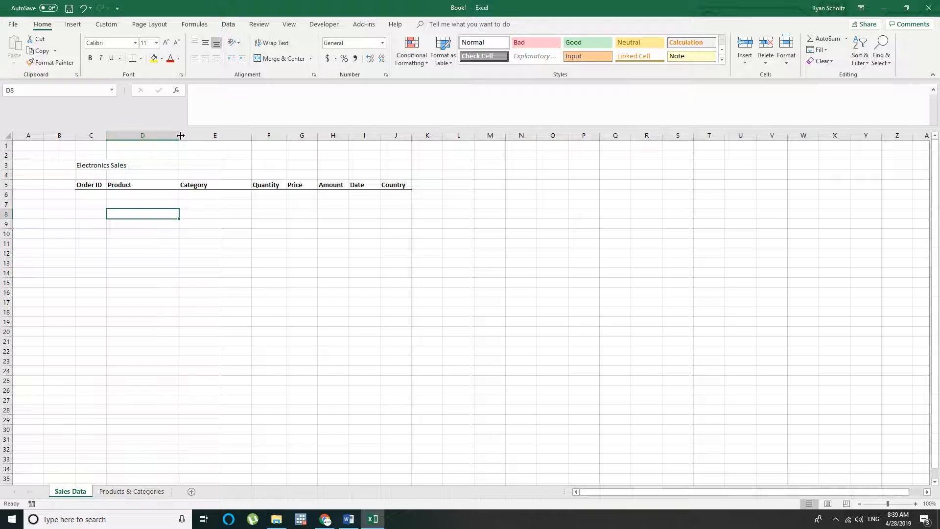
{"action": "left_click_drag", "start_coordinate": [181, 135], "coordinate": [209, 135]}
{"action": "left_click", "coordinate": [101, 212]}
Enter =RANDBETWEEN(1000, 9999) in the first Order ID cell C6
{"action": "left_click", "coordinate": [93, 194]}
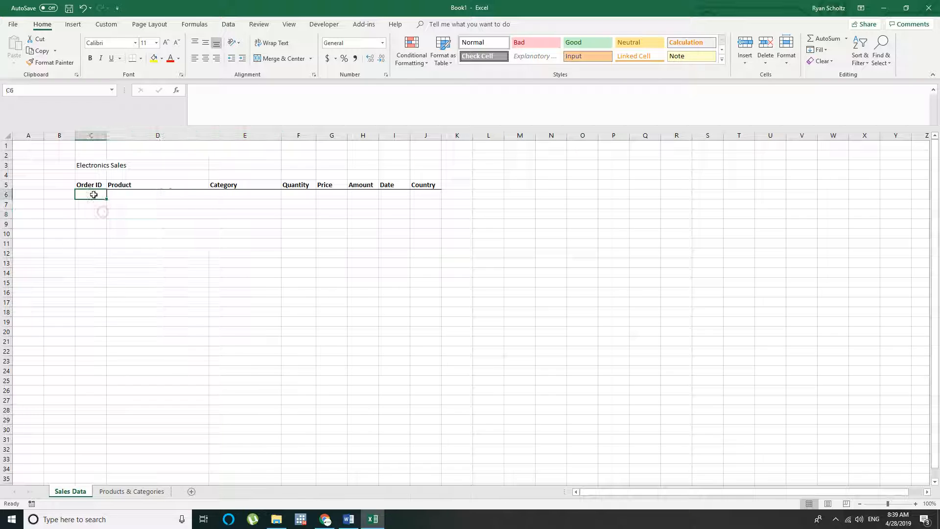
{"action": "type", "text": "="}
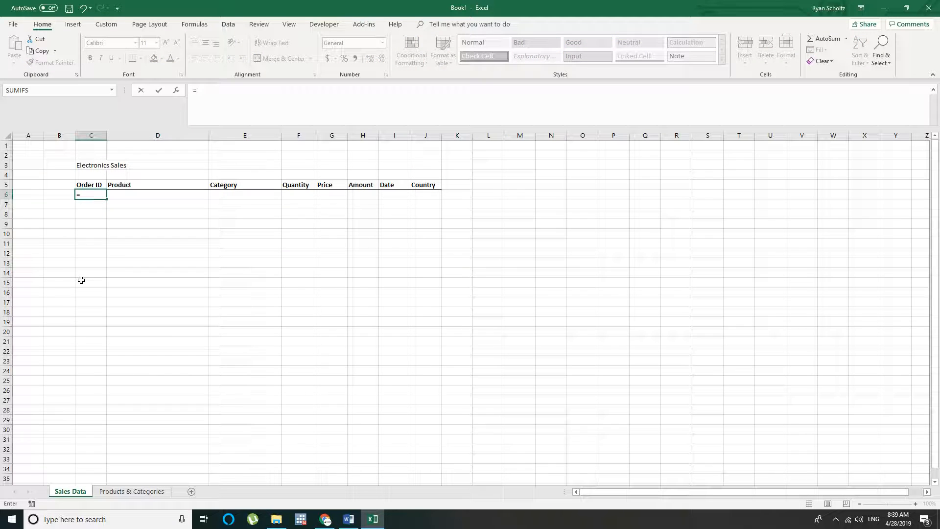
{"action": "type", "text": "randbetw"}
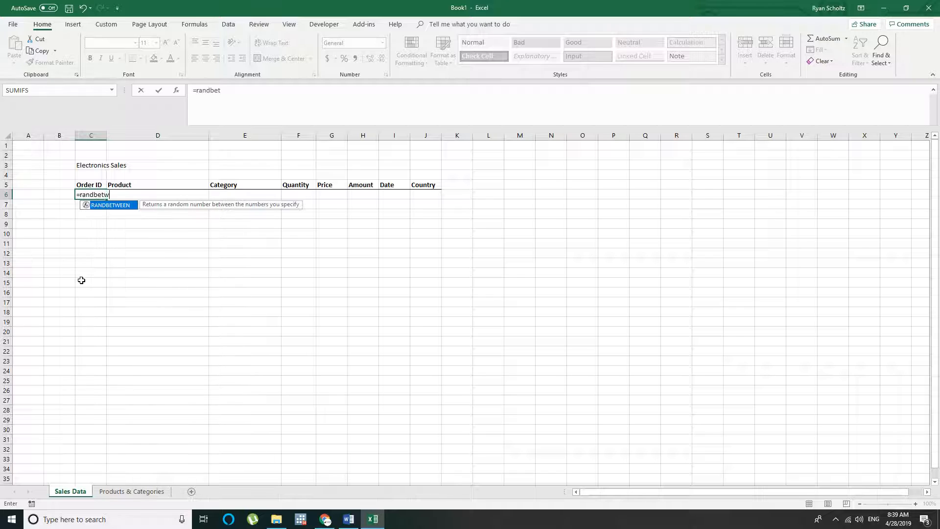
{"action": "type", "text": "een("}
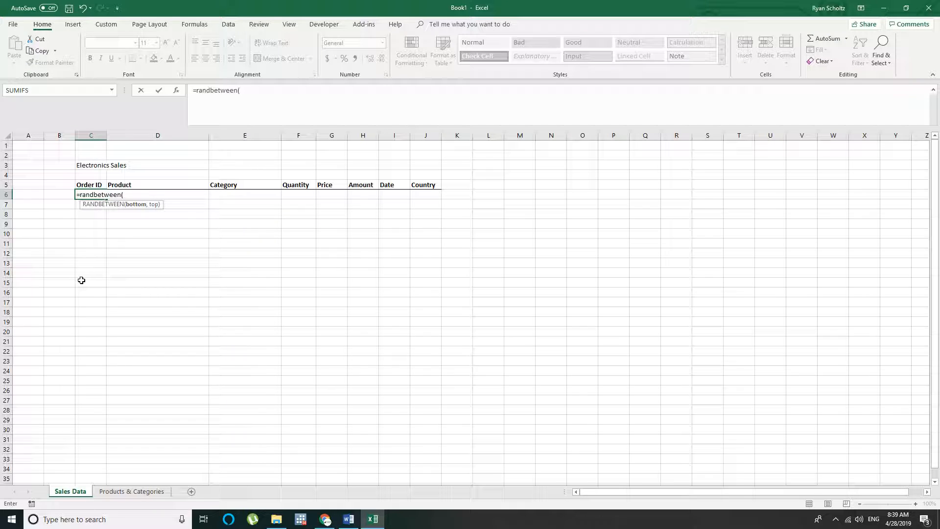
{"action": "type", "text": "1000, 9999)"}
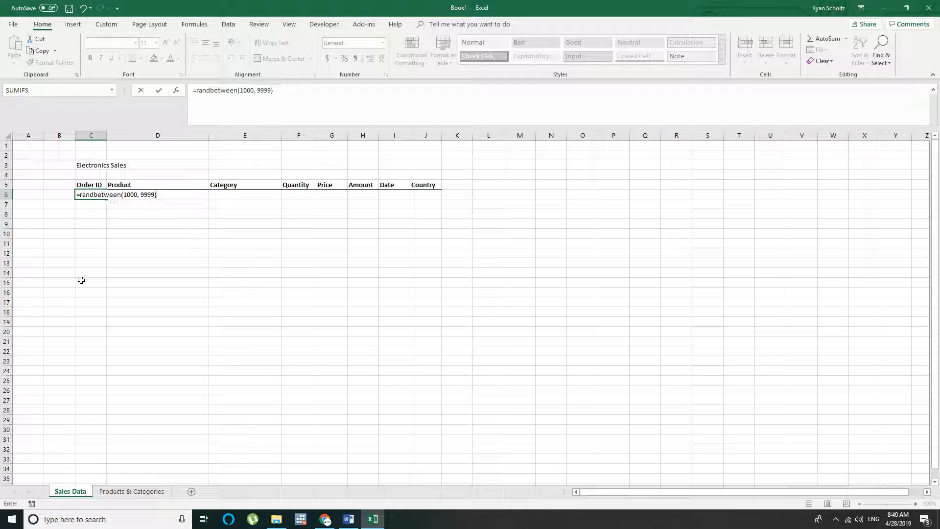
{"action": "key", "text": "Return"}
Left-align the Order ID in C6 and fill its formula down to row 1100
{"action": "left_click", "coordinate": [96, 193]}
{"action": "left_click", "coordinate": [194, 58]}
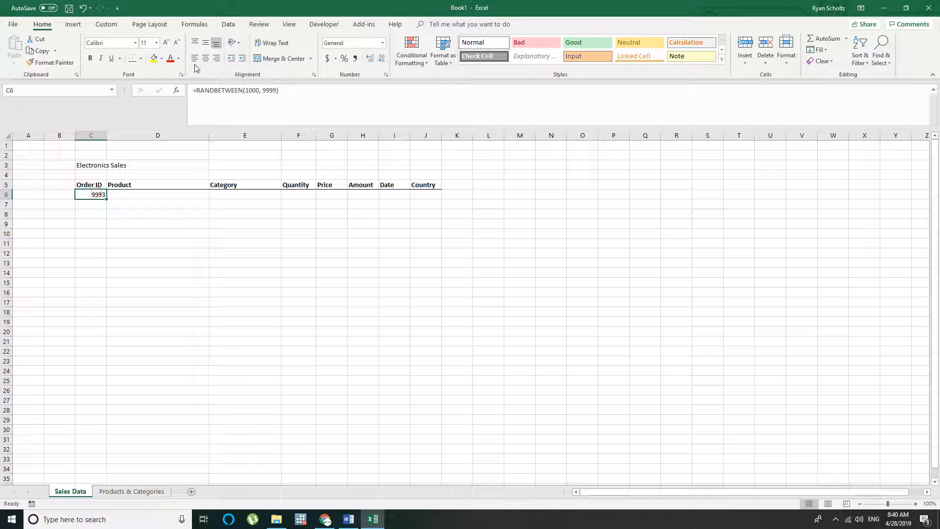
{"action": "left_click_drag", "start_coordinate": [106, 198], "coordinate": [103, 226]}
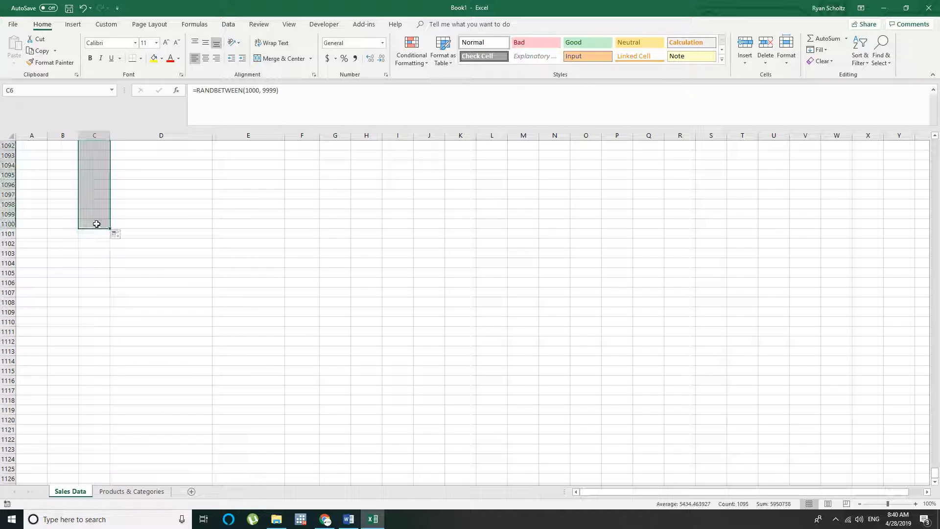
{"action": "scroll", "coordinate": [167, 274], "scroll_direction": "up", "scroll_amount": 4}
{"action": "left_click", "coordinate": [167, 274]}
{"action": "key", "text": "Left"}
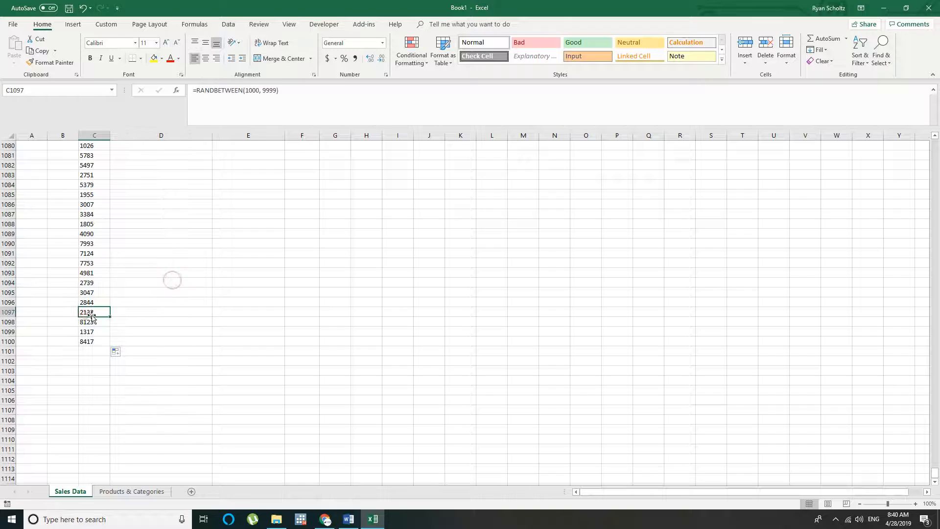
Replace the random Order ID formulas in C6:C1100 with static values by copying and pasting them as values
{"action": "key", "text": "ctrl+Up"}
{"action": "left_click", "coordinate": [90, 158]}
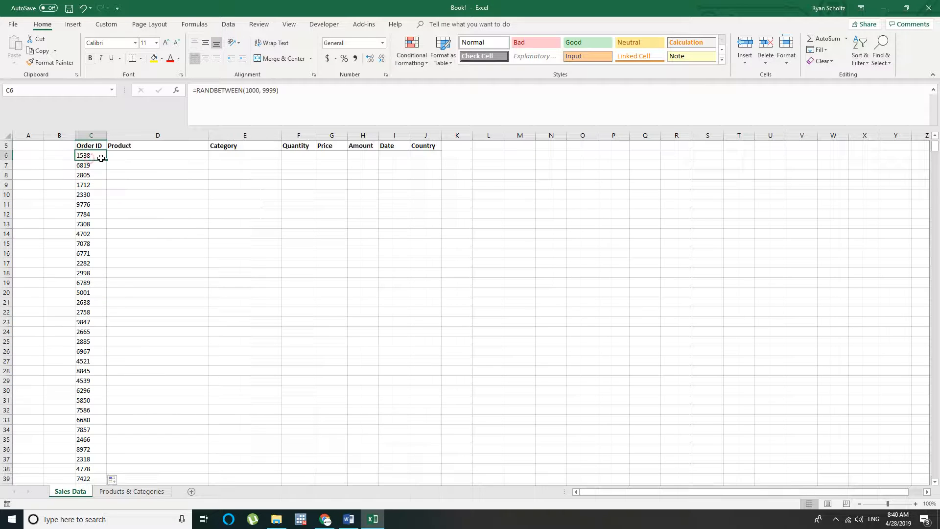
{"action": "key", "text": "ctrl+shift+Down"}
{"action": "key", "text": "ctrl+c"}
{"action": "key", "text": "ctrl+Up"}
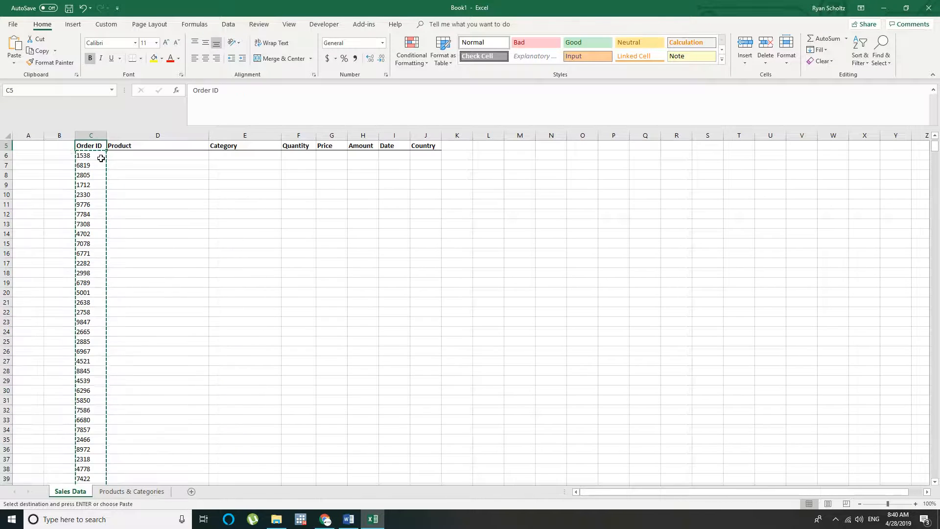
{"action": "left_click", "coordinate": [100, 156]}
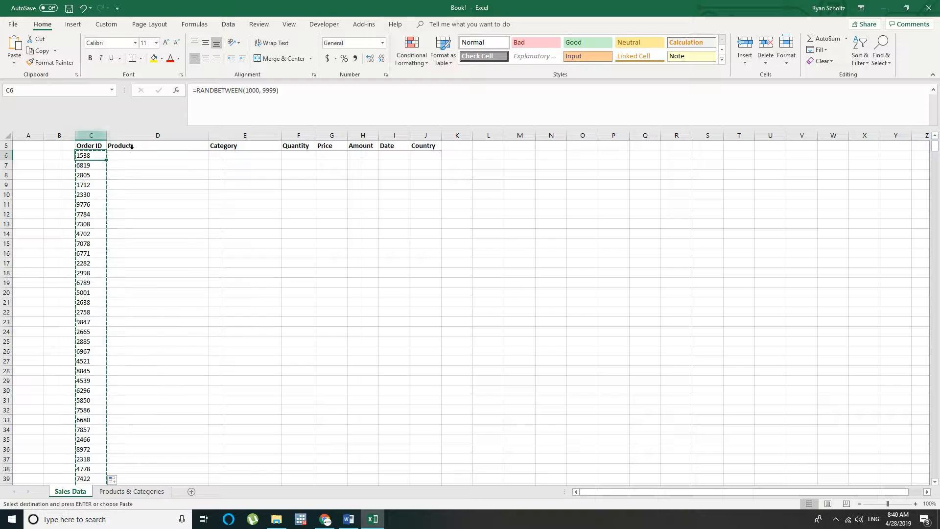
{"action": "right_click", "coordinate": [98, 154]}
{"action": "left_click", "coordinate": [132, 190]}
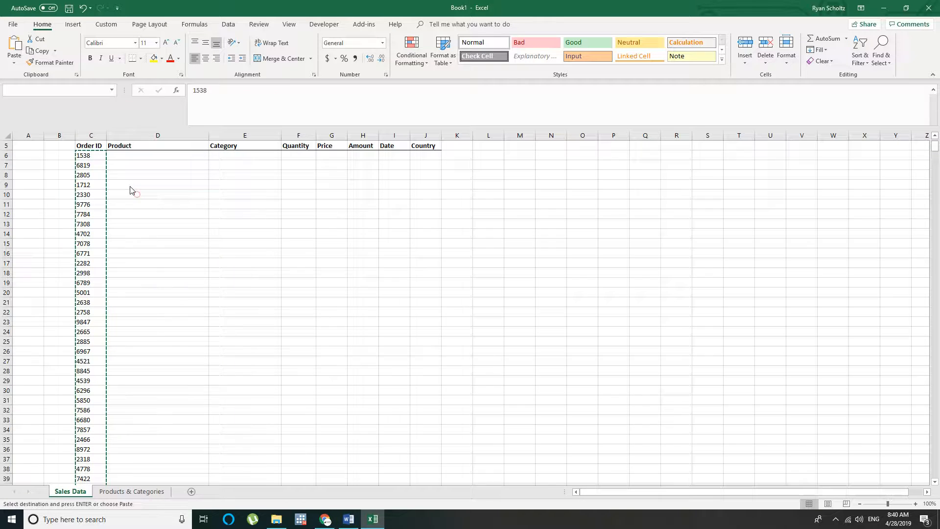
{"action": "left_click", "coordinate": [90, 155]}
Check the product list A2:A14 and start a CHOOSE formula with a nested RANDBETWEEN in the first Product cell D6
{"action": "left_click", "coordinate": [130, 156]}
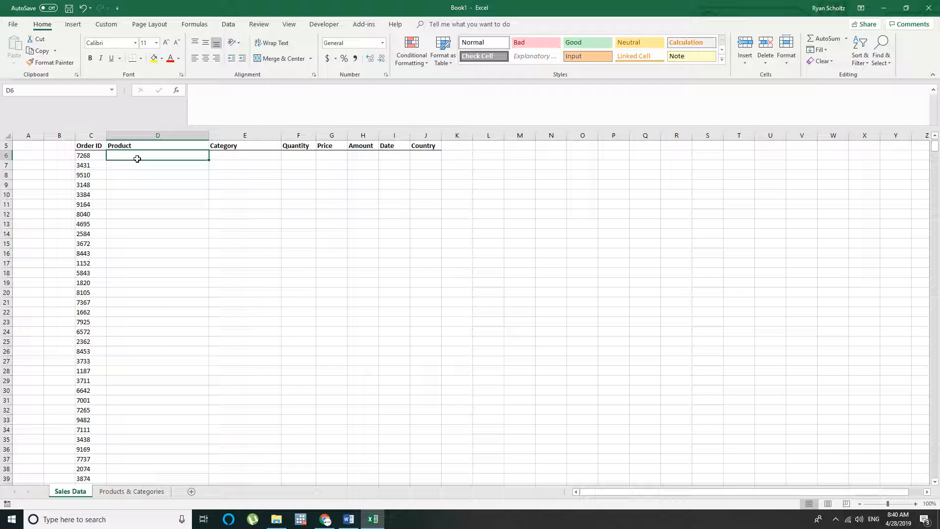
{"action": "left_click", "coordinate": [131, 491]}
{"action": "left_click_drag", "start_coordinate": [39, 155], "coordinate": [35, 274]}
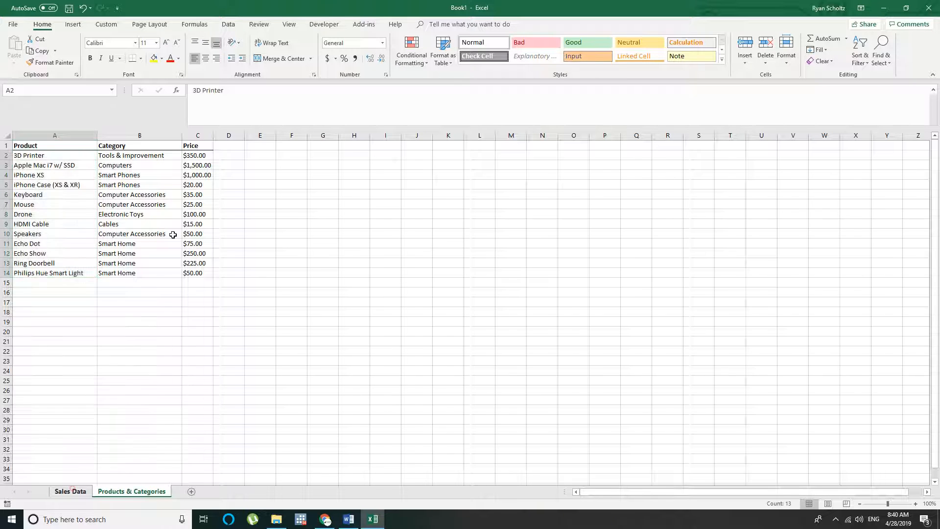
{"action": "left_click", "coordinate": [72, 486]}
{"action": "type", "text": "="}
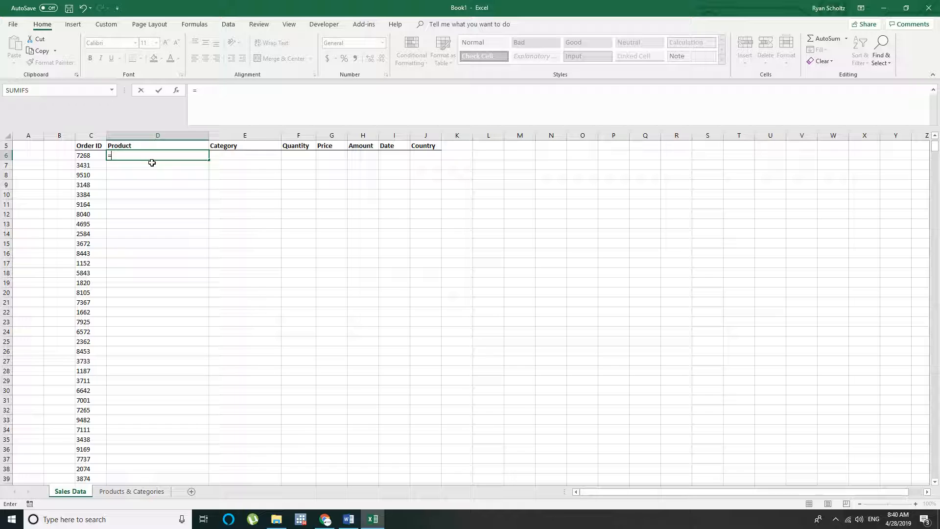
{"action": "type", "text": "choose"}
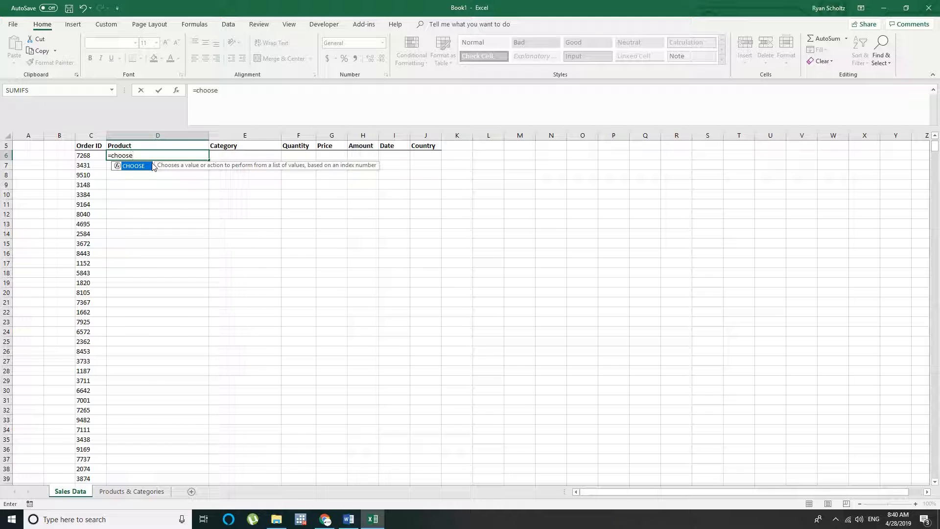
{"action": "type", "text": "(Ra"}
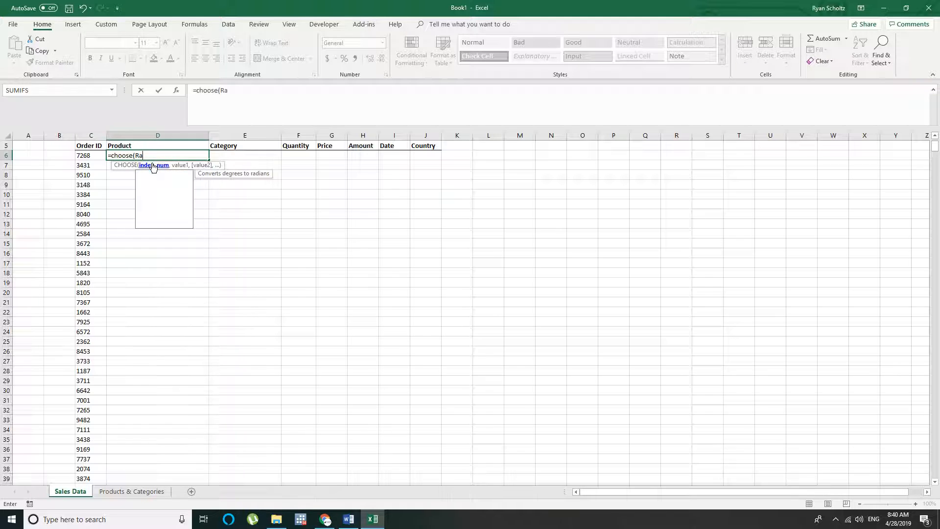
{"action": "type", "text": "ndbetween("}
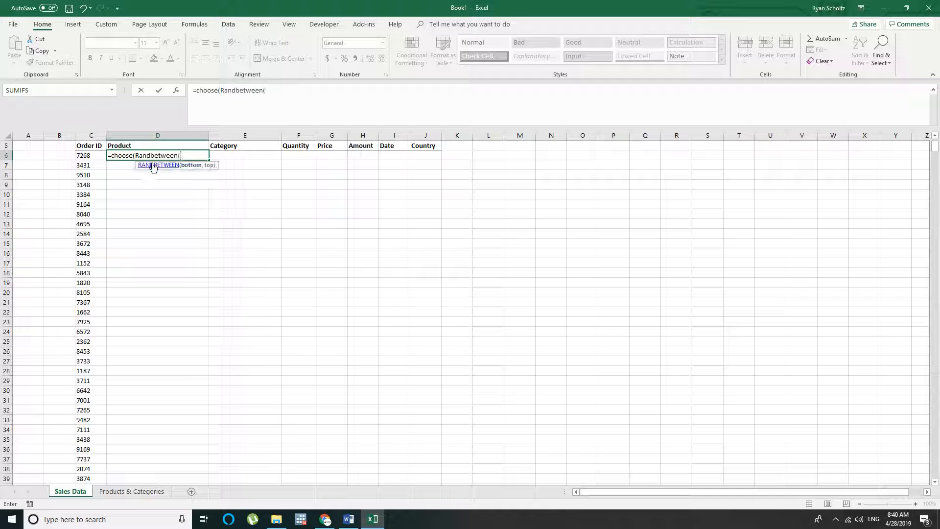
Set the RANDBETWEEN bounds in the CHOOSE formula to 1 and 13, without any sheet reference
{"action": "left_click", "coordinate": [131, 491]}
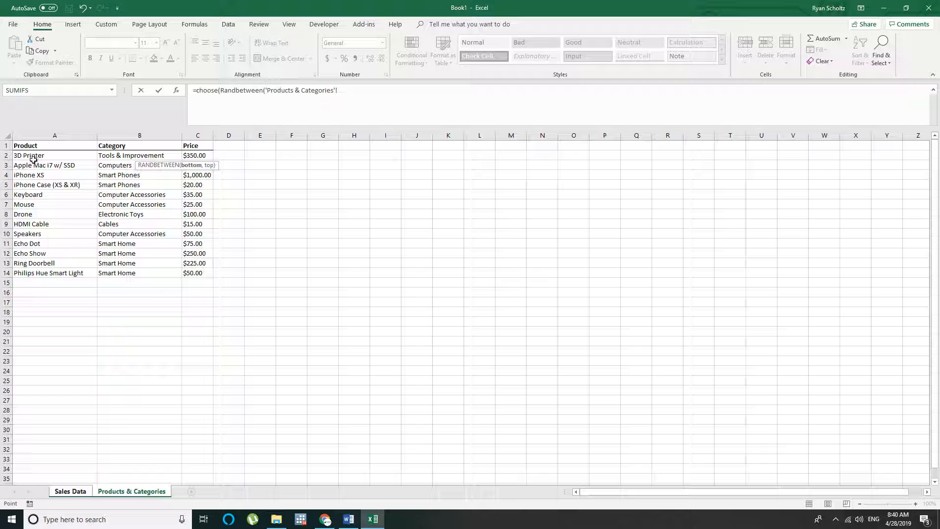
{"action": "left_click_drag", "start_coordinate": [29, 254], "coordinate": [27, 265]}
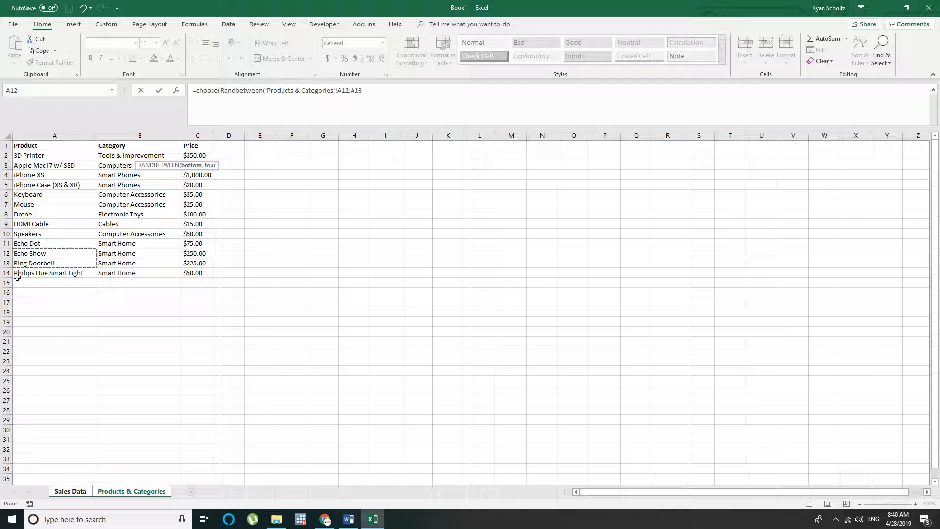
{"action": "left_click_drag", "start_coordinate": [372, 90], "coordinate": [265, 92]}
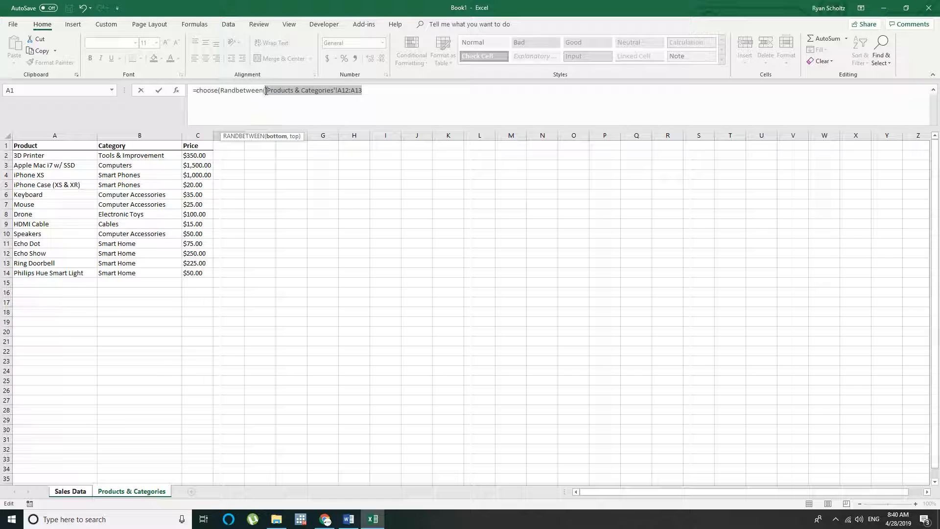
{"action": "key", "text": "BackSpace"}
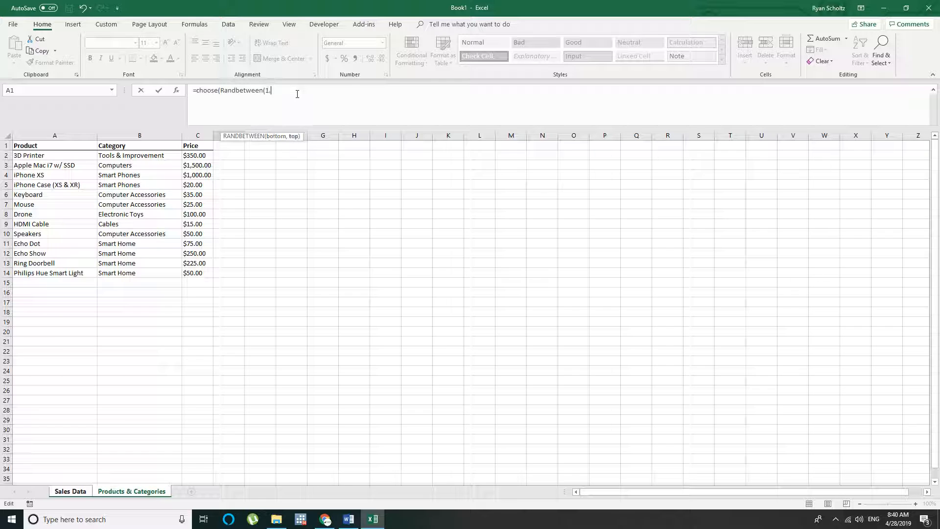
{"action": "type", "text": "1, 13),"}
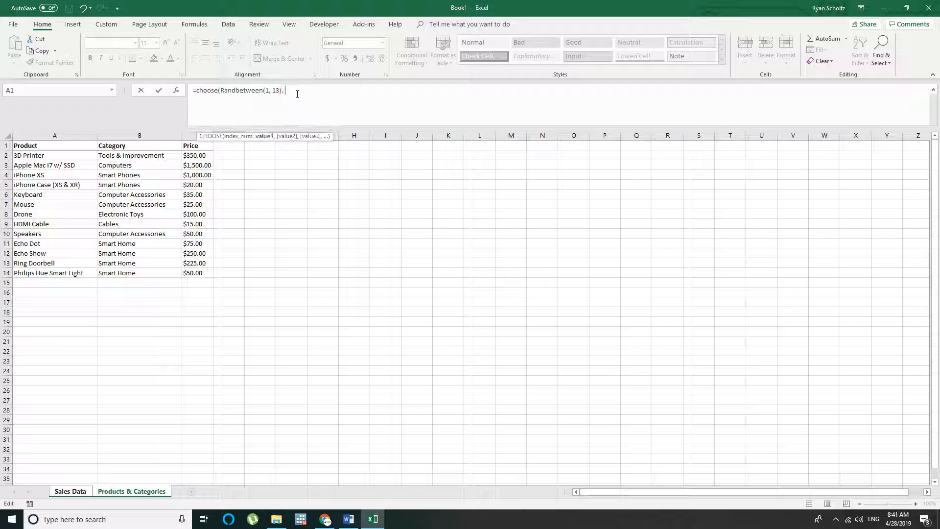
{"action": "left_click", "coordinate": [21, 157]}
{"action": "left_click_drag", "start_coordinate": [22, 163], "coordinate": [57, 273]}
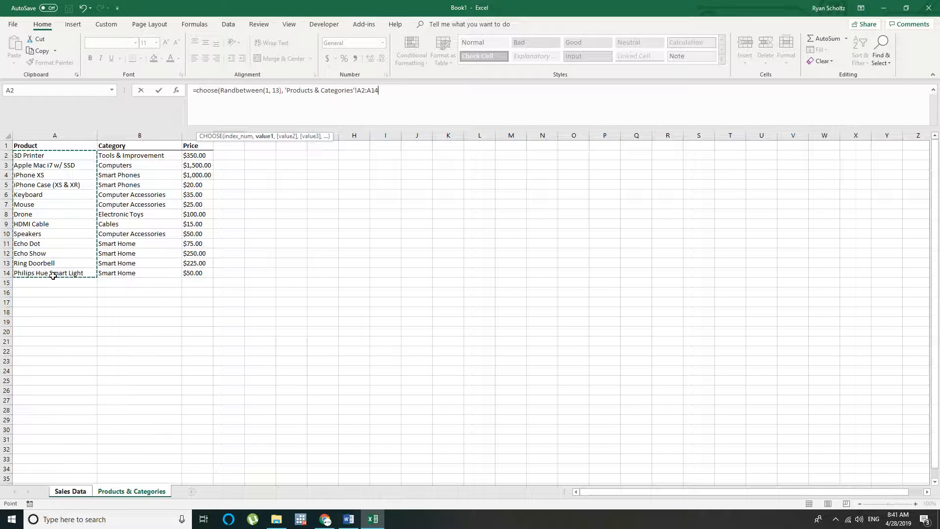
{"action": "left_click_drag", "start_coordinate": [30, 157], "coordinate": [31, 274]}
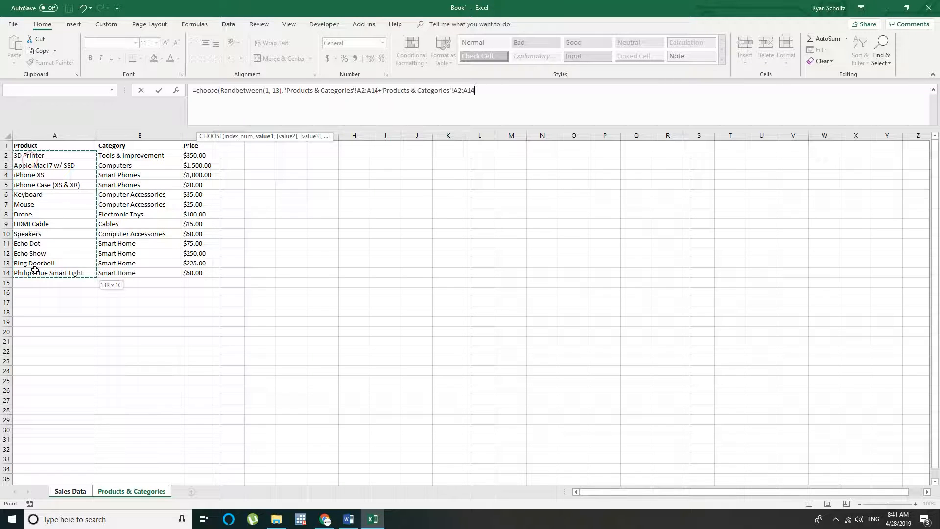
{"action": "key", "text": "ctrl+shift+Left"}
{"action": "key", "text": "ctrl+shift+Left"}
{"action": "key", "text": "ctrl+shift+Left"}
{"action": "key", "text": "ctrl+shift+Left"}
{"action": "key", "text": "ctrl+shift+Left"}
{"action": "key", "text": "ctrl+shift+Left"}
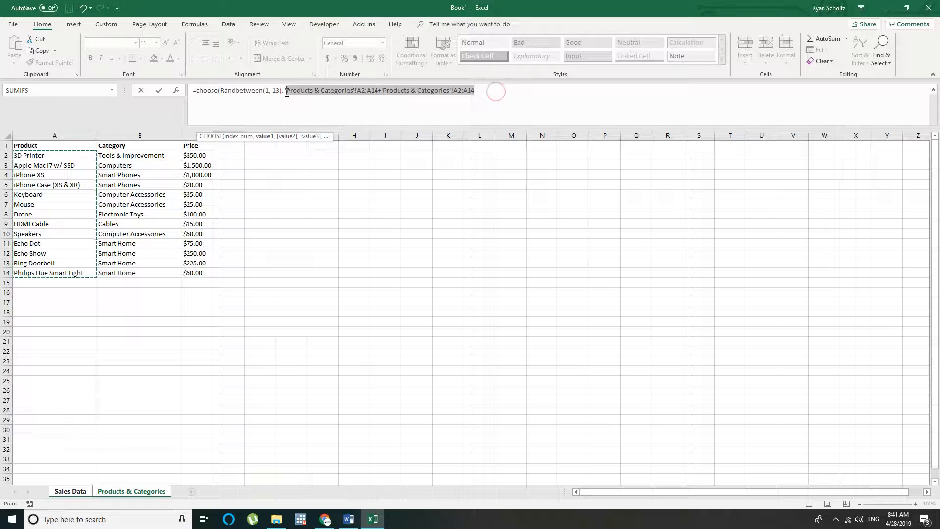
{"action": "key", "text": "BackSpace"}
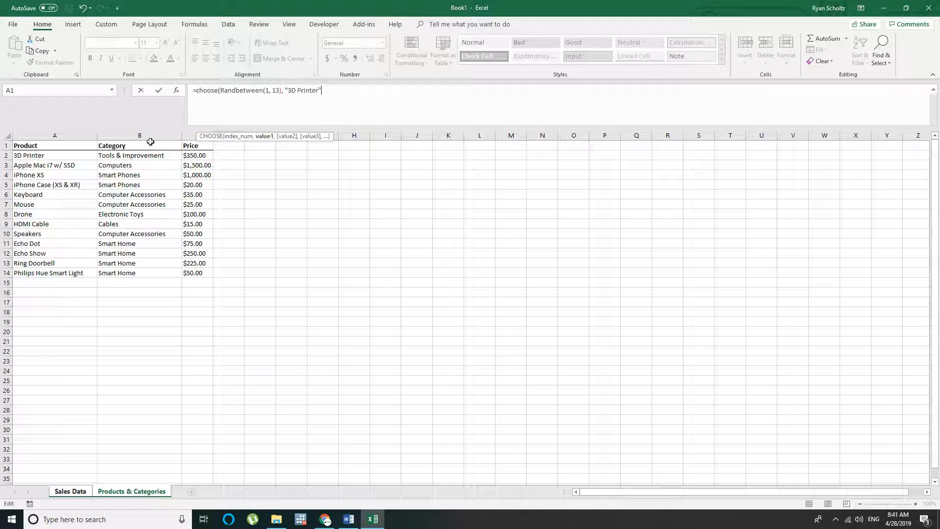
Add "Apple Mac i7 w/ SSD", "iPhone XS" and "iPhone Case (XR & XS)" as the second to fourth values of the CHOOSE formula
{"action": "type", "text": ","}
{"action": "type", "text": "Apple Mac i7 w/ SSD"}
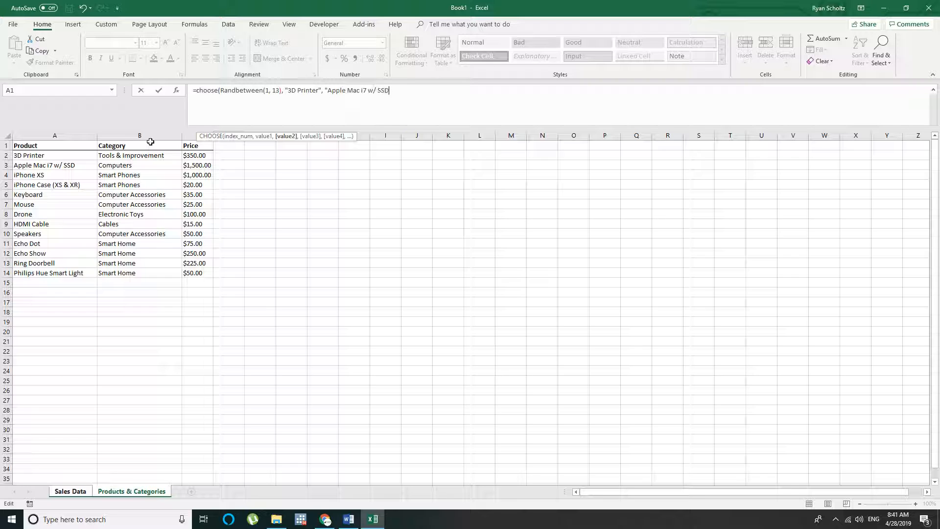
{"action": "type", "text": ", "}
{"action": "type", "text": "\"iPohne"}
{"action": "key", "text": "BackSpace"}
{"action": "key", "text": "BackSpace"}
{"action": "key", "text": "BackSpace"}
{"action": "key", "text": "BackSpace"}
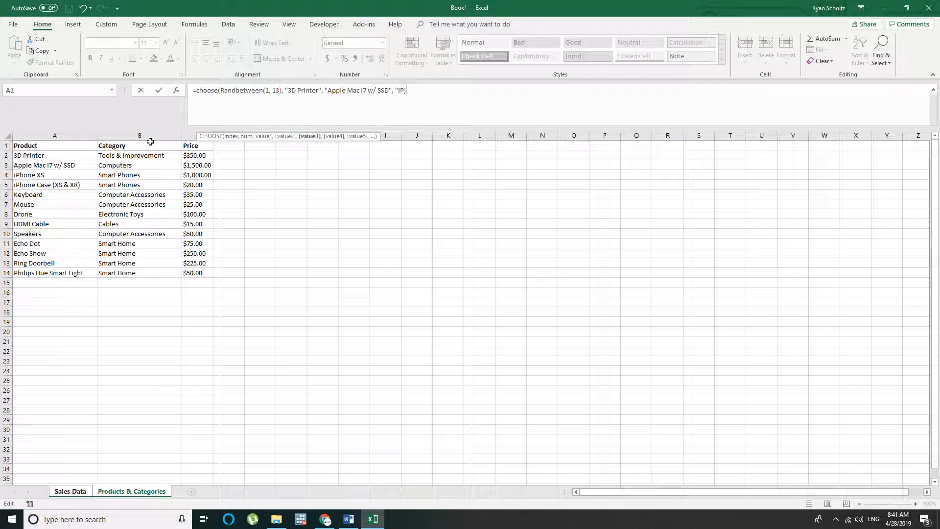
{"action": "type", "text": "hone XS\", "}
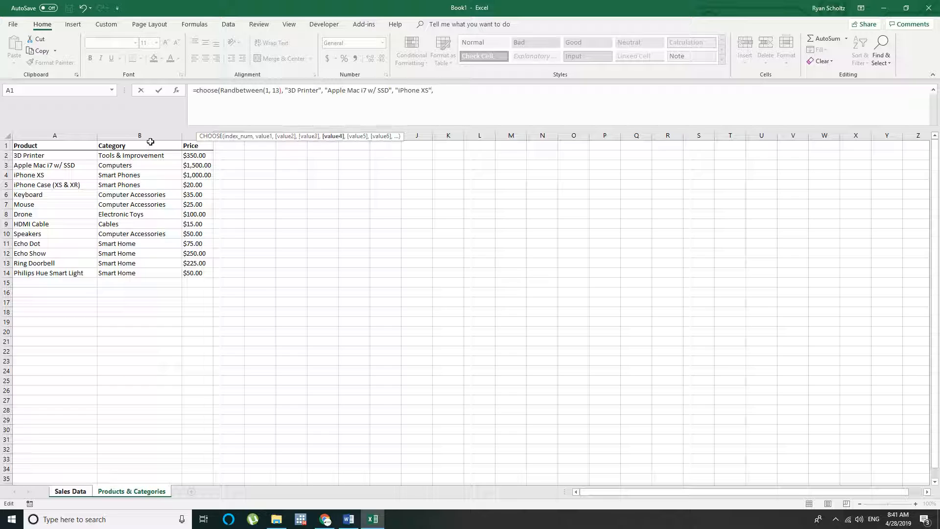
{"action": "type", "text": "\"iPhone Case (XR & XS)\","}
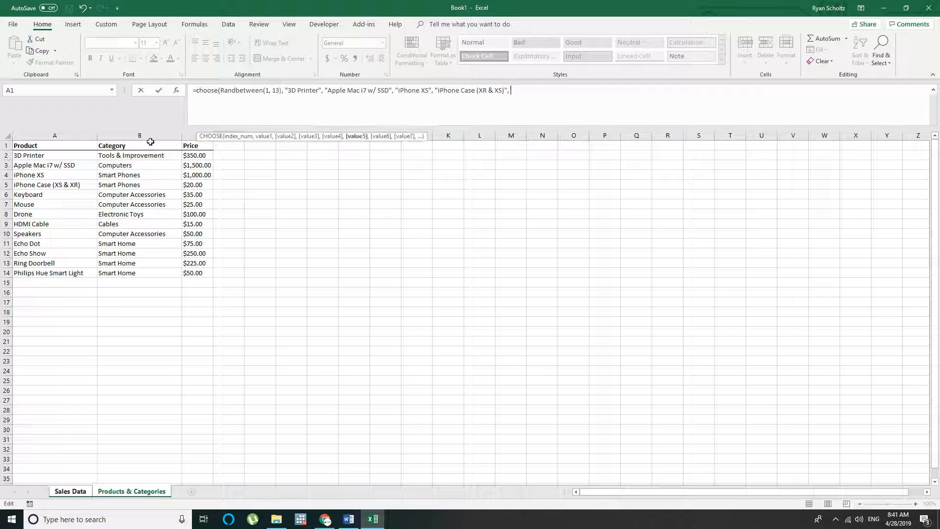
{"action": "type", "text": " \"Keyboard\", \"Mo"}
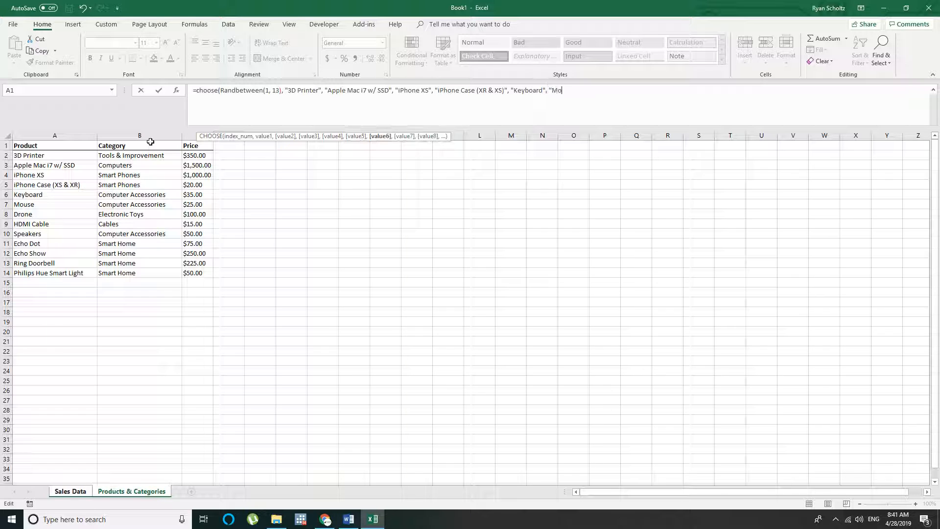
{"action": "type", "text": "use\", \"Drone"}
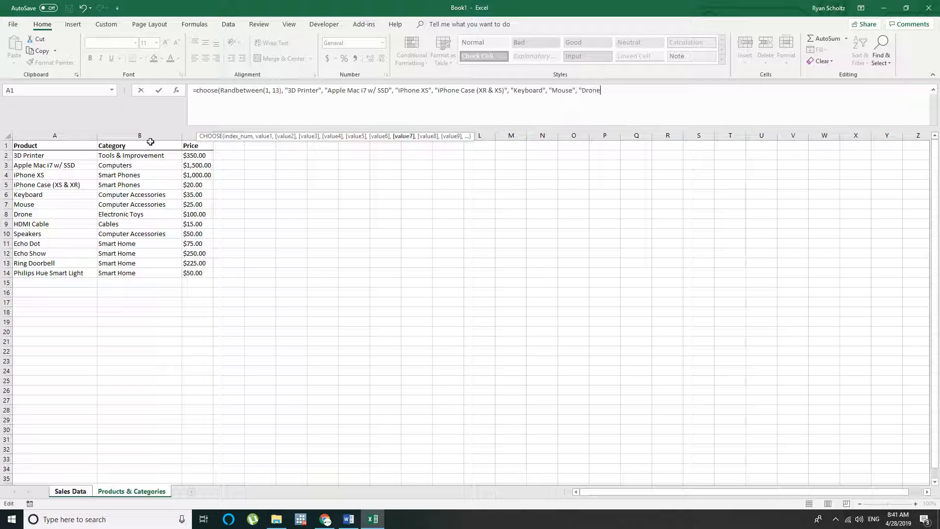
{"action": "type", "text": "\", \"HDMI Cable"}
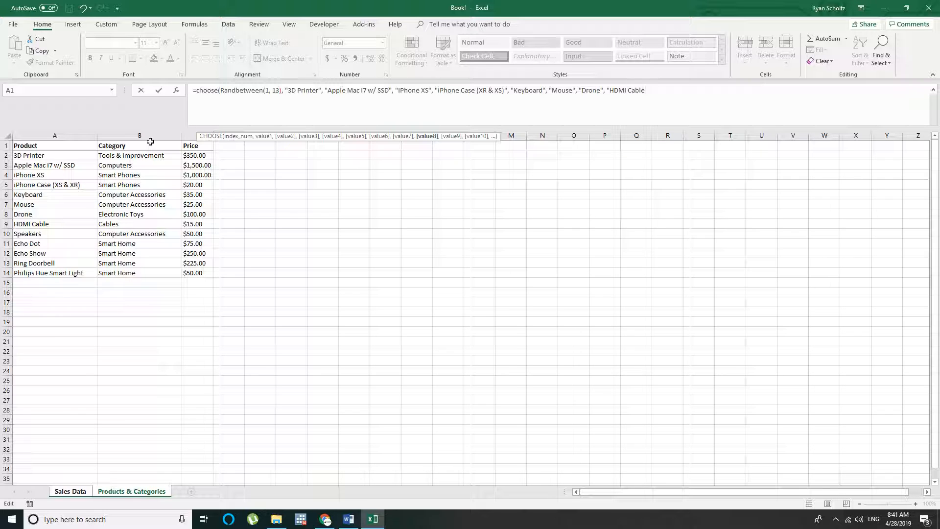
{"action": "type", "text": "\", \"Speaker"}
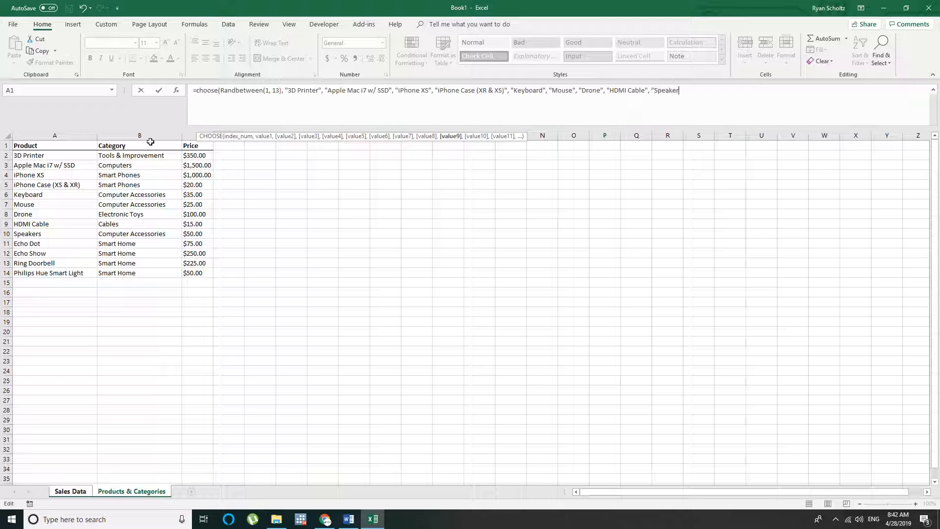
{"action": "type", "text": "s\", "}
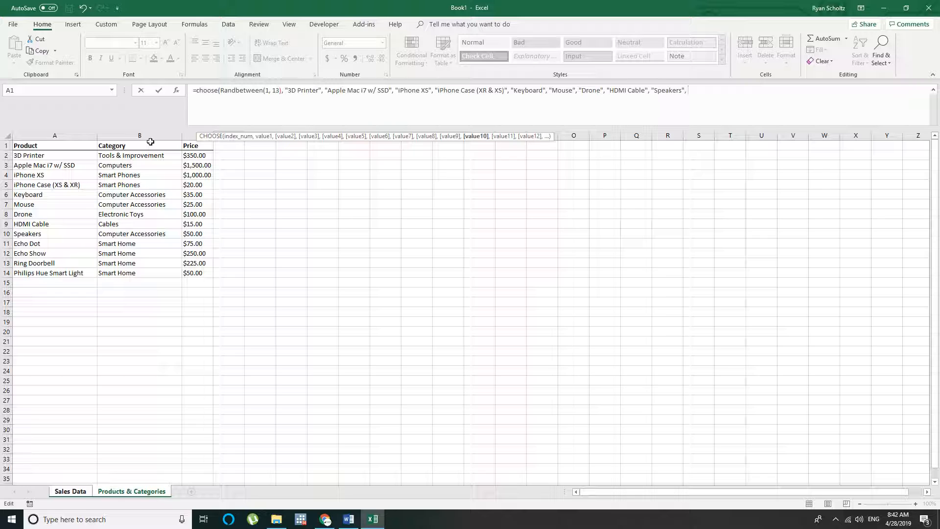
{"action": "type", "text": "Echo Dot"}
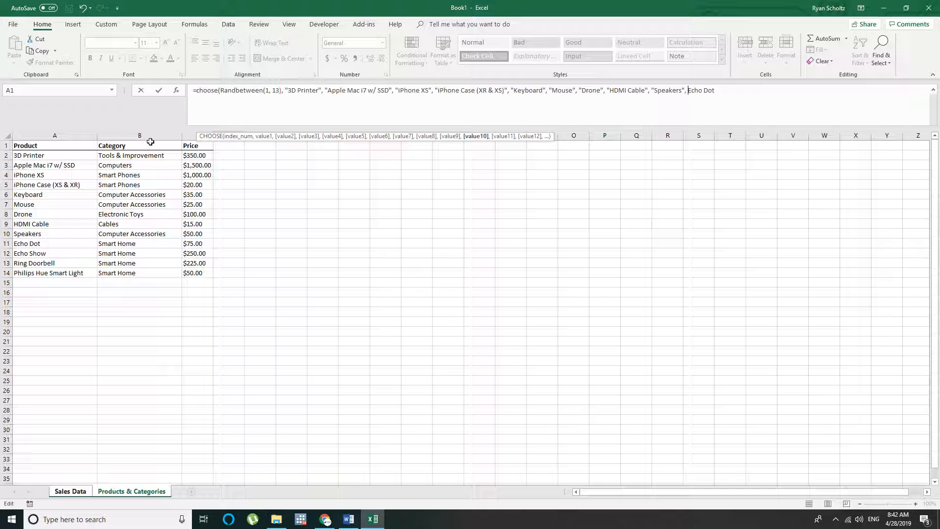
Add "Echo Dot" and "Echo Show" in quotation marks as the tenth and eleventh values of the CHOOSE formula
{"action": "key", "text": "ctrl+Left"}
{"action": "type", "text": "\"Echo Dot\", "}
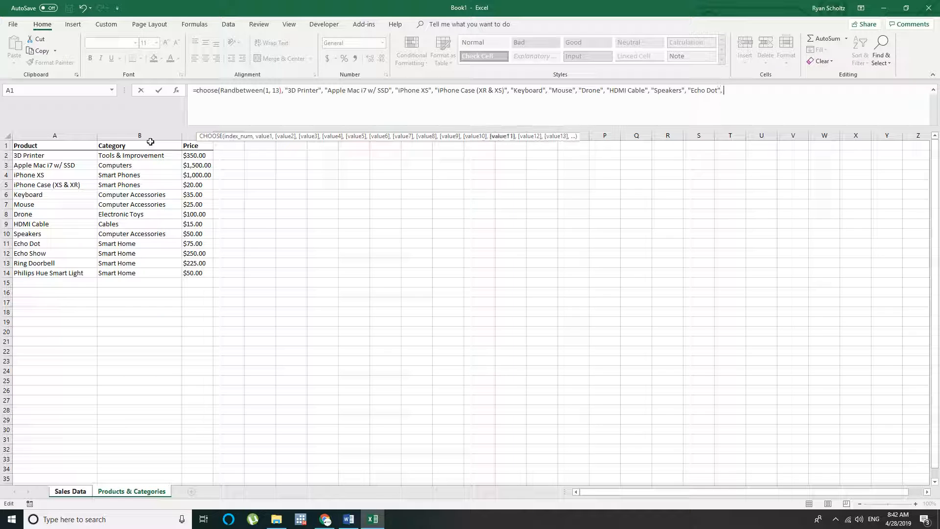
{"action": "type", "text": "\"Echo Show\","}
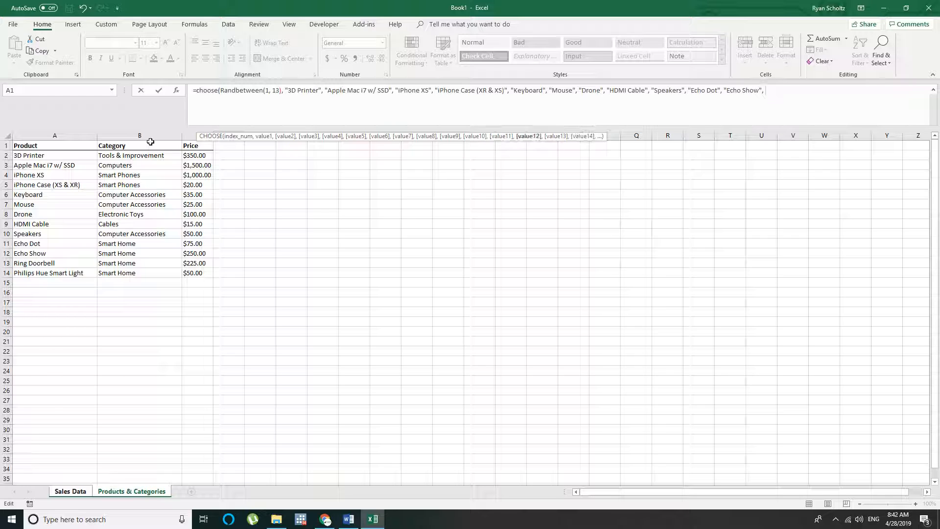
{"action": "type", "text": " \"Ring Doorbell\", Philip"}
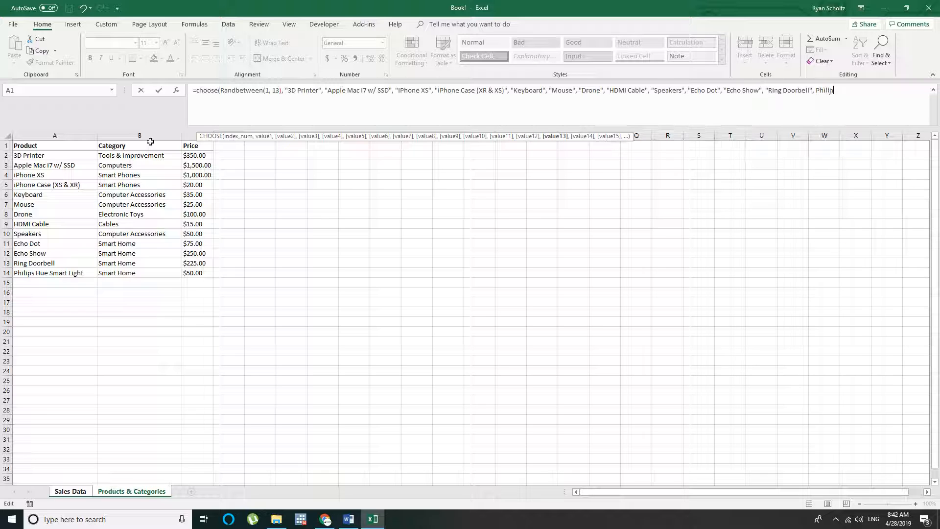
{"action": "type", "text": "s Hue Sma"}
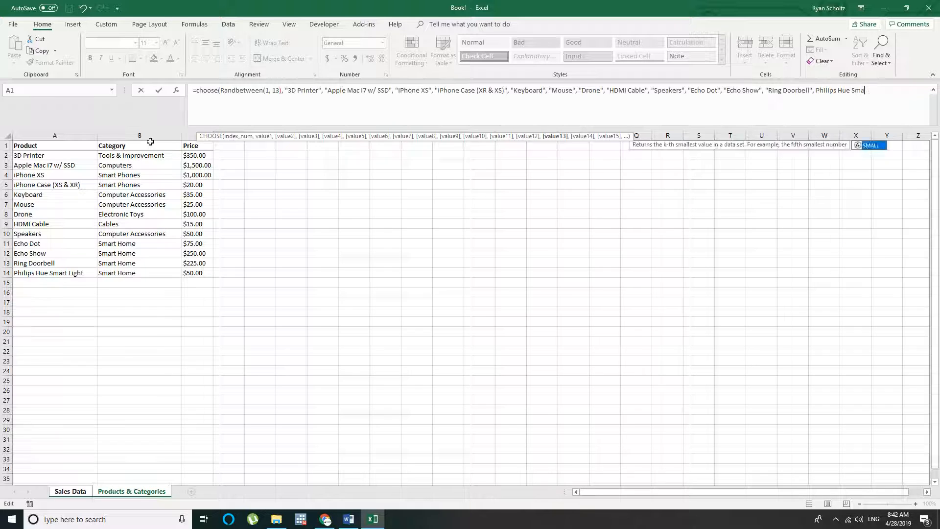
{"action": "type", "text": "rt Light"}
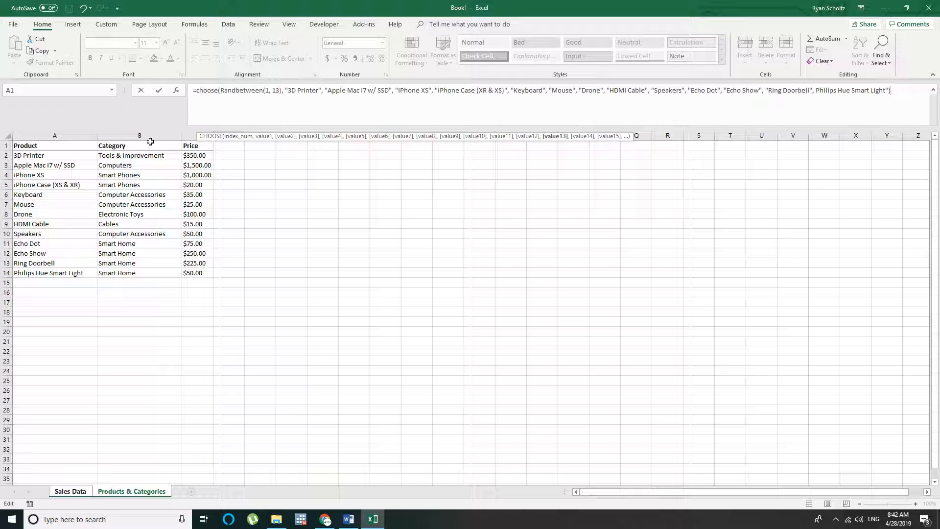
Complete the CHOOSE formula with "Ring Doorbell" and Philips Hue Smart Light, and enter it in D6, accepting Excel's proposed correction
{"action": "type", "text": "\")"}
{"action": "key", "text": "Return"}
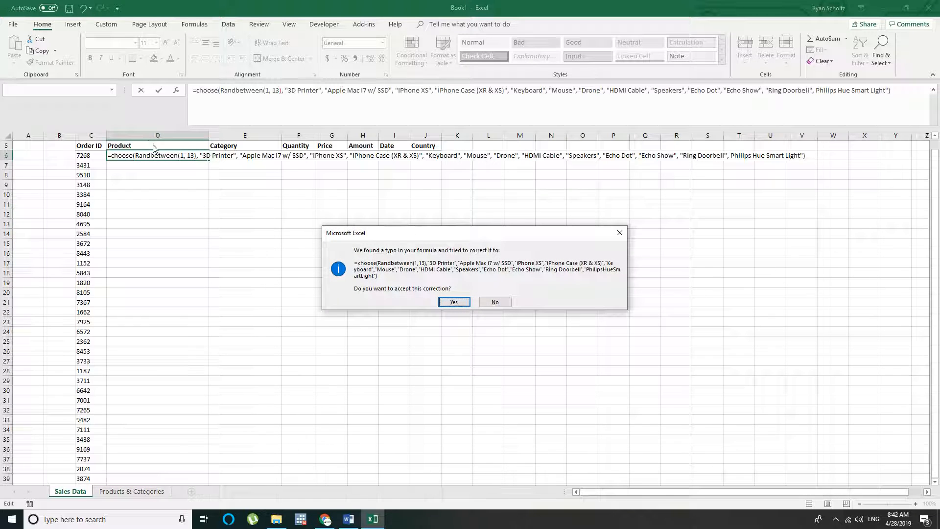
{"action": "left_click", "coordinate": [454, 302]}
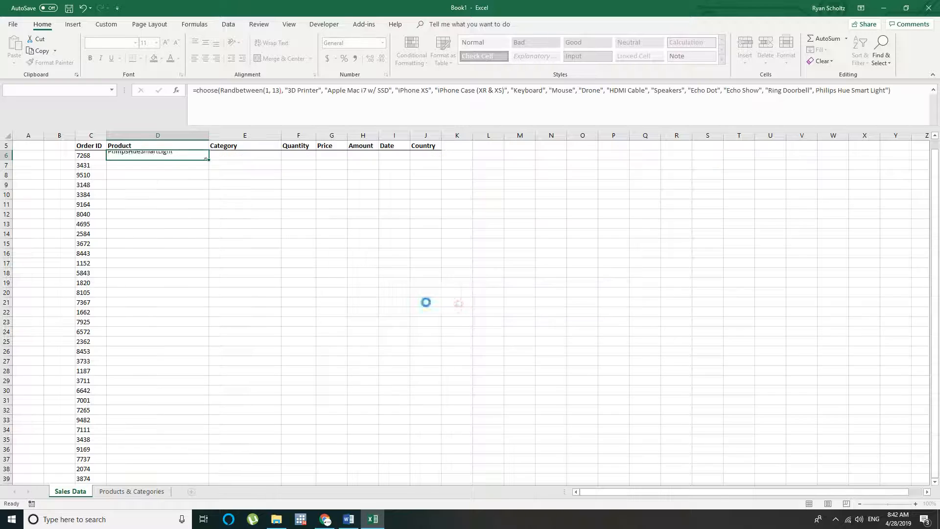
Correct the last product name in the D6 formula to "Philips Hue Smart Light", with spaces between the words
{"action": "double_click", "coordinate": [130, 156]}
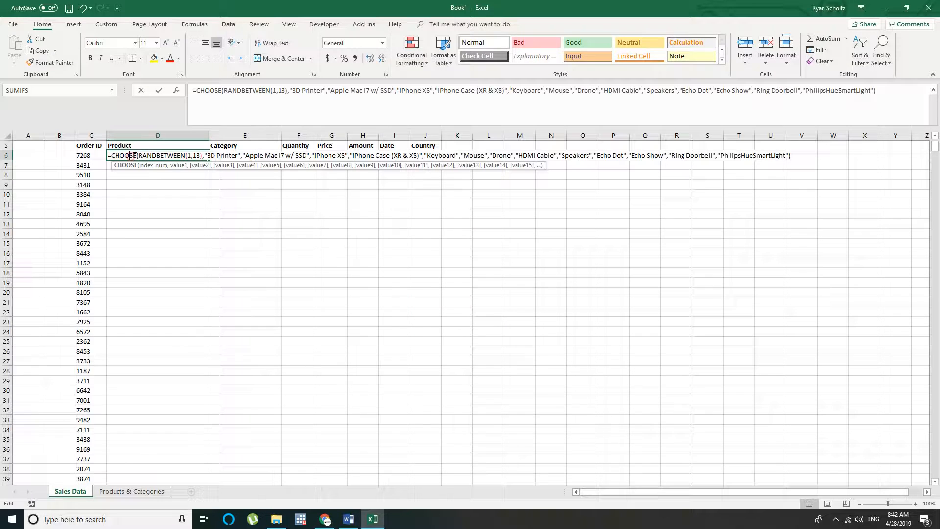
{"action": "left_click", "coordinate": [742, 156]}
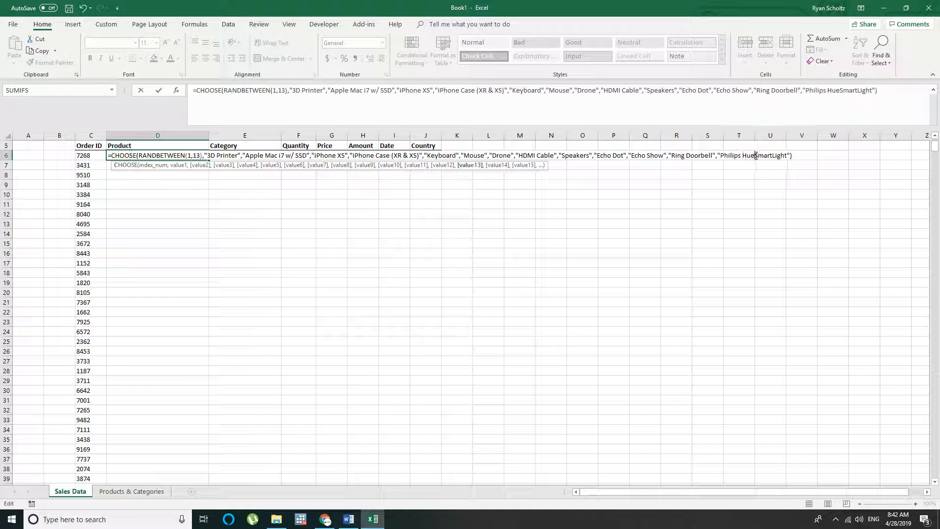
{"action": "left_click", "coordinate": [758, 156]}
{"action": "left_click", "coordinate": [774, 156]}
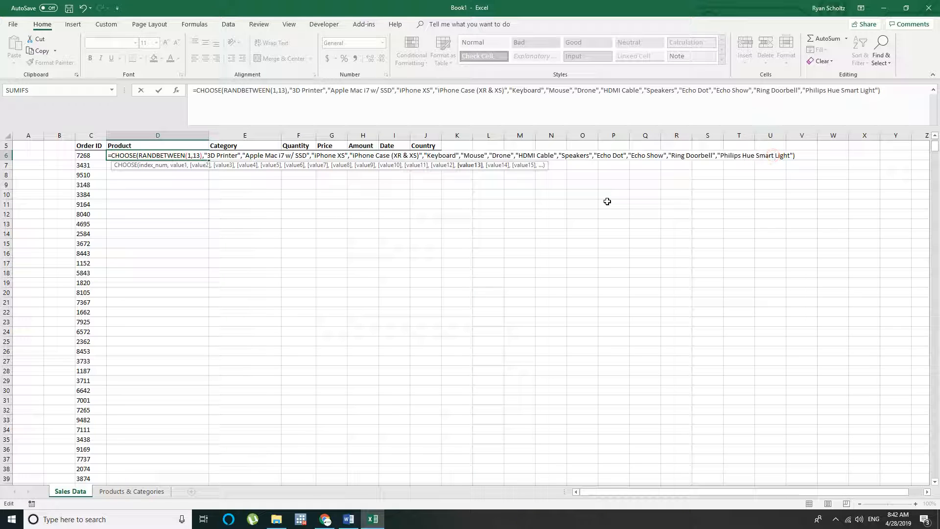
{"action": "key", "text": "Return"}
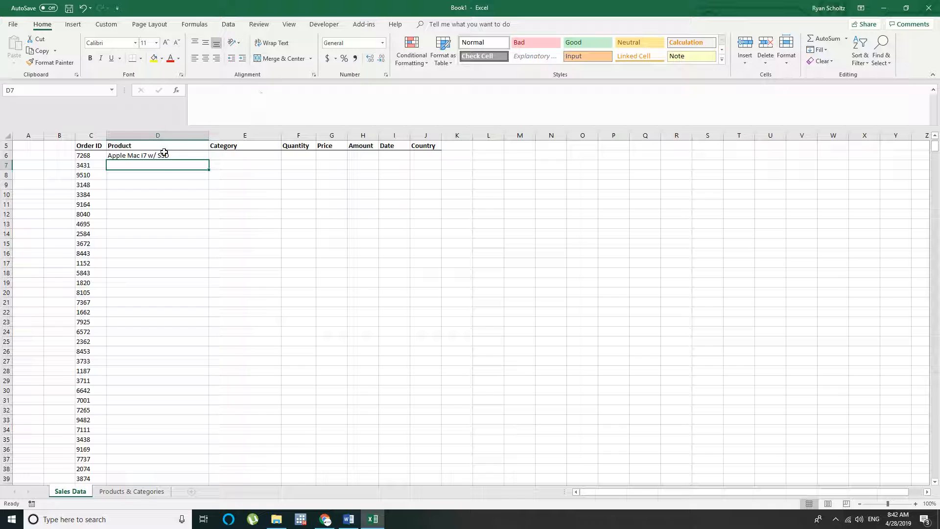
Copy the random Product formula from D6 down to D1100, the last row with an Order ID
{"action": "left_click", "coordinate": [164, 152]}
{"action": "key", "text": "ctrl+c"}
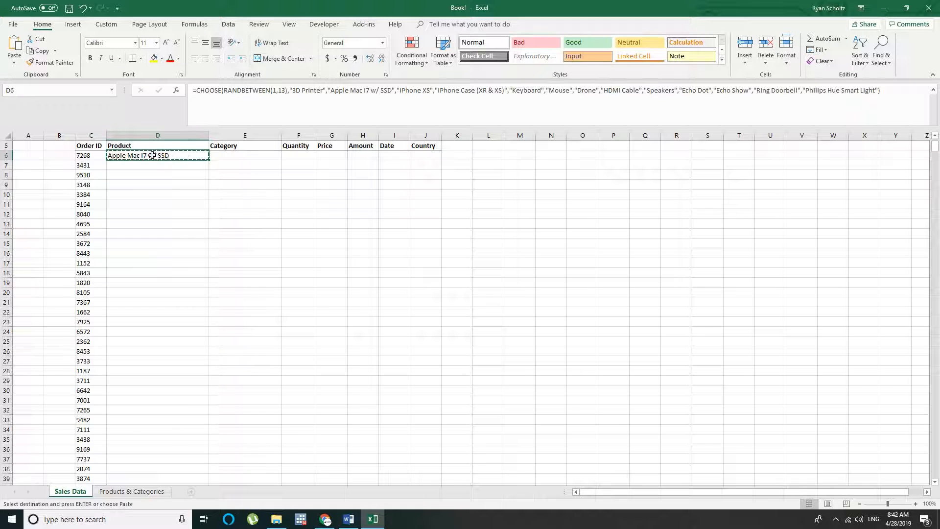
{"action": "left_click", "coordinate": [84, 155]}
{"action": "key", "text": "ctrl+Down"}
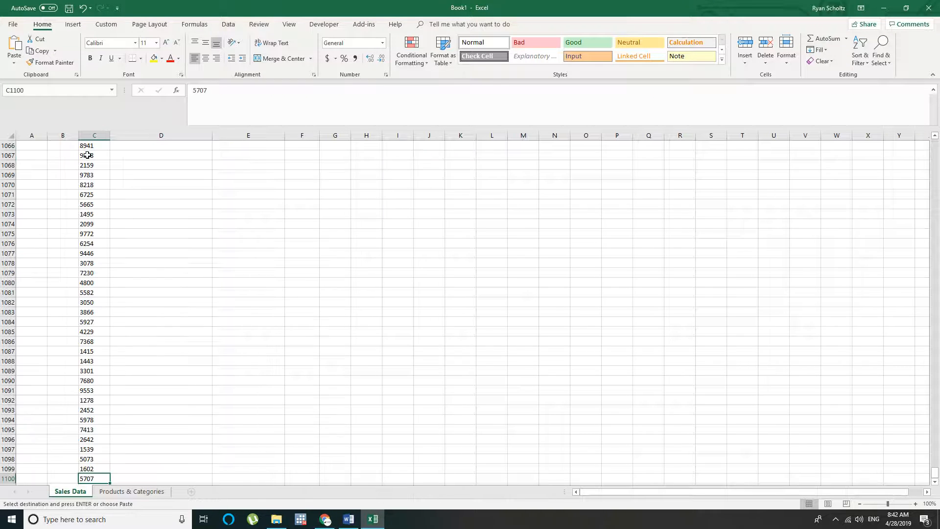
{"action": "key", "text": "Right"}
{"action": "key", "text": "ctrl+v"}
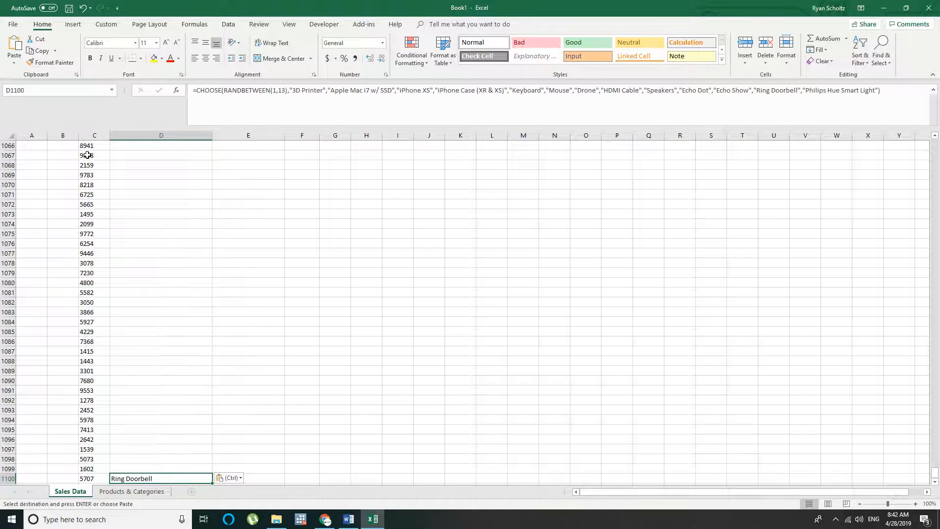
{"action": "key", "text": "ctrl+c"}
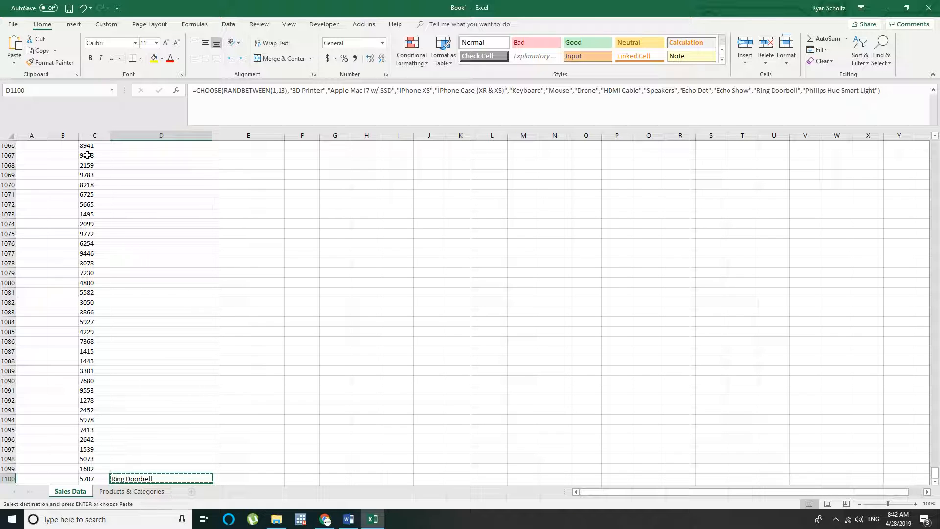
{"action": "key", "text": "ctrl+shift+Up"}
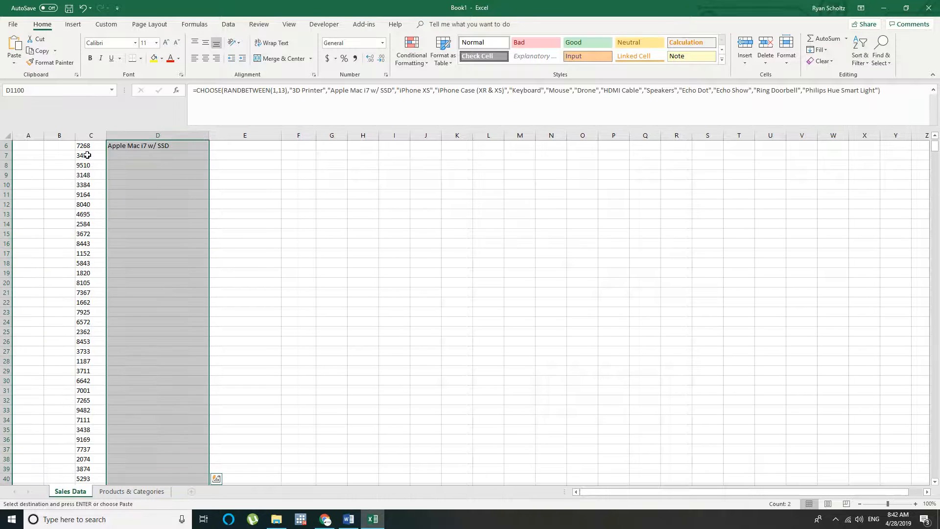
{"action": "key", "text": "ctrl+v"}
{"action": "key", "text": "Up"}
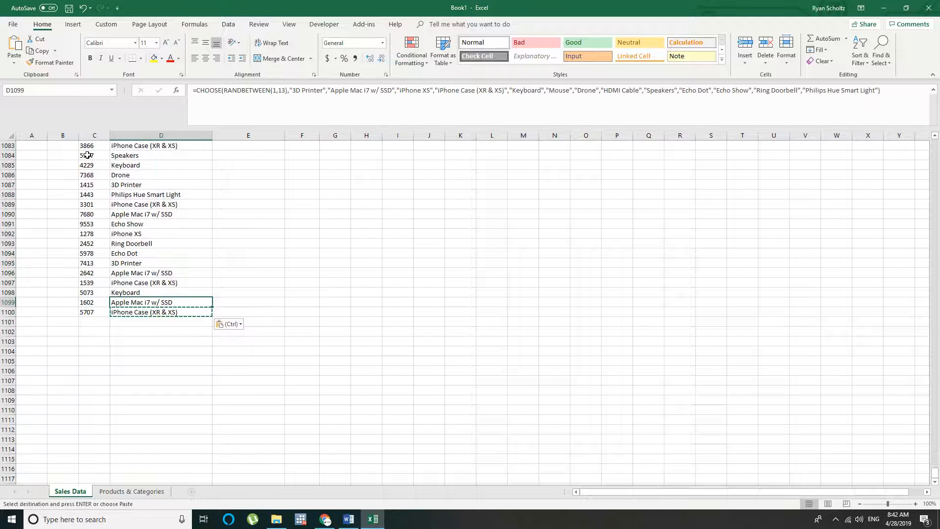
{"action": "key", "text": "ctrl+Up"}
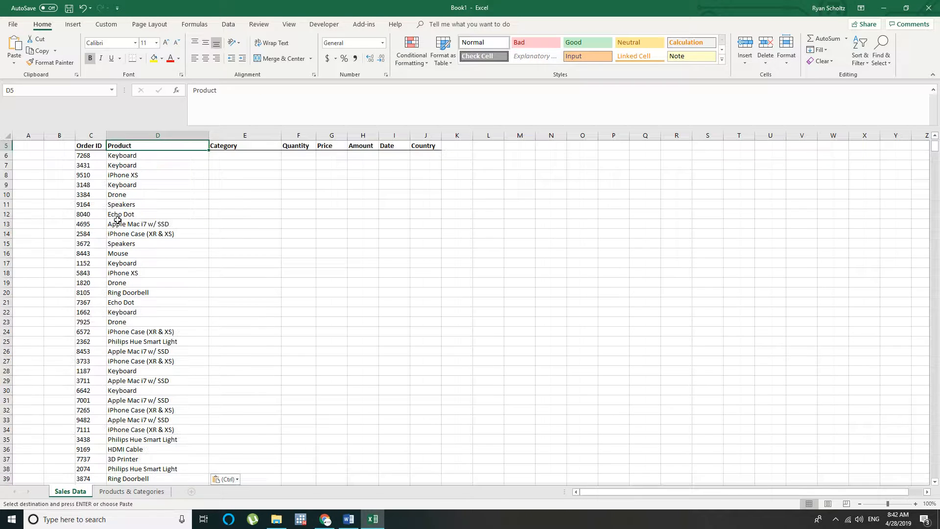
{"action": "left_click", "coordinate": [117, 216]}
Replace the random Product formulas in D6:D1100 with static values by copying and pasting them as values
{"action": "left_click", "coordinate": [130, 155]}
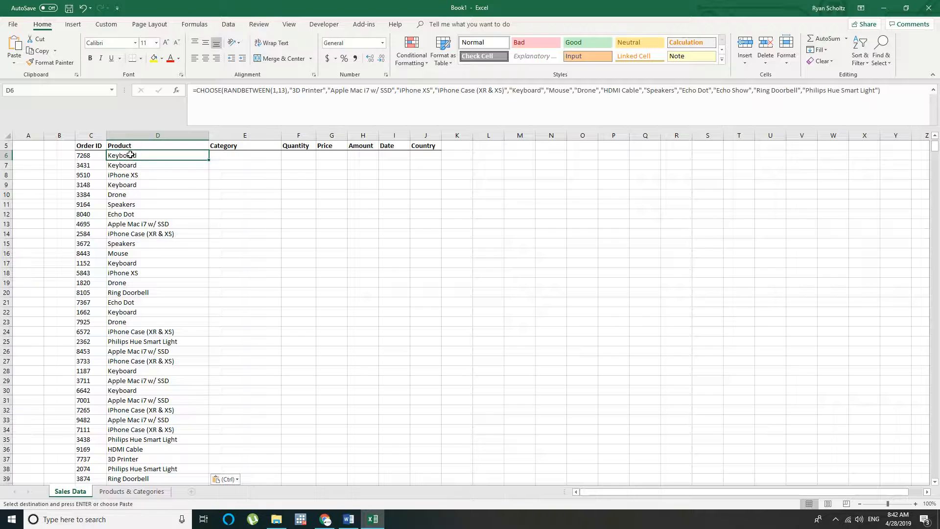
{"action": "key", "text": "ctrl+shift+Down"}
{"action": "key", "text": "ctrl+c"}
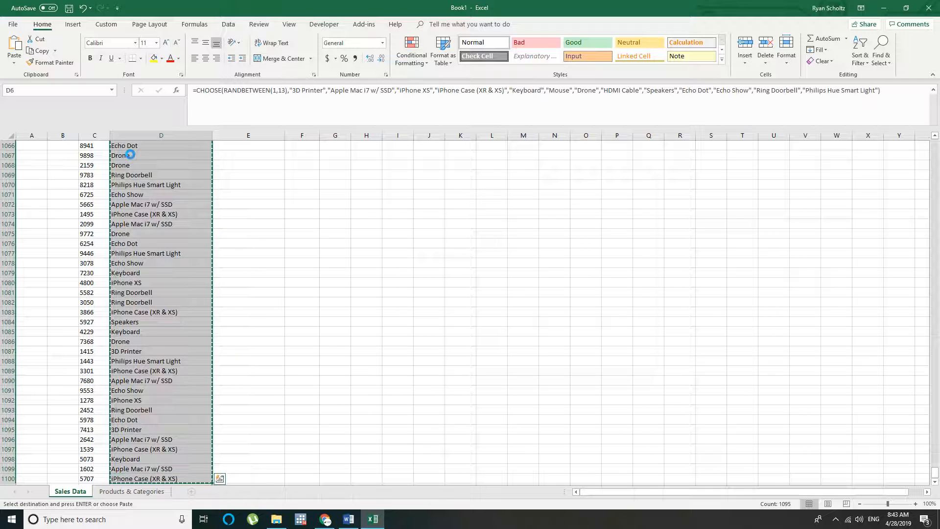
{"action": "key", "text": "ctrl+Up"}
{"action": "left_click", "coordinate": [115, 155]}
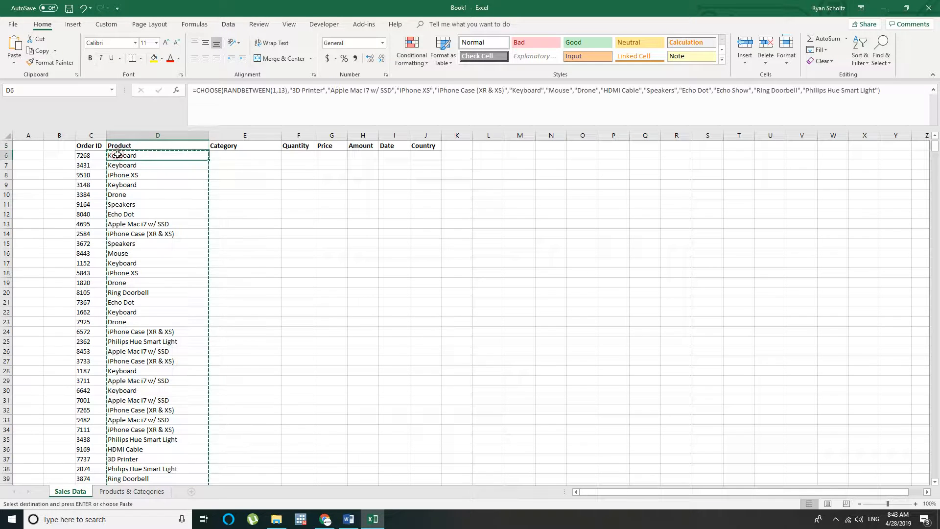
{"action": "right_click", "coordinate": [119, 155]}
{"action": "left_click", "coordinate": [159, 198]}
{"action": "left_click", "coordinate": [263, 193]}
{"action": "left_click", "coordinate": [245, 155]}
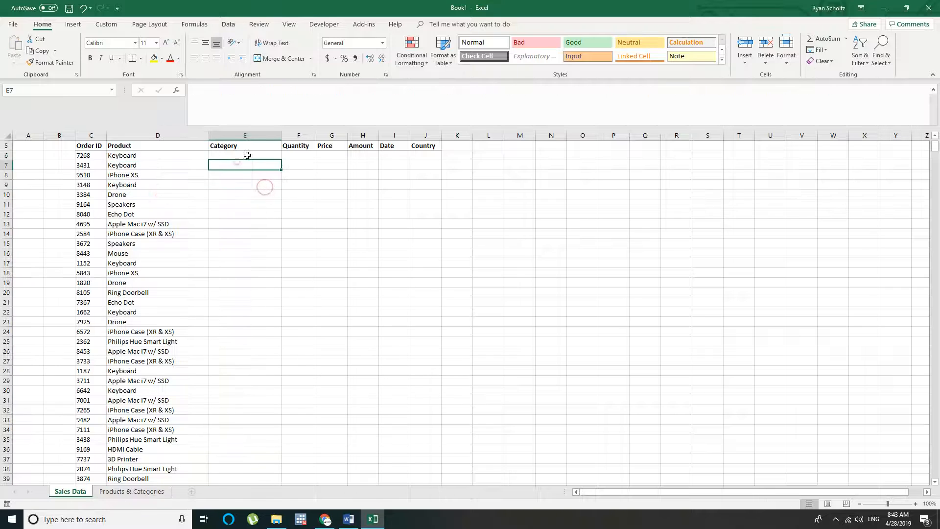
{"action": "type", "text": "=vl"}
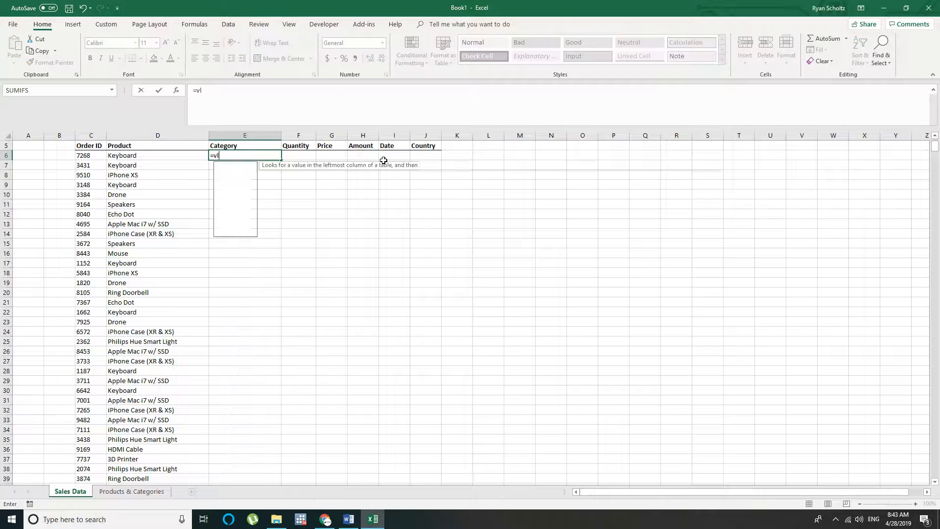
{"action": "type", "text": "ook"}
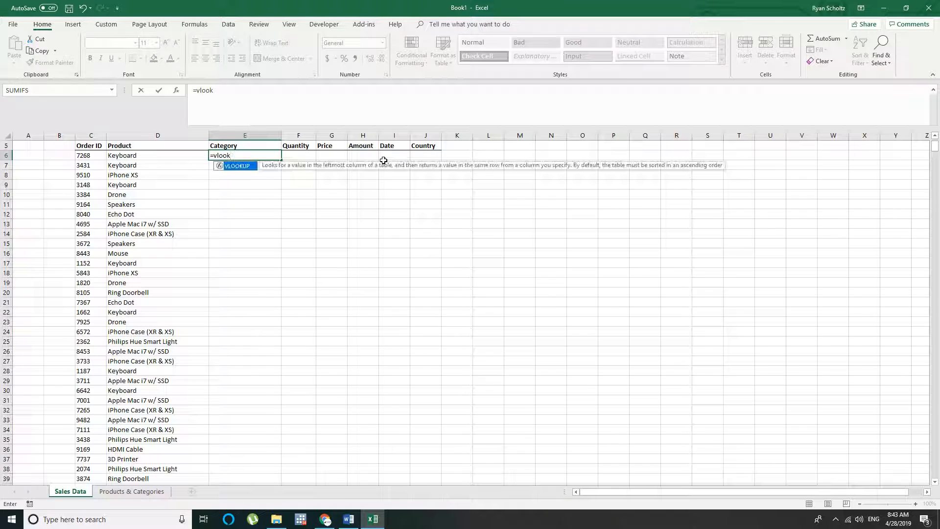
{"action": "type", "text": "up"}
Examine how the Product, Category and Price columns are arranged on the Products & Categories sheet
{"action": "left_click", "coordinate": [107, 491]}
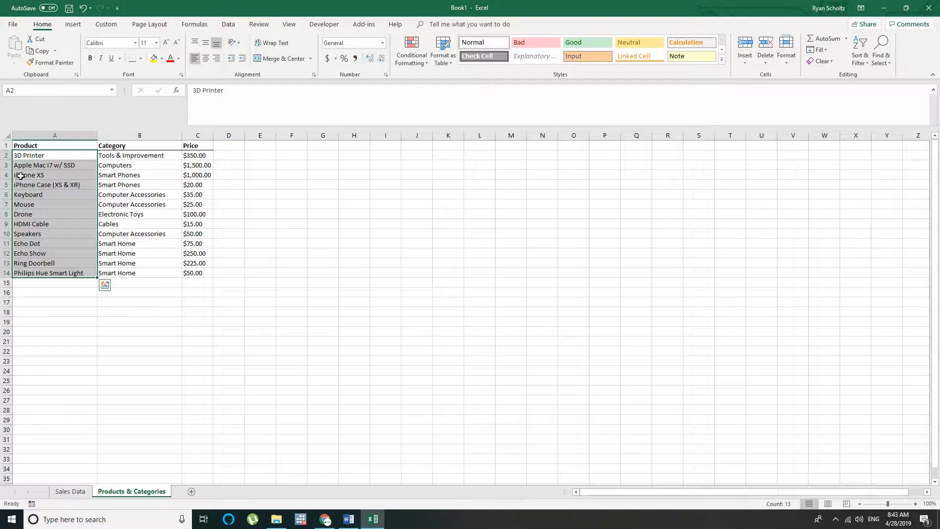
{"action": "left_click", "coordinate": [23, 193]}
{"action": "double_click", "coordinate": [128, 194]}
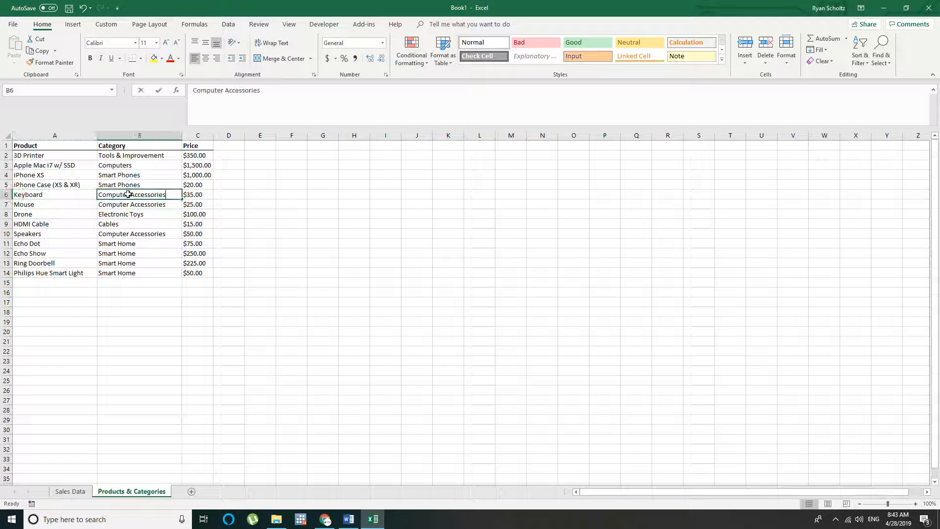
{"action": "left_click", "coordinate": [44, 193]}
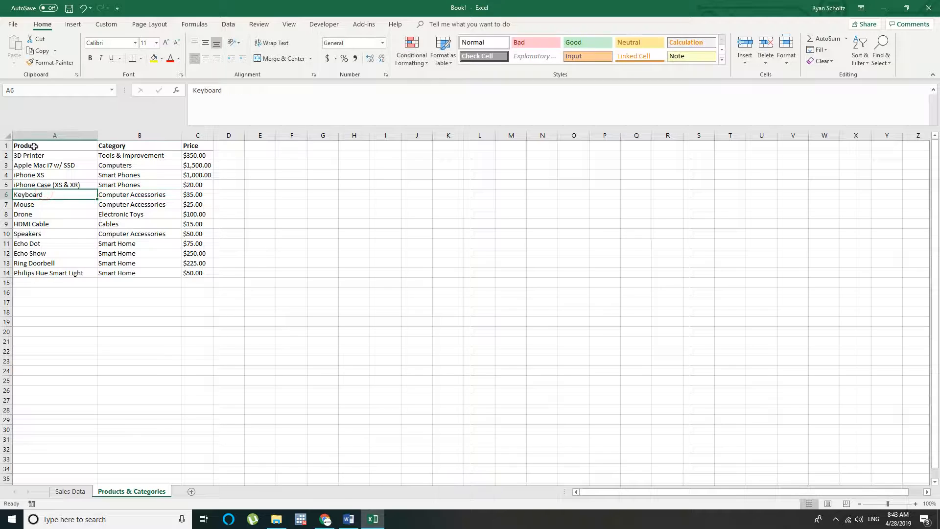
{"action": "left_click", "coordinate": [138, 195]}
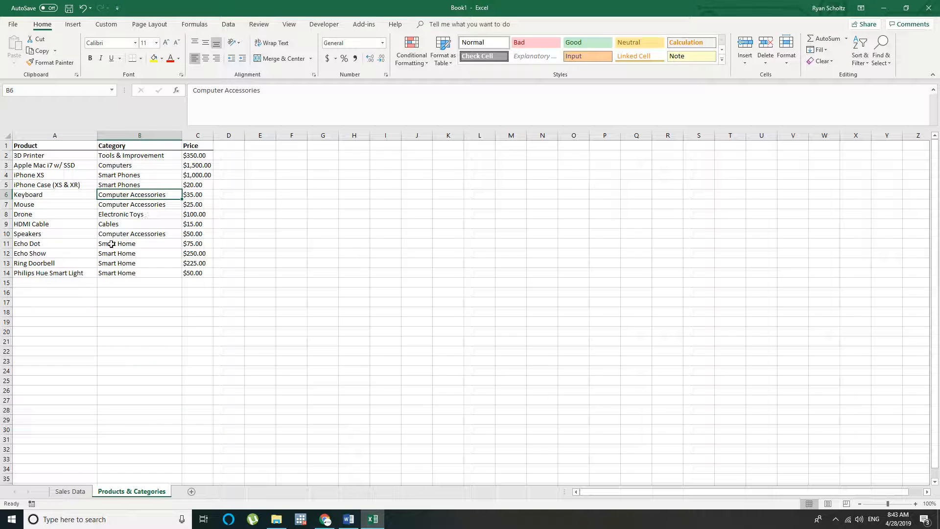
{"action": "left_click", "coordinate": [106, 138]}
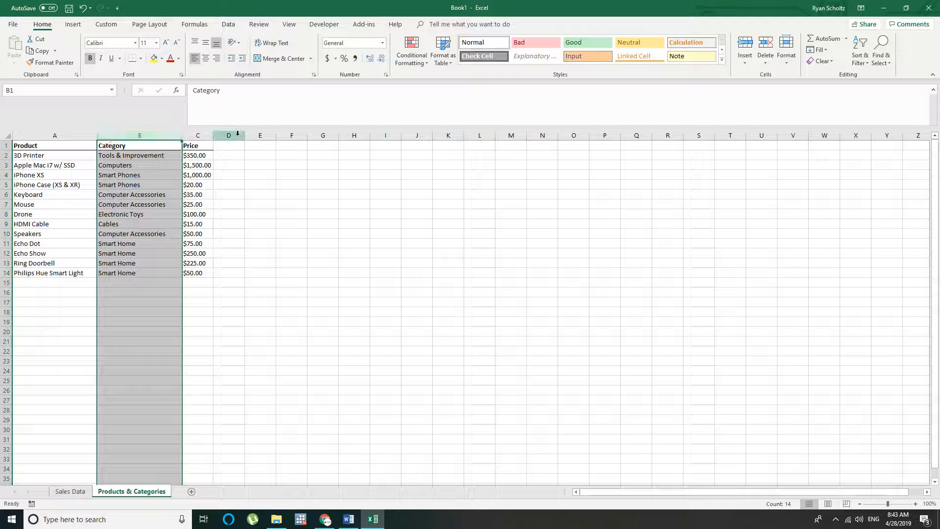
{"action": "left_click", "coordinate": [196, 136]}
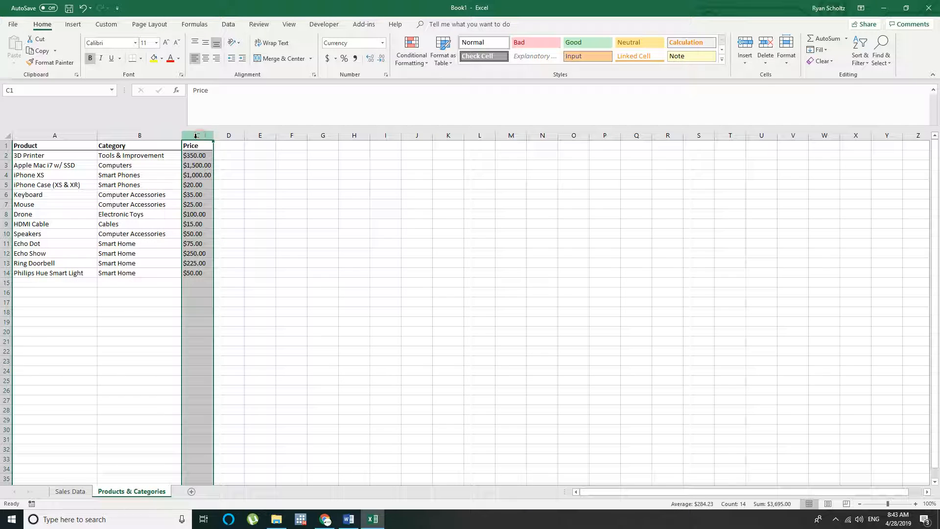
{"action": "left_click", "coordinate": [32, 136]}
{"action": "left_click", "coordinate": [128, 135]}
{"action": "left_click", "coordinate": [206, 134]}
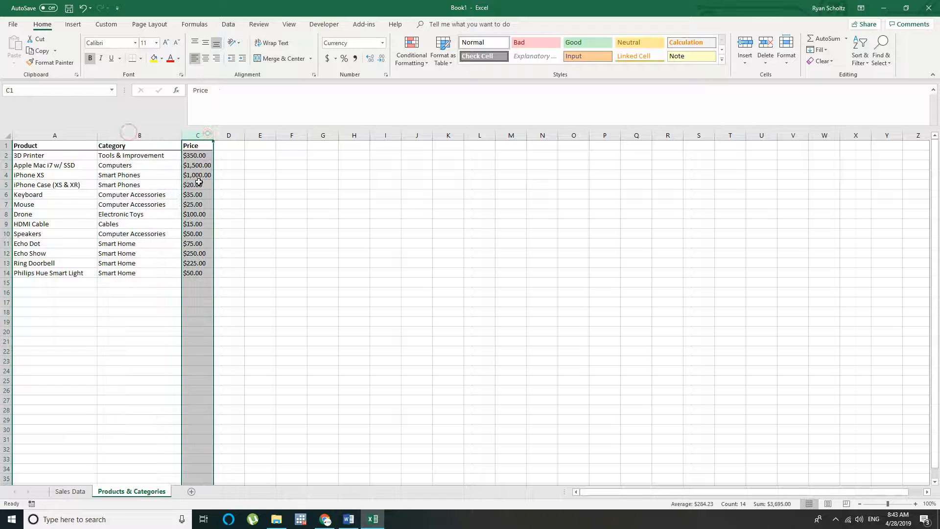
Replace the entry in Sales Data cell E6 with a VLOOKUP that looks up D6 in A1:C14 of the Products & Categories sheet
{"action": "key", "text": "ctrl+Page_Up"}
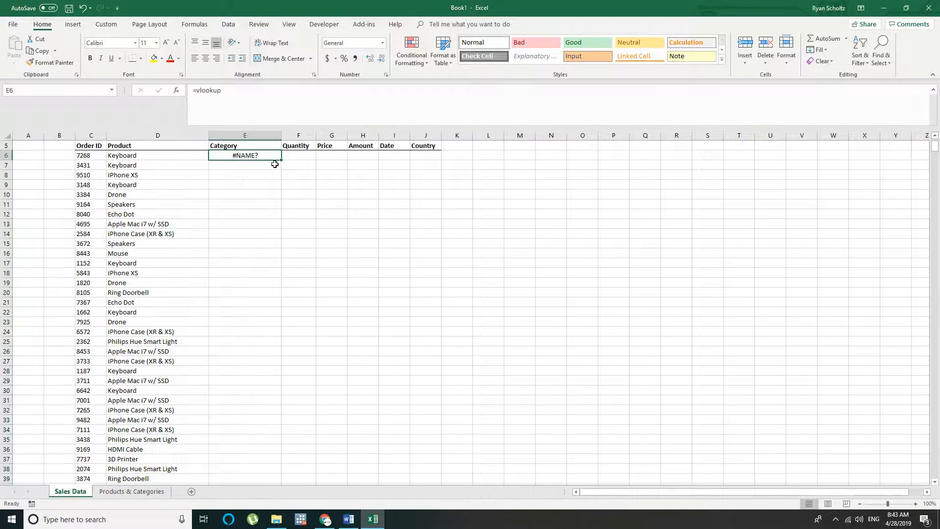
{"action": "key", "text": "Delete"}
{"action": "type", "text": "=vlookup("}
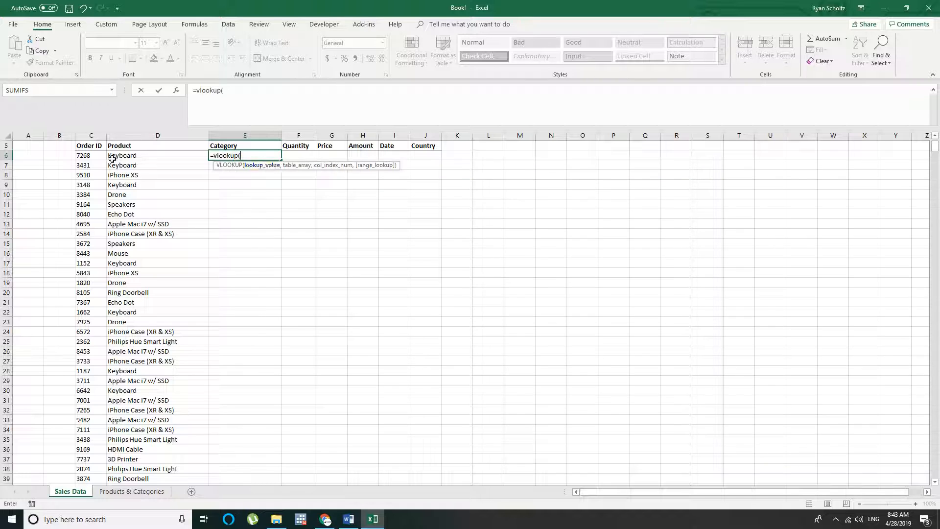
{"action": "left_click", "coordinate": [126, 156]}
{"action": "type", "text": ","}
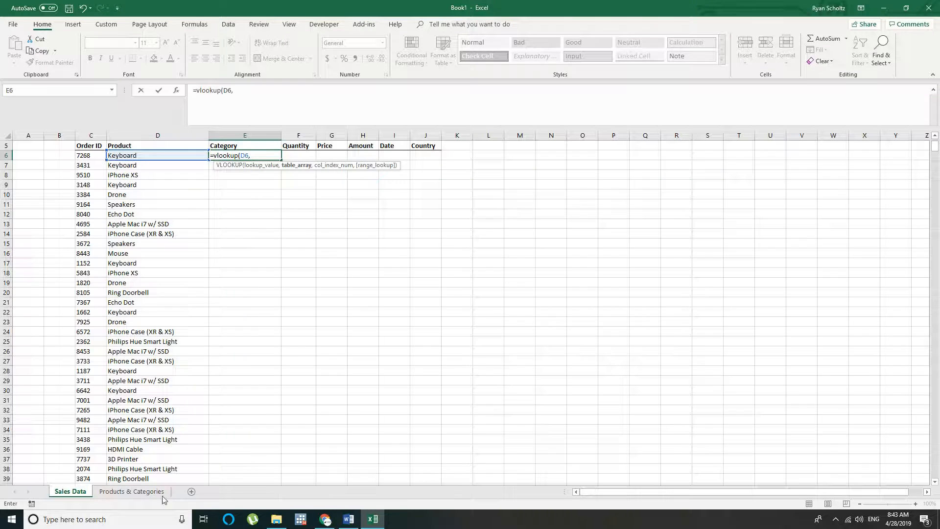
{"action": "left_click", "coordinate": [131, 491]}
{"action": "left_click_drag", "start_coordinate": [29, 145], "coordinate": [201, 274]}
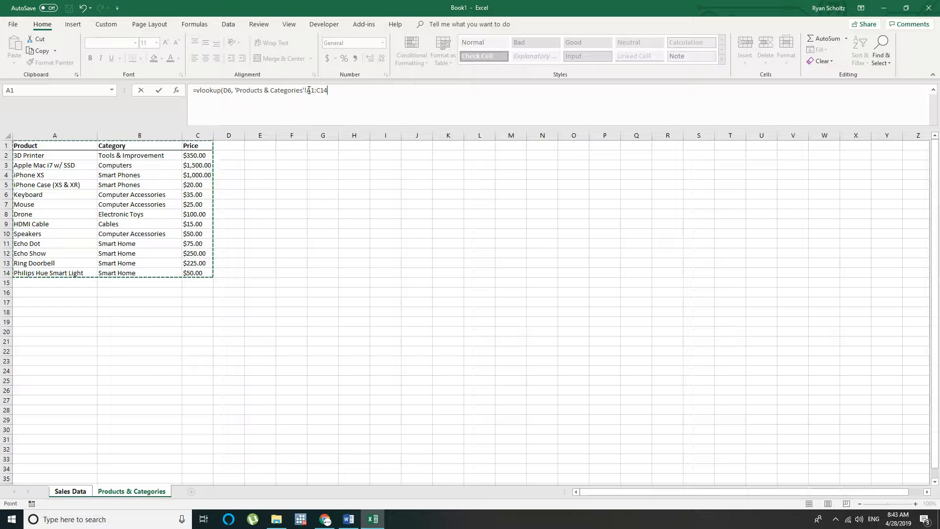
Make the table range in the VLOOKUP formula absolute as $A$1:$C$14
{"action": "left_click", "coordinate": [307, 90]}
{"action": "type", "text": "$"}
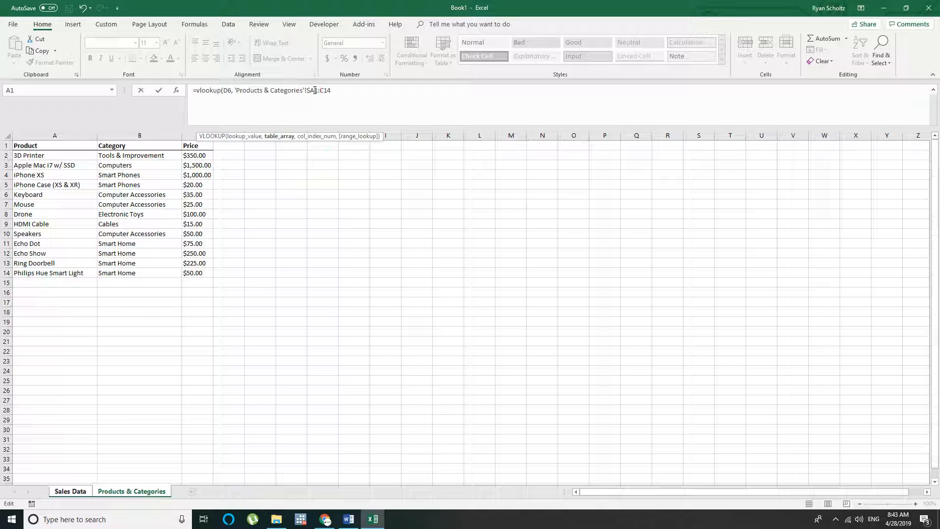
{"action": "left_click", "coordinate": [315, 91]}
{"action": "type", "text": "$"}
{"action": "left_click", "coordinate": [324, 91]}
{"action": "type", "text": "$"}
{"action": "left_click", "coordinate": [331, 90]}
{"action": "type", "text": "$C$"}
Complete the VLOOKUP with column index 2 and 0 for an exact match, and enter it in E6
{"action": "left_click", "coordinate": [345, 90]}
{"action": "type", "text": ","}
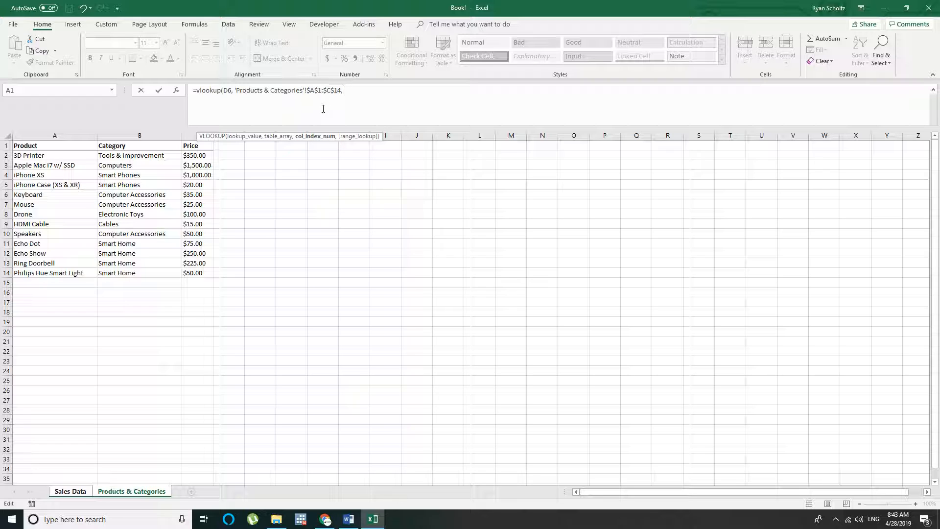
{"action": "type", "text": " 2, "}
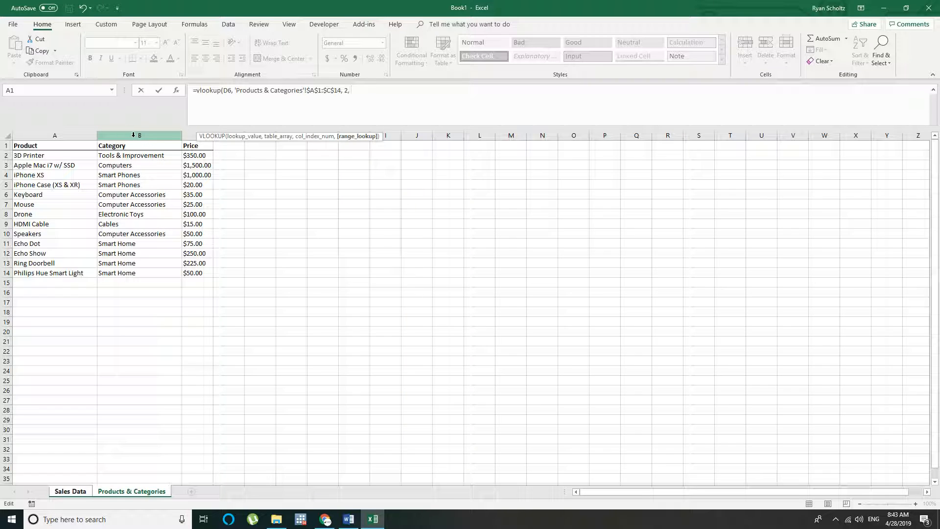
{"action": "type", "text": "0"}
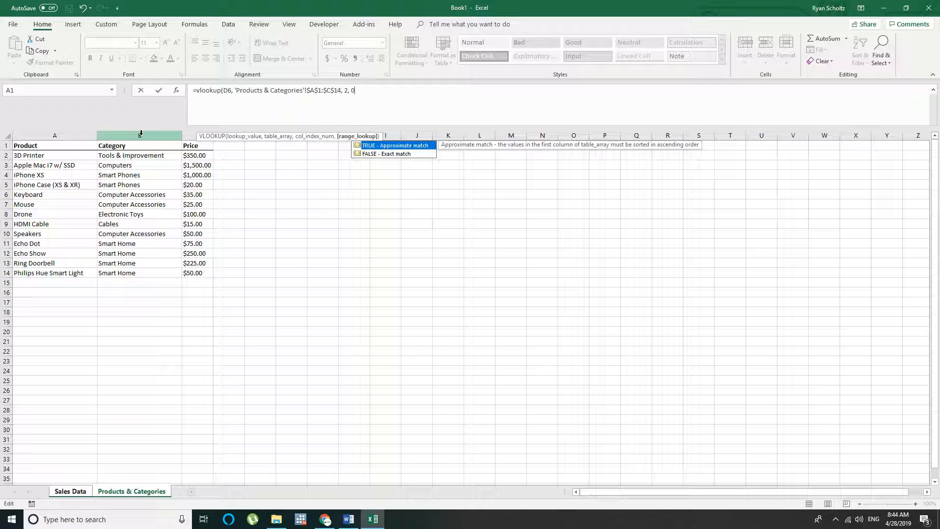
{"action": "type", "text": ")"}
{"action": "key", "text": "Return"}
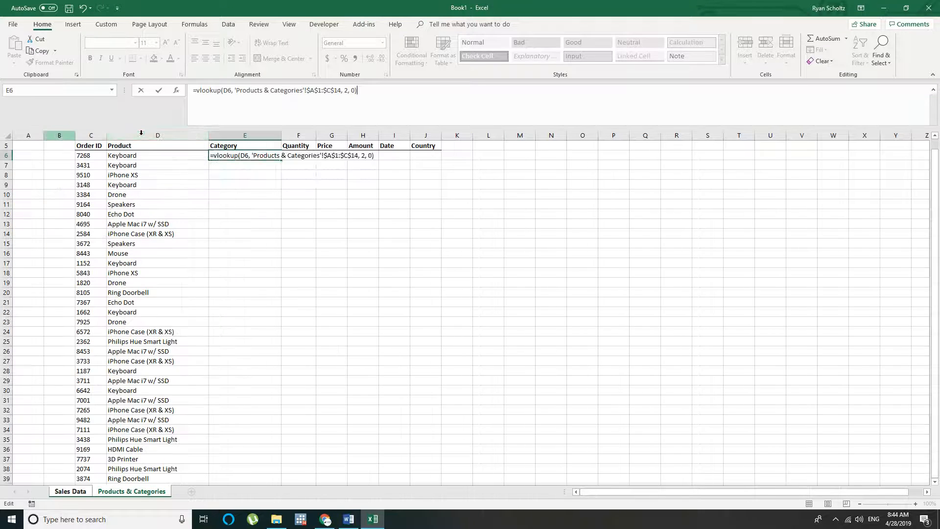
Copy the Category lookup formula from E6 into E1100, the last row with a Product
{"action": "left_click", "coordinate": [234, 155]}
{"action": "key", "text": "ctrl+c"}
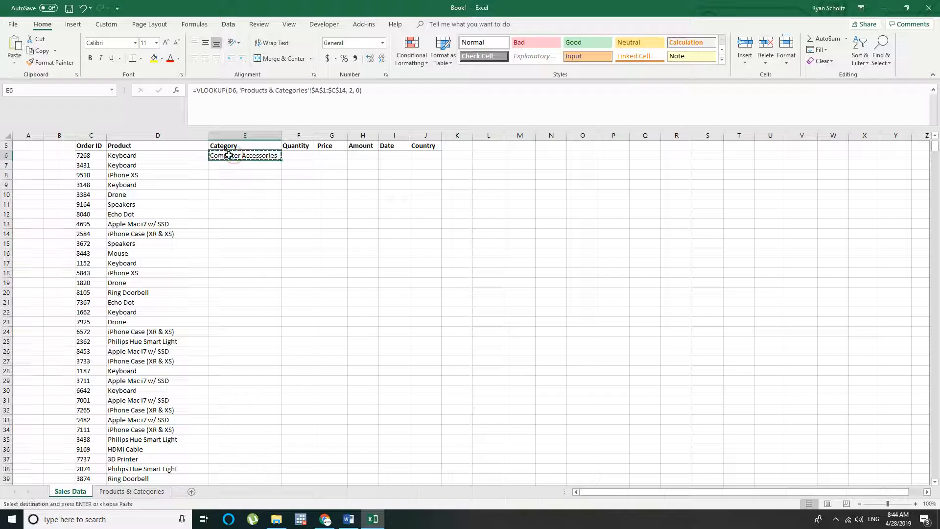
{"action": "left_click", "coordinate": [170, 156]}
{"action": "key", "text": "ctrl+Down"}
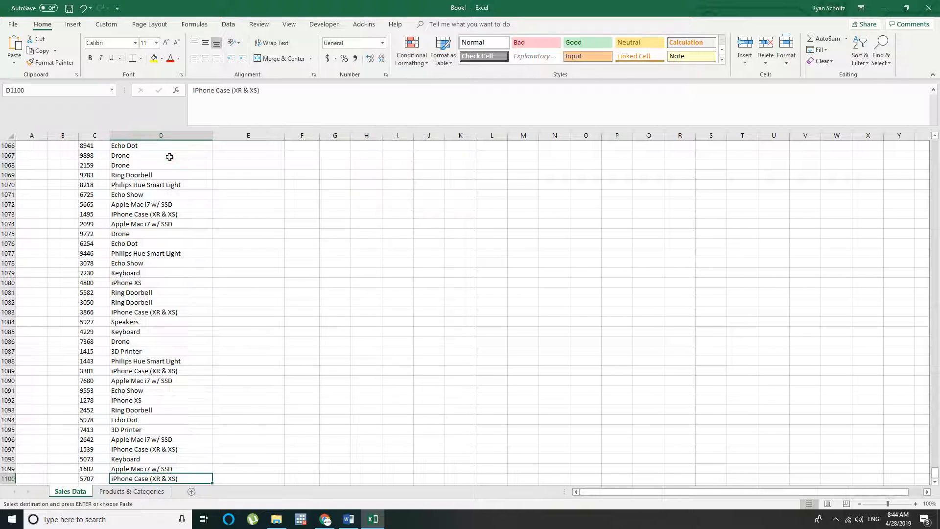
{"action": "key", "text": "Right"}
{"action": "key", "text": "ctrl+v"}
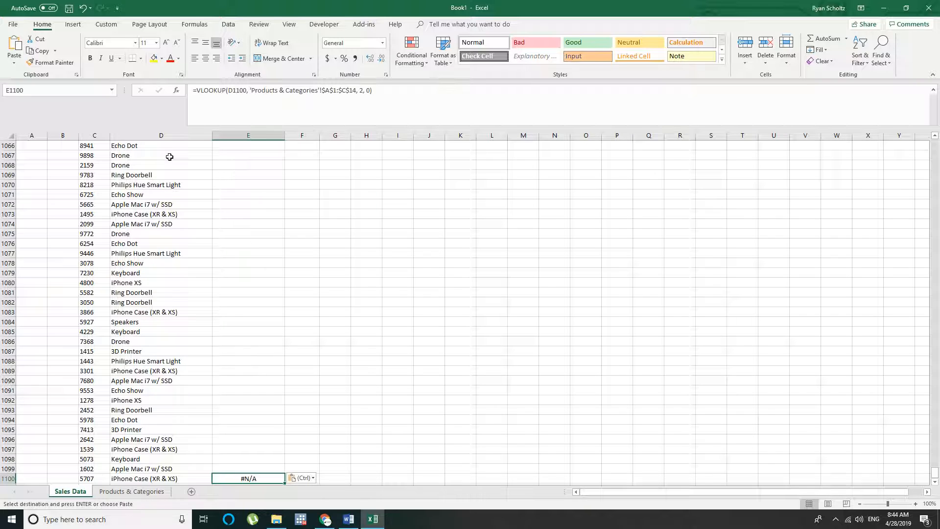
Compare the iPhone case product name in D1100 with its spelling in A5 of the Products & Categories sheet
{"action": "scroll", "coordinate": [197, 193], "scroll_direction": "down", "scroll_amount": 2}
{"action": "left_click", "coordinate": [153, 420]}
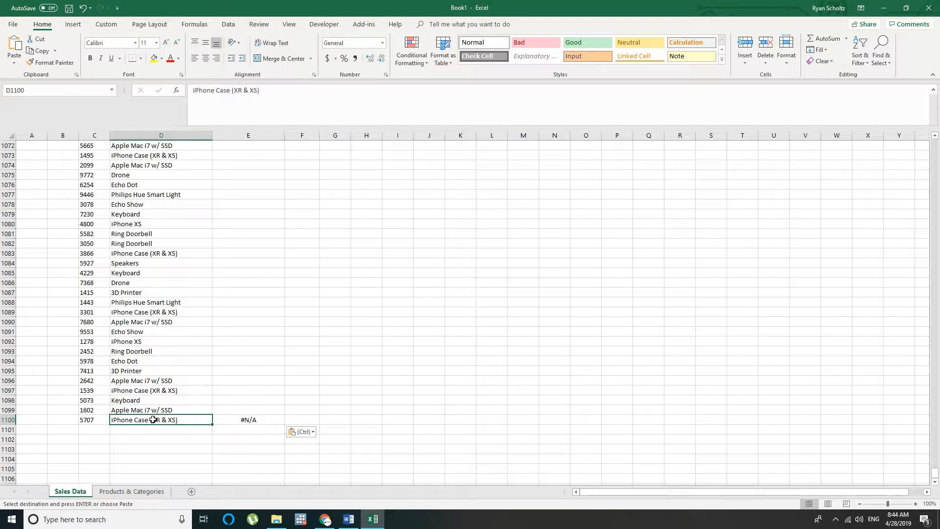
{"action": "left_click", "coordinate": [121, 491]}
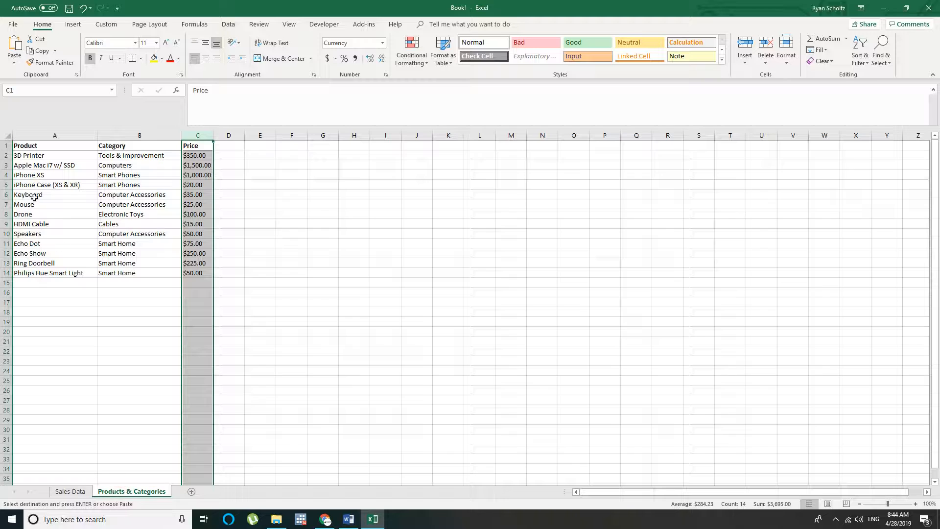
{"action": "left_click", "coordinate": [36, 185]}
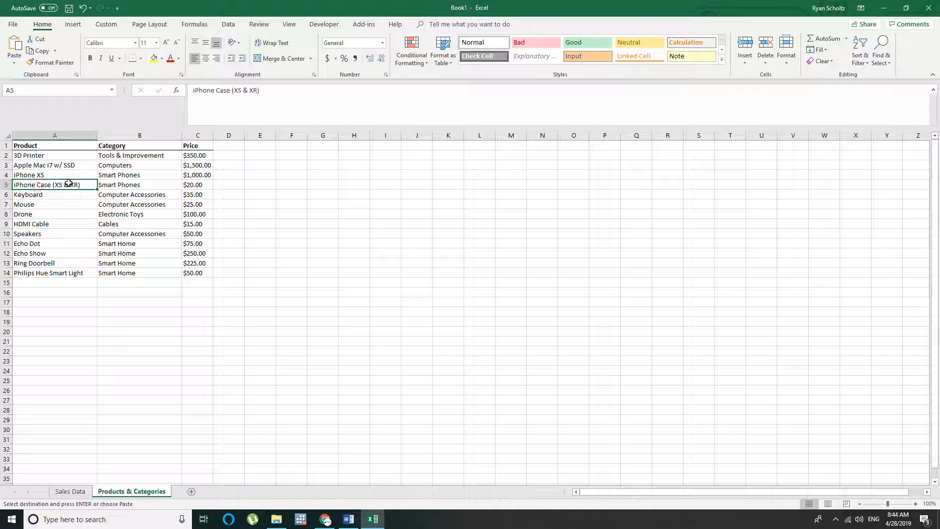
{"action": "left_click", "coordinate": [75, 491]}
{"action": "double_click", "coordinate": [157, 419]}
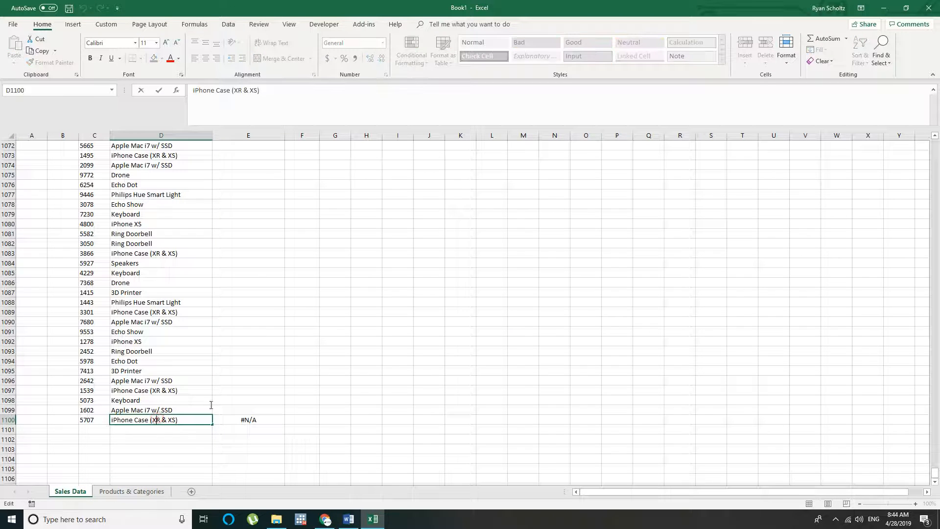
{"action": "left_click", "coordinate": [199, 392]}
{"action": "left_click", "coordinate": [159, 428]}
Set up a find-and-replace on the Product column, from D1100 up to its header, beginning the search text with "iPhone Case (X"
{"action": "left_click", "coordinate": [167, 419]}
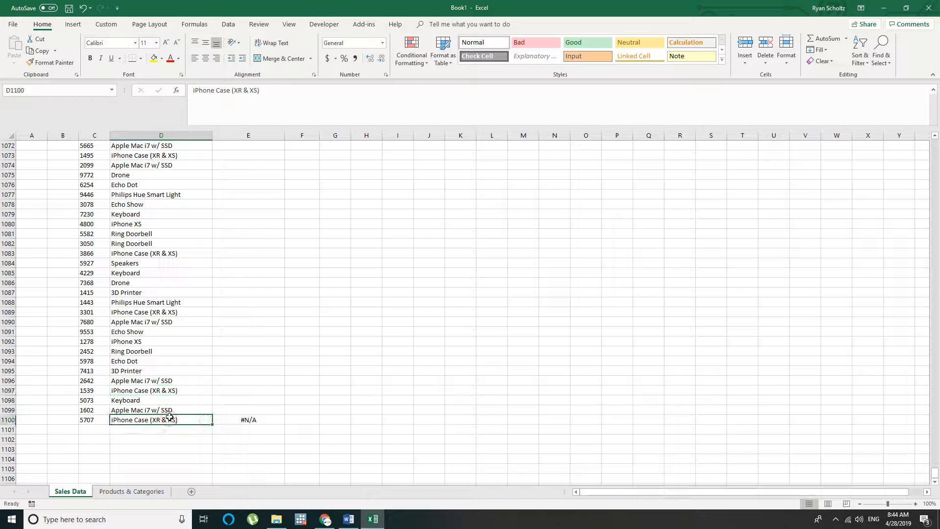
{"action": "key", "text": "ctrl+shift+Up"}
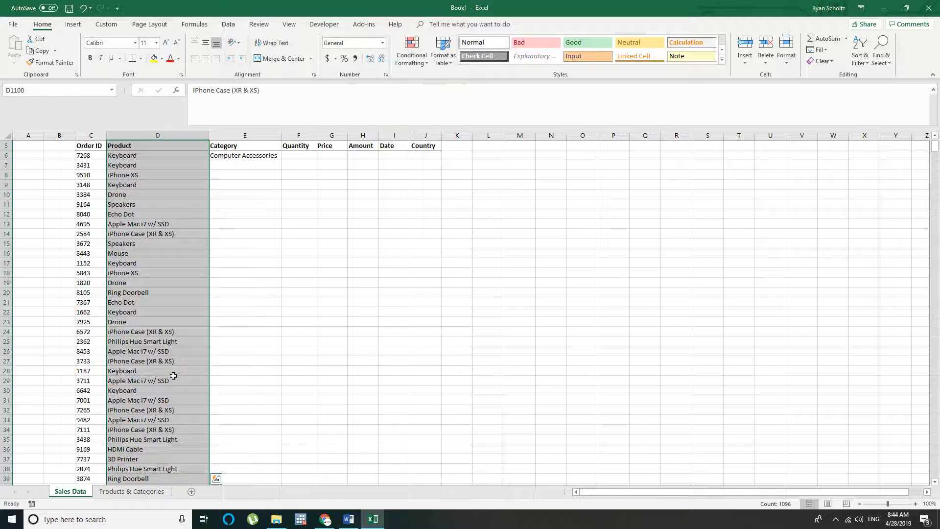
{"action": "key", "text": "ctrl+h"}
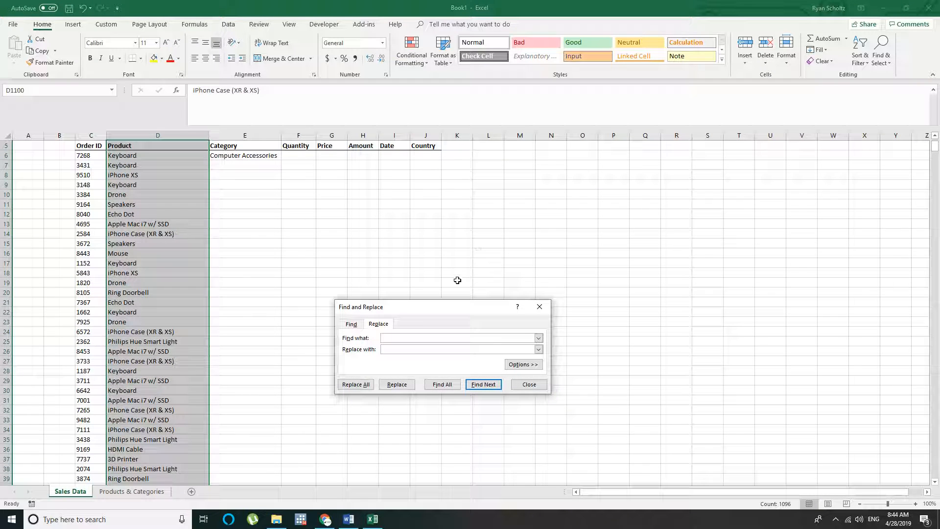
{"action": "type", "text": "iPhone Case (XR & XS"}
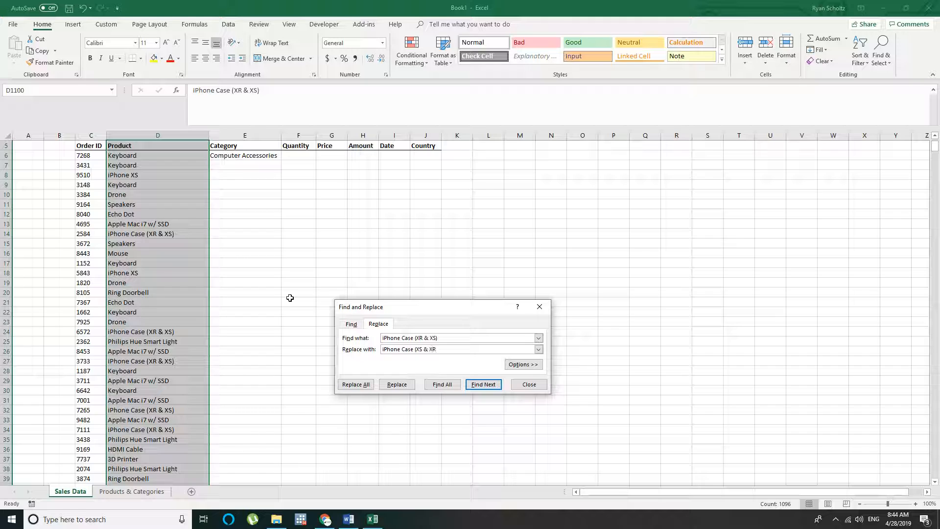
Replace all occurrences of "iPhone Case (XR & XS)" with "iPhone Case (XS & XR)" in the selected Product column
{"action": "left_click", "coordinate": [355, 384]}
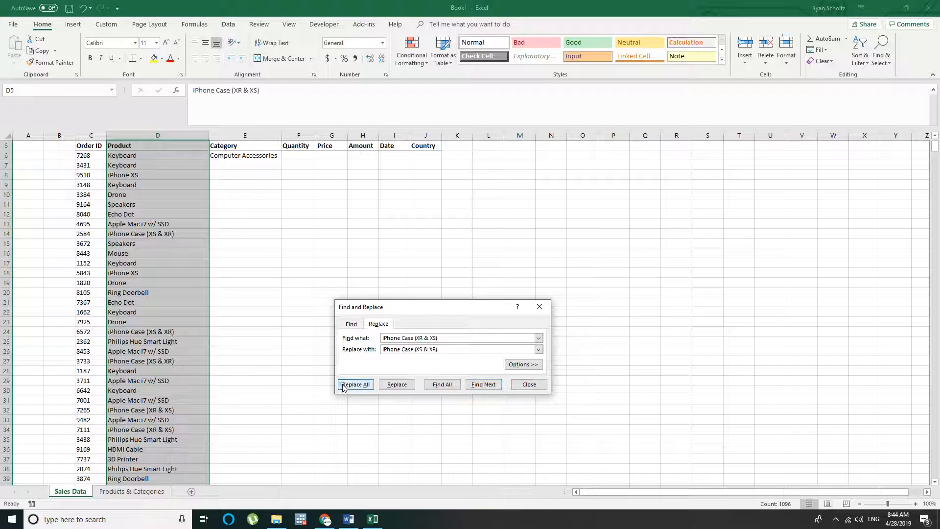
{"action": "left_click", "coordinate": [474, 285]}
{"action": "left_click", "coordinate": [528, 383]}
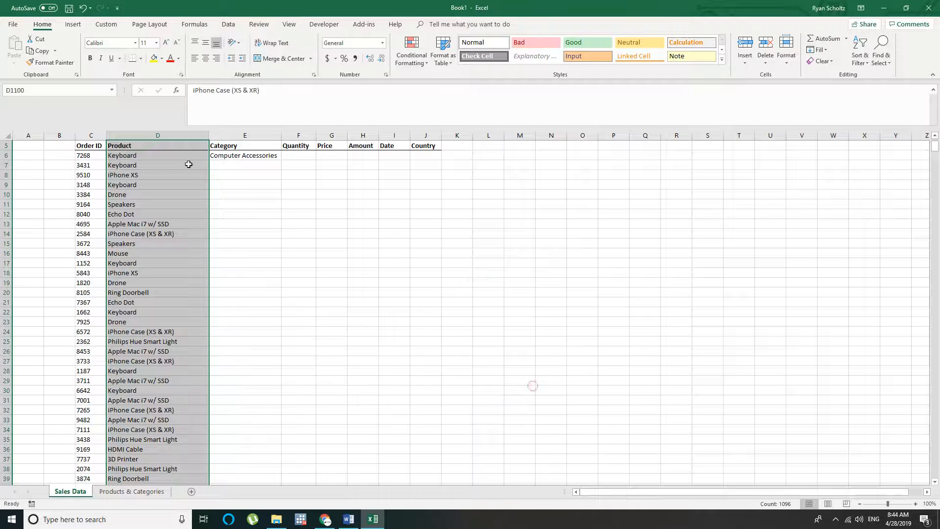
Copy the Category lookup formula from E6 into E1100, beside the last product
{"action": "left_click_drag", "start_coordinate": [245, 145], "coordinate": [247, 156]}
{"action": "left_click", "coordinate": [272, 155]}
{"action": "key", "text": "ctrl+c"}
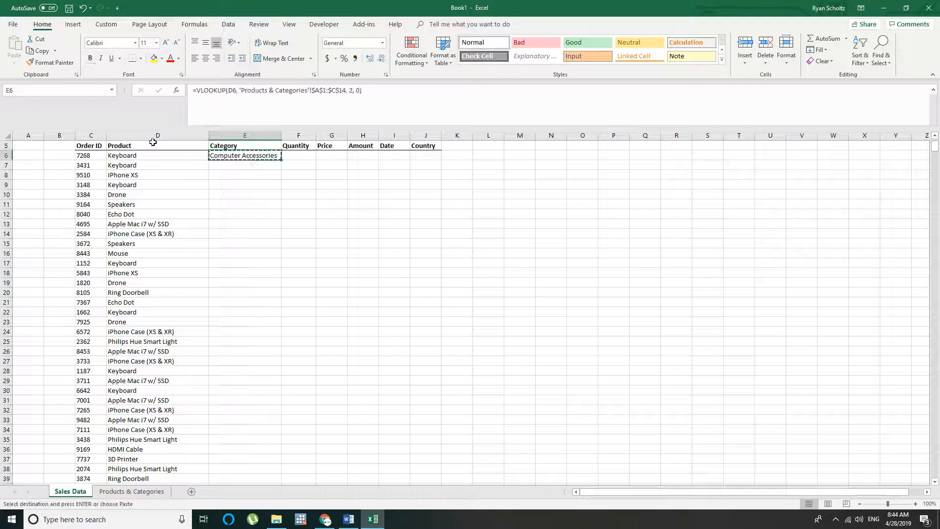
{"action": "left_click", "coordinate": [126, 155]}
{"action": "key", "text": "ctrl+Down"}
{"action": "key", "text": "Right"}
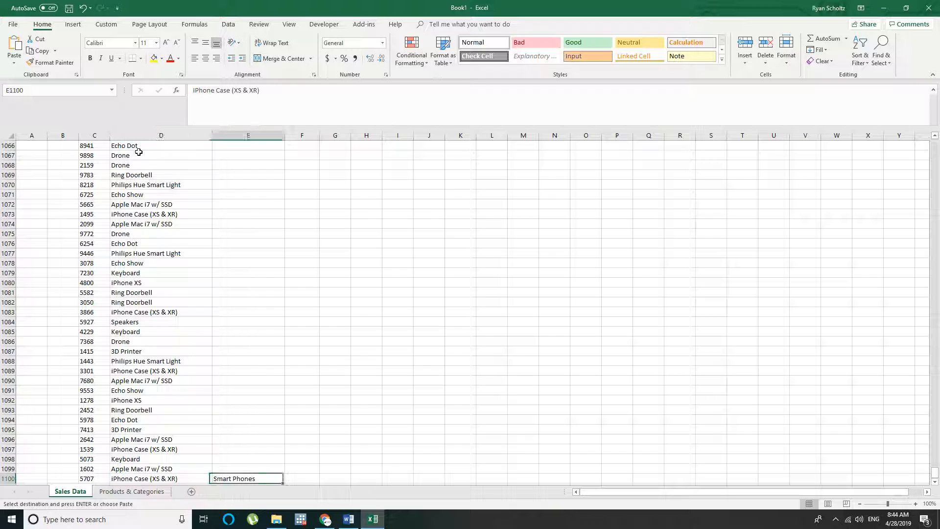
{"action": "key", "text": "ctrl+v"}
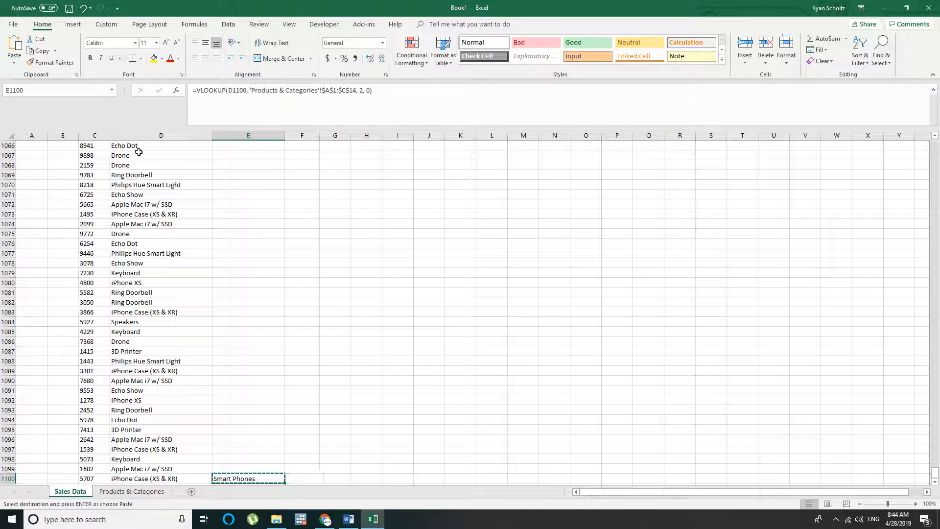
Fill the Category lookup formula through the whole column from E1100 up to E6
{"action": "key", "text": "ctrl+shift+Up"}
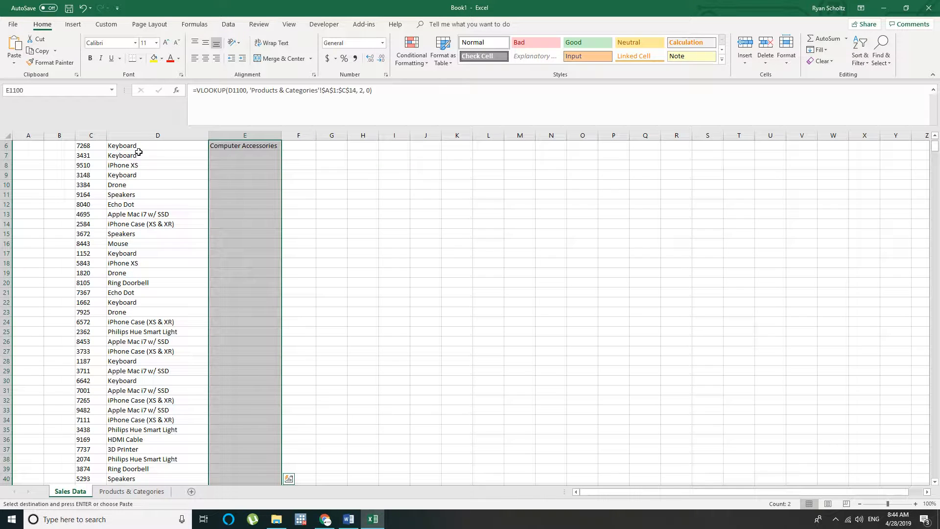
{"action": "key", "text": "ctrl+v"}
{"action": "left_click", "coordinate": [220, 194]}
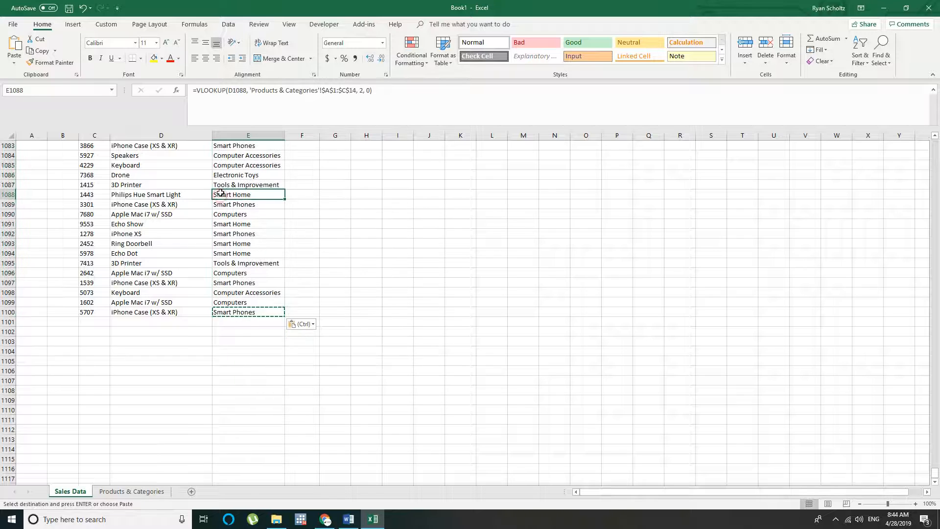
{"action": "key", "text": "ctrl+Up"}
{"action": "left_click", "coordinate": [159, 302]}
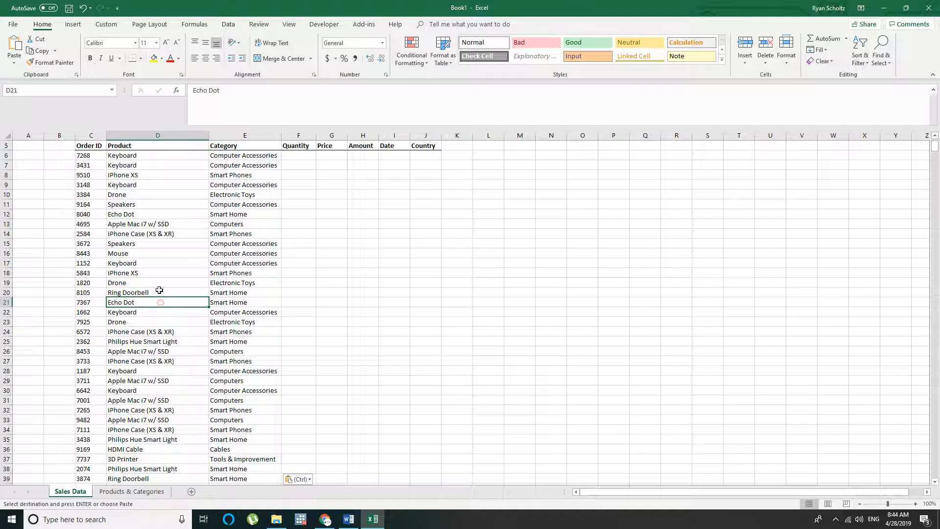
{"action": "key", "text": "Escape"}
Check the products and their categories on the Sales Data sheet against the product list in A2:A14 of Products & Categories
{"action": "left_click", "coordinate": [155, 157]}
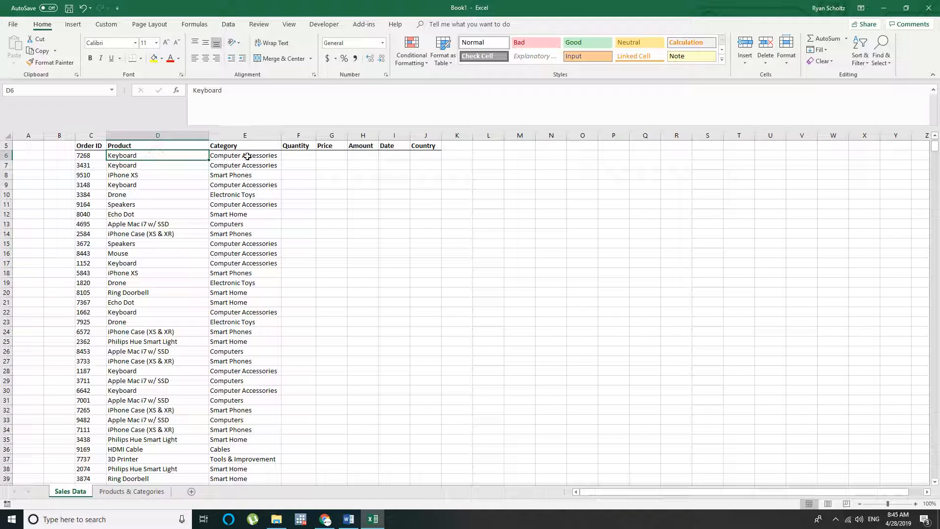
{"action": "left_click", "coordinate": [142, 183]}
{"action": "left_click", "coordinate": [141, 280]}
{"action": "left_click", "coordinate": [162, 174]}
{"action": "left_click", "coordinate": [160, 155]}
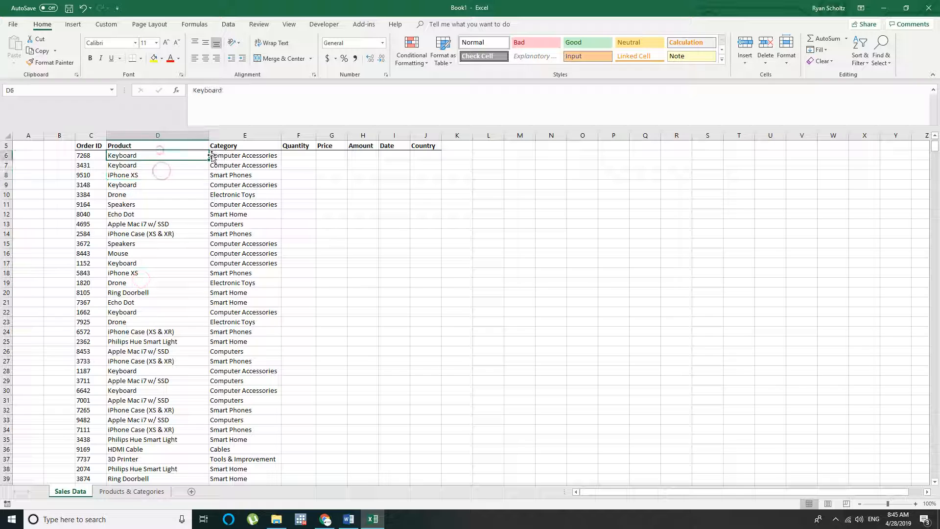
{"action": "left_click", "coordinate": [240, 165]}
{"action": "left_click", "coordinate": [132, 491]}
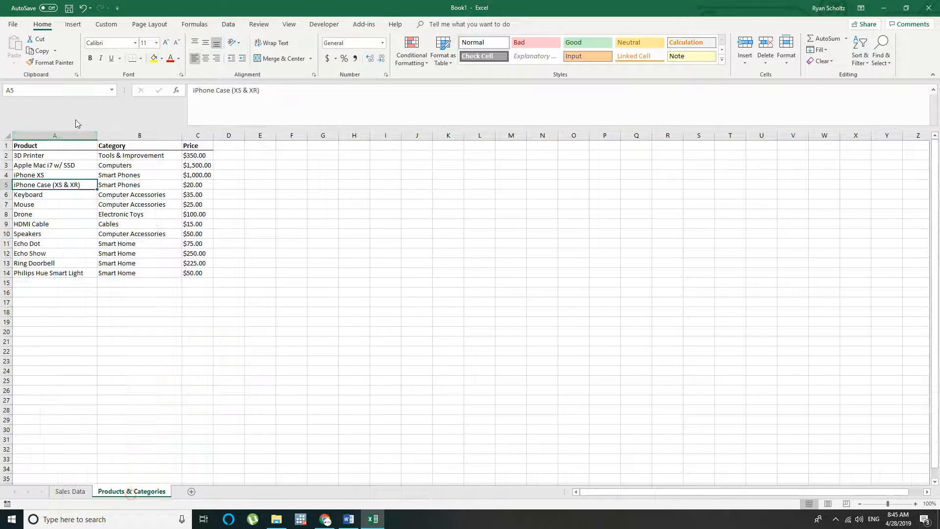
{"action": "left_click_drag", "start_coordinate": [29, 155], "coordinate": [41, 274]}
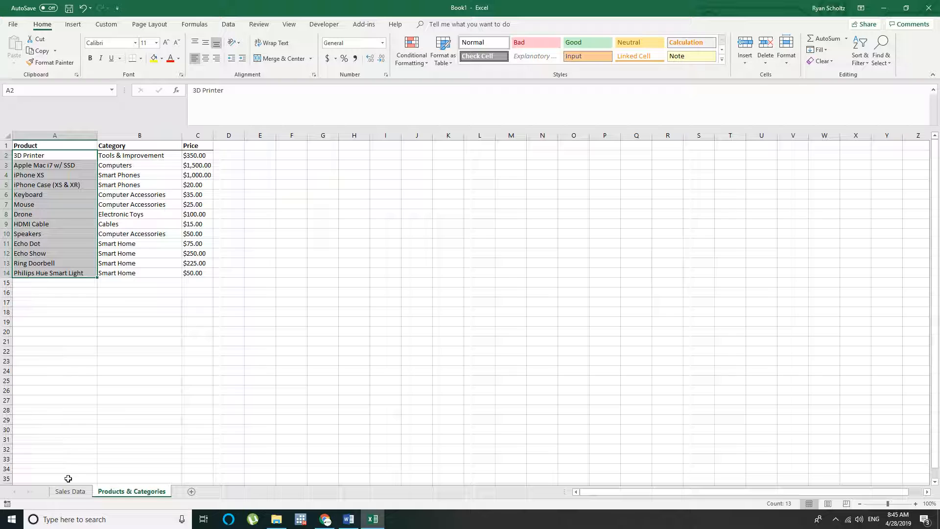
Widen the Category column on the Sales Data sheet
{"action": "left_click", "coordinate": [78, 493]}
{"action": "left_click", "coordinate": [365, 155]}
{"action": "left_click", "coordinate": [291, 155]}
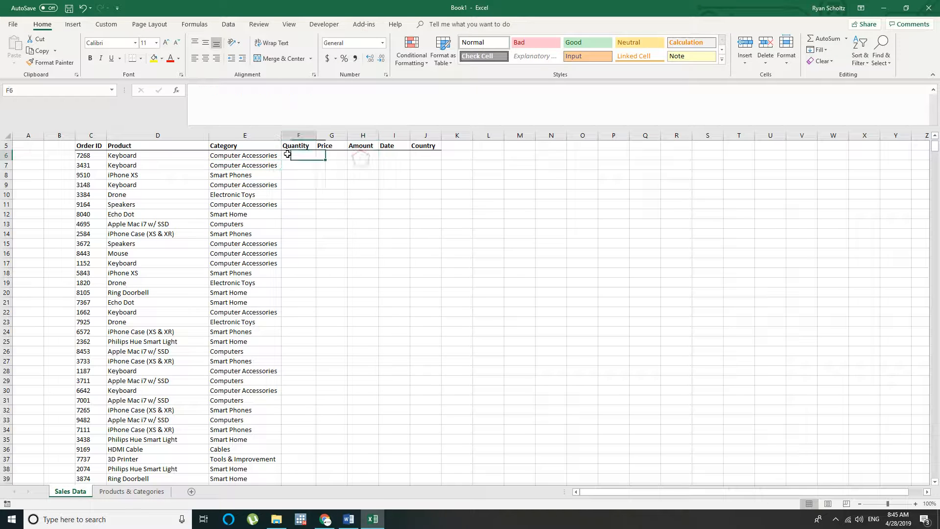
{"action": "left_click_drag", "start_coordinate": [282, 127], "coordinate": [310, 128]}
{"action": "left_click", "coordinate": [318, 183]}
Enter =RANDBETWEEN(1, 20) in F6 to generate a random Quantity
{"action": "left_click", "coordinate": [325, 152]}
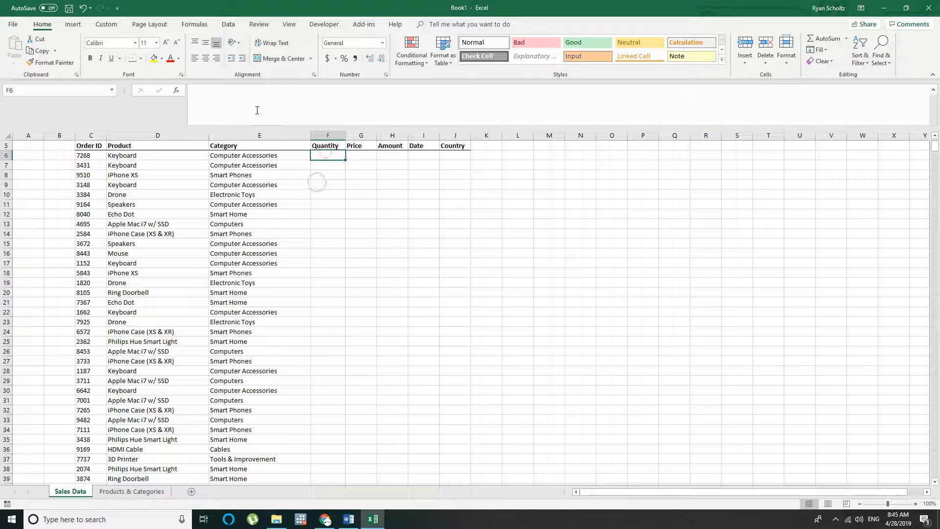
{"action": "type", "text": "=randbetwee"}
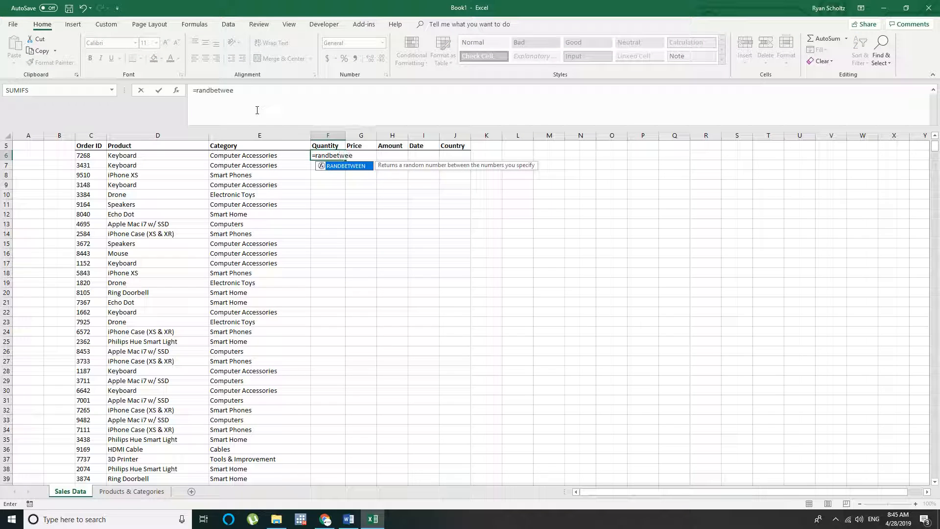
{"action": "type", "text": "n(1, 2"}
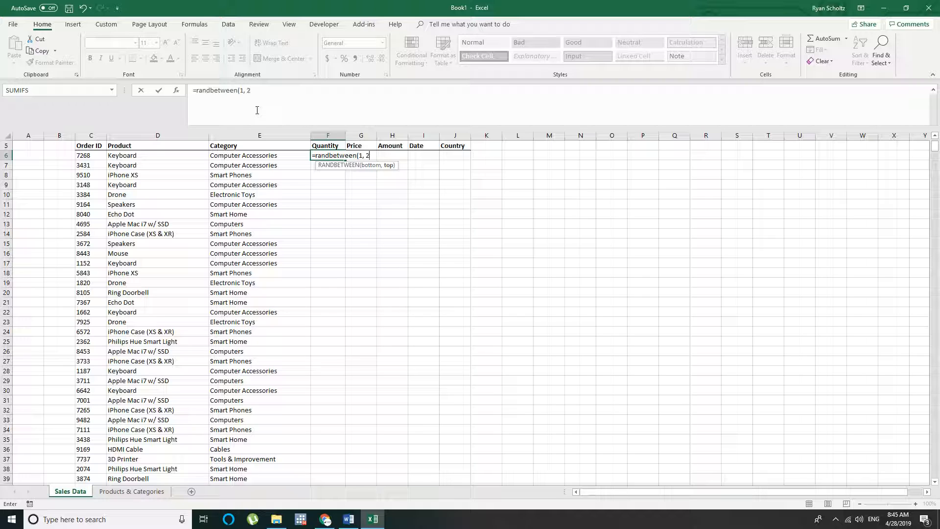
{"action": "type", "text": "0)"}
{"action": "key", "text": "ctrl+Return"}
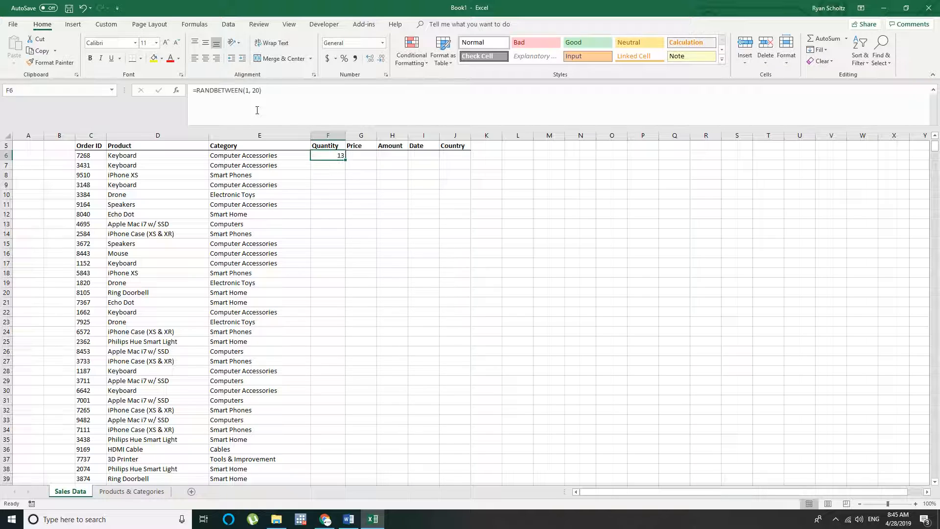
Left-align the Quantity formula in F6 and copy it into F1100, the last data row
{"action": "left_click", "coordinate": [194, 58]}
{"action": "key", "text": "ctrl+c"}
{"action": "left_click", "coordinate": [243, 155]}
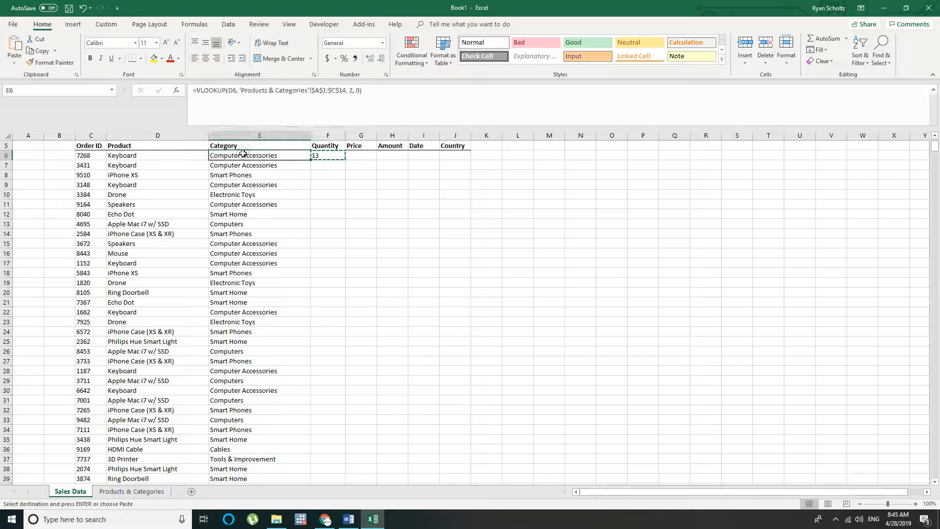
{"action": "key", "text": "ctrl+Down"}
{"action": "key", "text": "Right"}
{"action": "key", "text": "ctrl+v"}
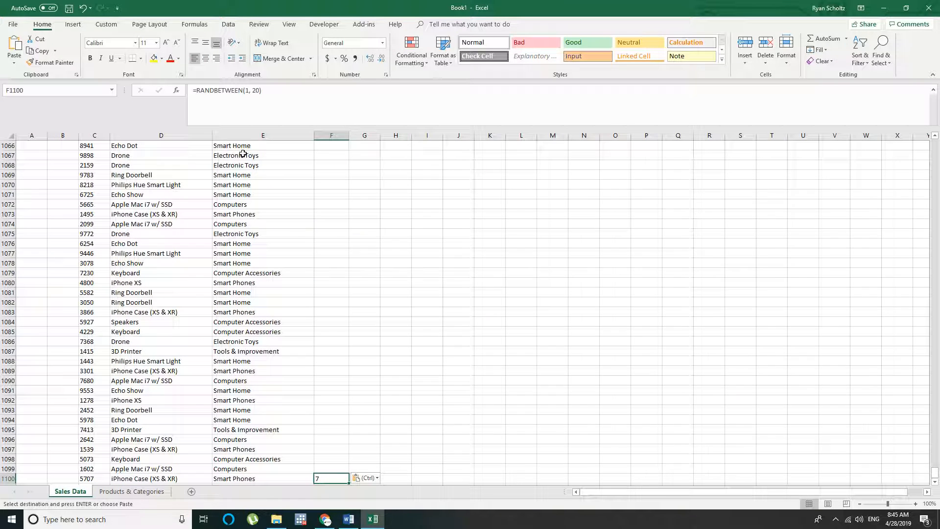
Fill the random Quantity formula from F1100 up through F6
{"action": "key", "text": "ctrl+c"}
{"action": "key", "text": "ctrl+shift+Up"}
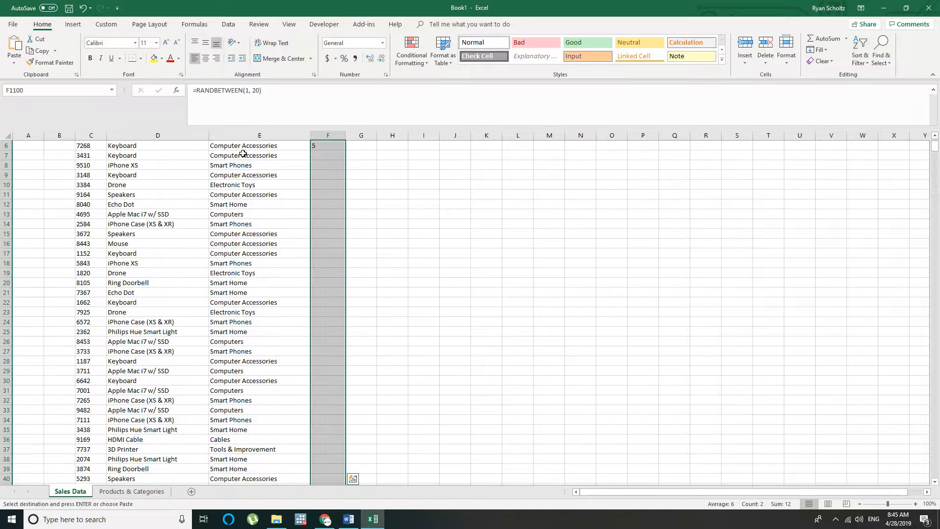
{"action": "key", "text": "ctrl+v"}
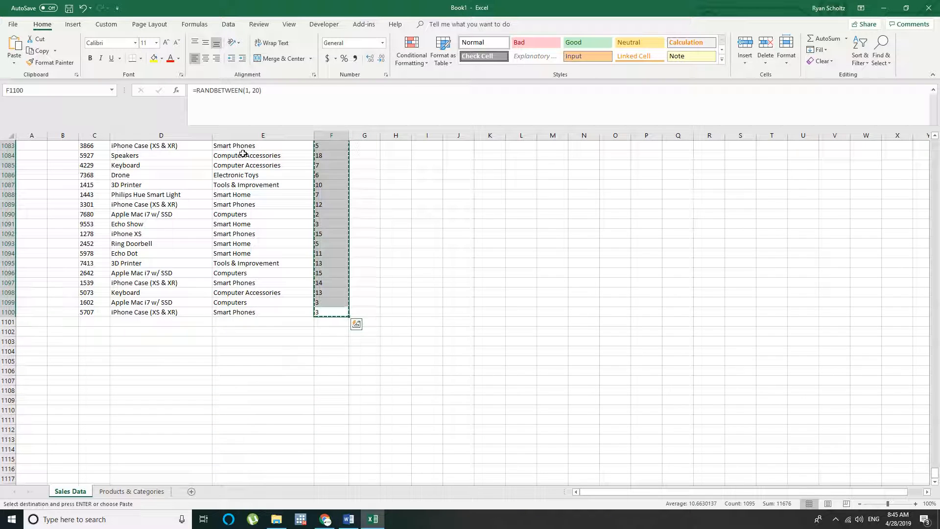
Convert the random Quantity formulas to fixed numbers by pasting them over themselves as values from F6
{"action": "key", "text": "ctrl+c"}
{"action": "key", "text": "ctrl+Up"}
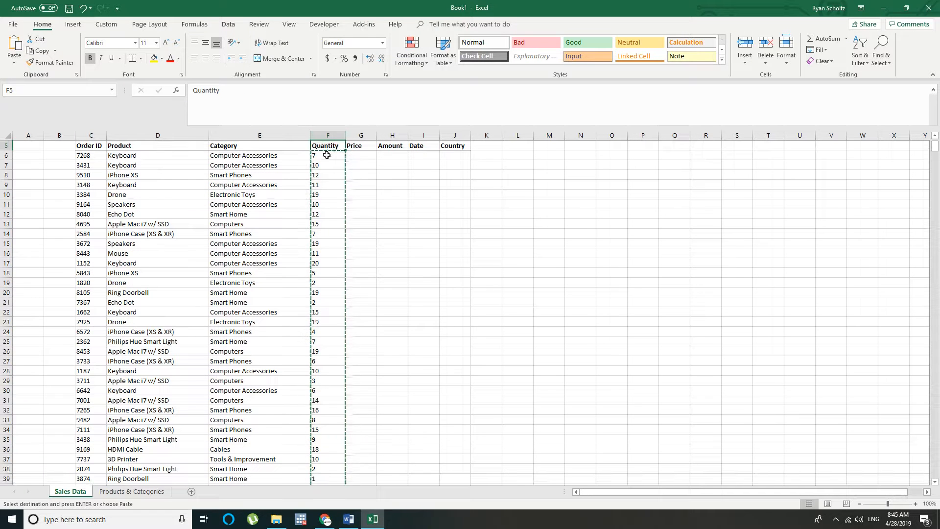
{"action": "left_click", "coordinate": [319, 153]}
{"action": "right_click", "coordinate": [319, 153]}
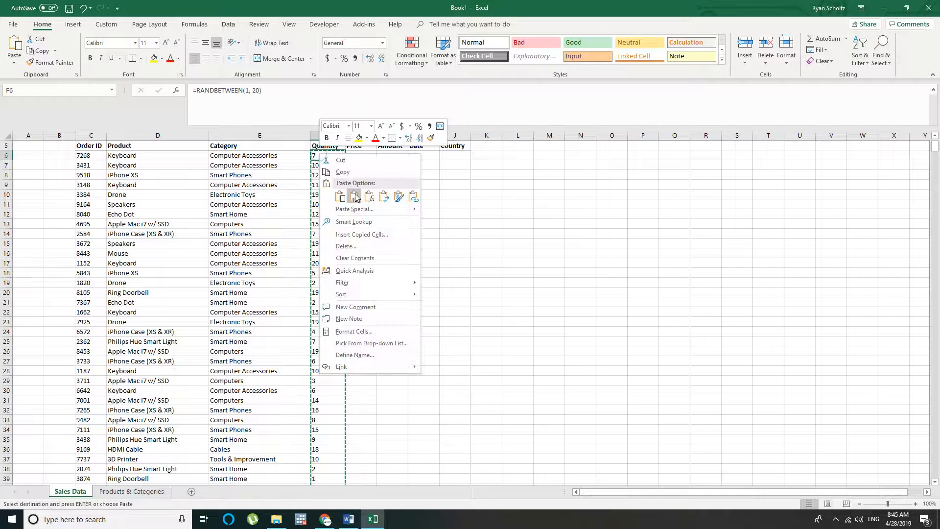
{"action": "left_click", "coordinate": [363, 195]}
{"action": "left_click", "coordinate": [370, 155]}
{"action": "key", "text": "Escape"}
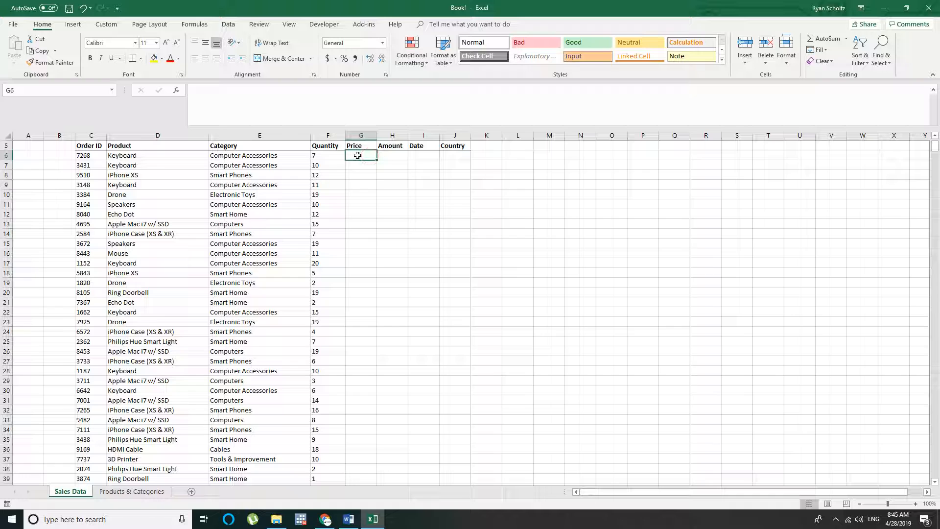
Begin a VLOOKUP in the Price cell G6 with D6 as lookup value and A1:C14 of Products & Categories as table
{"action": "type", "text": "=vlo"}
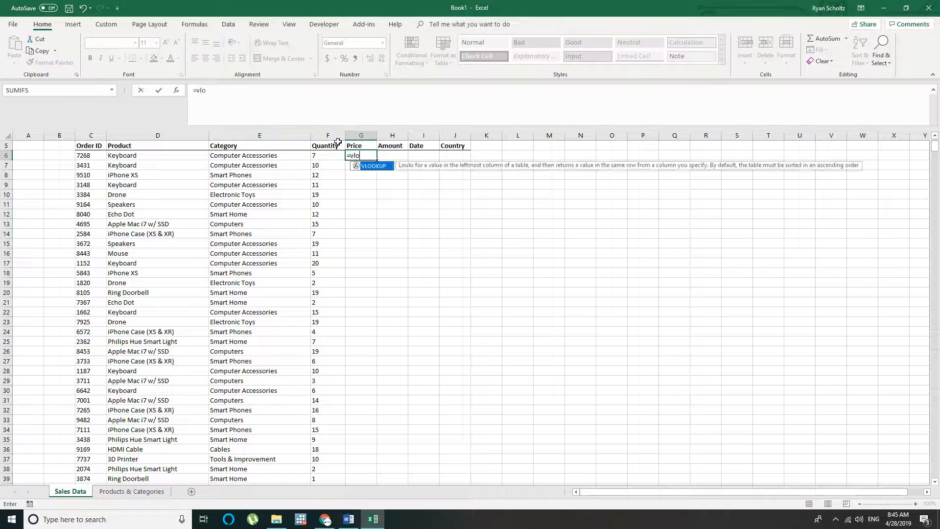
{"action": "type", "text": "okup("}
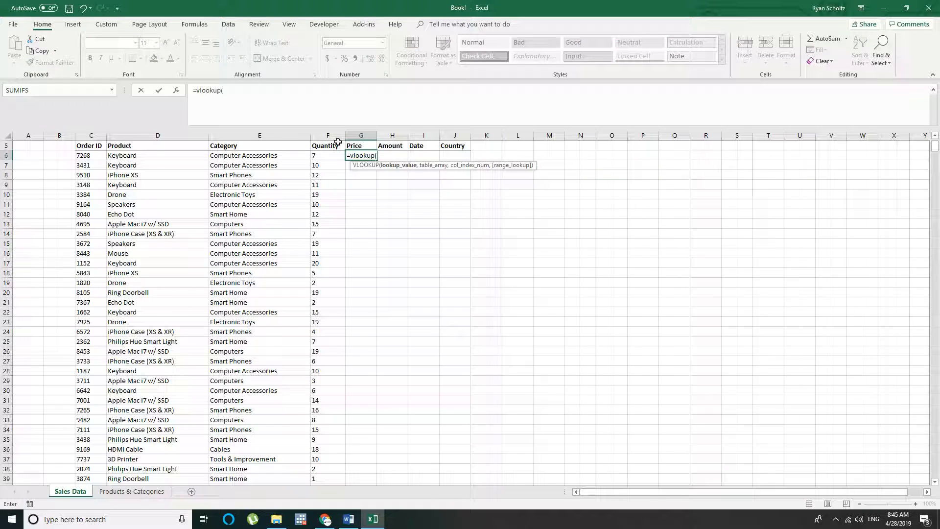
{"action": "left_click", "coordinate": [128, 154]}
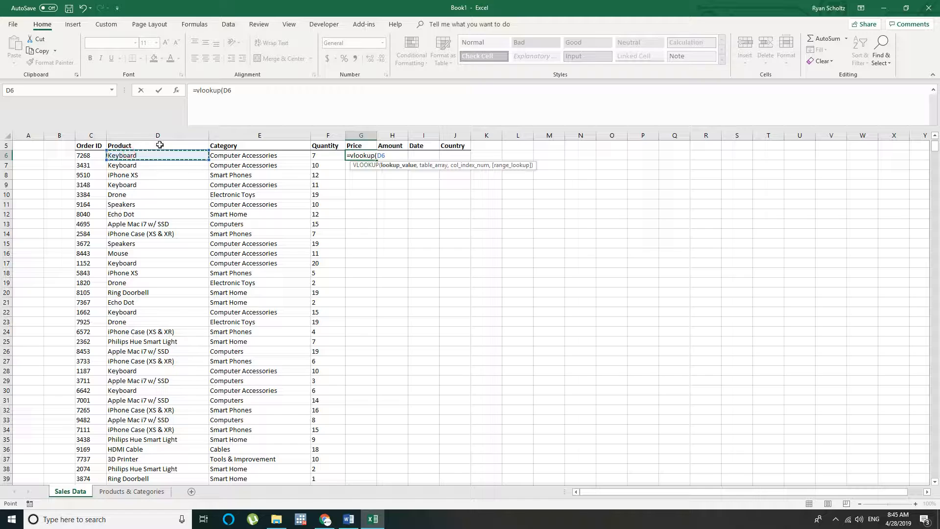
{"action": "type", "text": ","}
{"action": "left_click", "coordinate": [132, 491]}
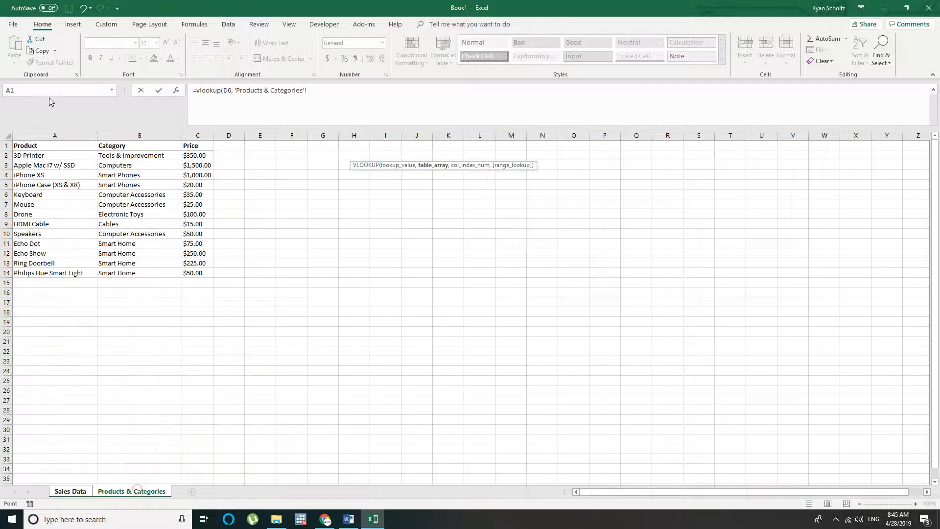
{"action": "left_click_drag", "start_coordinate": [47, 154], "coordinate": [23, 120]}
Make the lookup table range in the Price formula absolute, as $A$1:$C$14
{"action": "left_click", "coordinate": [308, 91]}
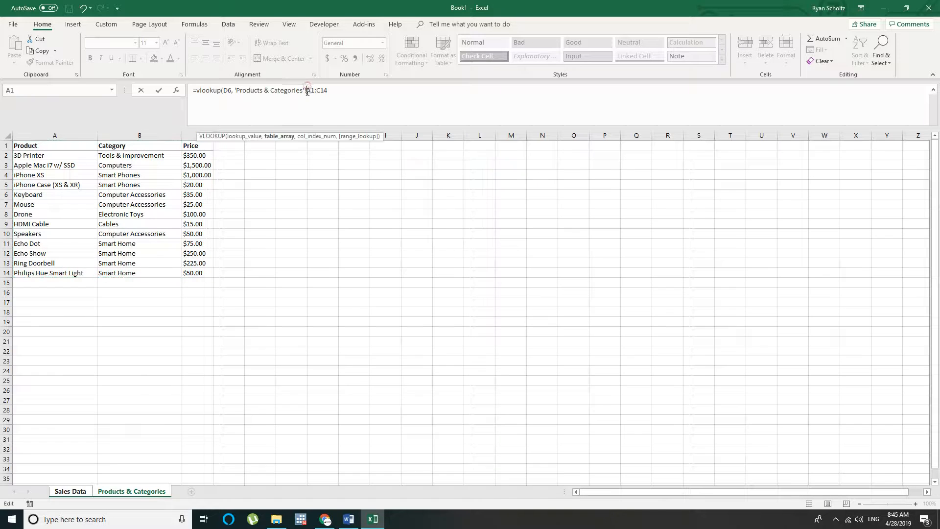
{"action": "type", "text": "$A$"}
{"action": "left_click", "coordinate": [326, 90]}
{"action": "type", "text": "$"}
{"action": "left_click", "coordinate": [344, 90]}
{"action": "type", "text": ","}
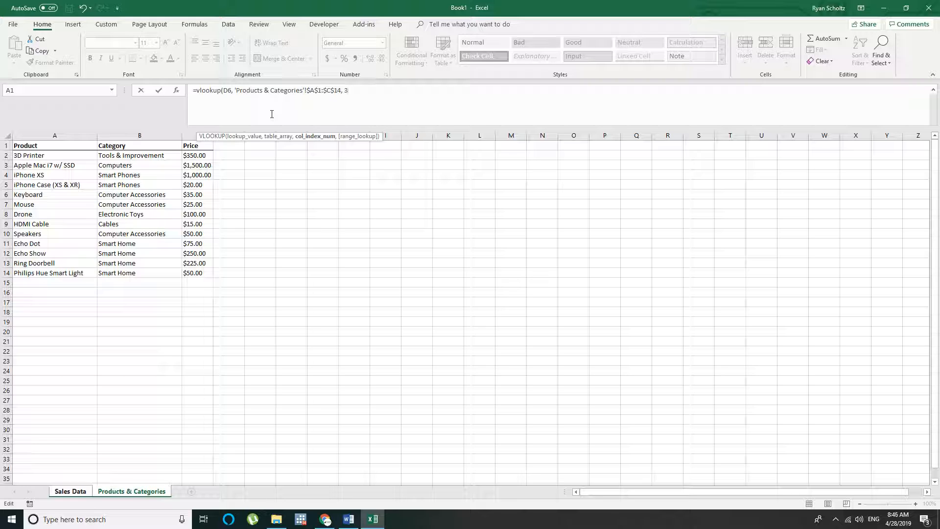
Complete the Price VLOOKUP with column index 3 and 0 for an exact match, and enter it in G6
{"action": "type", "text": "3, 0)"}
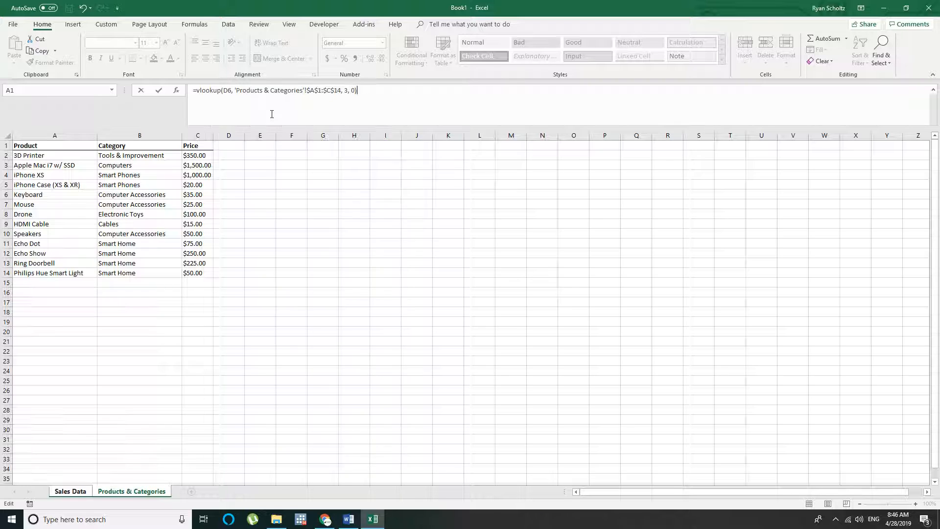
{"action": "key", "text": "Return"}
{"action": "key", "text": "Up"}
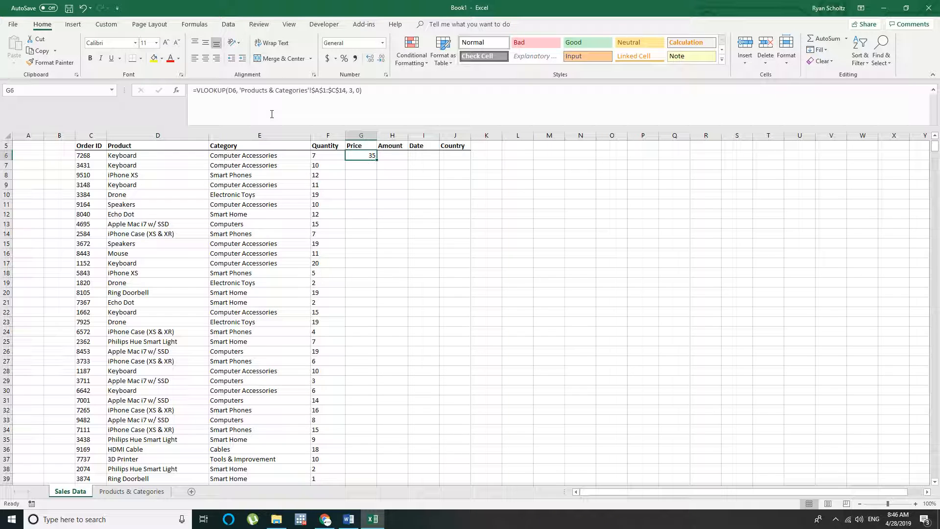
Format the price in G6 as Currency and left-align it
{"action": "left_click", "coordinate": [383, 43]}
{"action": "left_click", "coordinate": [352, 102]}
{"action": "left_click", "coordinate": [194, 58]}
{"action": "left_click", "coordinate": [405, 165]}
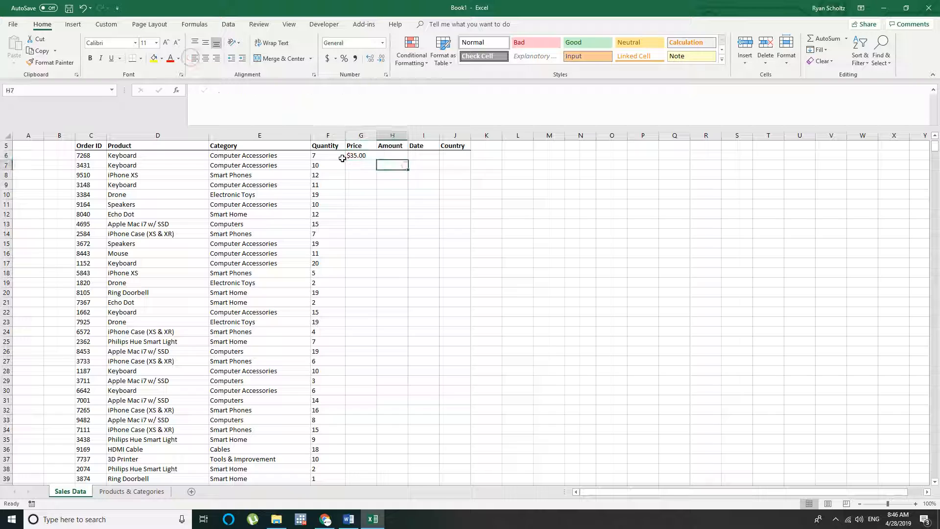
Copy the Price formula from G6 into G1100, the last data row, and copy that cell
{"action": "left_click", "coordinate": [332, 156]}
{"action": "key", "text": "ctrl+c"}
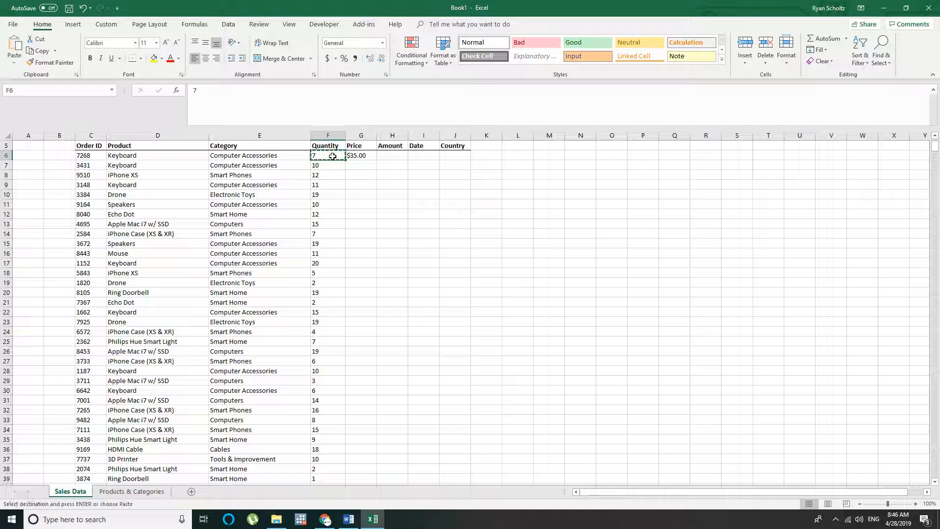
{"action": "key", "text": "Right"}
{"action": "key", "text": "ctrl+c"}
{"action": "key", "text": "Left"}
{"action": "key", "text": "ctrl+Down"}
{"action": "key", "text": "Right"}
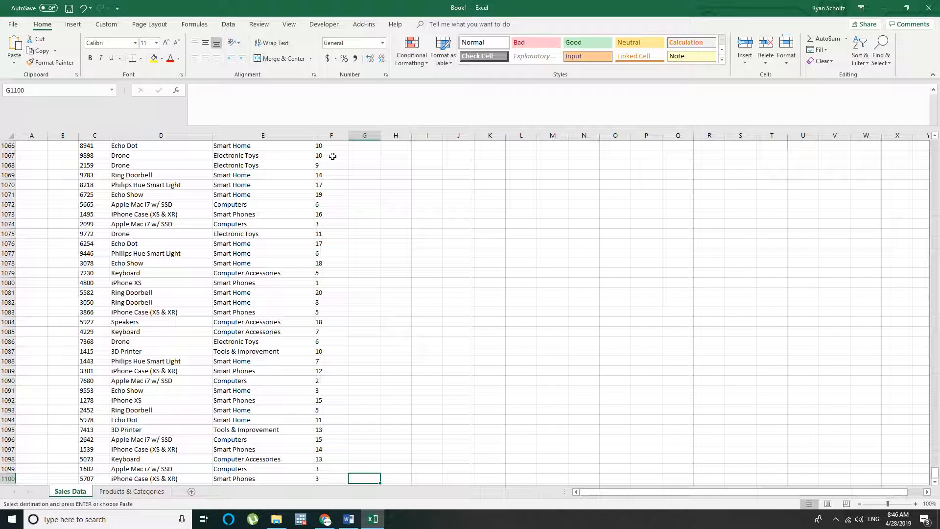
{"action": "key", "text": "ctrl+v"}
{"action": "key", "text": "ctrl+c"}
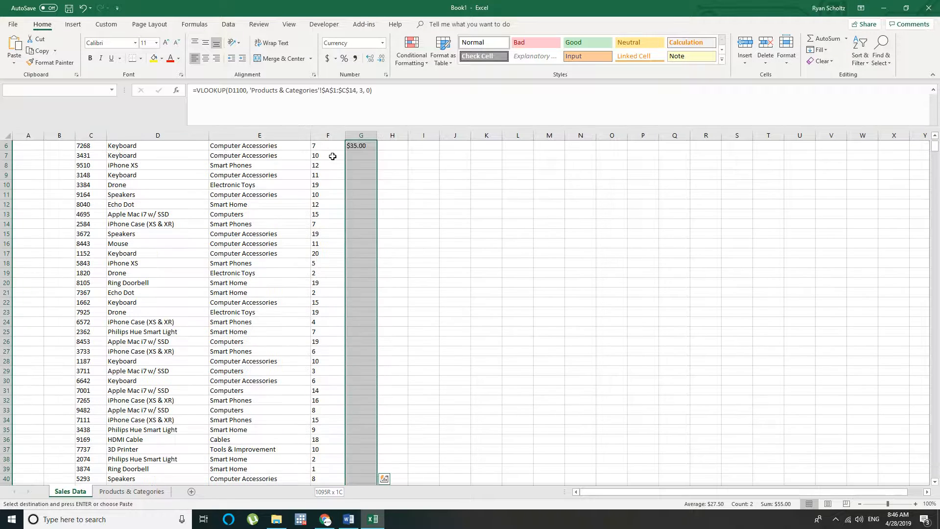
Paste the Price formula into all rows from G6 to G1100
{"action": "key", "text": "ctrl+shift+Up"}
{"action": "scroll", "coordinate": [370, 170], "scroll_direction": "up", "scroll_amount": 2}
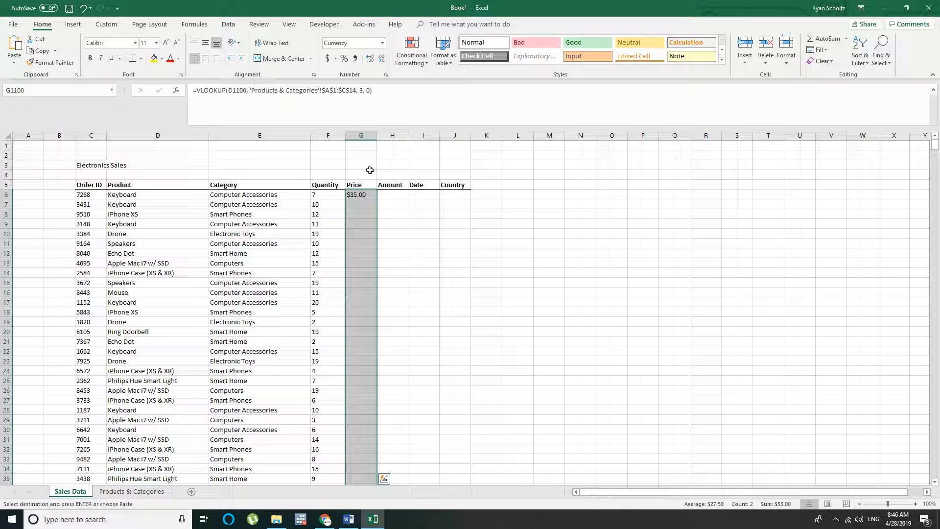
{"action": "right_click", "coordinate": [358, 195]}
{"action": "left_click", "coordinate": [379, 237]}
{"action": "left_click", "coordinate": [345, 193]}
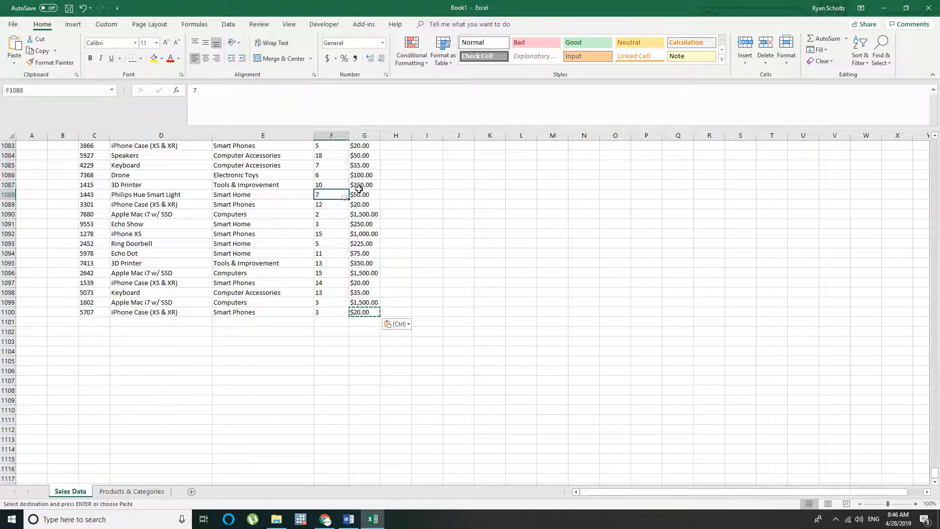
{"action": "left_click", "coordinate": [363, 185]}
{"action": "scroll", "coordinate": [362, 185], "scroll_direction": "up", "scroll_amount": 6}
{"action": "key", "text": "Escape"}
{"action": "left_click", "coordinate": [361, 185]}
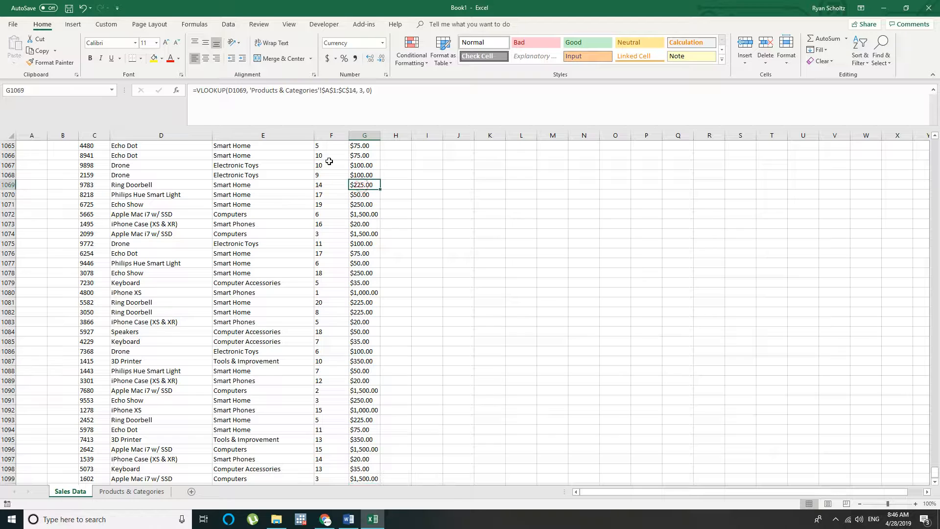
Format the whole Price column as Currency with no decimal places
{"action": "key", "text": "ctrl+Up"}
{"action": "key", "text": "ctrl+shift+Down"}
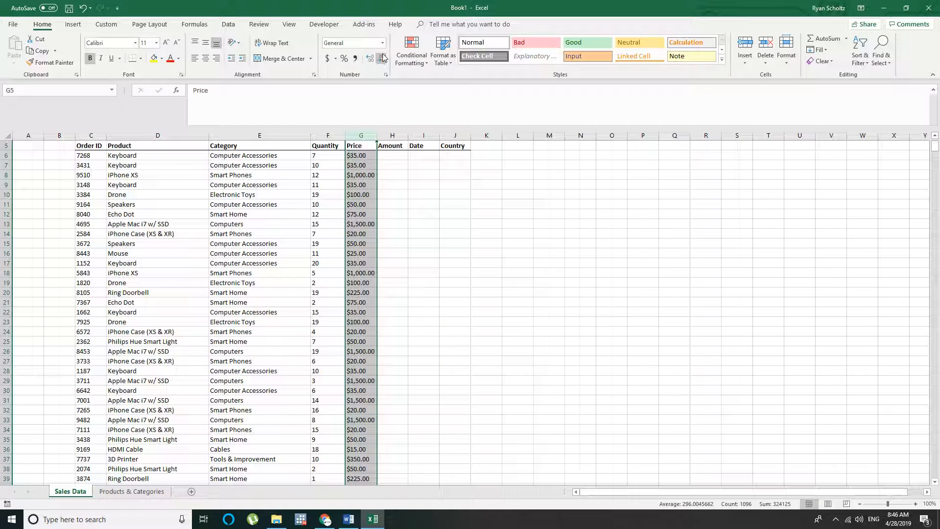
{"action": "key", "text": "Down"}
{"action": "key", "text": "ctrl+Up"}
{"action": "key", "text": "ctrl+shift+Down"}
{"action": "left_click", "coordinate": [383, 43]}
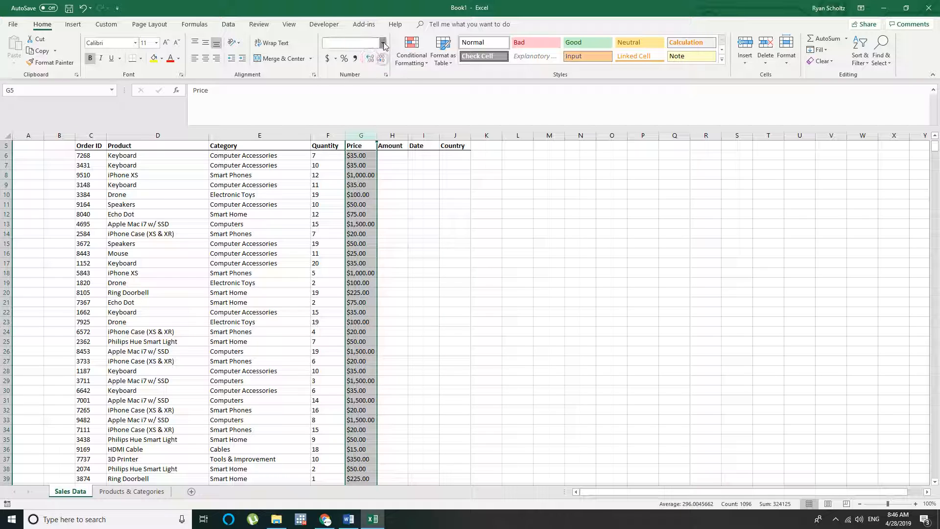
{"action": "left_click", "coordinate": [364, 101]}
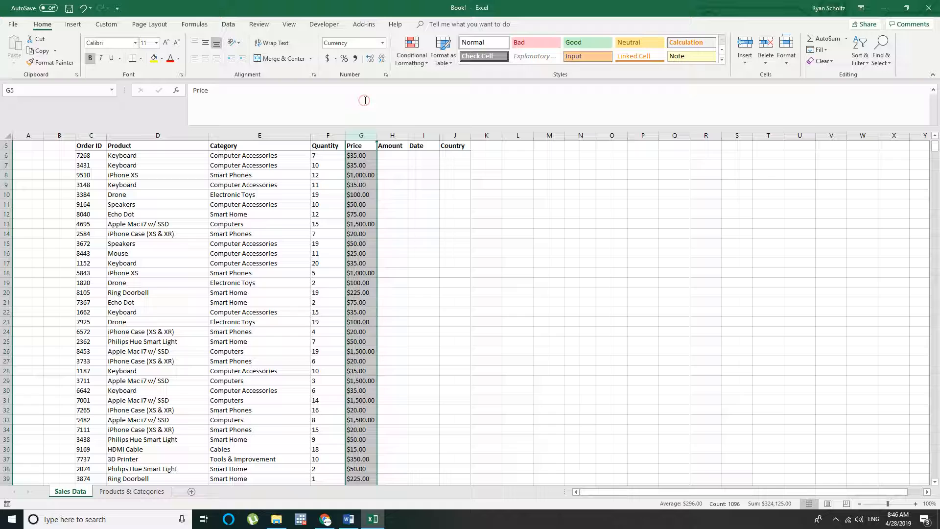
{"action": "left_click", "coordinate": [380, 59]}
{"action": "left_click", "coordinate": [400, 189]}
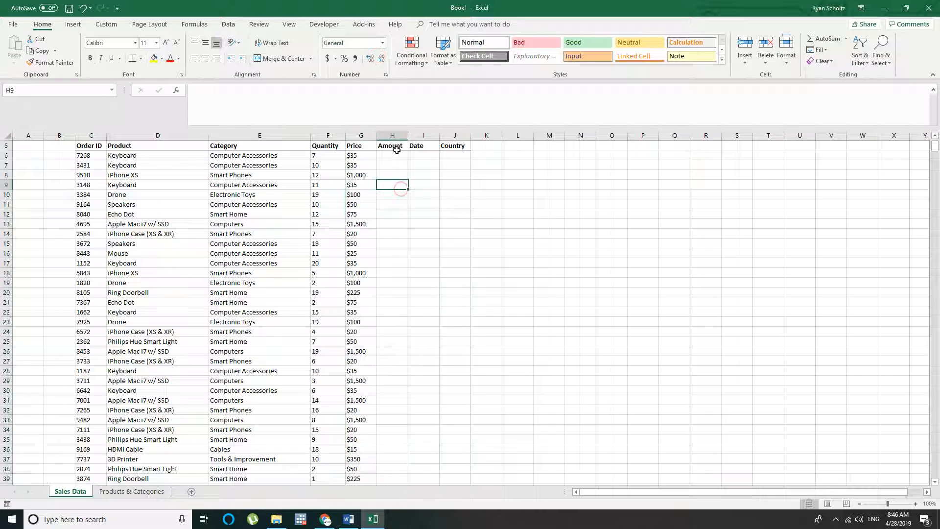
Enter =F6*G6 in the Amount cell H6 and left-align it
{"action": "left_click", "coordinate": [396, 154]}
{"action": "type", "text": "="}
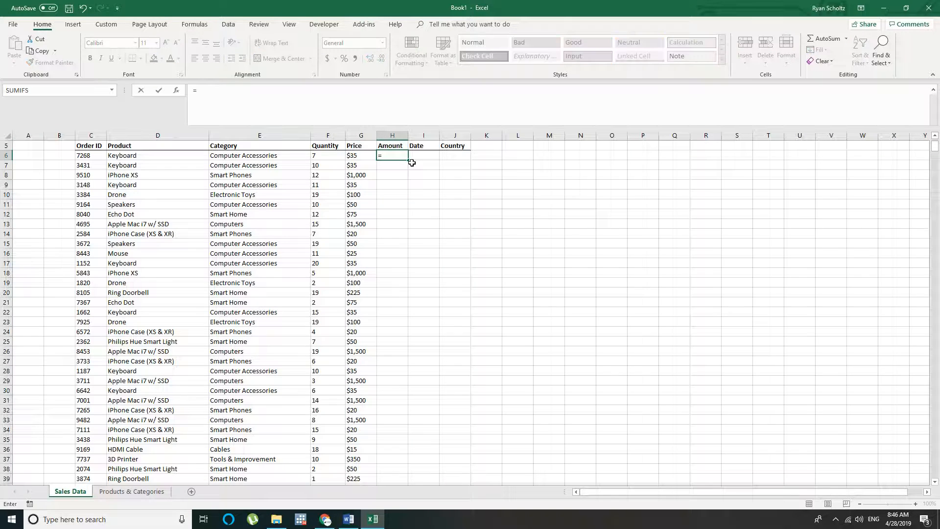
{"action": "key", "text": "Left"}
{"action": "key", "text": "Left"}
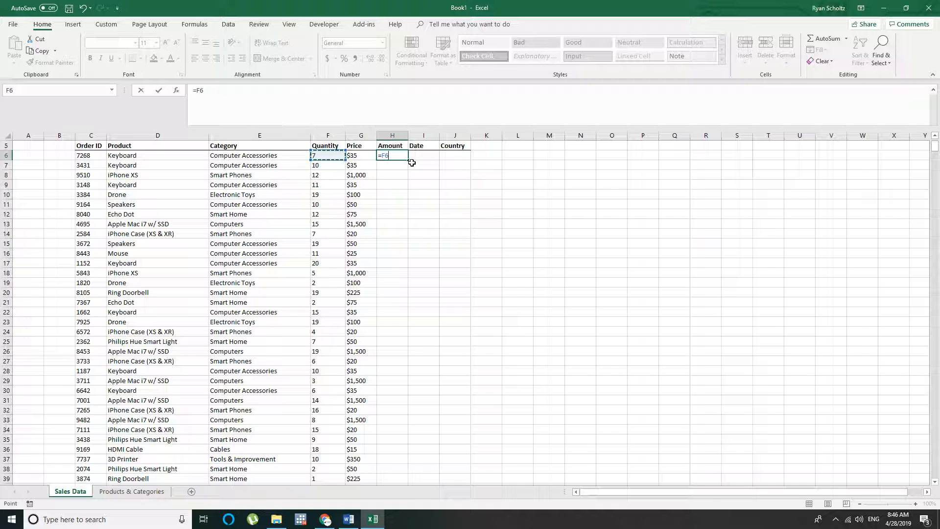
{"action": "type", "text": "*"}
{"action": "key", "text": "Left"}
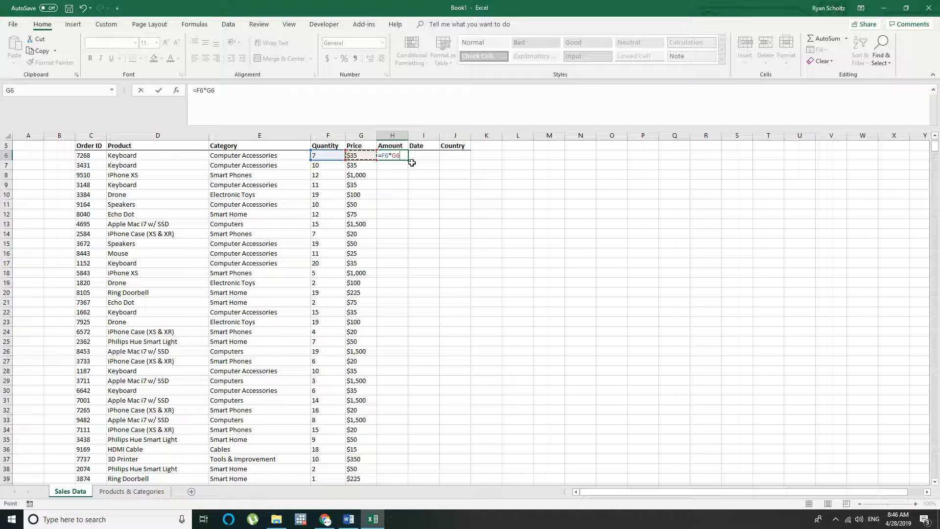
{"action": "key", "text": "Return"}
{"action": "left_click", "coordinate": [394, 155]}
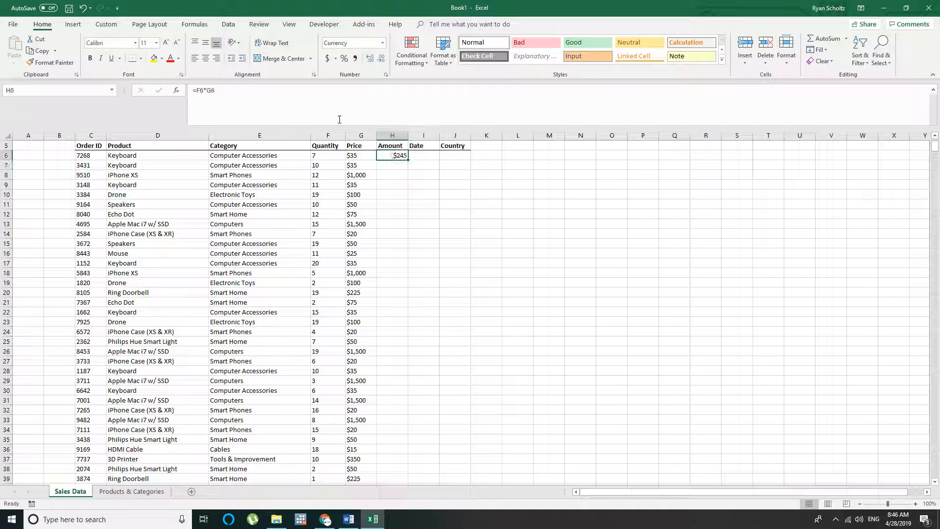
{"action": "left_click", "coordinate": [194, 58]}
Copy the Amount formula from H6 to every data row through H1100
{"action": "key", "text": "ctrl+c"}
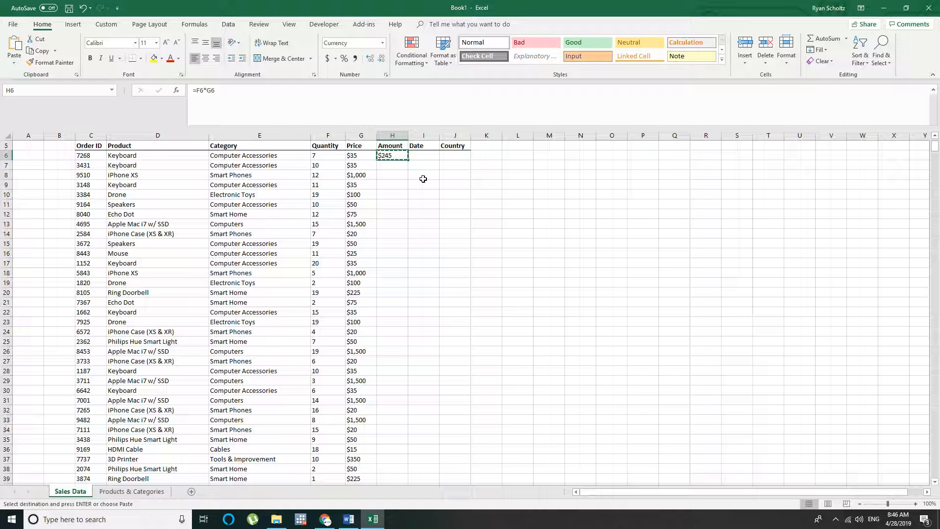
{"action": "key", "text": "Left"}
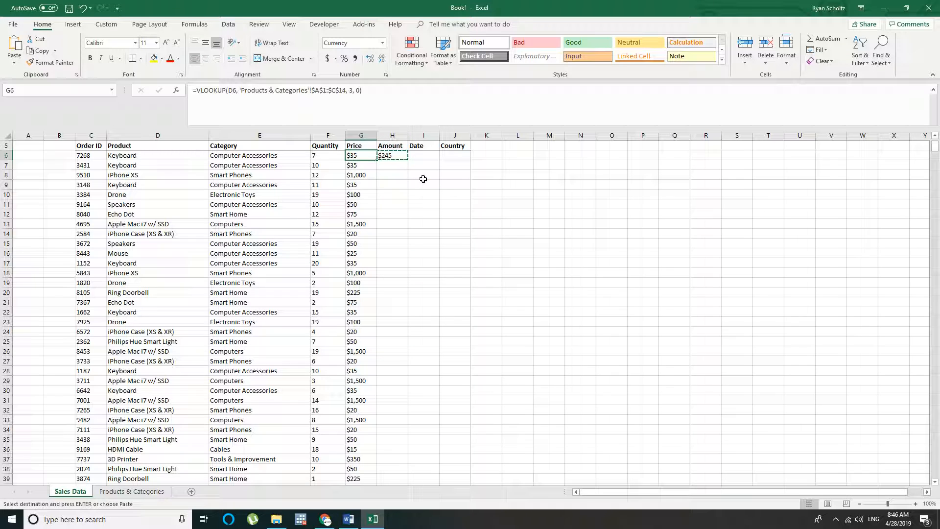
{"action": "key", "text": "ctrl+Down"}
{"action": "key", "text": "Right"}
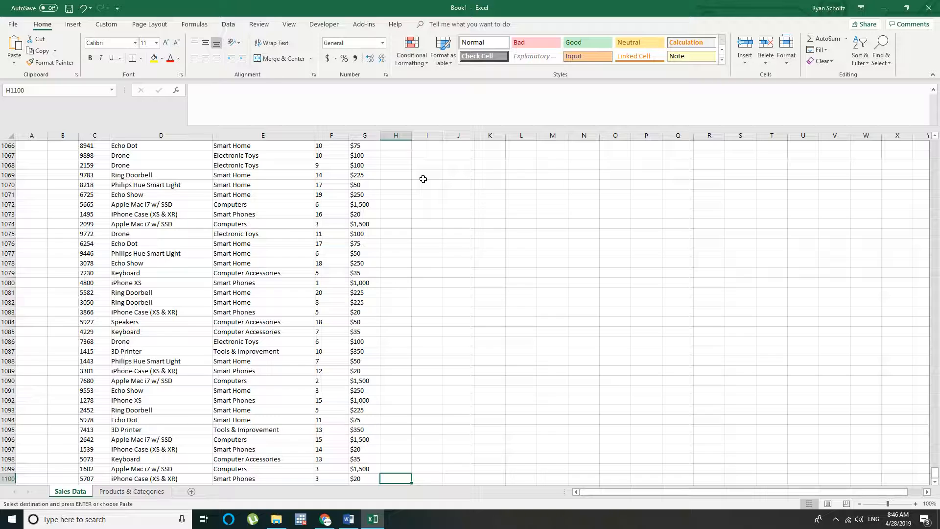
{"action": "key", "text": "ctrl+v"}
{"action": "key", "text": "ctrl+c"}
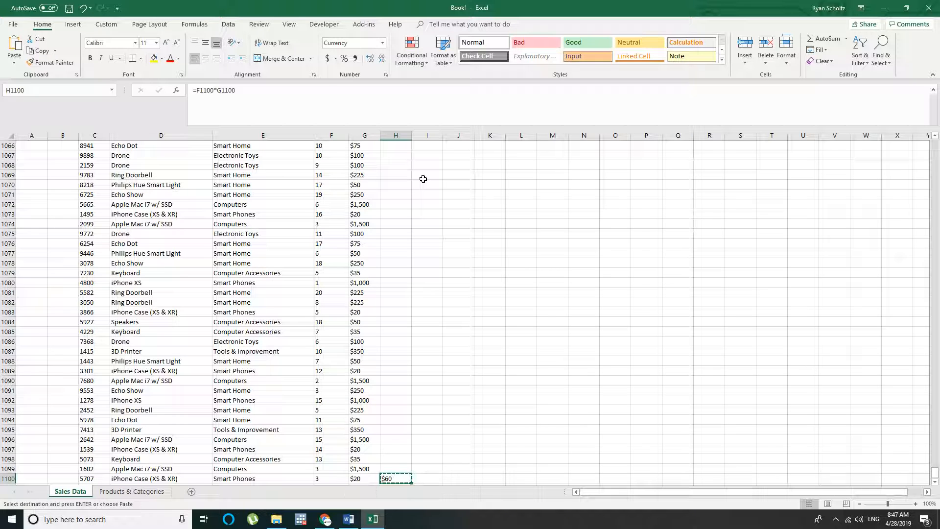
{"action": "key", "text": "ctrl+shift+Up"}
{"action": "key", "text": "ctrl+v"}
{"action": "left_click", "coordinate": [384, 185]}
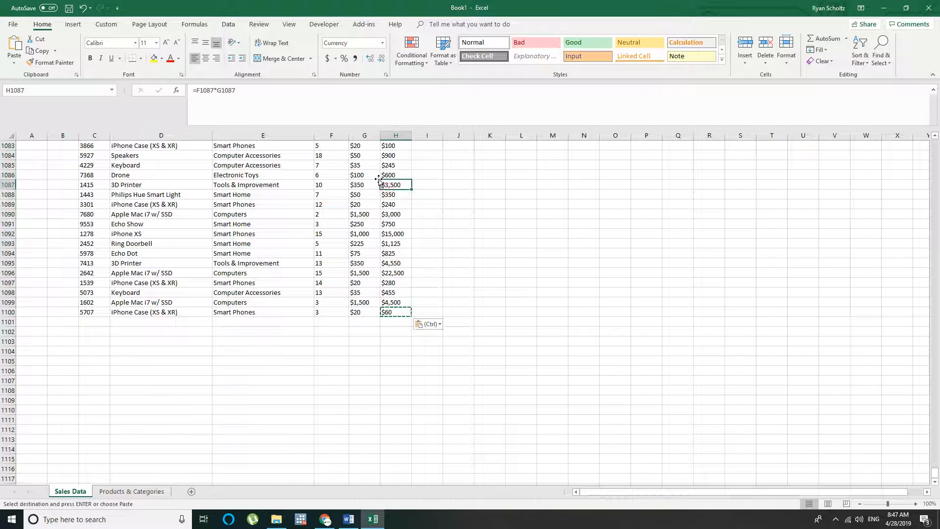
{"action": "key", "text": "ctrl+Up"}
Widen the Date and Country columns and begin a DATE formula in I6 with RANDBETWEEN(2018, 2020) as the year
{"action": "left_click", "coordinate": [424, 156]}
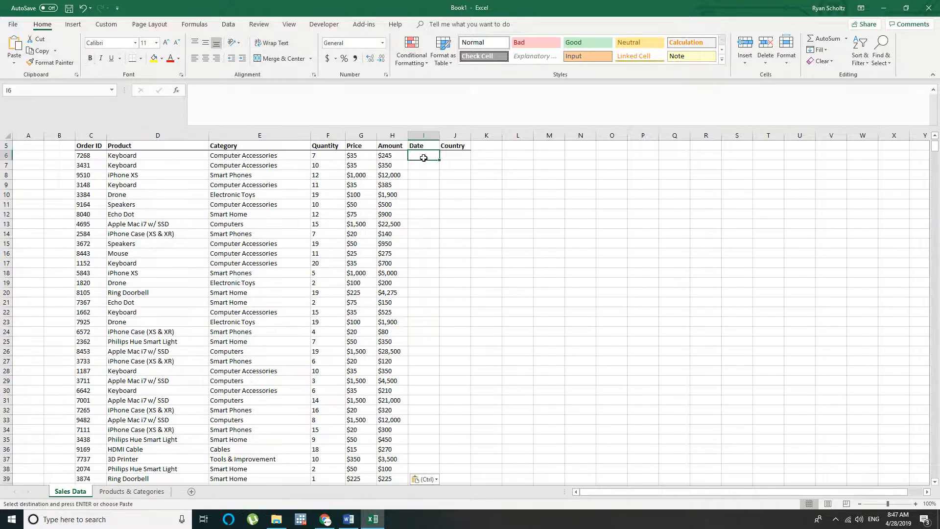
{"action": "left_click_drag", "start_coordinate": [438, 140], "coordinate": [595, 135]}
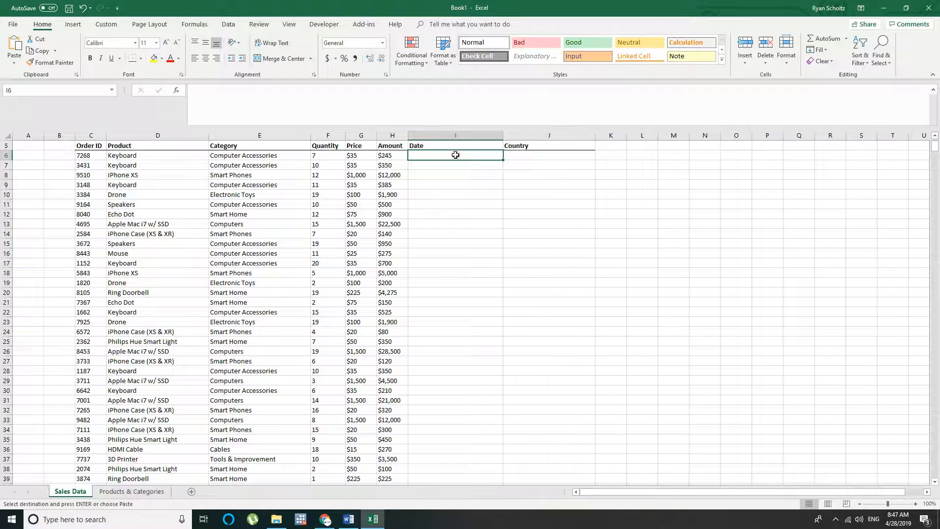
{"action": "type", "text": "=datye"}
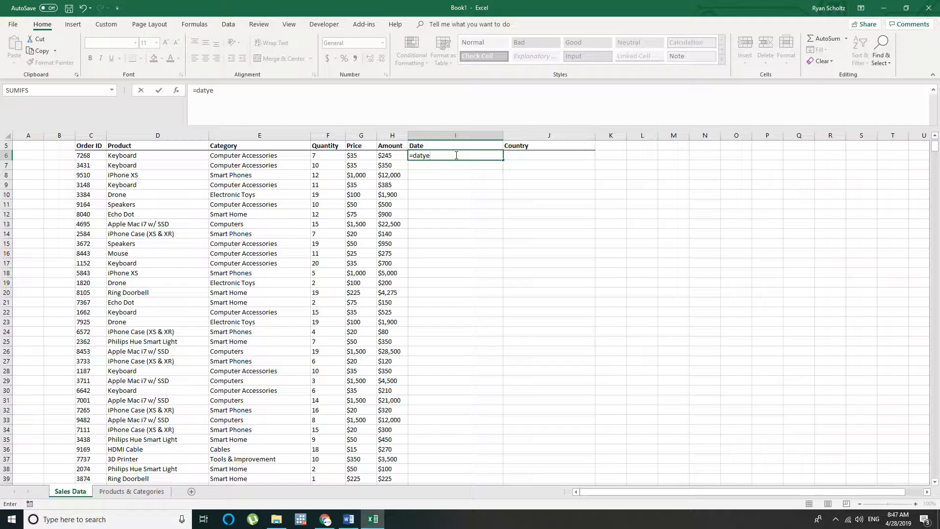
{"action": "key", "text": "BackSpace"}
{"action": "key", "text": "BackSpace"}
{"action": "type", "text": "e"}
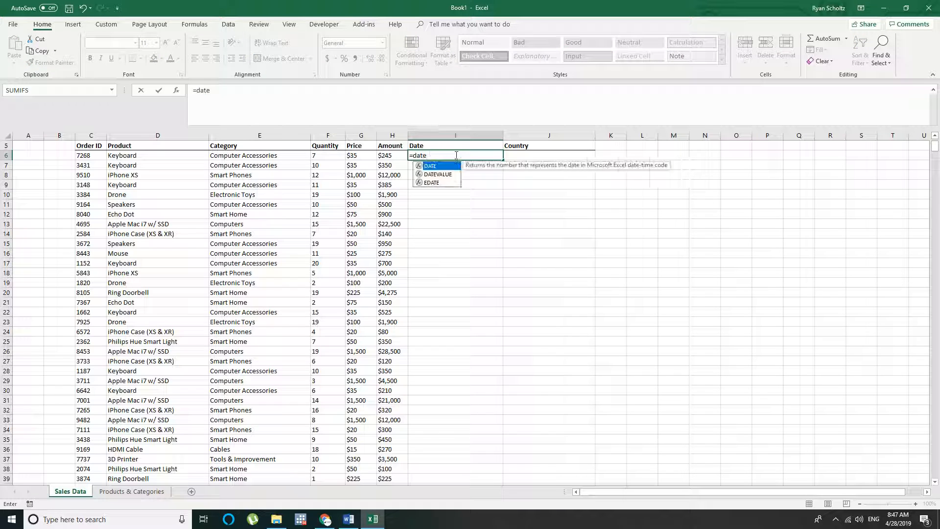
{"action": "type", "text": "(randb"}
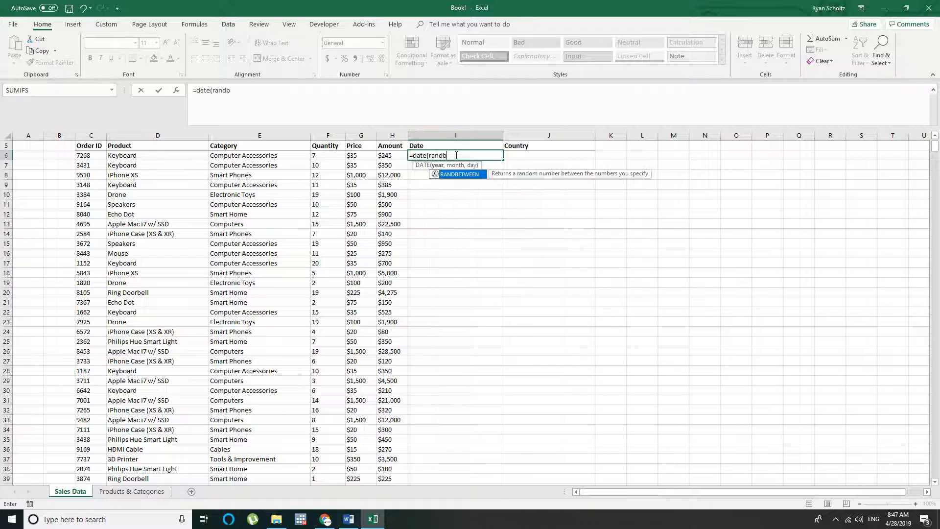
{"action": "type", "text": "etween(2018,"}
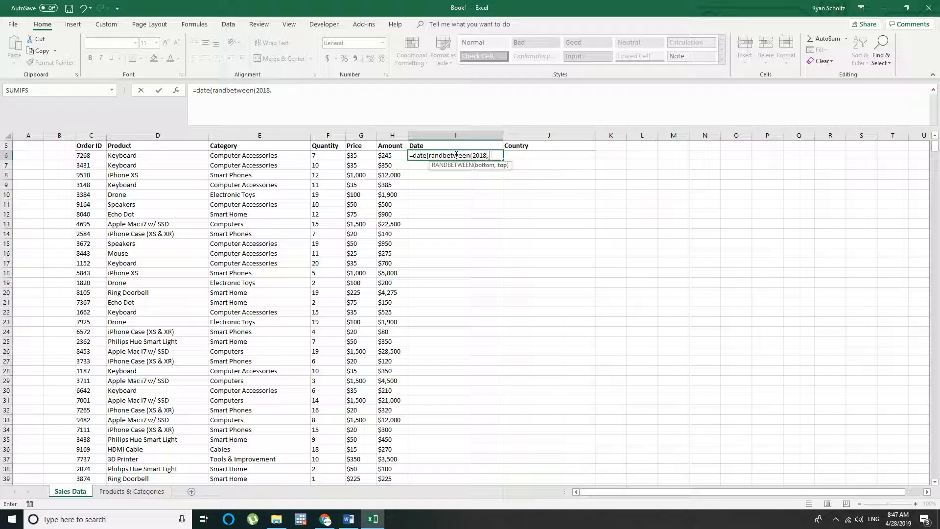
{"action": "type", "text": " 2020),"}
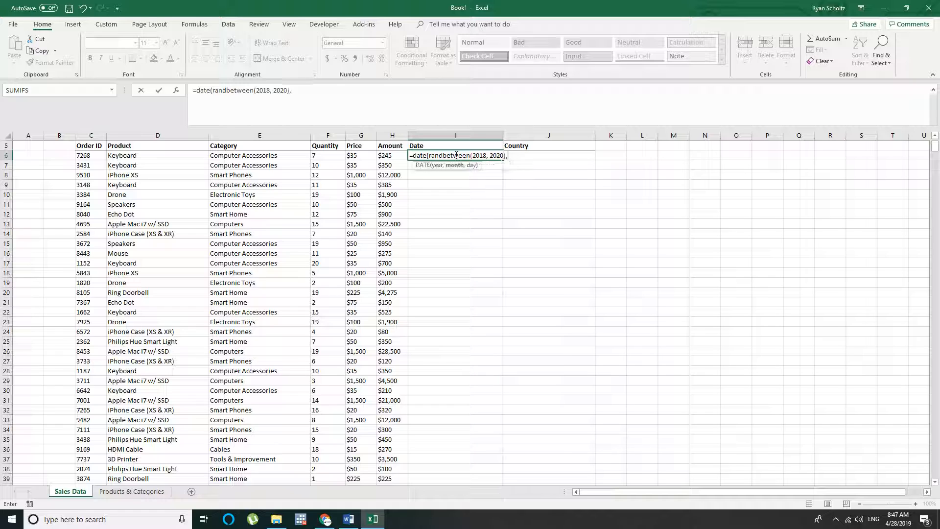
{"action": "type", "text": " r"}
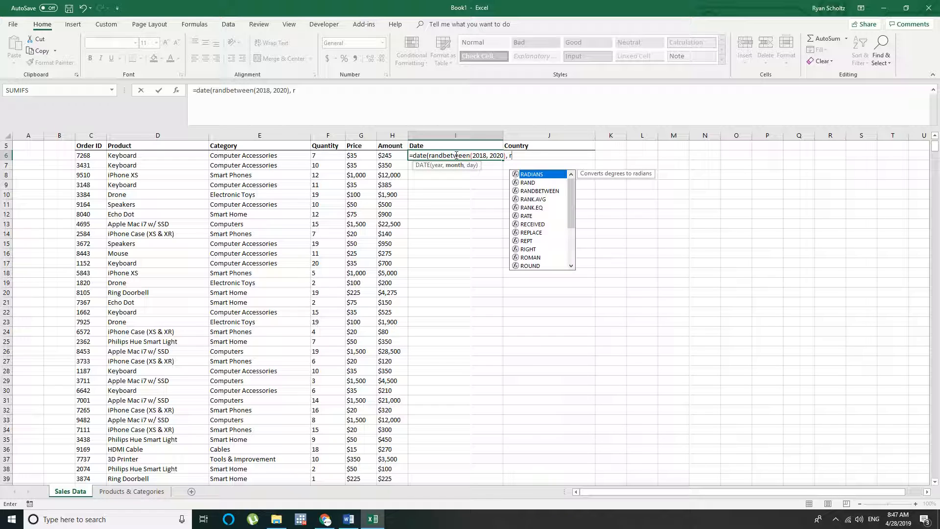
{"action": "type", "text": "andbetween("}
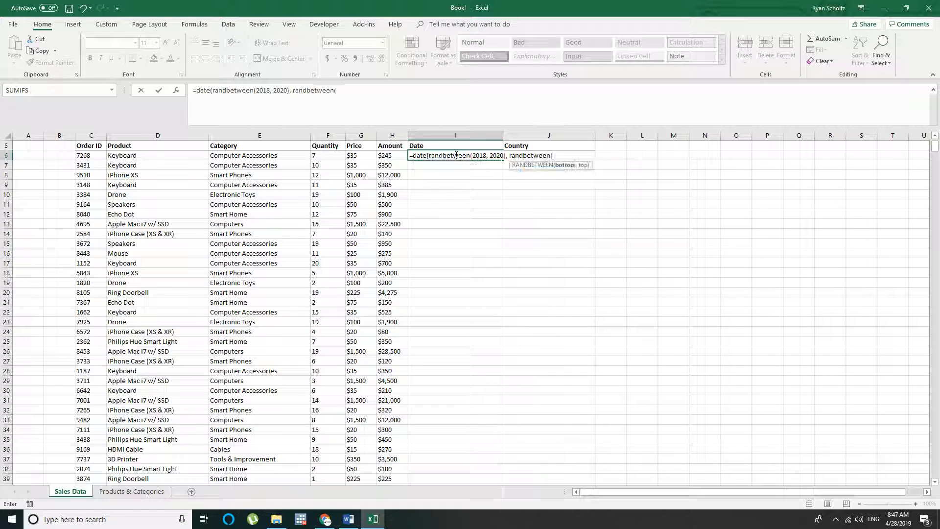
{"action": "type", "text": "1, 12)"}
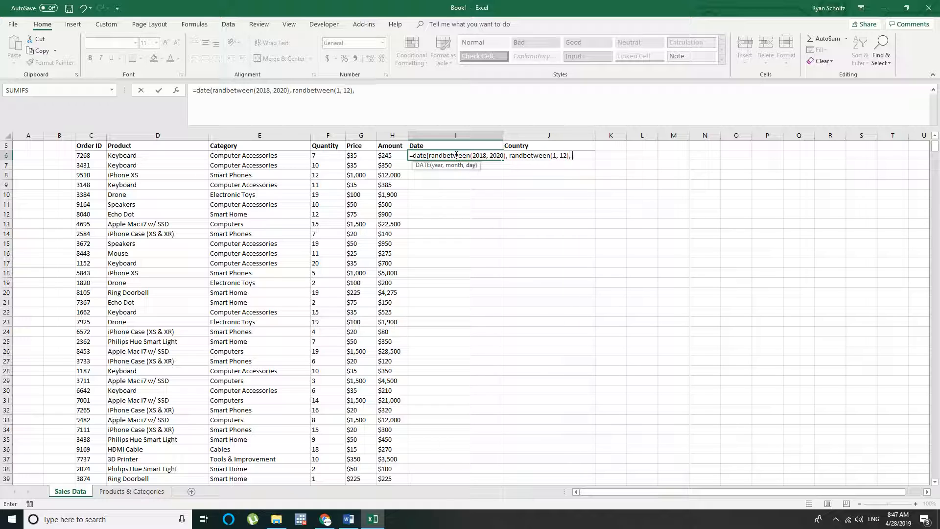
{"action": "type", "text": ", rand"}
Complete the DATE formula in I6 with RANDBETWEEN(1, 12) as month and RANDBETWEEN(1, 28) as day, and left-align the cell
{"action": "key", "text": "BackSpace"}
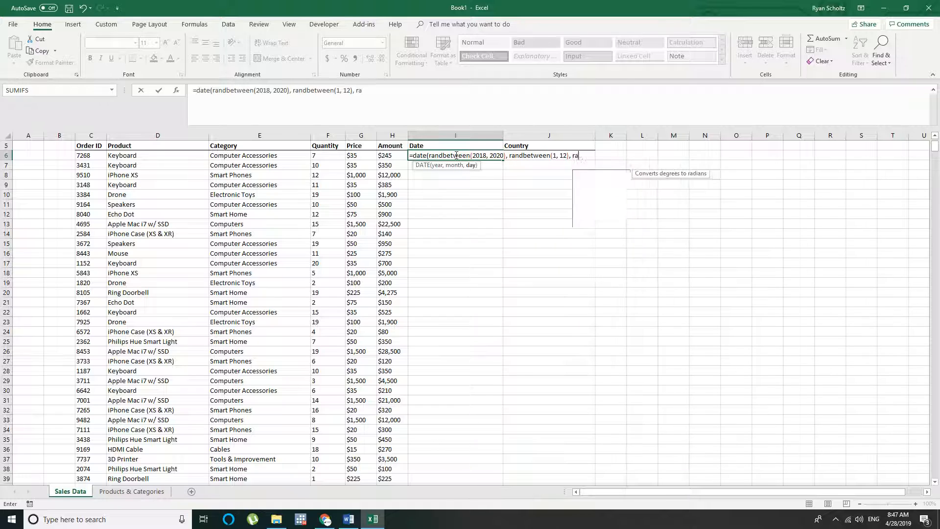
{"action": "type", "text": "randbetween("}
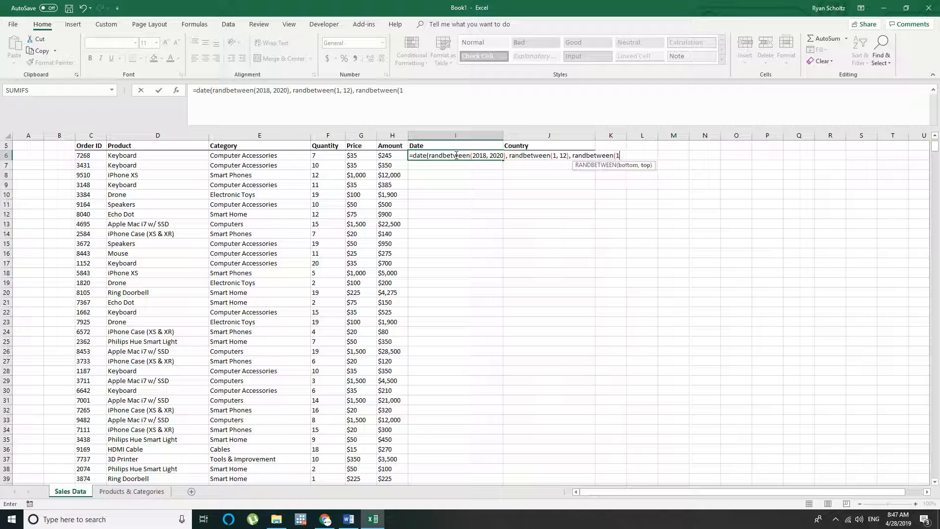
{"action": "type", "text": "1, 28)"}
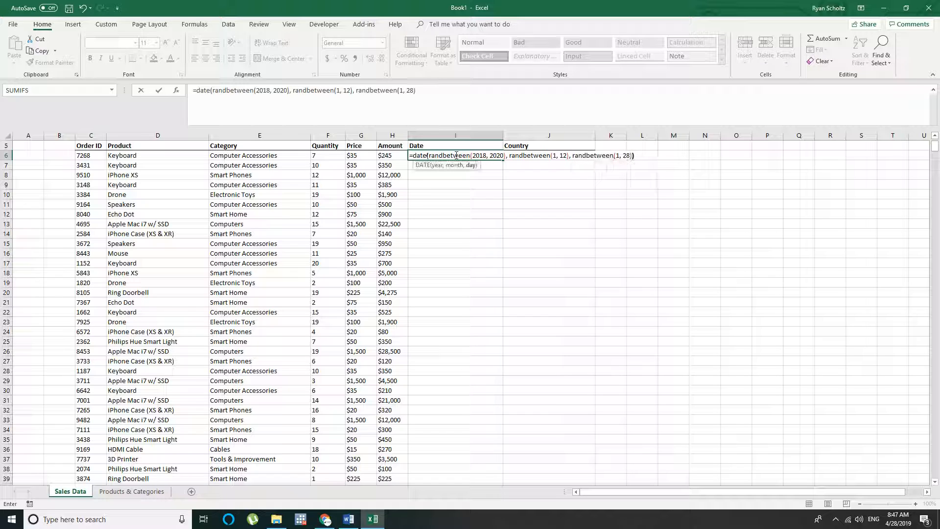
{"action": "type", "text": ")"}
{"action": "key", "text": "ctrl+Return"}
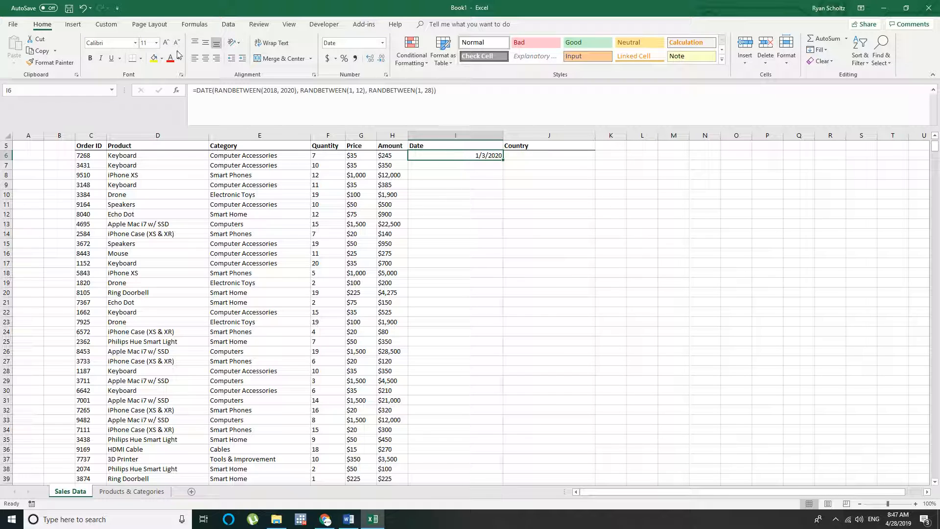
{"action": "left_click", "coordinate": [195, 58]}
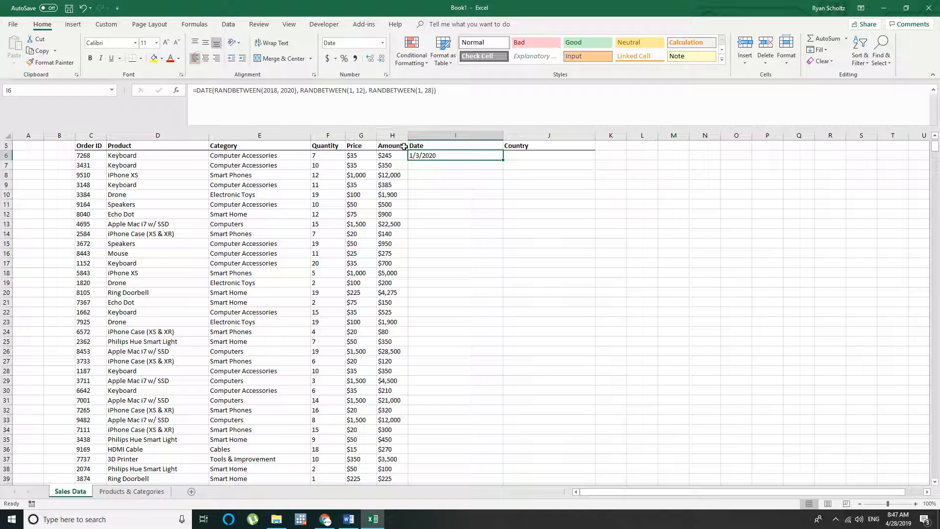
Copy the random DATE formula from I6 to every data row through I1100
{"action": "key", "text": "ctrl+c"}
{"action": "key", "text": "Left"}
{"action": "key", "text": "ctrl+Down"}
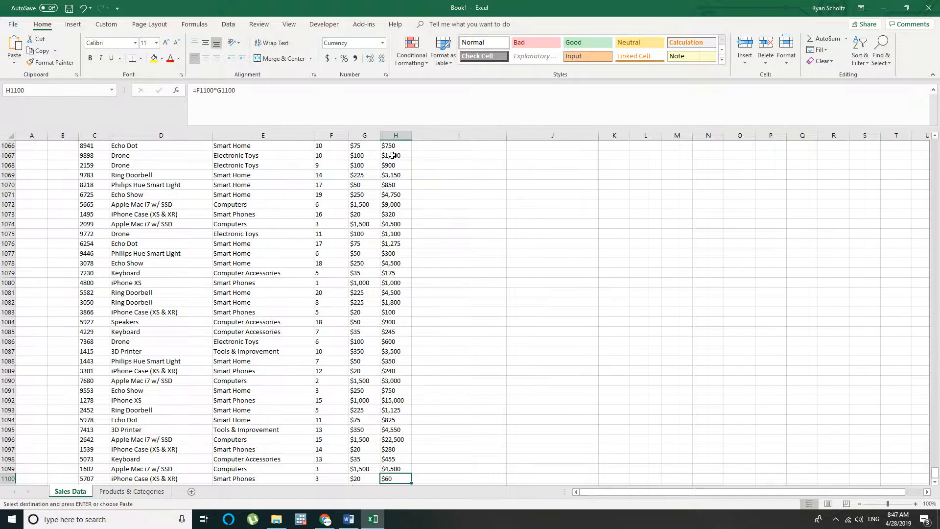
{"action": "key", "text": "Right"}
{"action": "key", "text": "ctrl+v"}
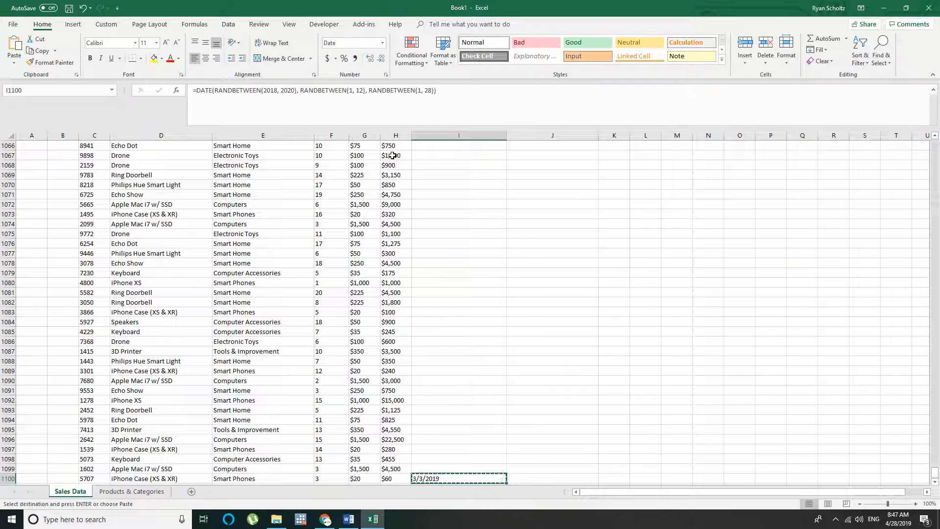
{"action": "key", "text": "ctrl+shift+Up"}
{"action": "key", "text": "ctrl+v"}
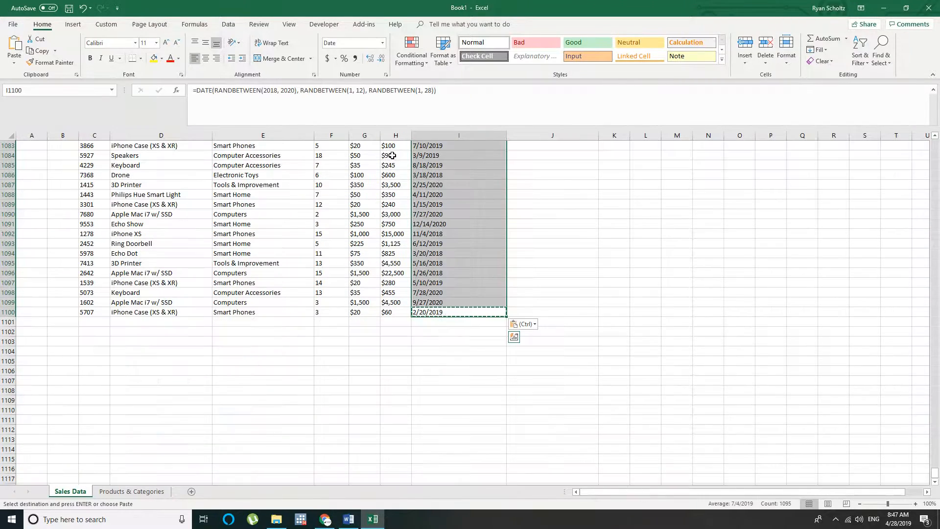
{"action": "key", "text": "ctrl+Up"}
{"action": "key", "text": "Down"}
{"action": "key", "text": "Down"}
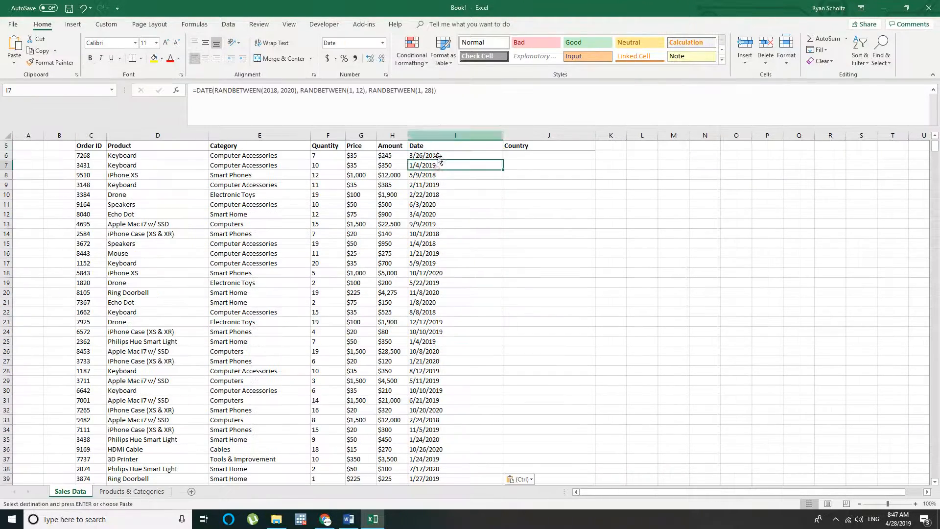
{"action": "key", "text": "Escape"}
{"action": "left_click", "coordinate": [432, 145]}
{"action": "key", "text": "ctrl+shift+Down"}
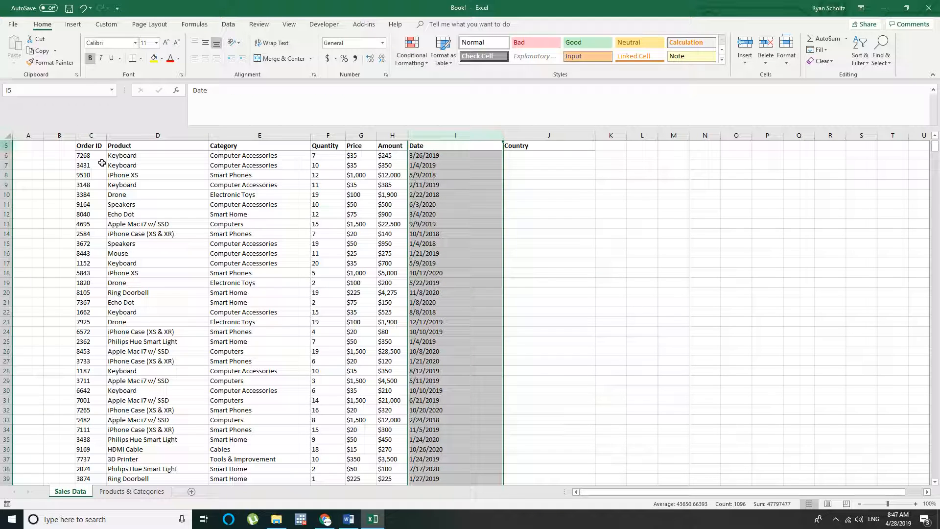
{"action": "left_click", "coordinate": [416, 174]}
{"action": "left_click", "coordinate": [399, 155]}
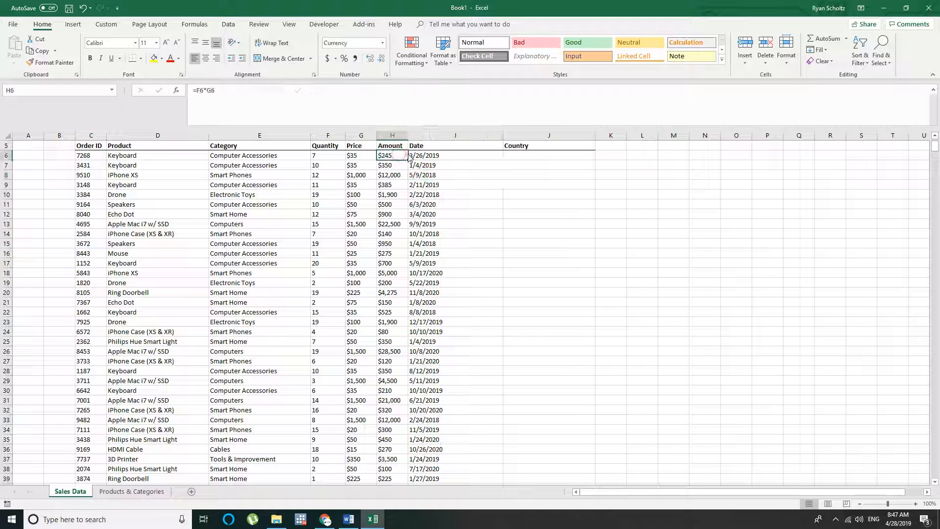
{"action": "left_click", "coordinate": [416, 155]}
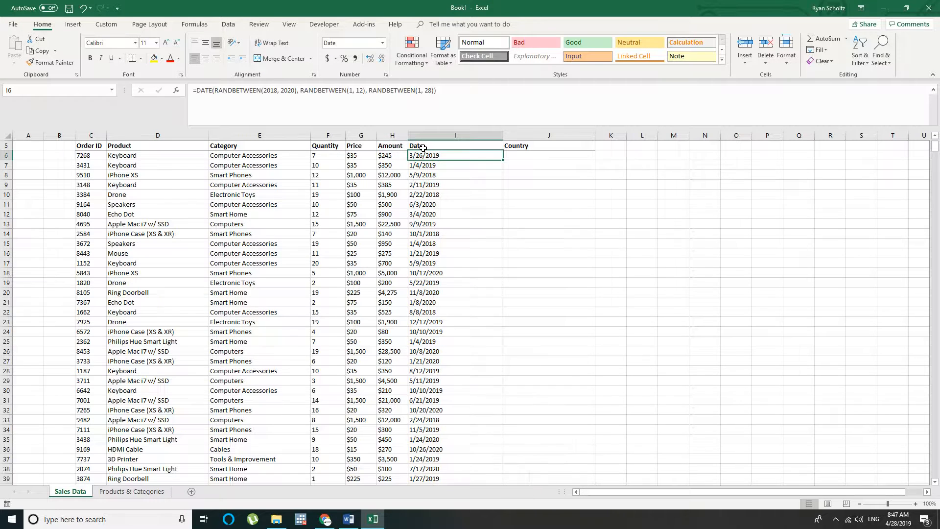
Replace the Date column's formulas in I6:I1100 with their values by copying and pasting them in place as values only
{"action": "left_click", "coordinate": [423, 148]}
{"action": "key", "text": "ctrl+shift+Down"}
{"action": "key", "text": "ctrl+c"}
{"action": "key", "text": "ctrl+Up"}
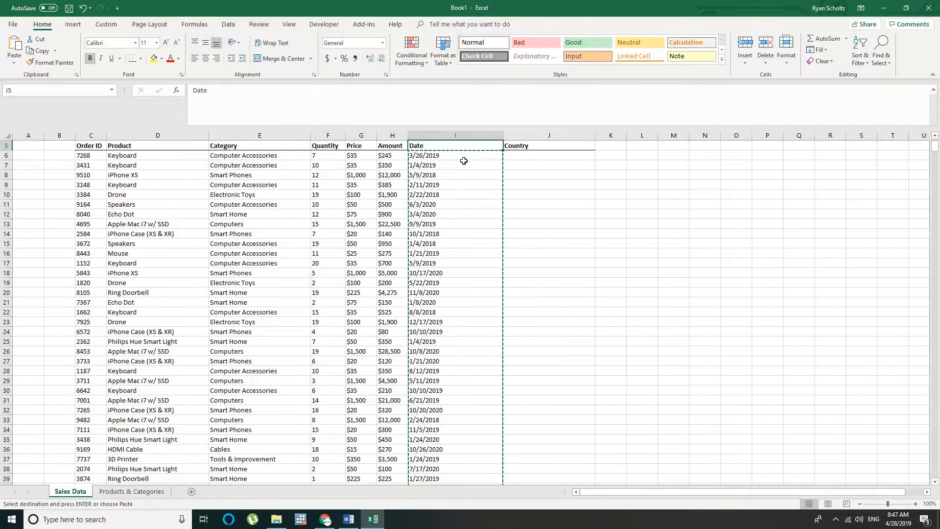
{"action": "left_click", "coordinate": [450, 154]}
{"action": "right_click", "coordinate": [451, 155]}
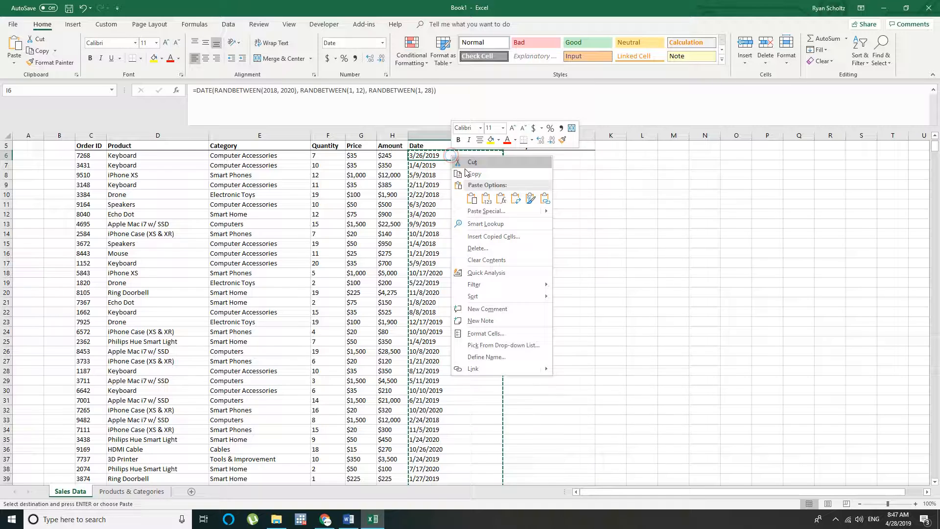
{"action": "left_click", "coordinate": [489, 199]}
Begin a CHOOSE formula in the Country cell J6 with RANDBETWEEN(1, 5) as the index number
{"action": "left_click", "coordinate": [499, 153]}
{"action": "left_click", "coordinate": [538, 153]}
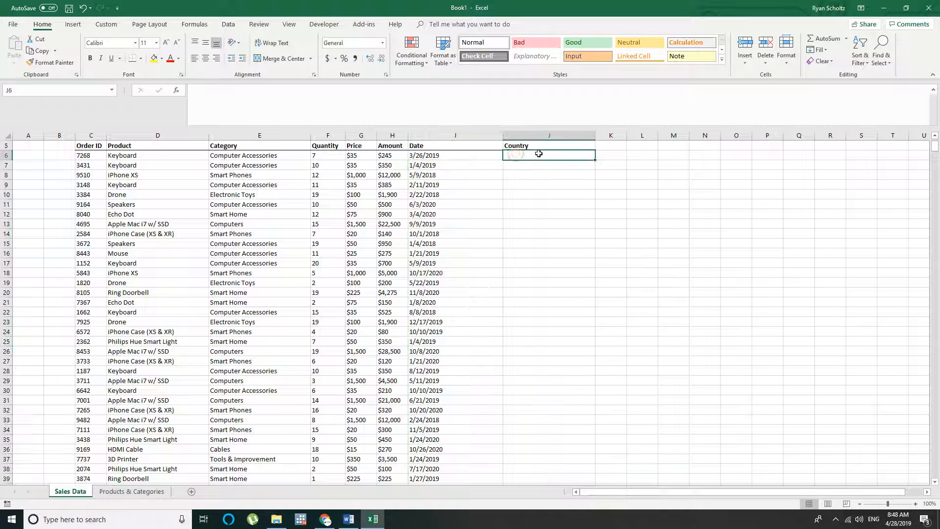
{"action": "type", "text": "=choose"}
{"action": "type", "text": "("}
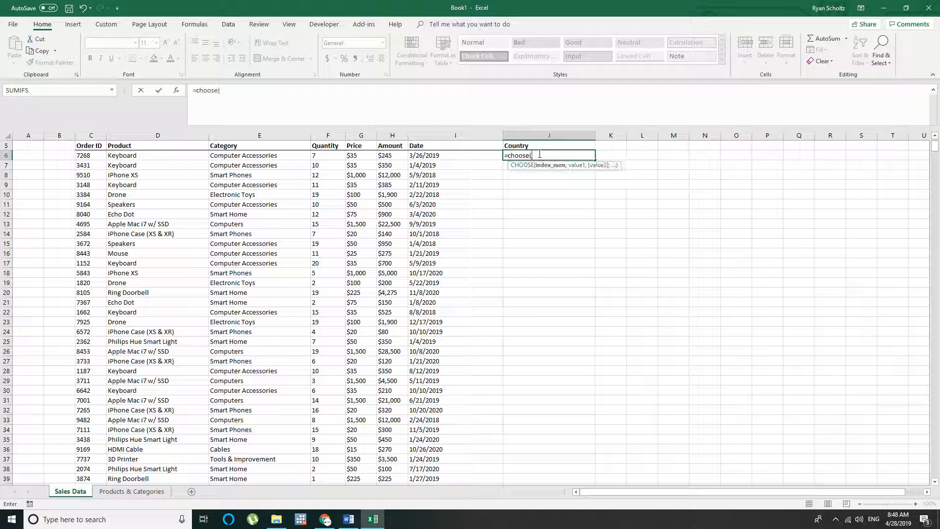
{"action": "type", "text": "randbetween("}
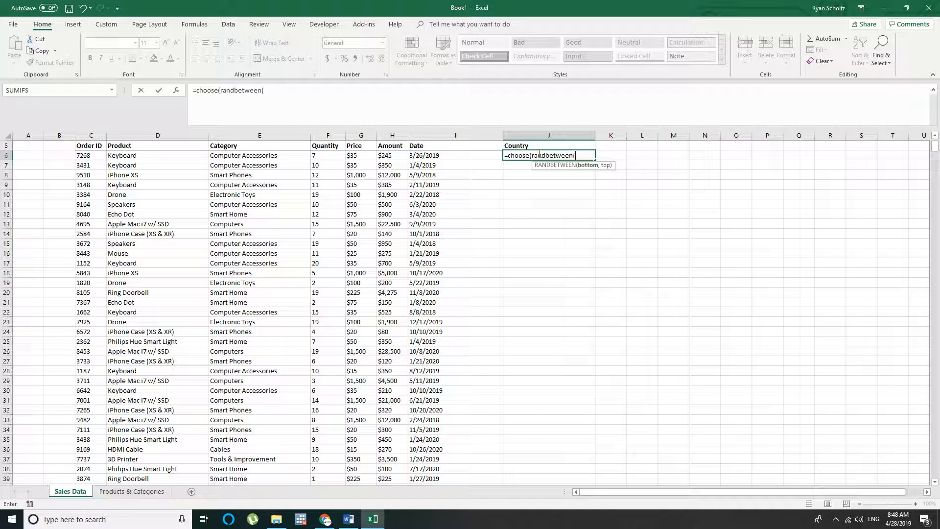
{"action": "type", "text": "1, 5), "}
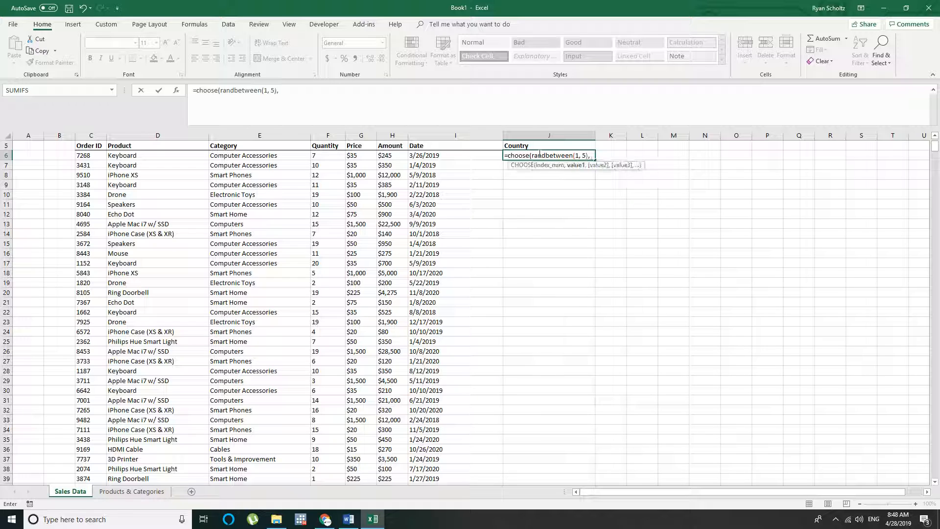
{"action": "type", "text": "\"India\", \"Canad"}
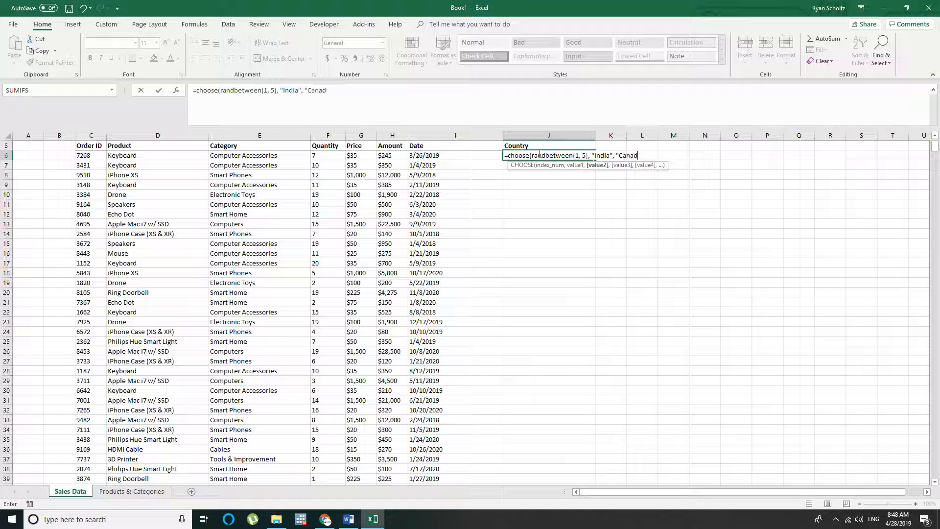
{"action": "type", "text": "a\", "}
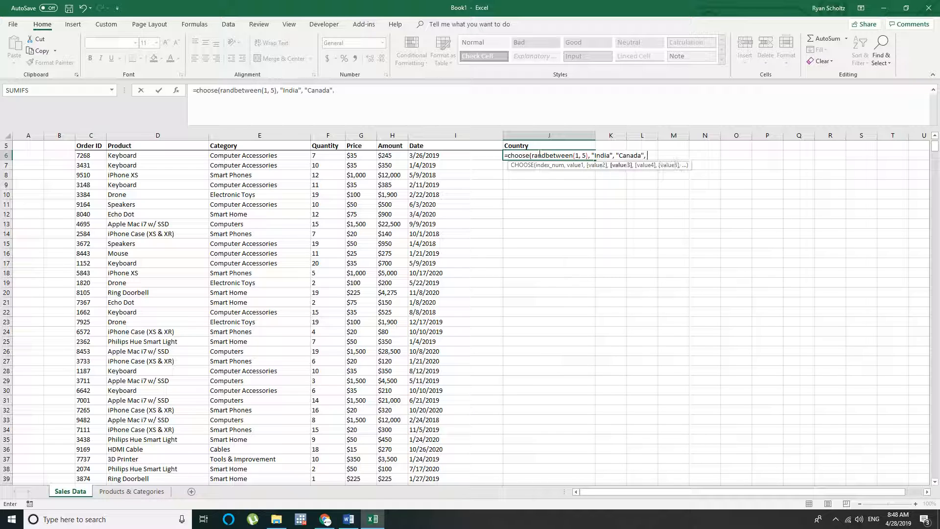
{"action": "type", "text": "\"USA\","}
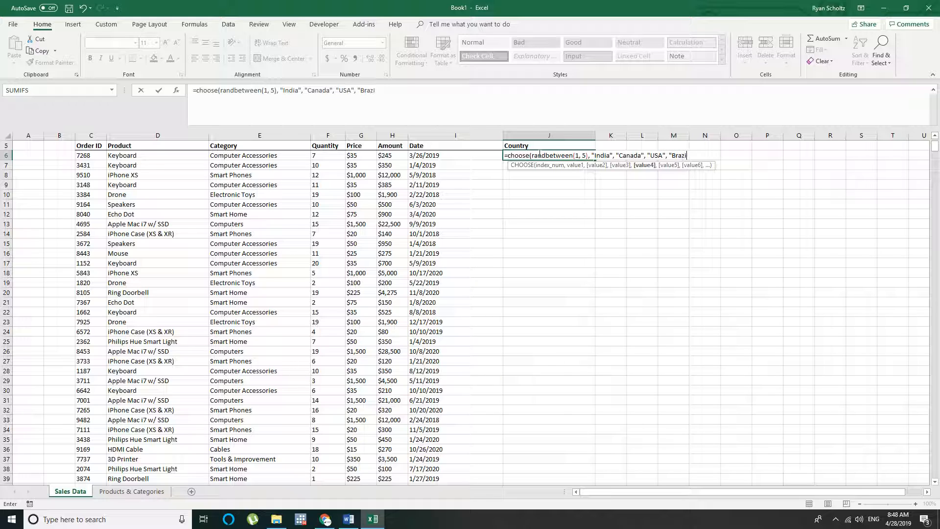
Complete the CHOOSE formula in J6 with the options "India", "Canada", "USA", "Brazil" and "China"
{"action": "type", "text": "\"Brazil\", \""}
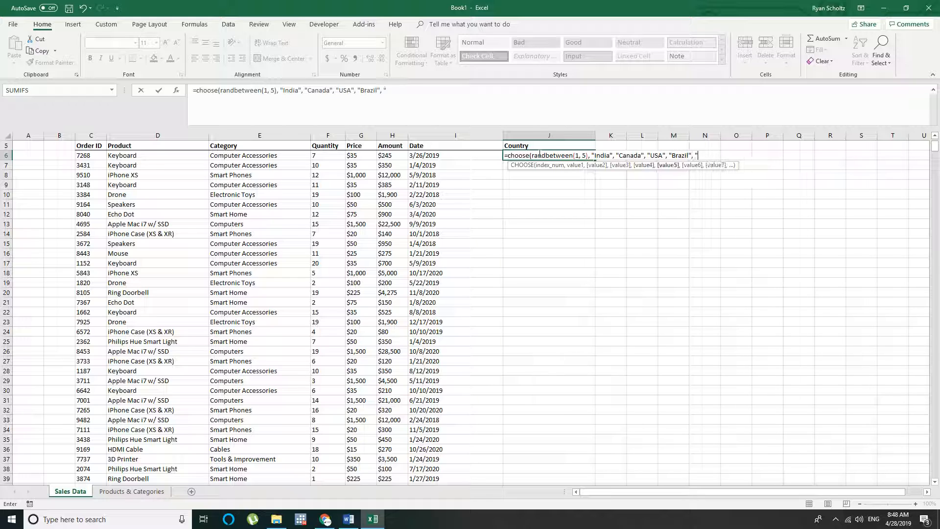
{"action": "type", "text": "China\")"}
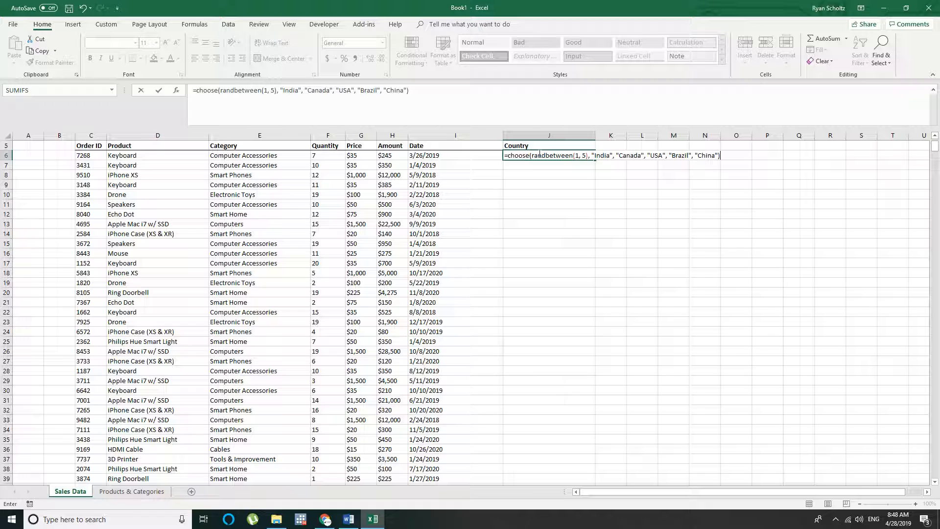
{"action": "key", "text": "Return"}
Copy the Country formula from J6 to every data row through J1100
{"action": "left_click", "coordinate": [539, 154]}
{"action": "key", "text": "ctrl+c"}
{"action": "key", "text": "Left"}
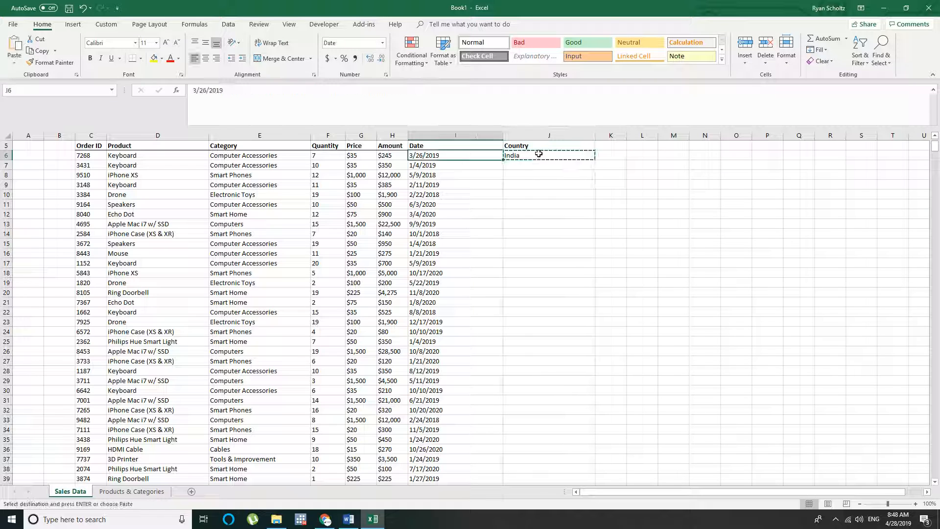
{"action": "key", "text": "ctrl+Down"}
{"action": "key", "text": "Right"}
{"action": "key", "text": "ctrl+v"}
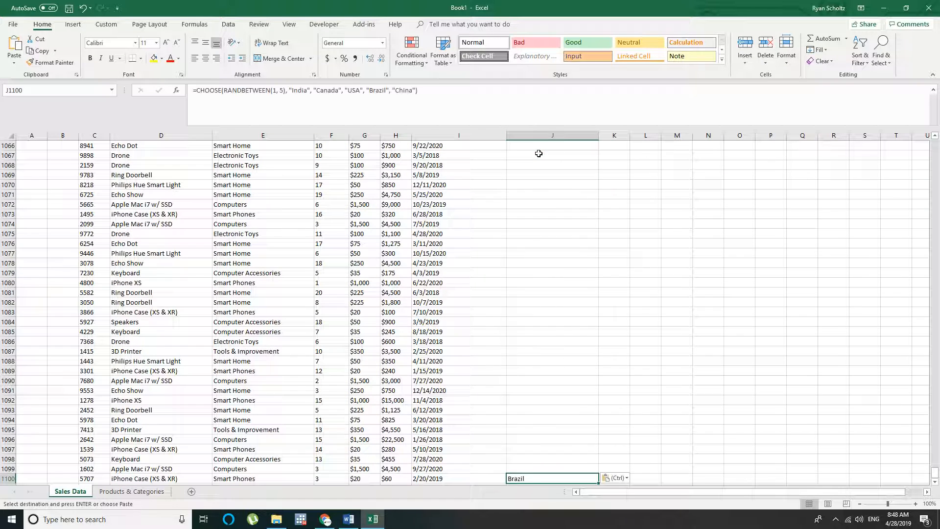
{"action": "key", "text": "ctrl+c"}
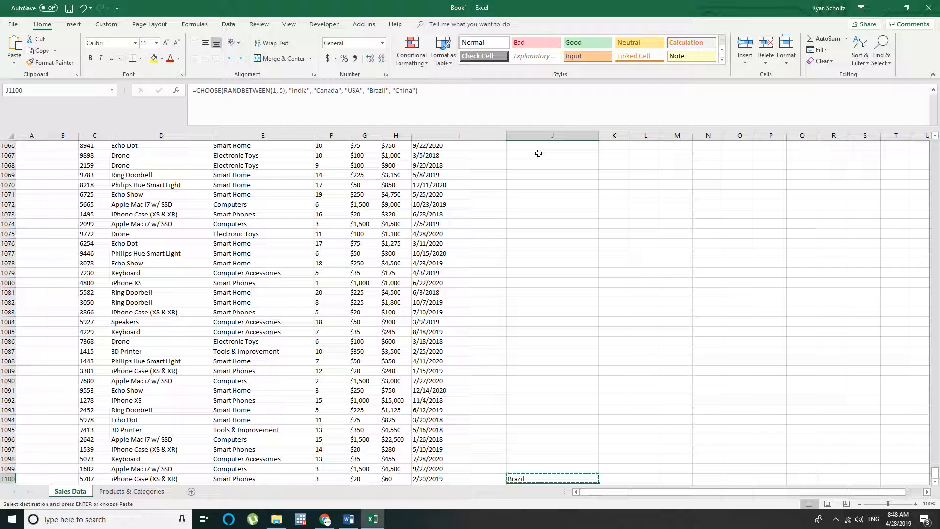
{"action": "key", "text": "ctrl+shift+Up"}
{"action": "key", "text": "ctrl+v"}
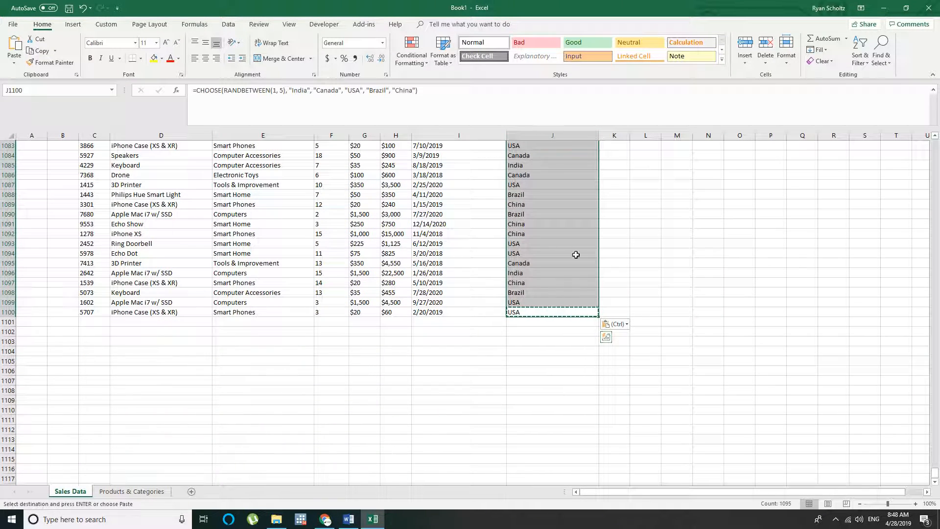
Replace the Country column's formulas in J6:J1100 with their values by copying and pasting them in place as values only
{"action": "key", "text": "ctrl"}
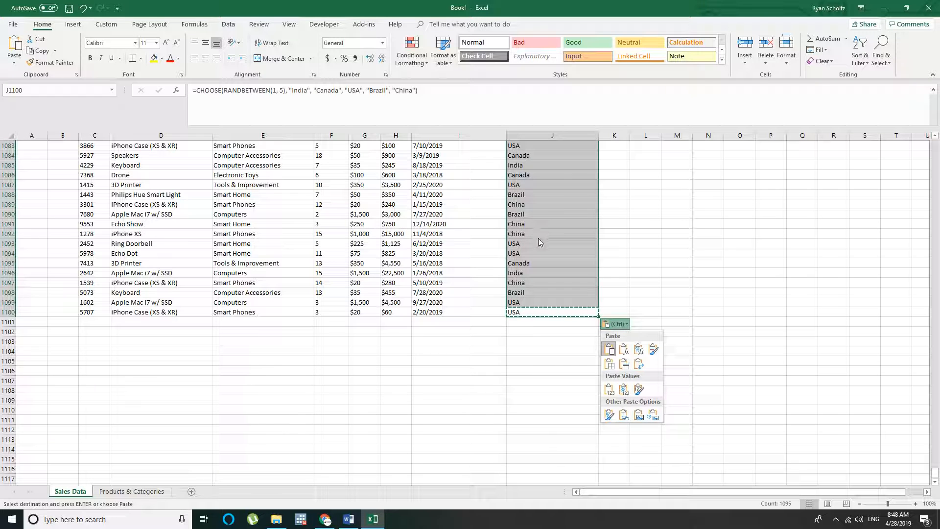
{"action": "key", "text": "Escape"}
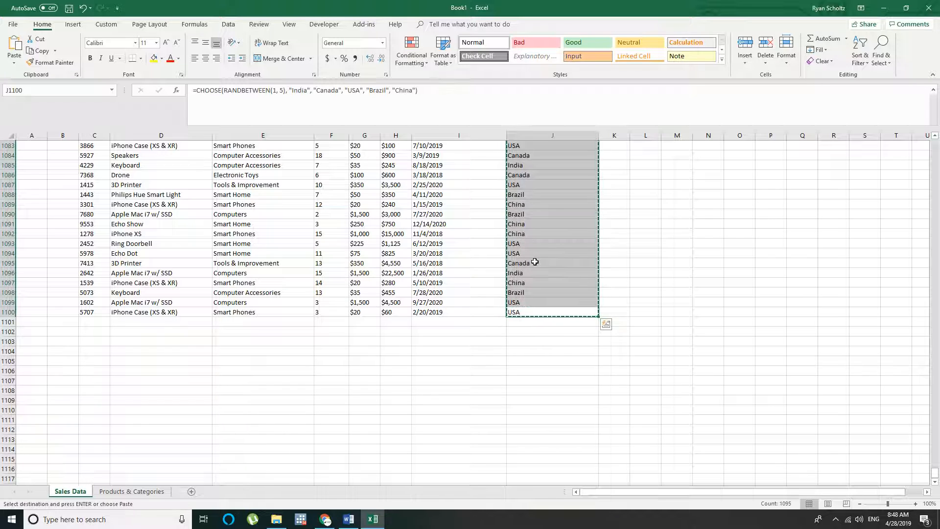
{"action": "key", "text": "ctrl+Up"}
{"action": "right_click", "coordinate": [520, 156]}
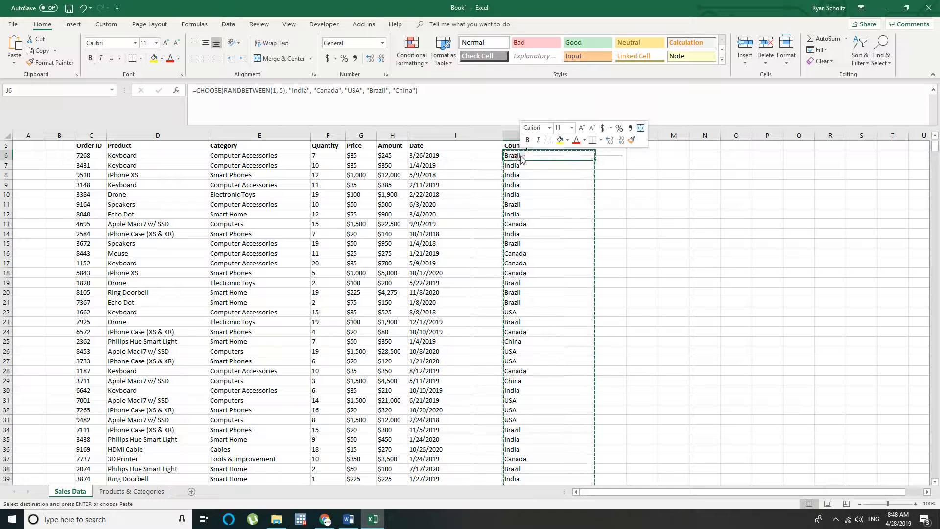
{"action": "left_click", "coordinate": [552, 200]}
{"action": "left_click", "coordinate": [534, 167]}
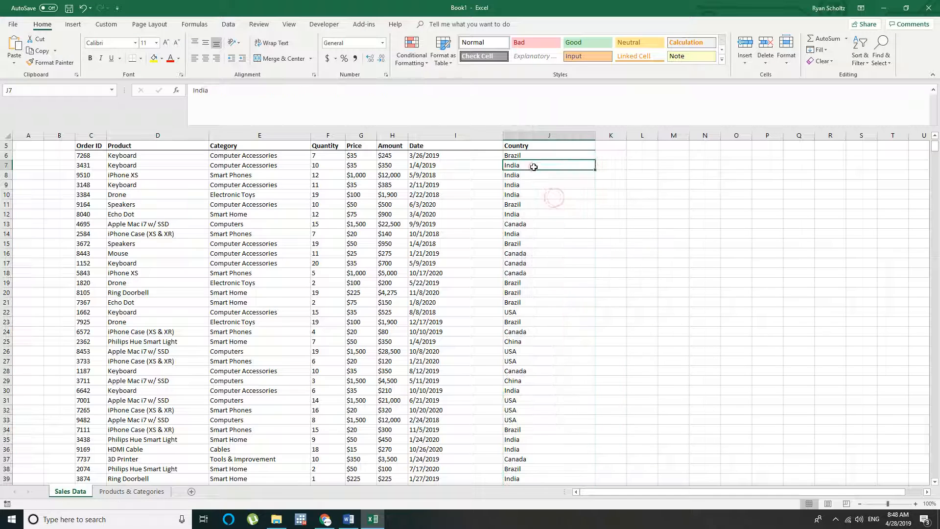
{"action": "left_click", "coordinate": [436, 177]}
{"action": "left_click", "coordinate": [277, 175]}
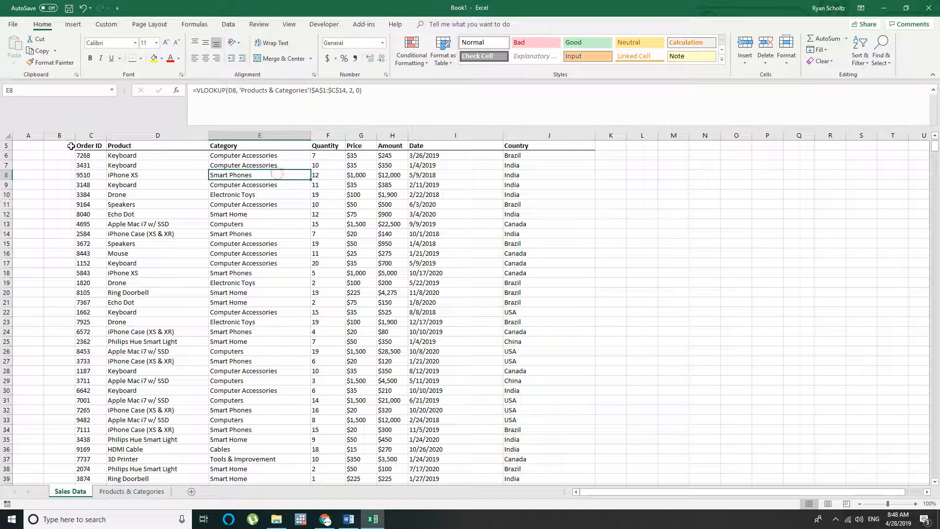
{"action": "left_click_drag", "start_coordinate": [77, 146], "coordinate": [562, 142]}
{"action": "left_click", "coordinate": [362, 165]}
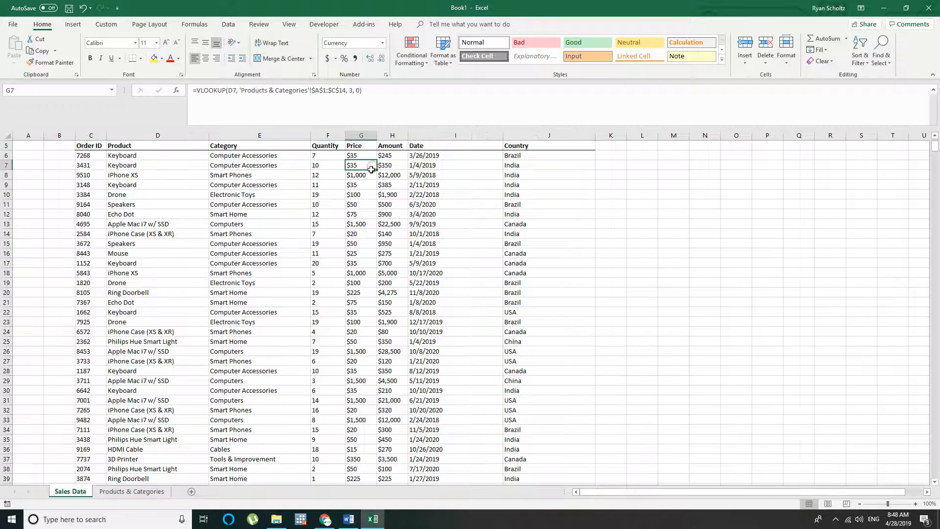
{"action": "scroll", "coordinate": [372, 169], "scroll_direction": "down", "scroll_amount": 5}
{"action": "scroll", "coordinate": [293, 181], "scroll_direction": "up", "scroll_amount": 7}
Enter the label Total Sales in cell E3, above the Category header
{"action": "left_click", "coordinate": [100, 194]}
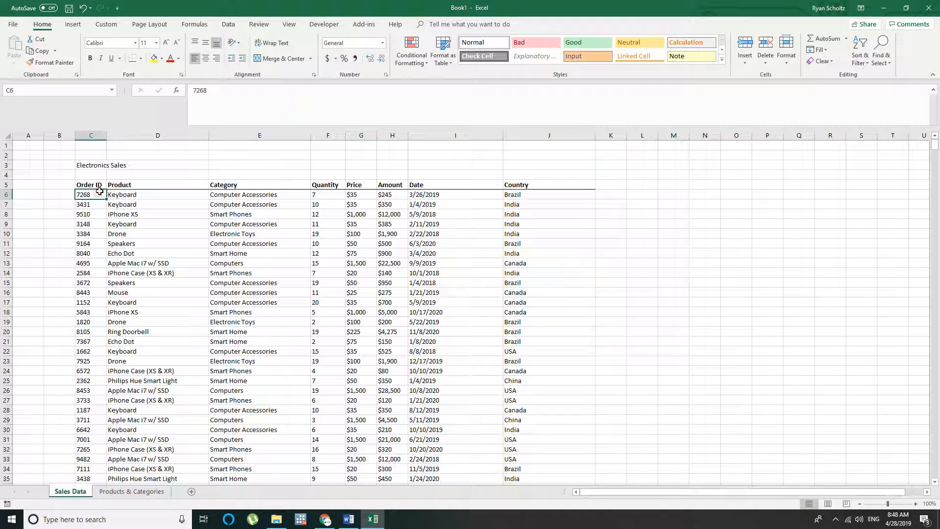
{"action": "key", "text": "Up"}
{"action": "key", "text": "Up"}
{"action": "key", "text": "Up"}
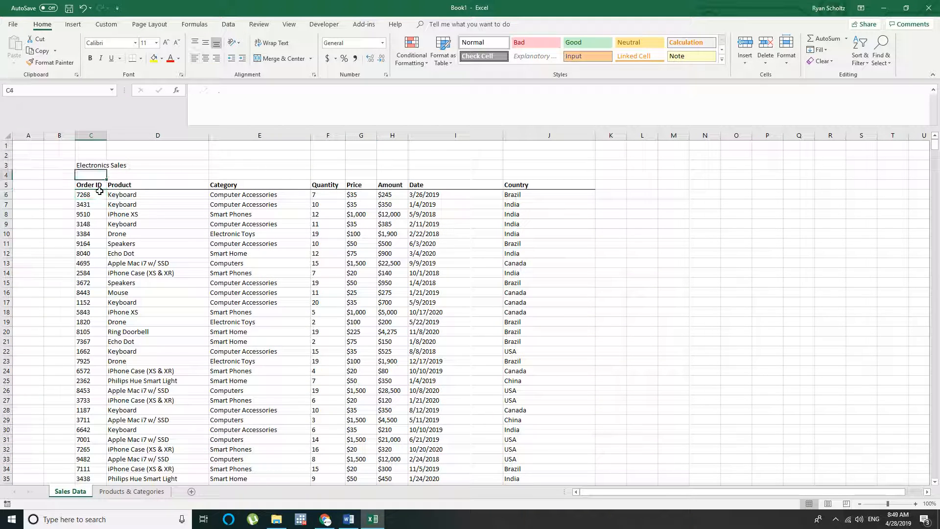
{"action": "key", "text": "Right"}
{"action": "key", "text": "Right"}
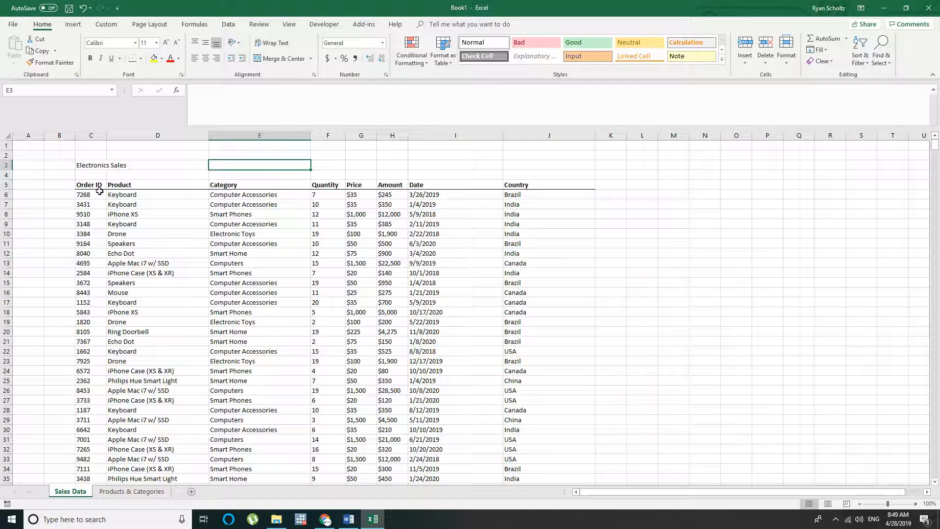
{"action": "type", "text": "Total Sales"}
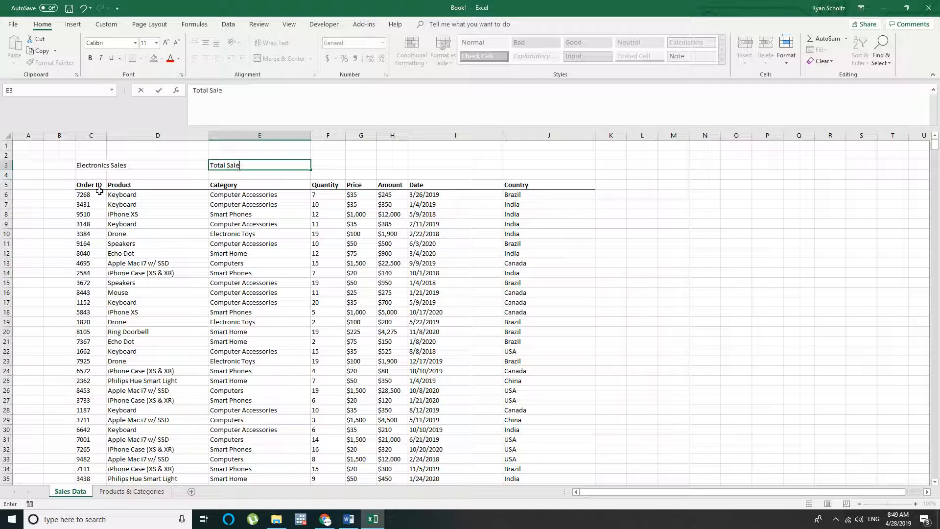
{"action": "key", "text": "Tab"}
Try to count the Order ID column's non-empty cells from C5 downward with a COUNTA formula in F3
{"action": "type", "text": "=countal"}
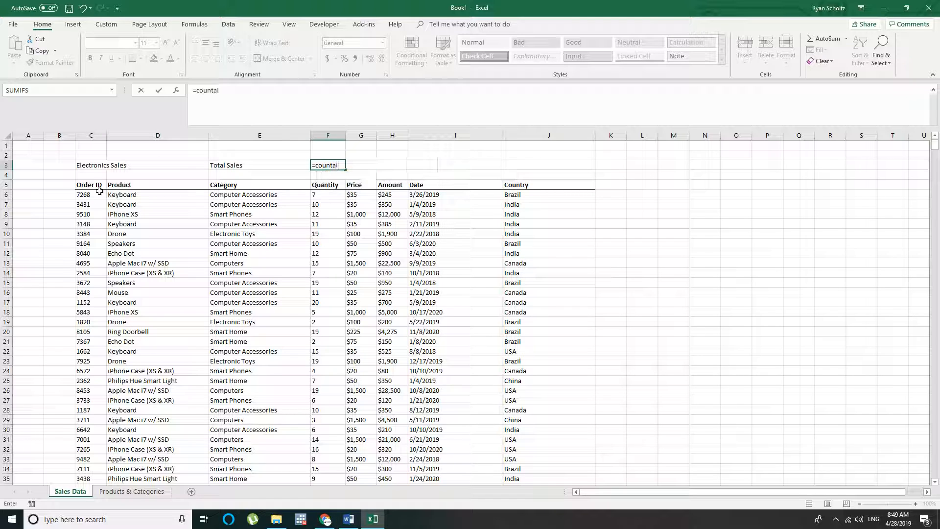
{"action": "key", "text": "BackSpace"}
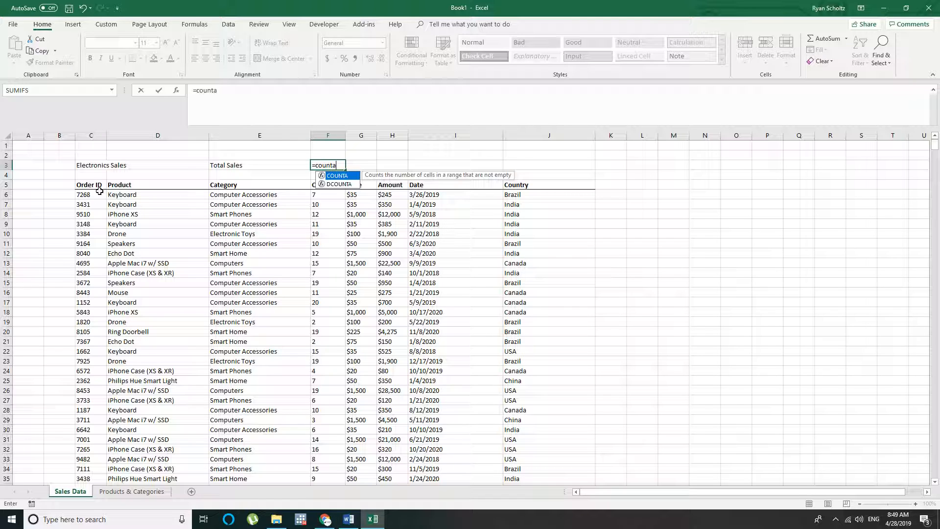
{"action": "type", "text": "("}
{"action": "left_click", "coordinate": [95, 185]}
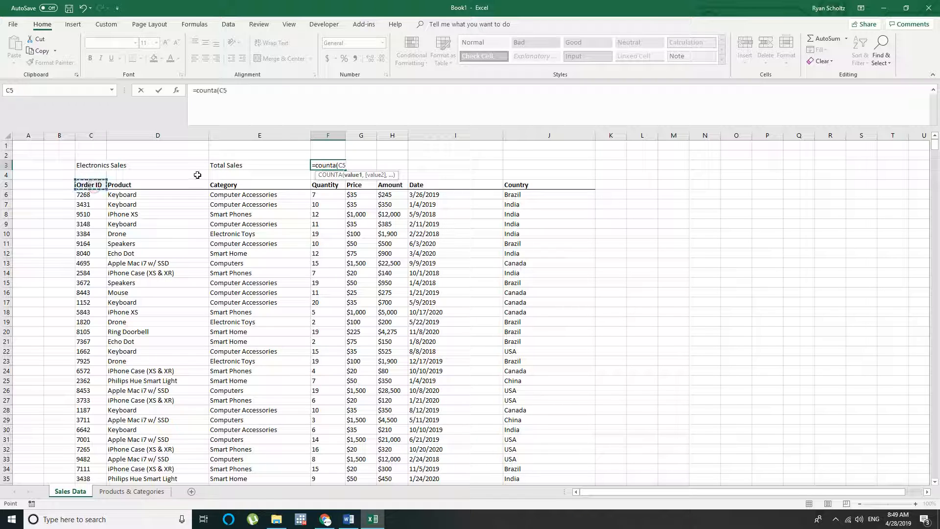
{"action": "type", "text": ":C5C9999"}
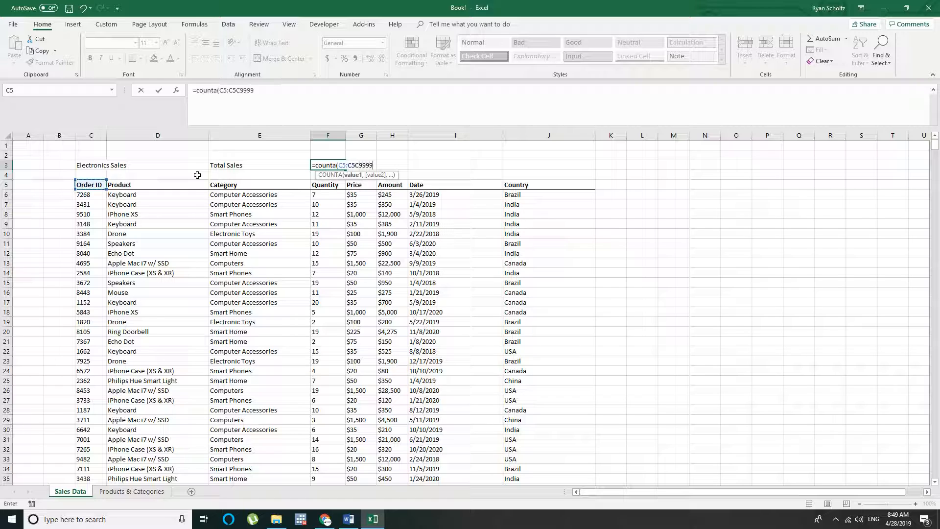
{"action": "type", "text": "9)"}
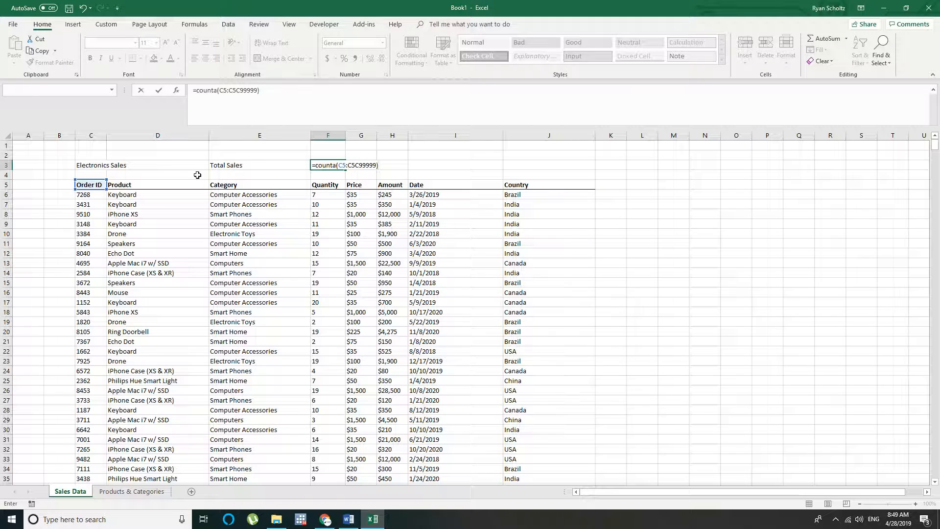
{"action": "key", "text": "Return"}
{"action": "key", "text": "Return"}
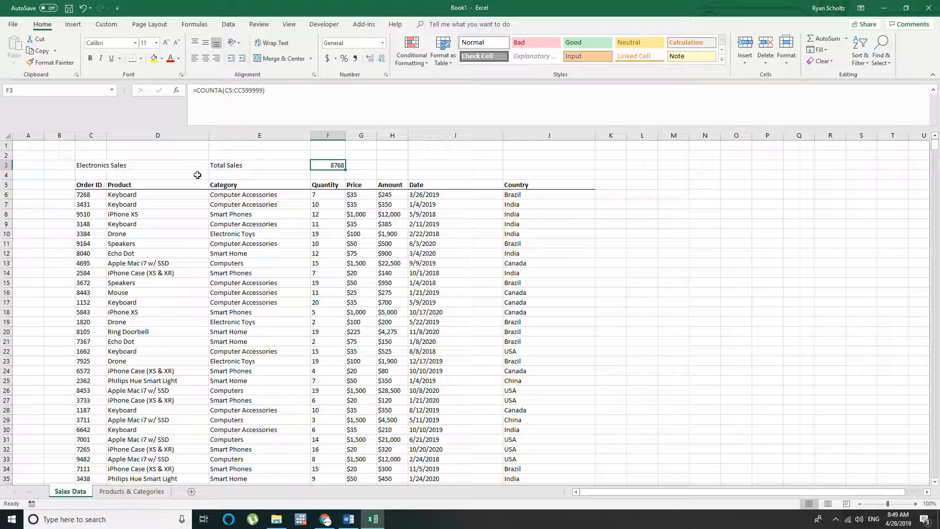
Clear the COUNTA formula from F3 and the Total Sales label from E3
{"action": "key", "text": "Delete"}
{"action": "key", "text": "Left"}
{"action": "key", "text": "Delete"}
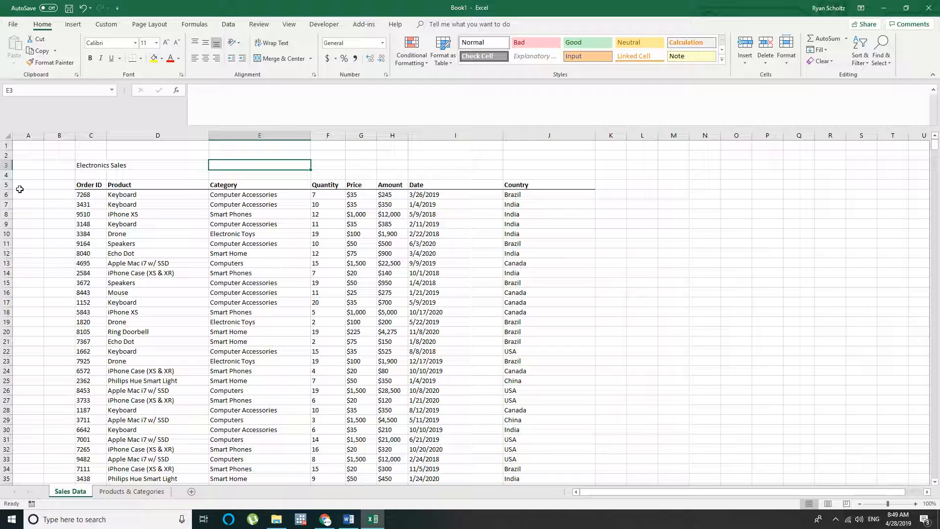
Examine the end of the Order ID column to check where the data stops and what lies below it
{"action": "left_click", "coordinate": [81, 192]}
{"action": "key", "text": "ctrl+Down"}
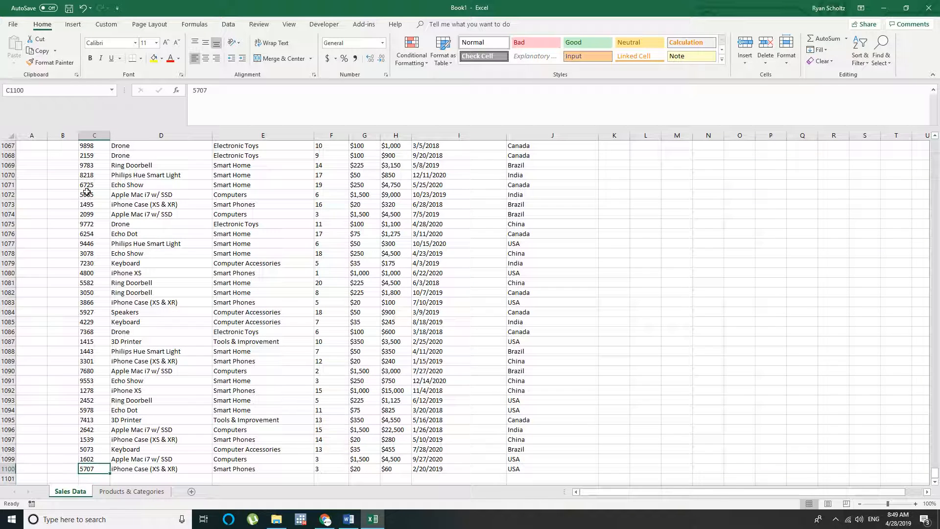
{"action": "key", "text": "Down"}
{"action": "key", "text": "Down"}
{"action": "key", "text": "Down"}
{"action": "key", "text": "Up"}
{"action": "key", "text": "Up"}
{"action": "key", "text": "Up"}
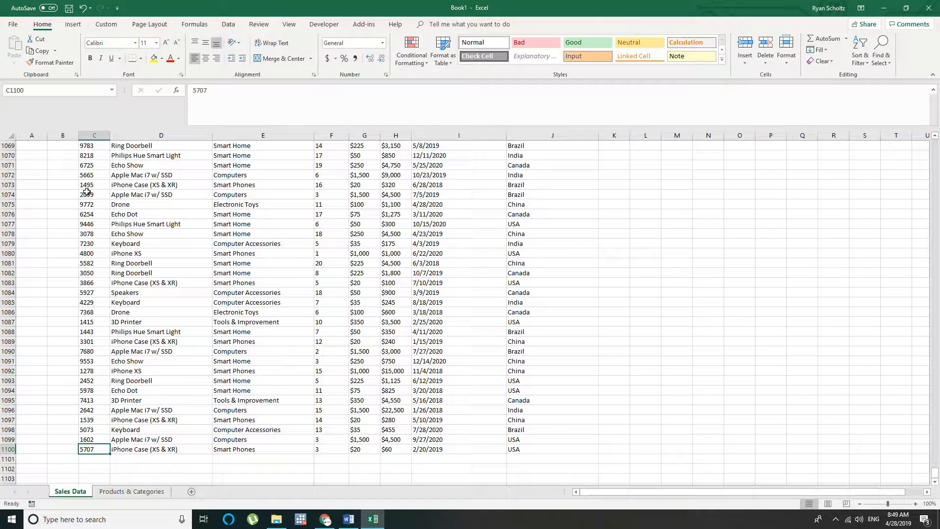
{"action": "key", "text": "ctrl+Up"}
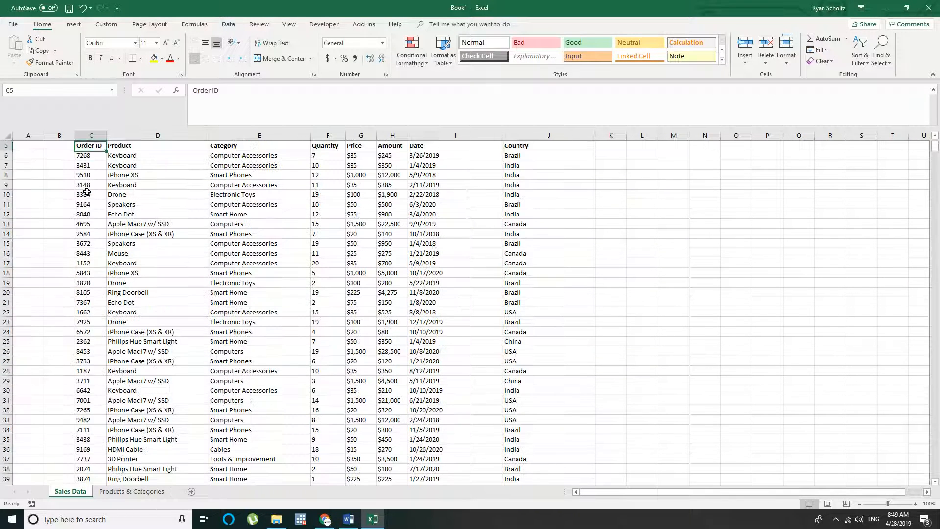
Enter the formula =COUNTIF(C:C, "<>" & "") in E3 to count the non-empty cells of column C
{"action": "key", "text": "Up"}
{"action": "key", "text": "Up"}
{"action": "key", "text": "Up"}
{"action": "key", "text": "Up"}
{"action": "key", "text": "Down"}
{"action": "key", "text": "Down"}
{"action": "key", "text": "Right"}
{"action": "key", "text": "Right"}
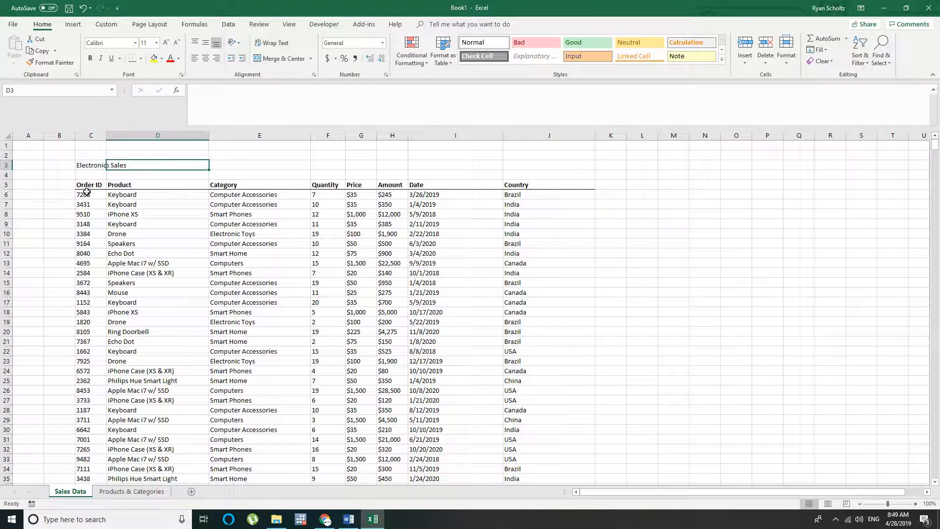
{"action": "type", "text": "=count"}
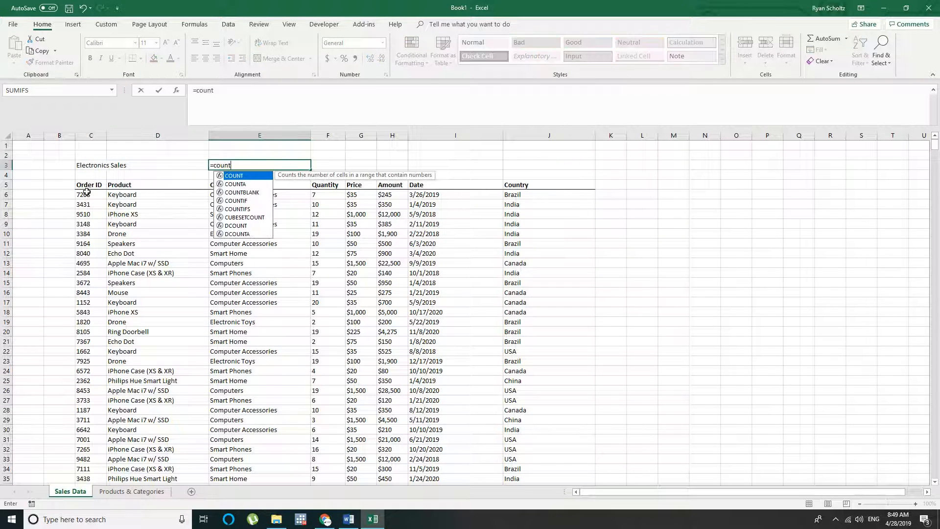
{"action": "type", "text": "if("}
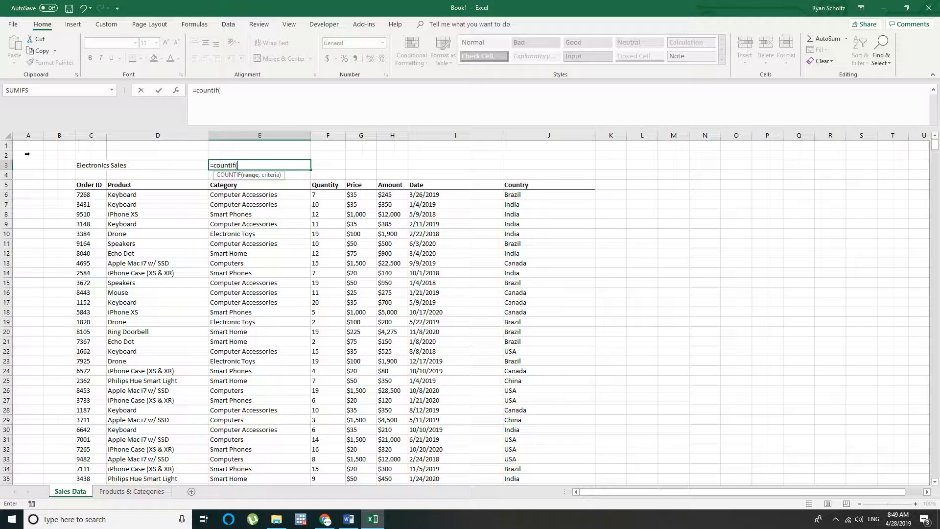
{"action": "left_click", "coordinate": [91, 135]}
{"action": "type", "text": ", <>\""}
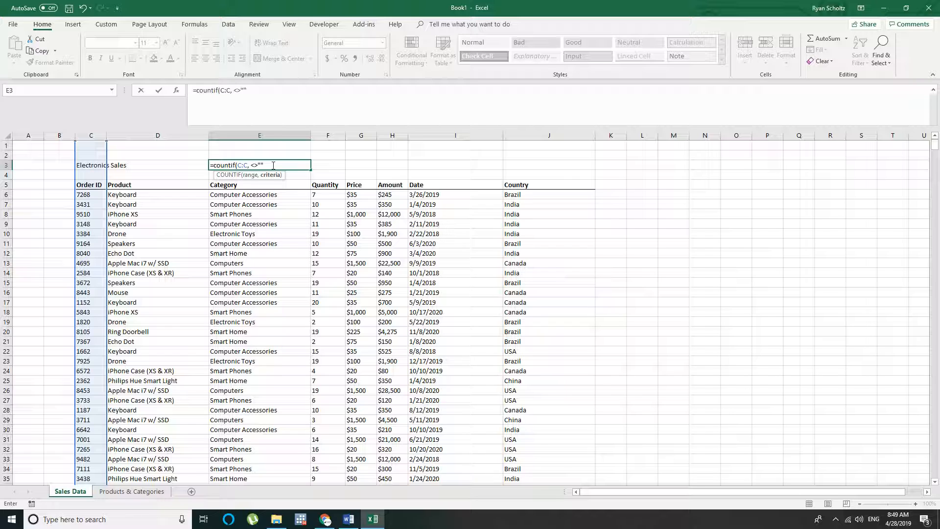
{"action": "type", "text": "\")"}
{"action": "key", "text": "Return"}
{"action": "key", "text": "Return"}
{"action": "type", "text": "\" &"}
{"action": "key", "text": "Return"}
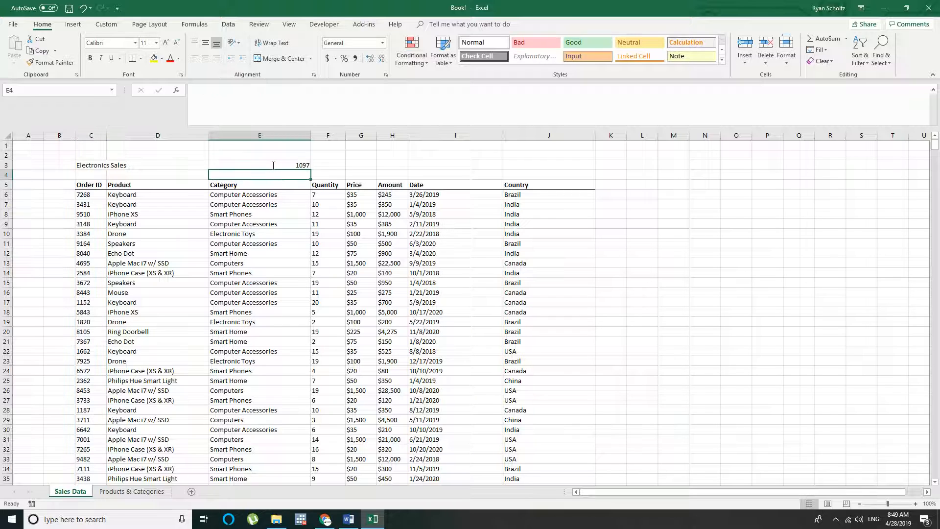
Left-align cell E3 and subtract 2 at the end of its COUNTIF formula
{"action": "left_click", "coordinate": [274, 165]}
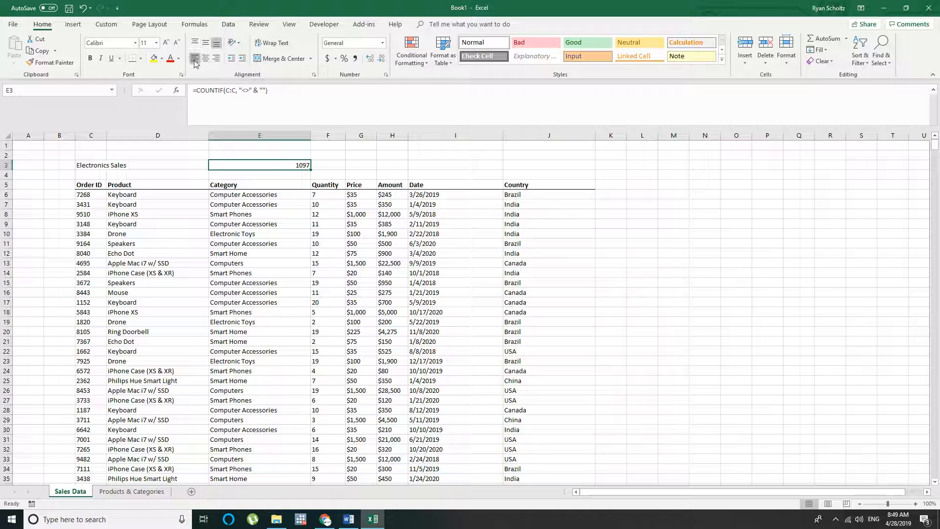
{"action": "double_click", "coordinate": [219, 165]}
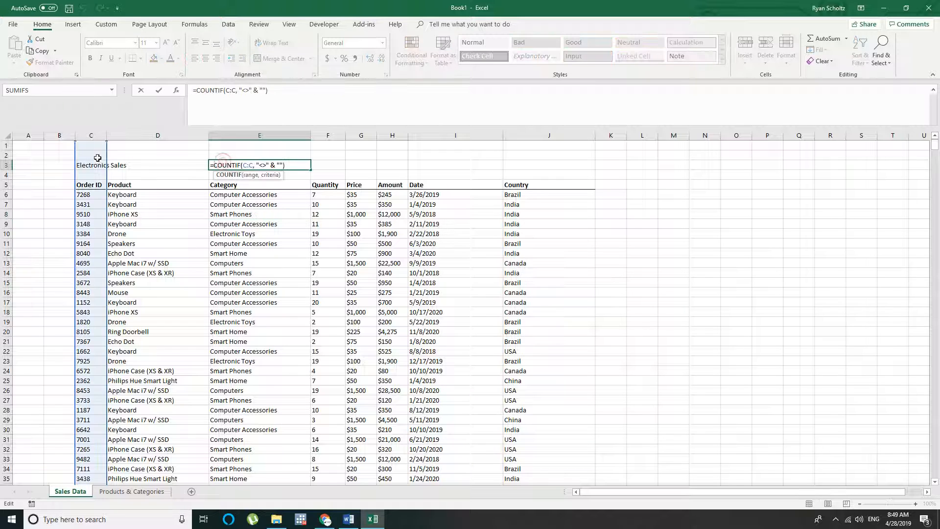
{"action": "left_click", "coordinate": [293, 166]}
{"action": "type", "text": "- "}
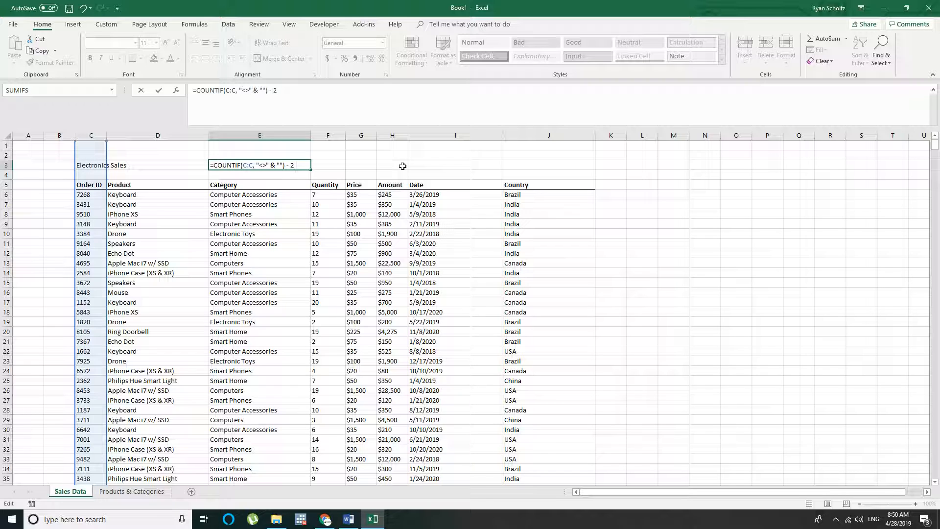
{"action": "type", "text": "2"}
{"action": "key", "text": "Return"}
{"action": "key", "text": "Up"}
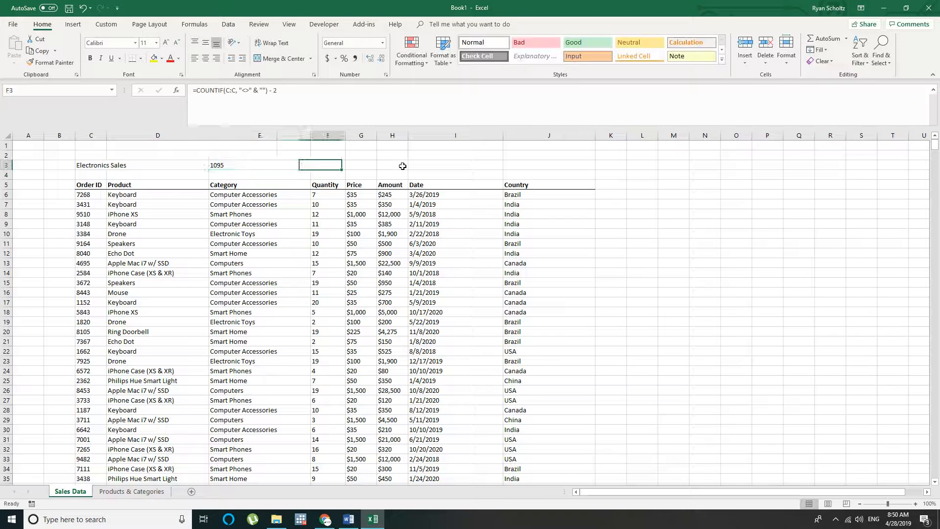
{"action": "key", "text": "Left"}
{"action": "key", "text": "Right"}
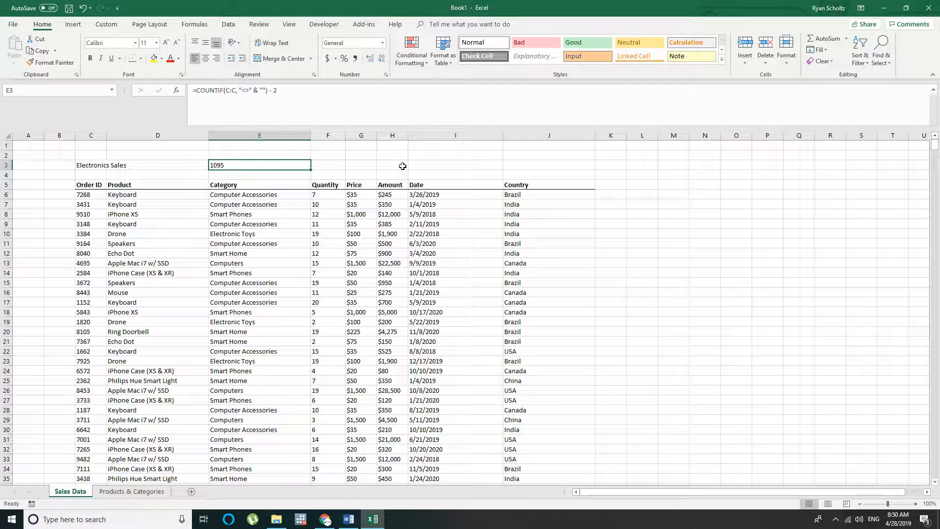
{"action": "key", "text": "Left"}
{"action": "key", "text": "Left"}
{"action": "key", "text": "Right"}
{"action": "key", "text": "Right"}
{"action": "key", "text": "Left"}
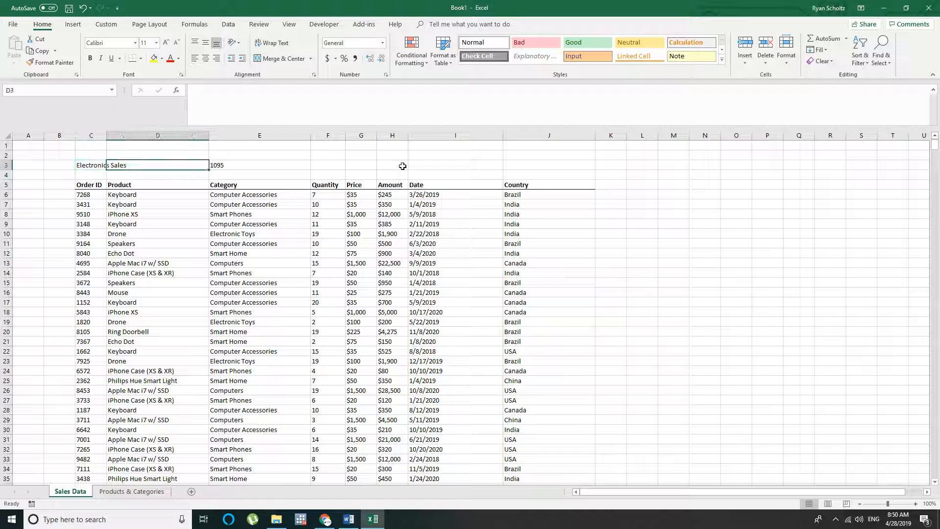
{"action": "key", "text": "Left"}
{"action": "key", "text": "Right"}
{"action": "key", "text": "Right"}
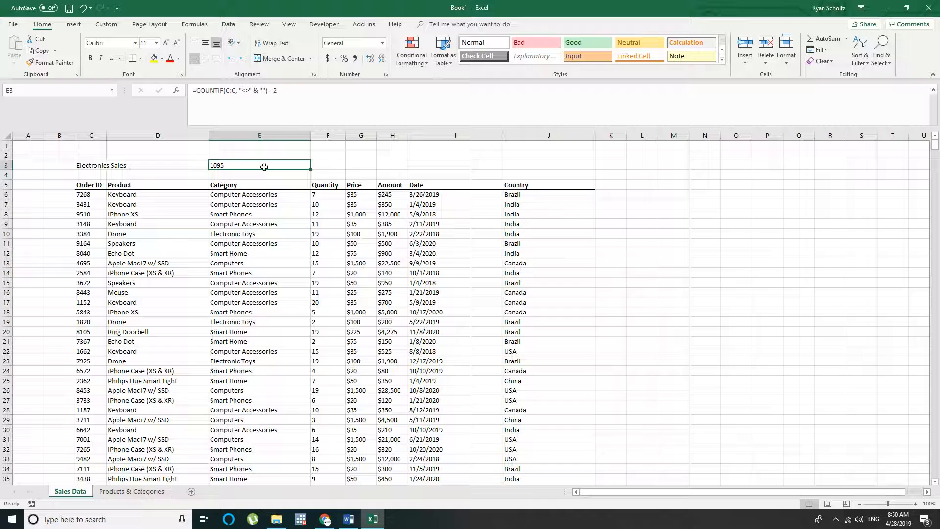
Review the range and the "<>" & "" criterion of the COUNTIF formula in E3, leaving the formula as it is
{"action": "double_click", "coordinate": [249, 166]}
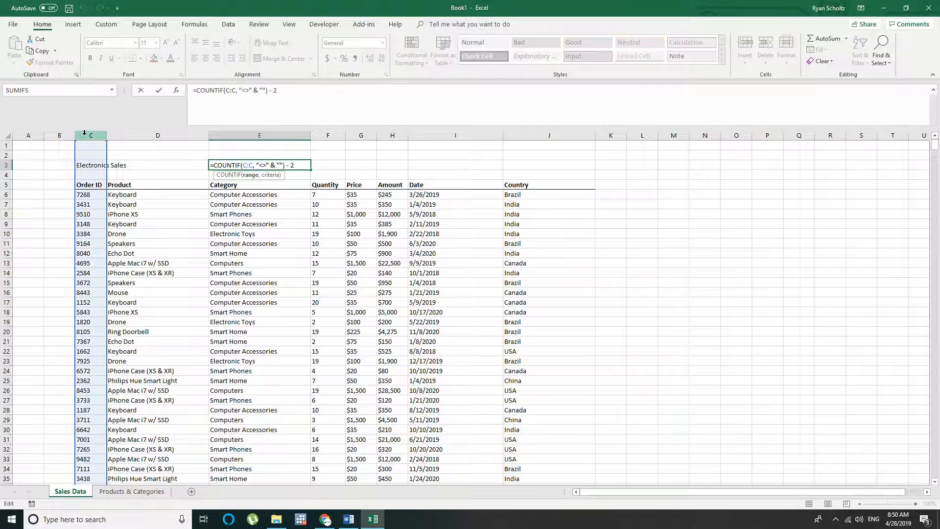
{"action": "left_click_drag", "start_coordinate": [256, 165], "coordinate": [281, 166]}
{"action": "left_click", "coordinate": [258, 165]}
{"action": "left_click_drag", "start_coordinate": [270, 165], "coordinate": [276, 165]}
{"action": "left_click", "coordinate": [281, 165]}
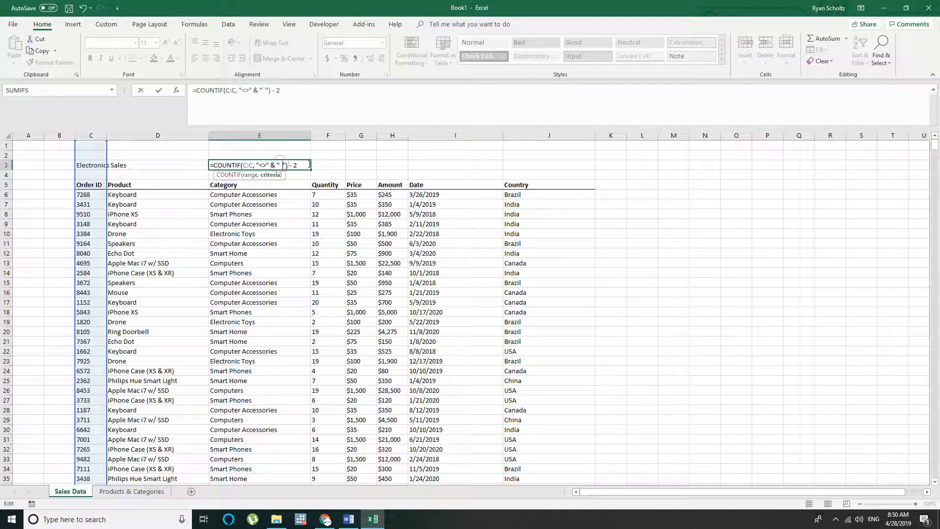
{"action": "key", "text": "BackSpace"}
{"action": "left_click_drag", "start_coordinate": [256, 165], "coordinate": [275, 165]}
{"action": "left_click", "coordinate": [283, 165]}
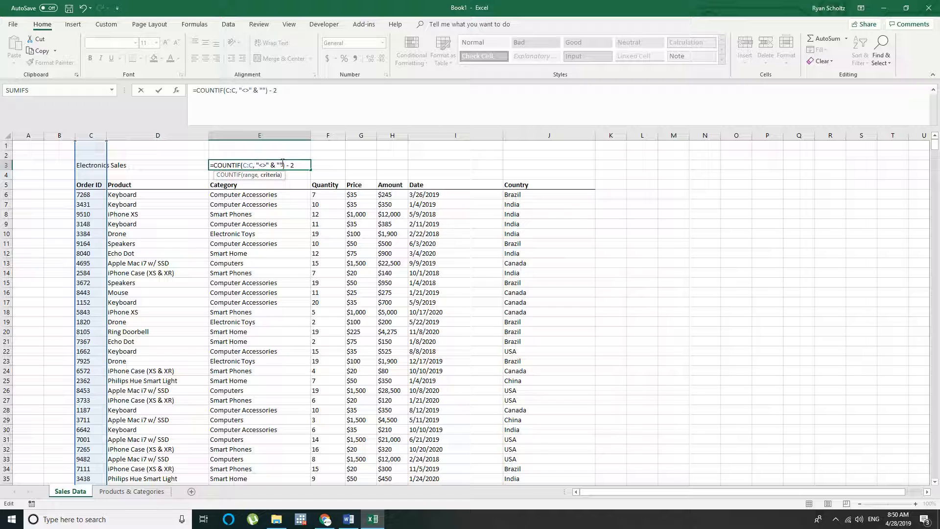
{"action": "key", "text": "ctrl+Return"}
{"action": "left_click", "coordinate": [402, 174]}
{"action": "left_click", "coordinate": [511, 162]}
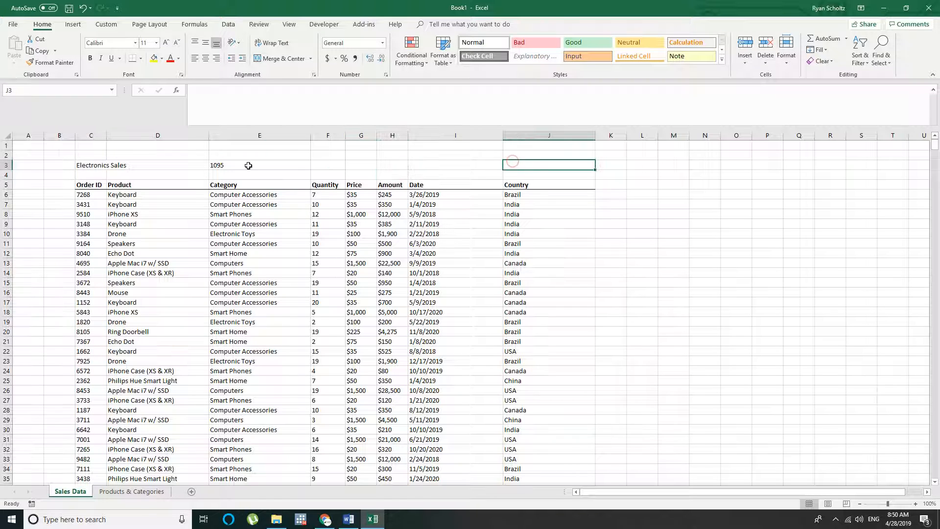
{"action": "left_click_drag", "start_coordinate": [524, 163], "coordinate": [196, 167]}
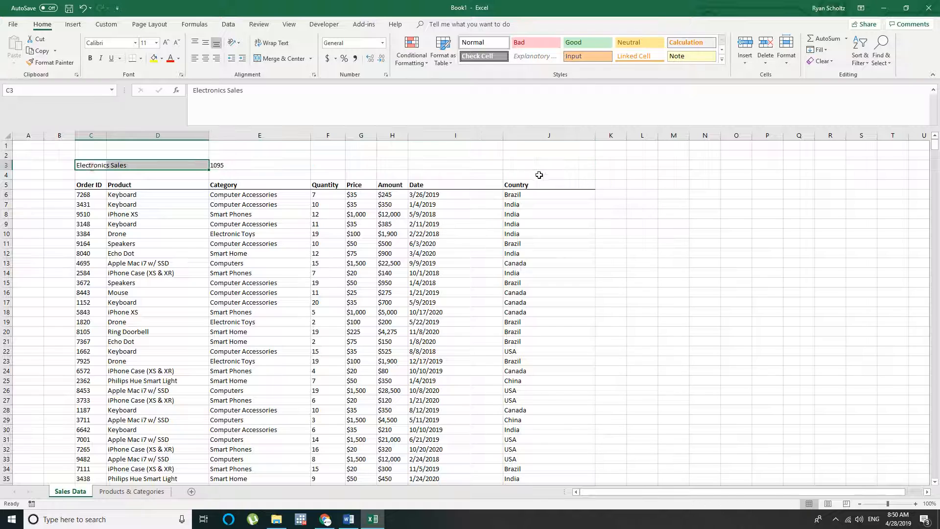
{"action": "left_click", "coordinate": [563, 174]}
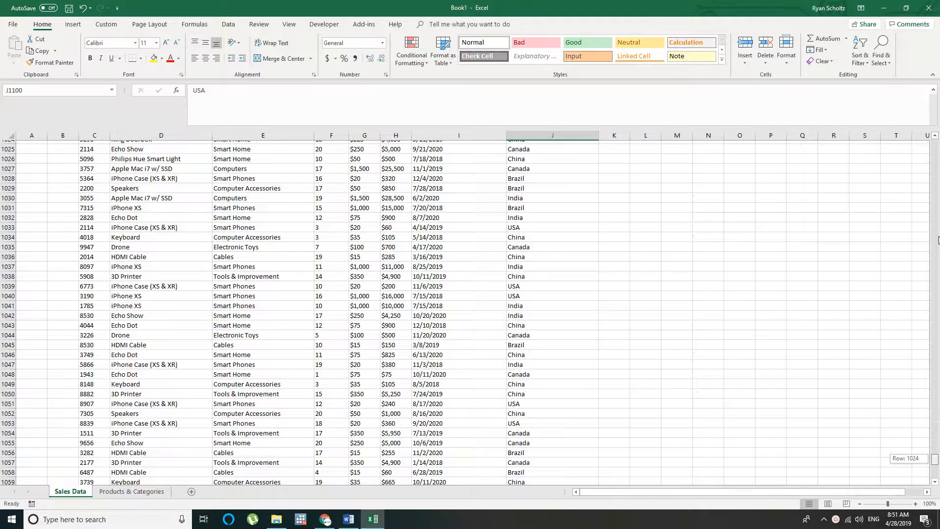
{"action": "left_click_drag", "start_coordinate": [924, 287], "coordinate": [926, 131]}
{"action": "left_click", "coordinate": [145, 230]}
{"action": "left_click", "coordinate": [97, 216]}
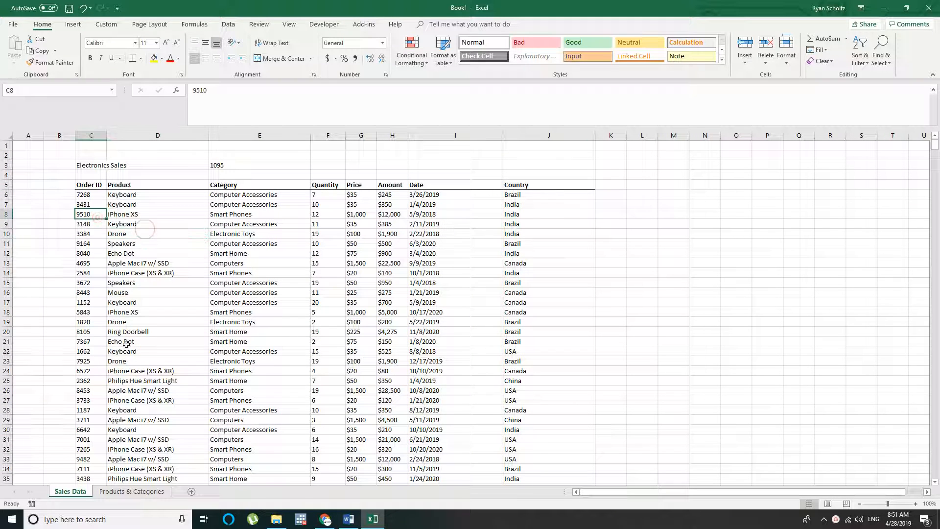
Add a new worksheet, place it before the Sales Data sheet and name it Dashboard
{"action": "left_click", "coordinate": [191, 491]}
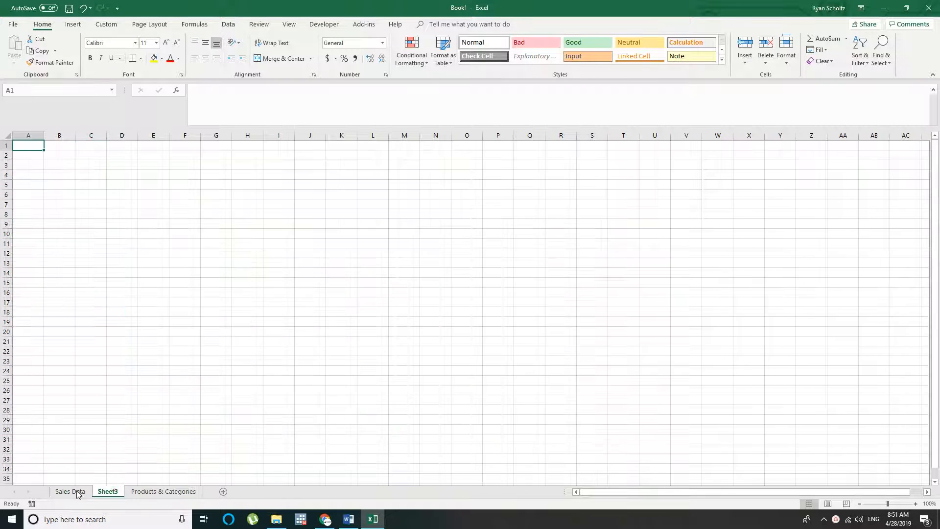
{"action": "left_click_drag", "start_coordinate": [113, 491], "coordinate": [67, 491]}
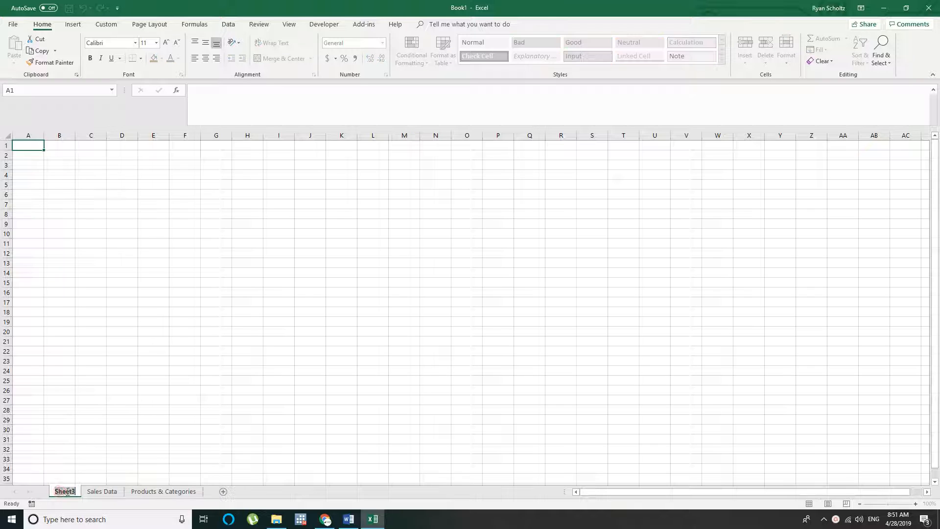
{"action": "type", "text": "Dashbo"}
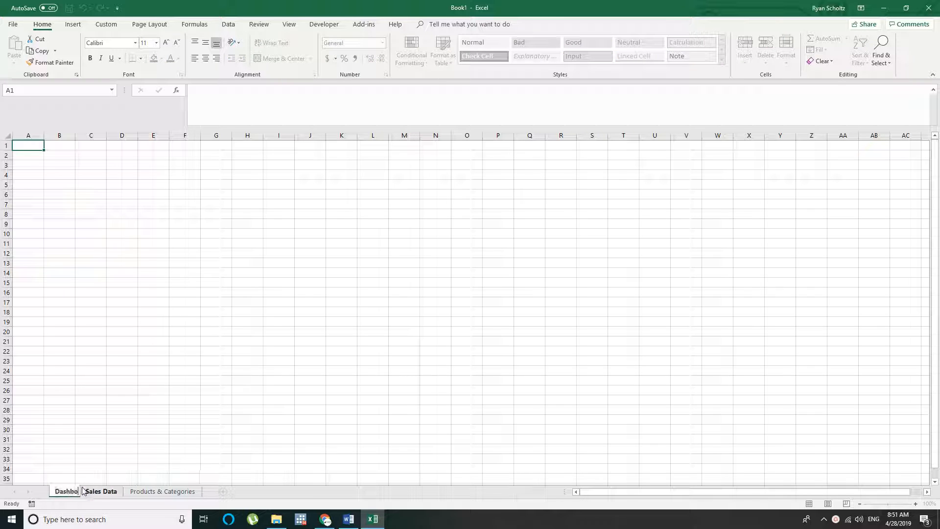
{"action": "type", "text": "ard"}
{"action": "key", "text": "Return"}
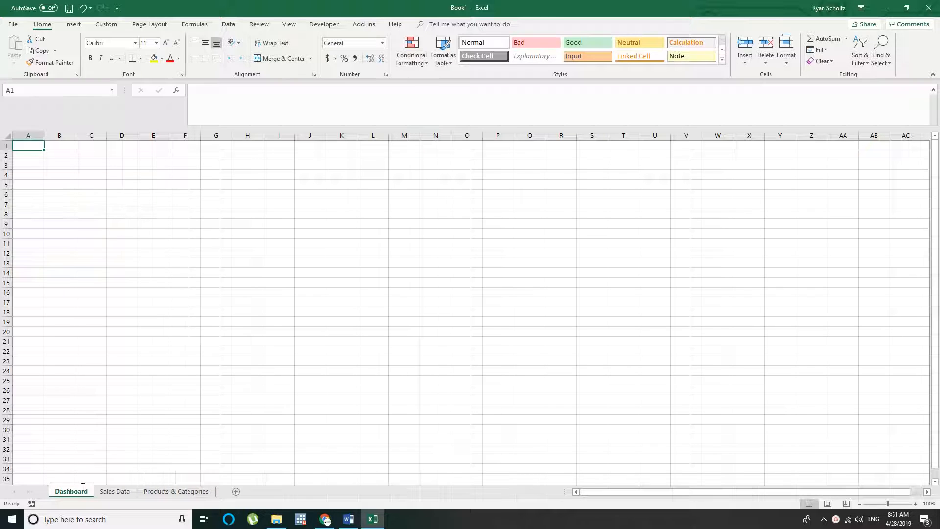
{"action": "left_click", "coordinate": [55, 163]}
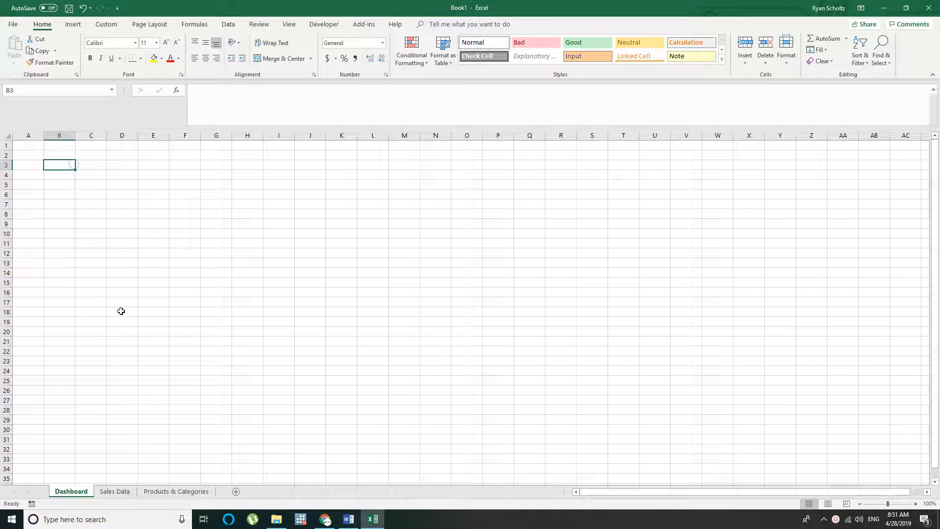
{"action": "left_click", "coordinate": [139, 295]}
{"action": "left_click", "coordinate": [72, 165]}
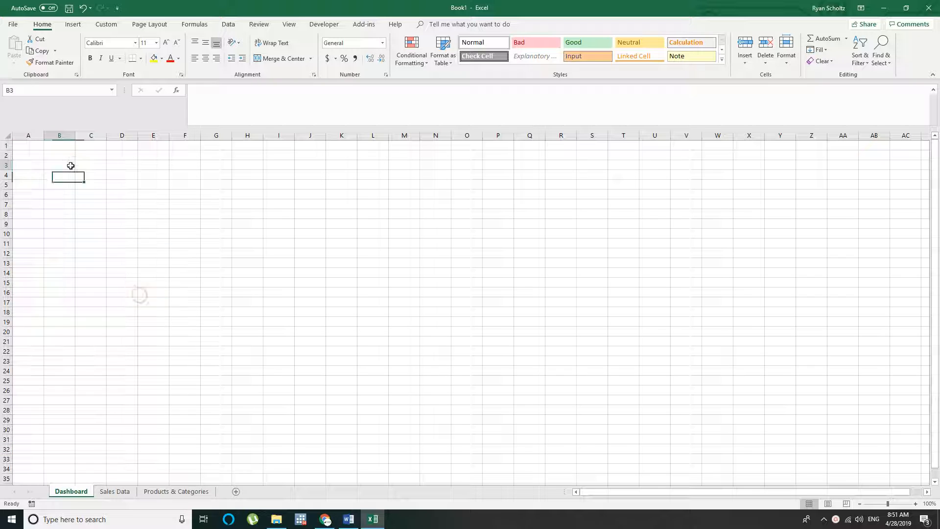
Go to the Sales Data sheet and select the header row from Order ID to Country together with all records beneath it
{"action": "left_click", "coordinate": [115, 491]}
{"action": "left_click", "coordinate": [662, 219]}
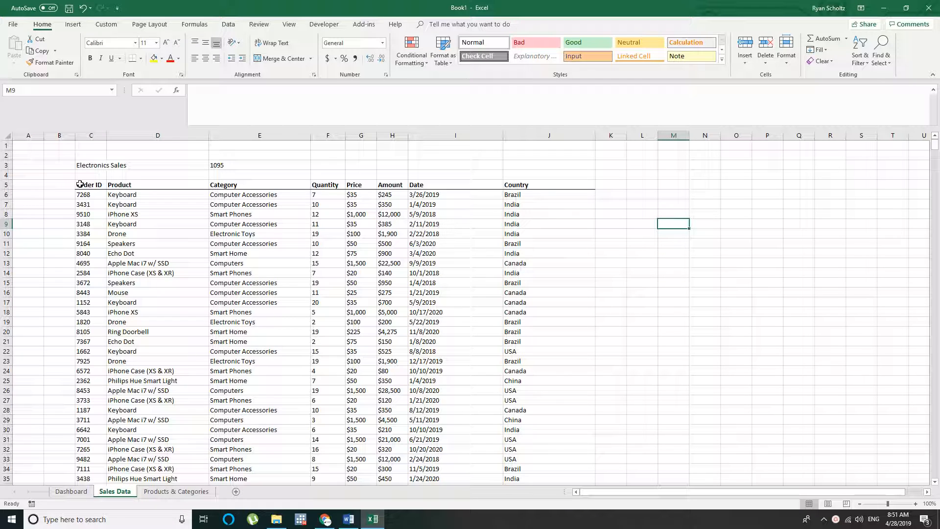
{"action": "left_click_drag", "start_coordinate": [80, 184], "coordinate": [552, 184]}
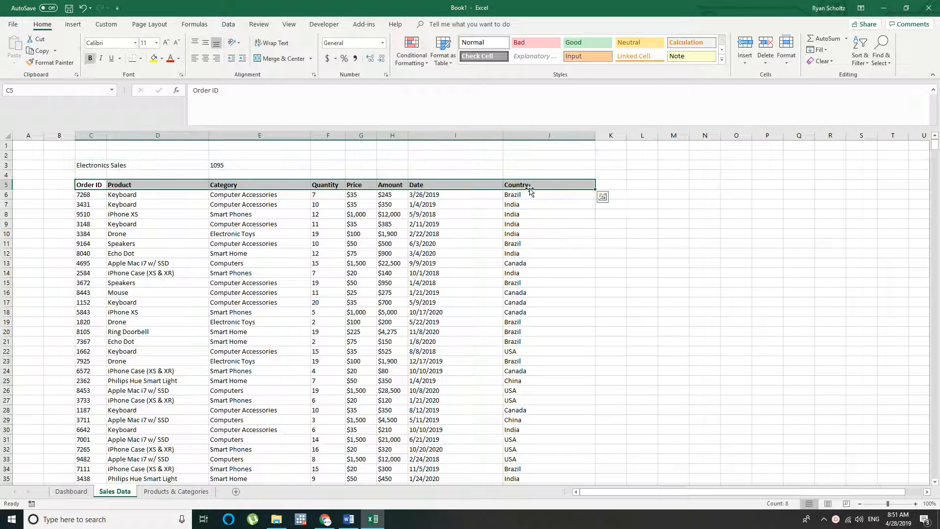
{"action": "key", "text": "ctrl+shift+Down"}
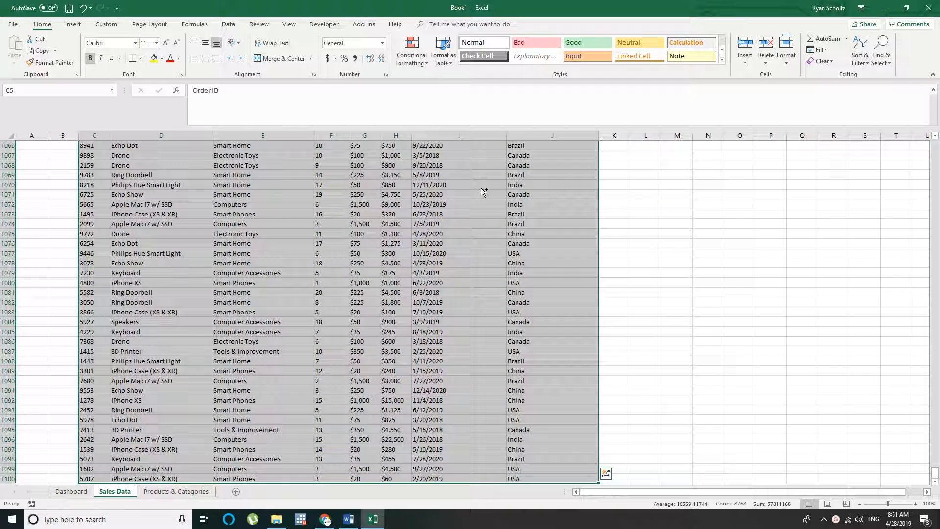
Return to the Order ID header in C5 and reselect the full data range C5:J1100
{"action": "key", "text": "ctrl+Up"}
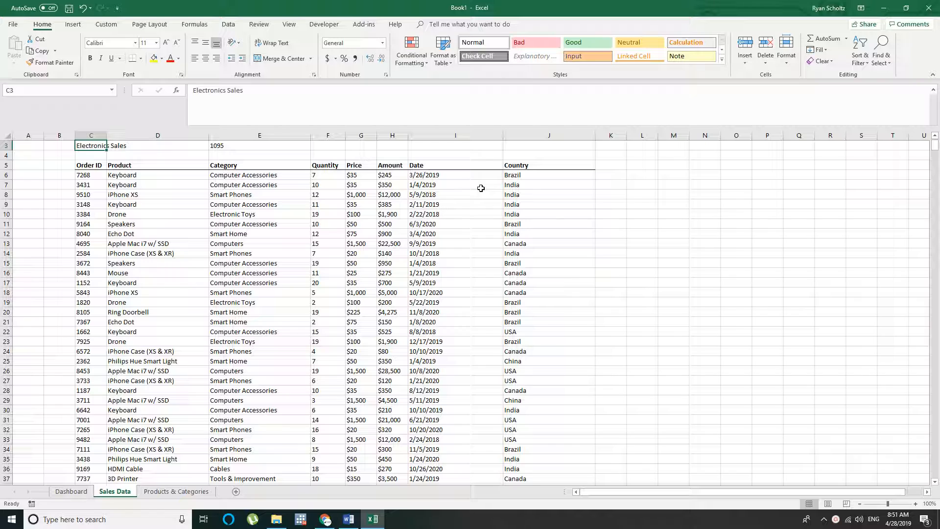
{"action": "key", "text": "Down"}
{"action": "key", "text": "Down"}
{"action": "key", "text": "Down"}
{"action": "key", "text": "Up"}
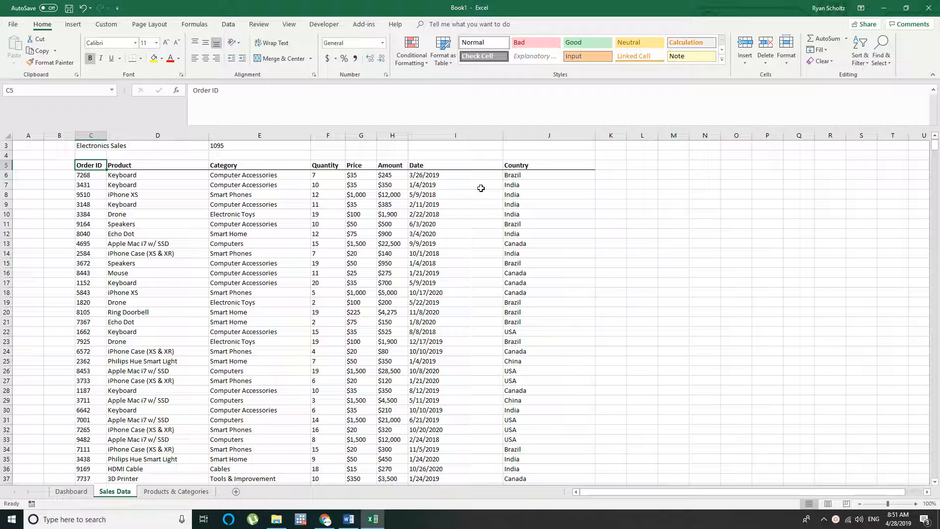
{"action": "key", "text": "ctrl+shift+Right"}
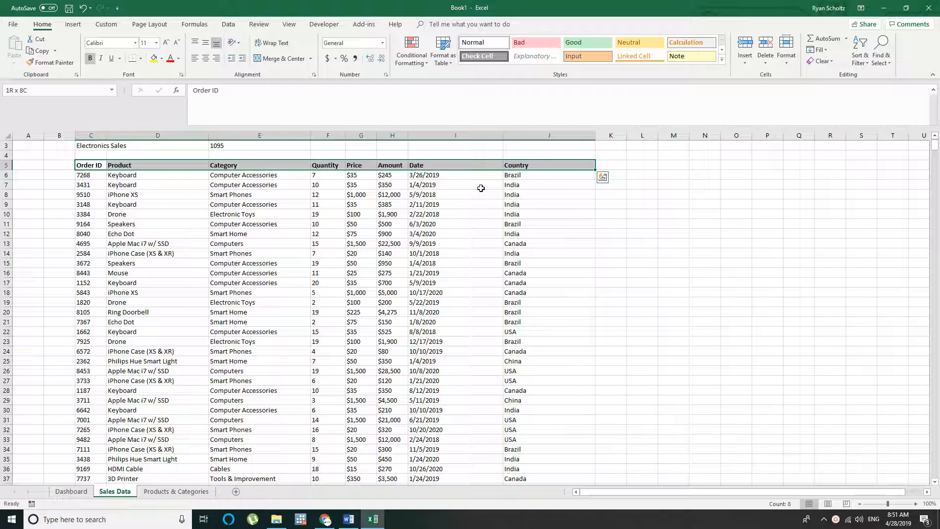
{"action": "key", "text": "ctrl+shift+Down"}
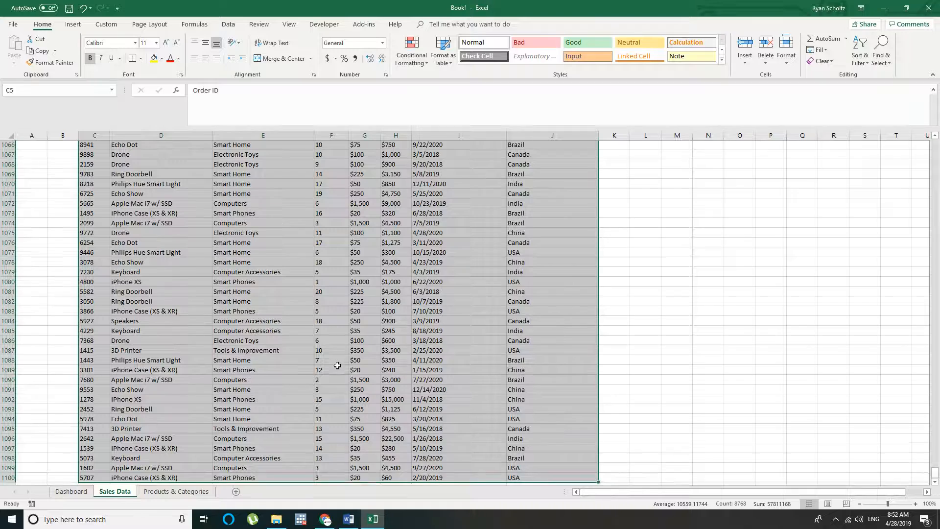
{"action": "scroll", "coordinate": [336, 367], "scroll_direction": "down", "scroll_amount": 2}
{"action": "scroll", "coordinate": [776, 293], "scroll_direction": "up", "scroll_amount": 6}
{"action": "scroll", "coordinate": [776, 294], "scroll_direction": "up", "scroll_amount": 13}
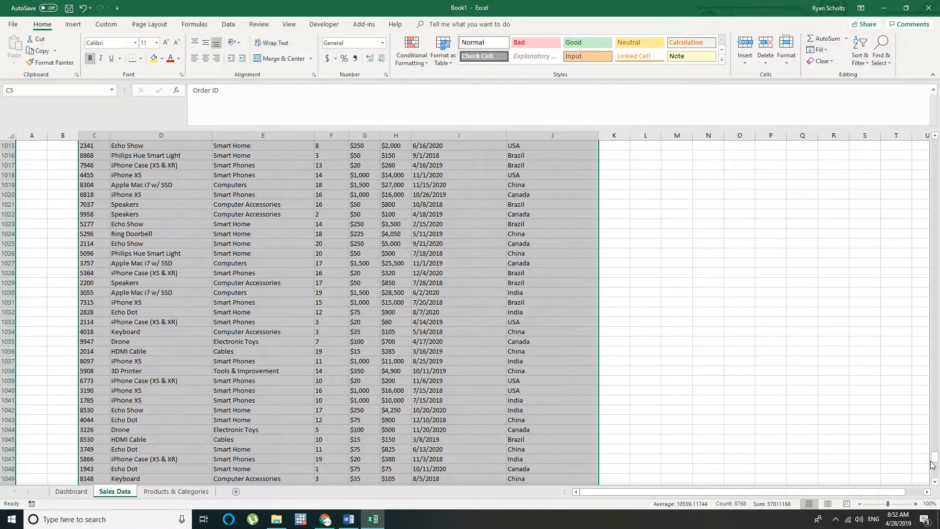
{"action": "left_click_drag", "start_coordinate": [933, 464], "coordinate": [928, 145]}
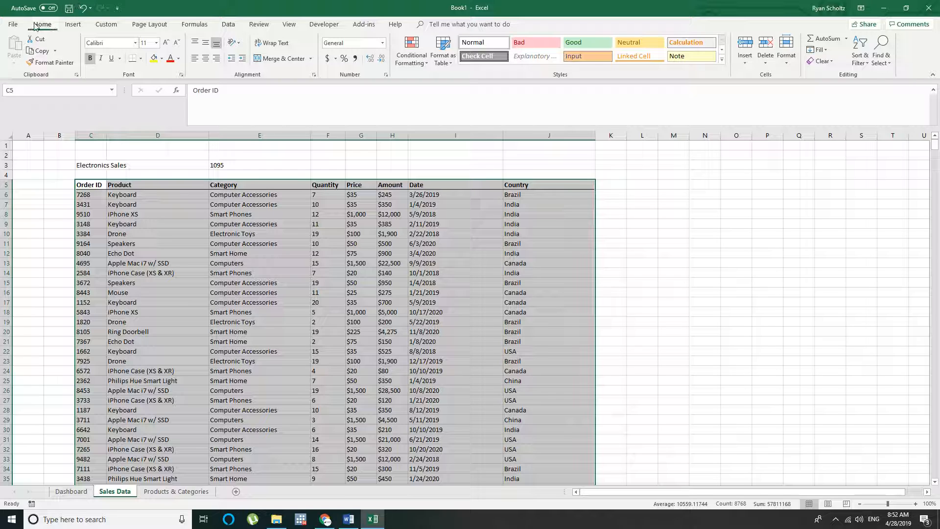
Create a PivotTable from the selected range 'Sales Data'!$C$5:$J$1100 in the existing worksheet at Dashboard!$C$4
{"action": "left_click", "coordinate": [75, 25]}
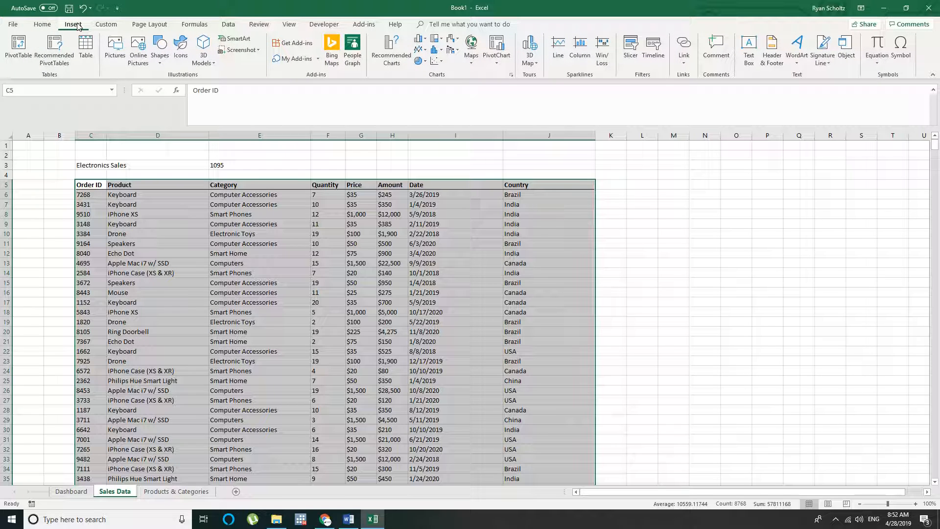
{"action": "left_click", "coordinate": [18, 46]}
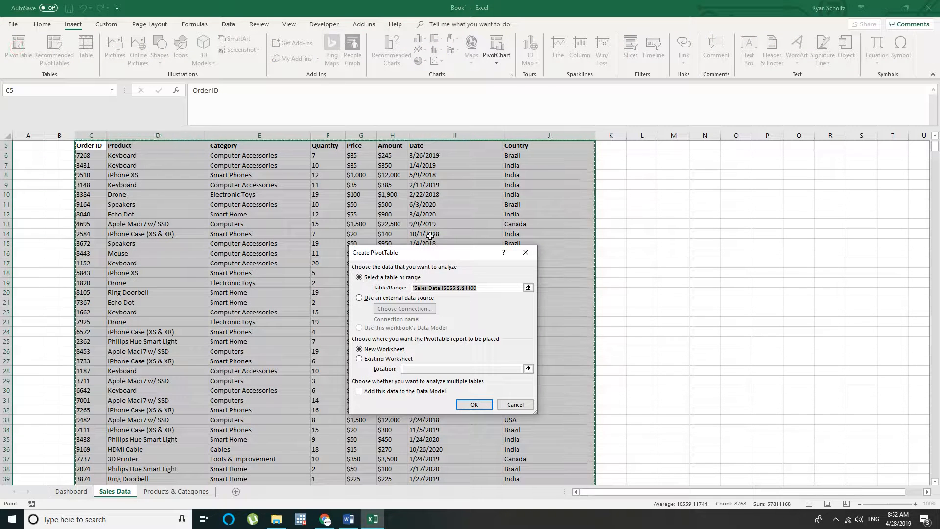
{"action": "left_click_drag", "start_coordinate": [426, 250], "coordinate": [395, 161]}
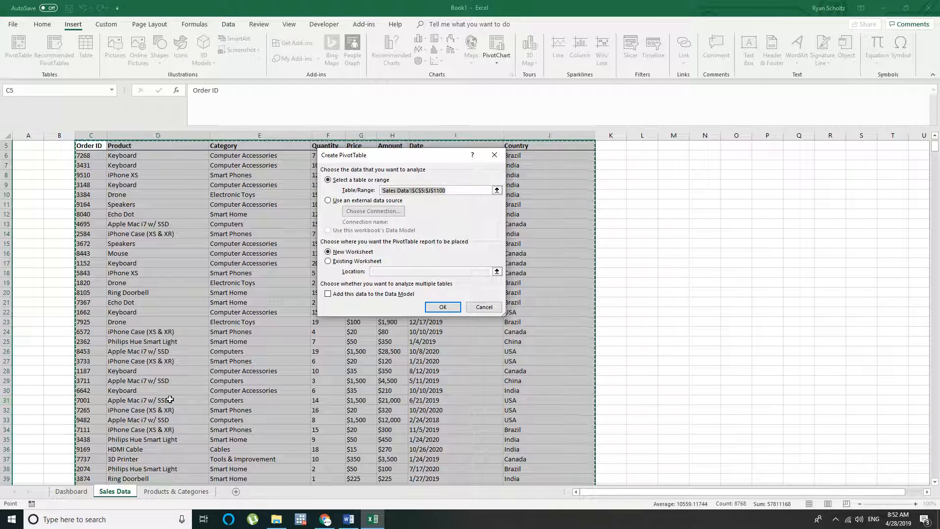
{"action": "mouse_move", "coordinate": [401, 163]}
{"action": "left_mouse_down"}
{"action": "mouse_move", "coordinate": [491, 156]}
{"action": "mouse_move", "coordinate": [330, 184]}
{"action": "mouse_move", "coordinate": [448, 167]}
{"action": "mouse_move", "coordinate": [411, 157]}
{"action": "left_mouse_up"}
{"action": "left_click", "coordinate": [337, 254]}
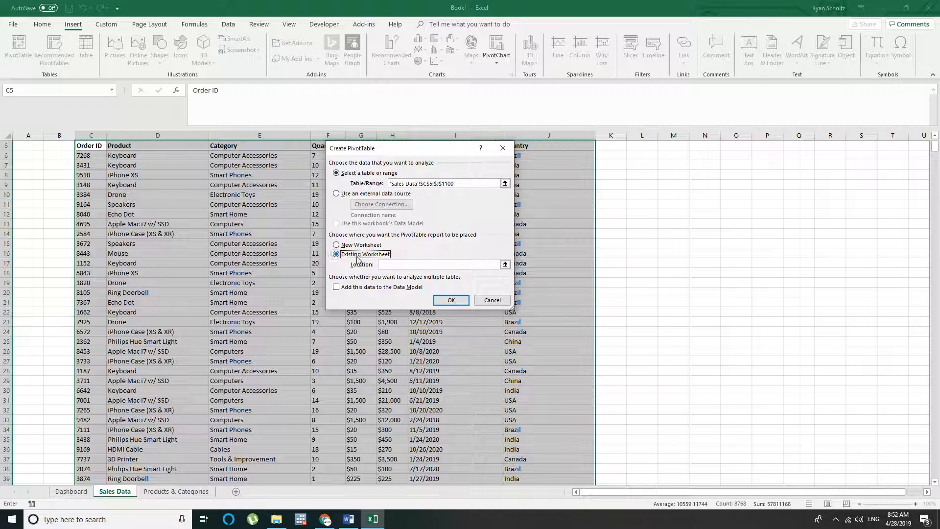
{"action": "left_click", "coordinate": [505, 265]}
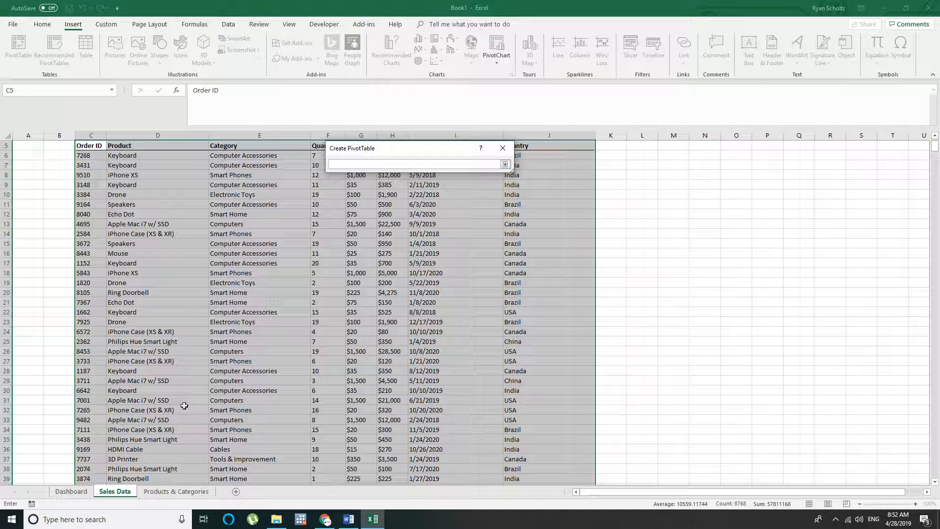
{"action": "left_click", "coordinate": [74, 491]}
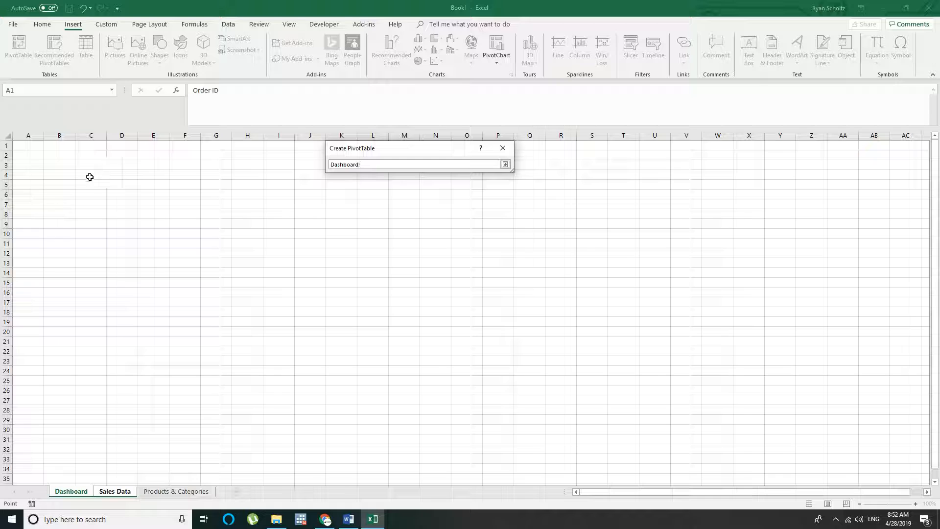
{"action": "left_click", "coordinate": [89, 177]}
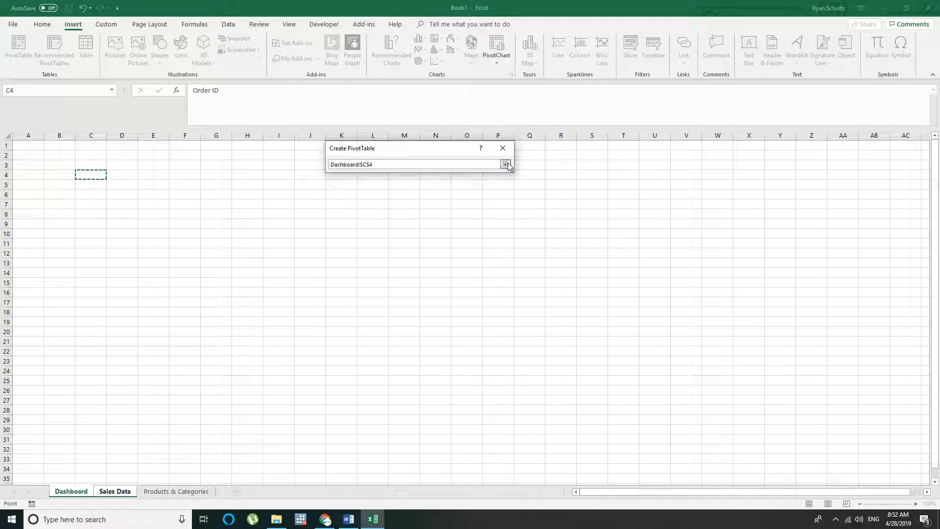
{"action": "left_click", "coordinate": [505, 165]}
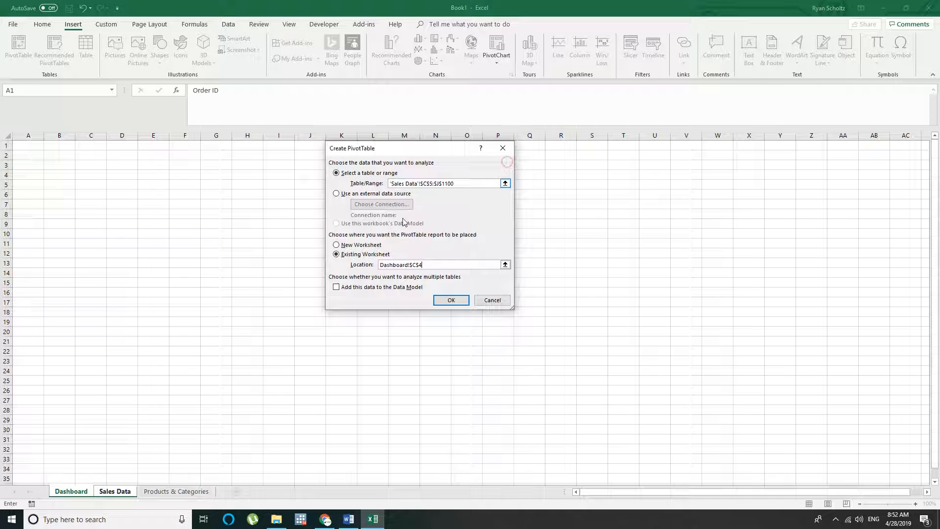
{"action": "left_click", "coordinate": [451, 299]}
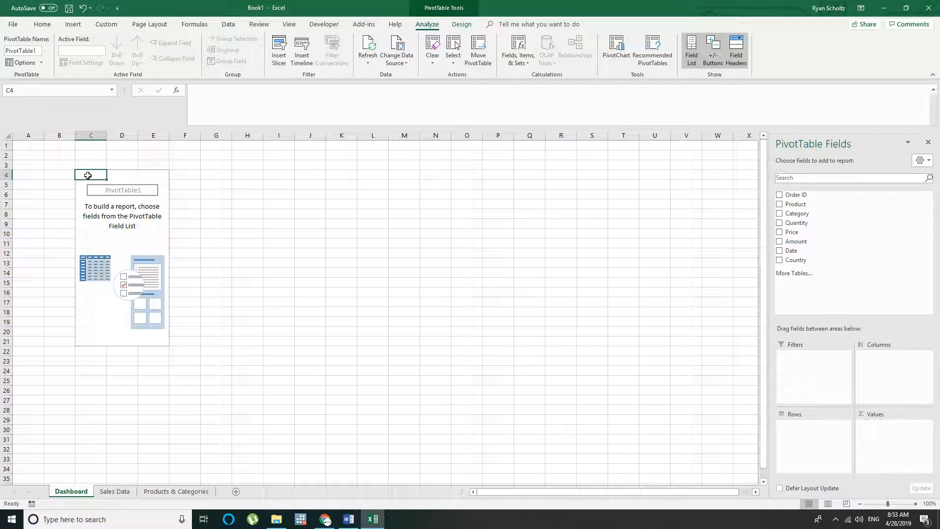
Widen the PivotTable field list, then assign Country to the filters and Product to the rows
{"action": "left_click_drag", "start_coordinate": [769, 161], "coordinate": [368, 175]}
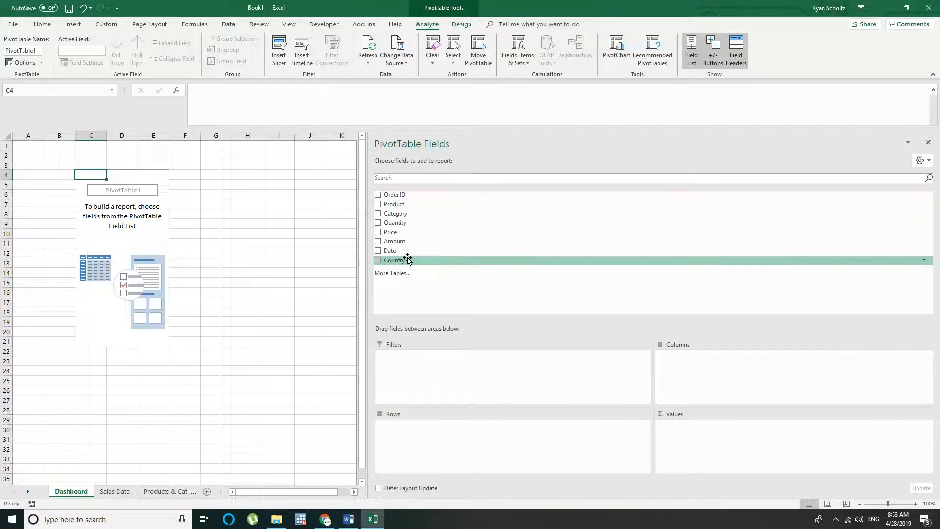
{"action": "left_click_drag", "start_coordinate": [408, 260], "coordinate": [424, 361]}
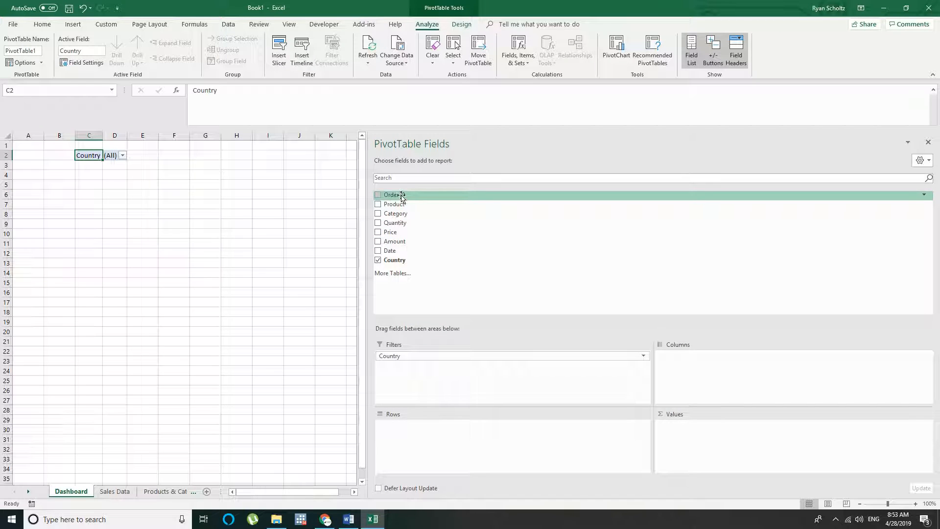
{"action": "left_click_drag", "start_coordinate": [395, 205], "coordinate": [420, 427]}
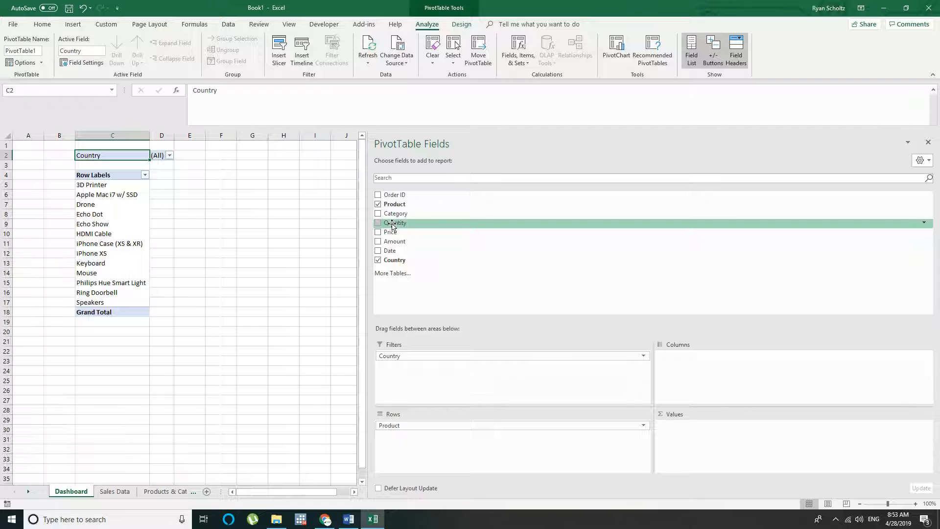
Add Quantity and Amount to the PivotTable values as sums
{"action": "mouse_move", "coordinate": [391, 226]}
{"action": "left_mouse_down"}
{"action": "mouse_move", "coordinate": [682, 374]}
{"action": "mouse_move", "coordinate": [704, 370]}
{"action": "mouse_move", "coordinate": [688, 357]}
{"action": "mouse_move", "coordinate": [500, 300]}
{"action": "mouse_move", "coordinate": [420, 254]}
{"action": "mouse_move", "coordinate": [425, 241]}
{"action": "mouse_move", "coordinate": [406, 225]}
{"action": "left_mouse_up"}
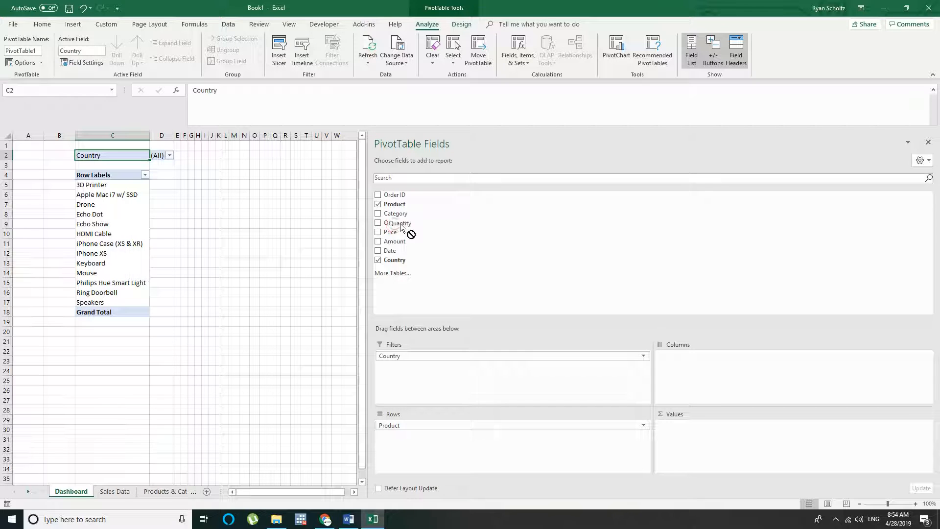
{"action": "left_click_drag", "start_coordinate": [407, 230], "coordinate": [714, 439]}
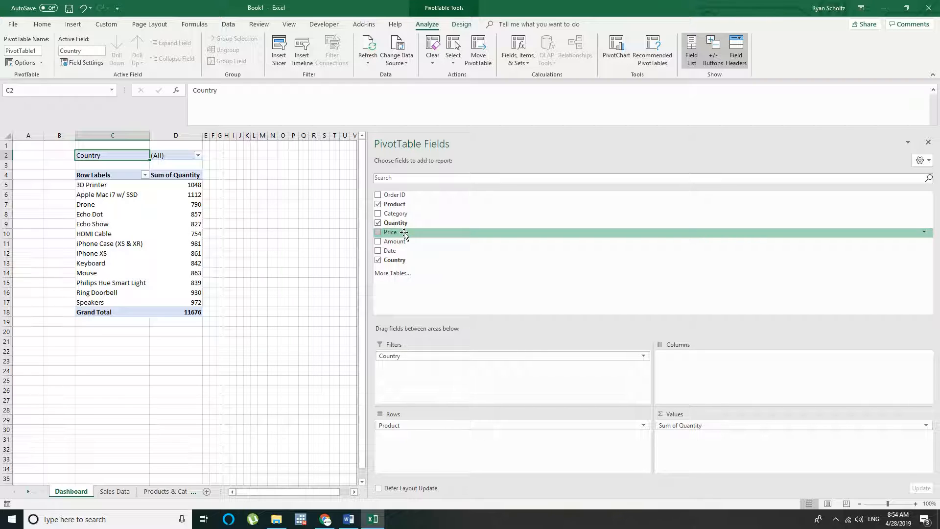
{"action": "left_click_drag", "start_coordinate": [399, 242], "coordinate": [702, 427]}
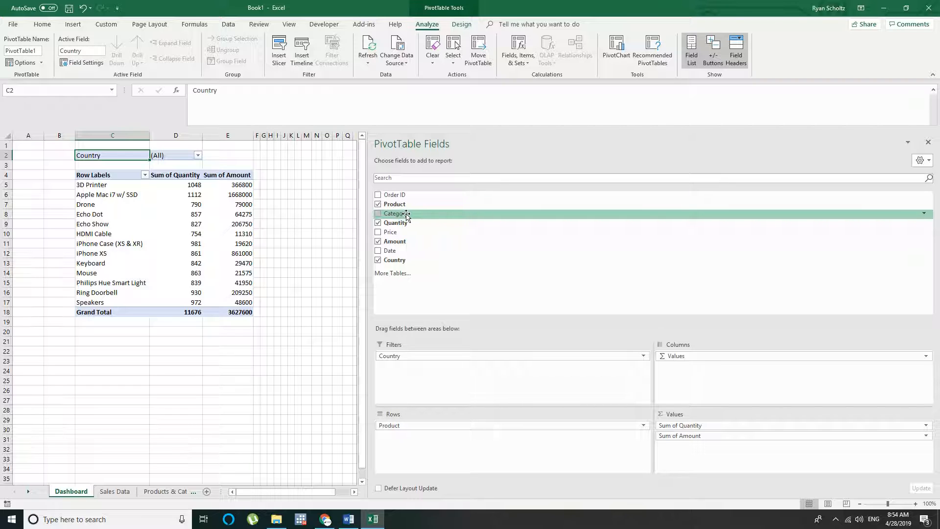
Add Category and Date as further PivotTable filters below Country and close the field list
{"action": "left_click_drag", "start_coordinate": [407, 216], "coordinate": [421, 372]}
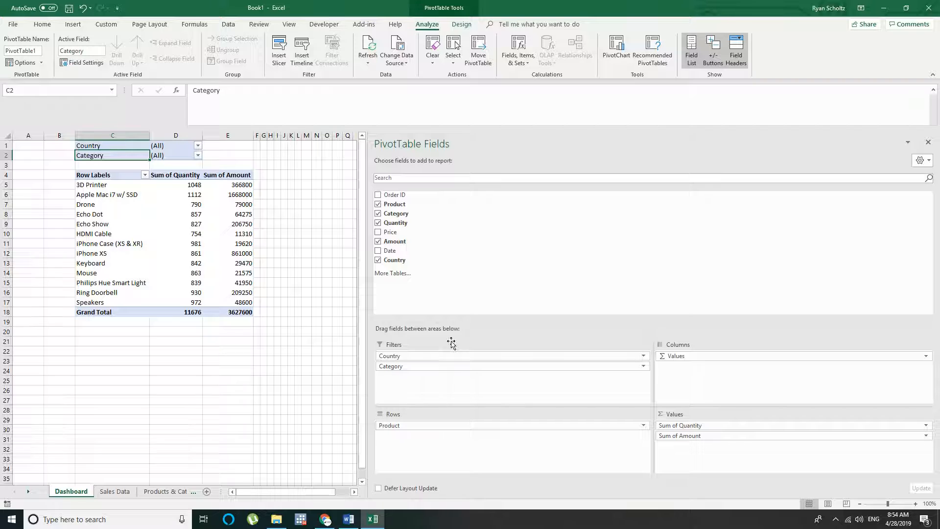
{"action": "left_click_drag", "start_coordinate": [390, 250], "coordinate": [436, 372]}
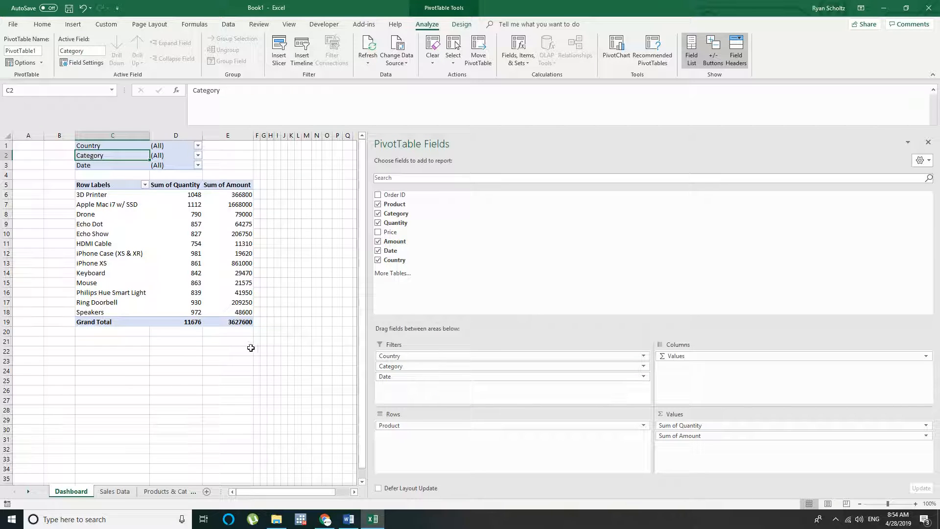
{"action": "left_click", "coordinate": [928, 143]}
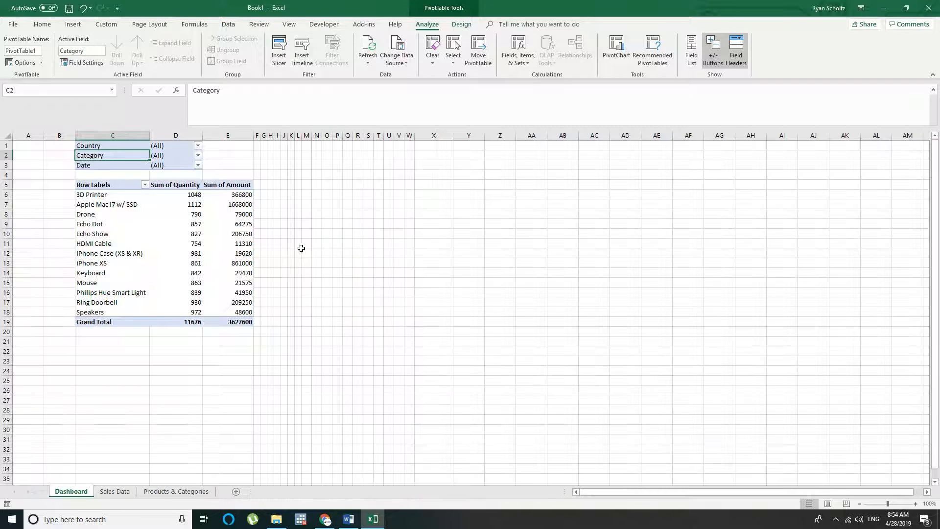
Fill all cells of the Dashboard sheet with white
{"action": "left_click_drag", "start_coordinate": [93, 136], "coordinate": [255, 136]}
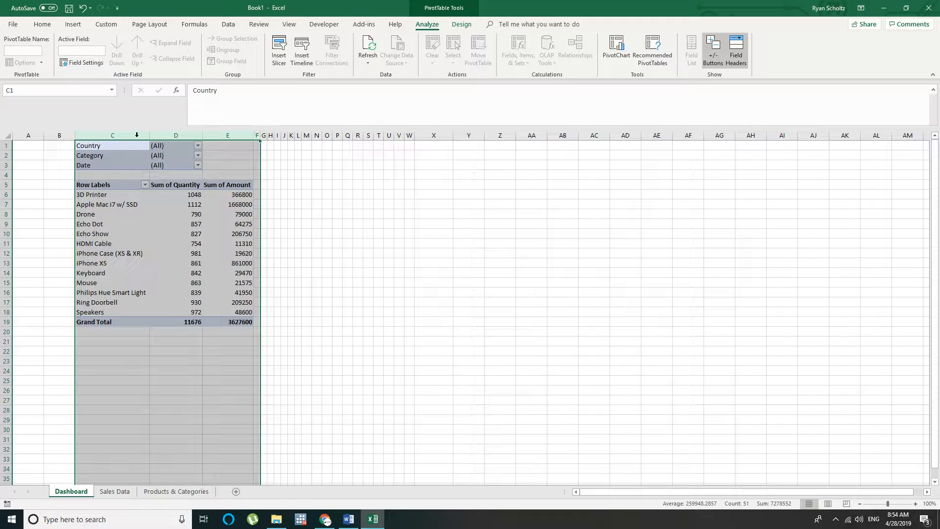
{"action": "left_click", "coordinate": [9, 133]}
{"action": "left_click", "coordinate": [54, 23]}
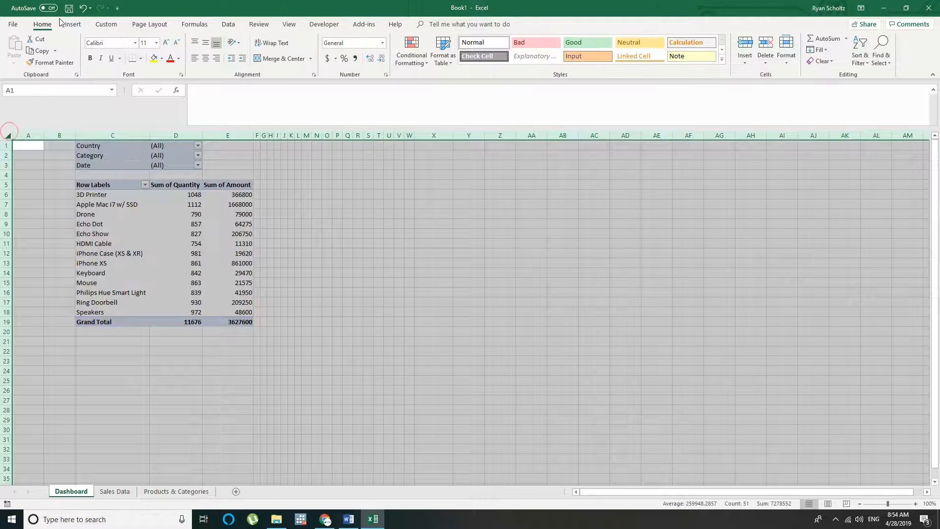
{"action": "left_click", "coordinate": [162, 59]}
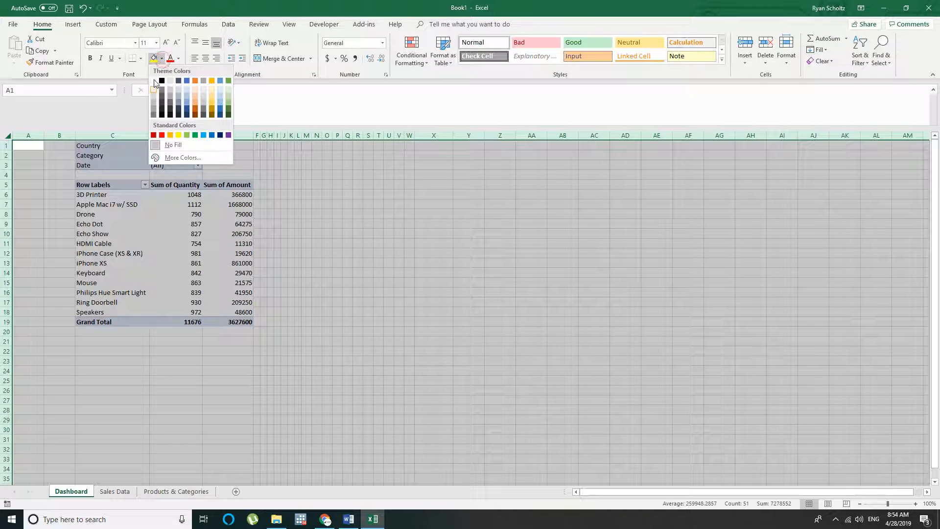
{"action": "left_click", "coordinate": [155, 82]}
{"action": "left_click", "coordinate": [327, 175]}
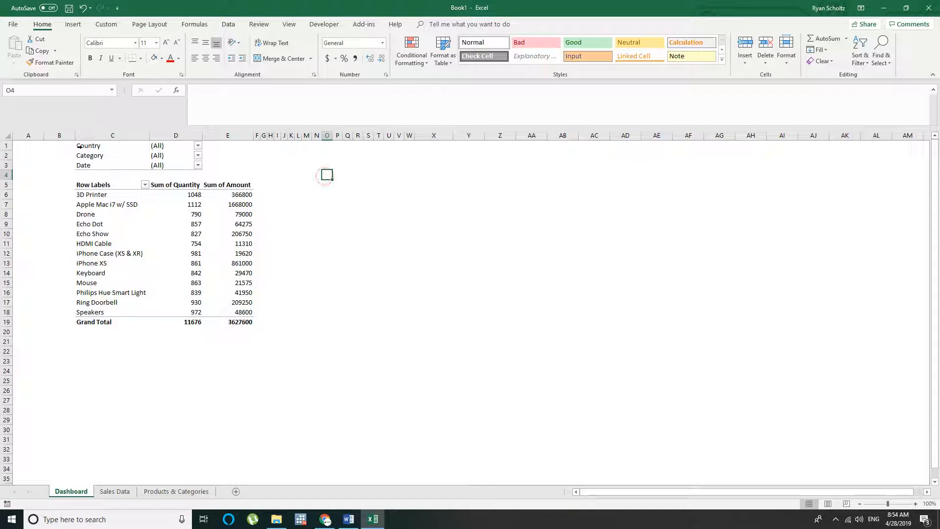
{"action": "left_click_drag", "start_coordinate": [105, 147], "coordinate": [196, 165]}
{"action": "left_click", "coordinate": [83, 186]}
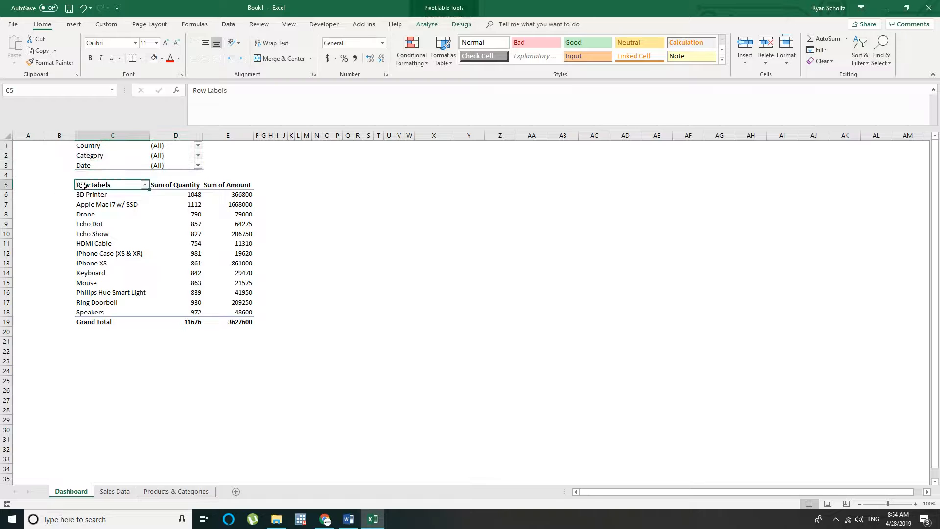
{"action": "left_click", "coordinate": [143, 211]}
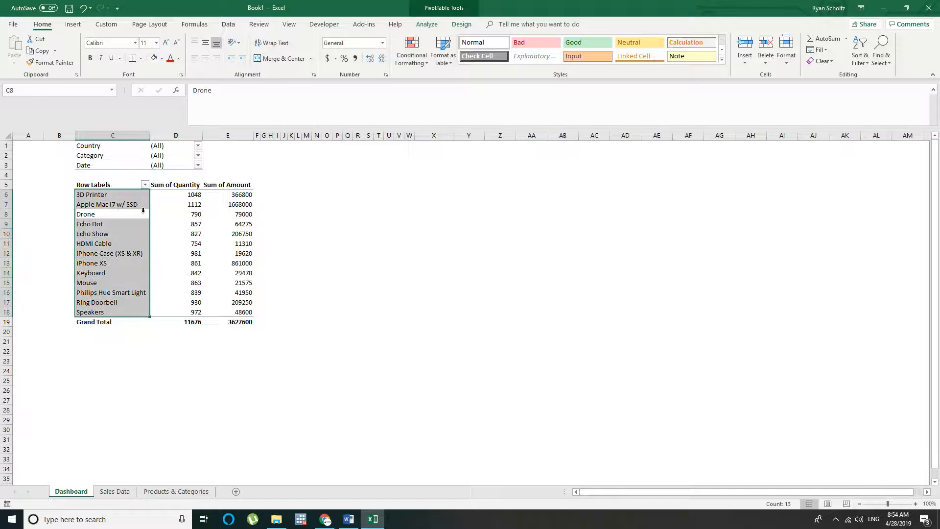
{"action": "left_click", "coordinate": [105, 185]}
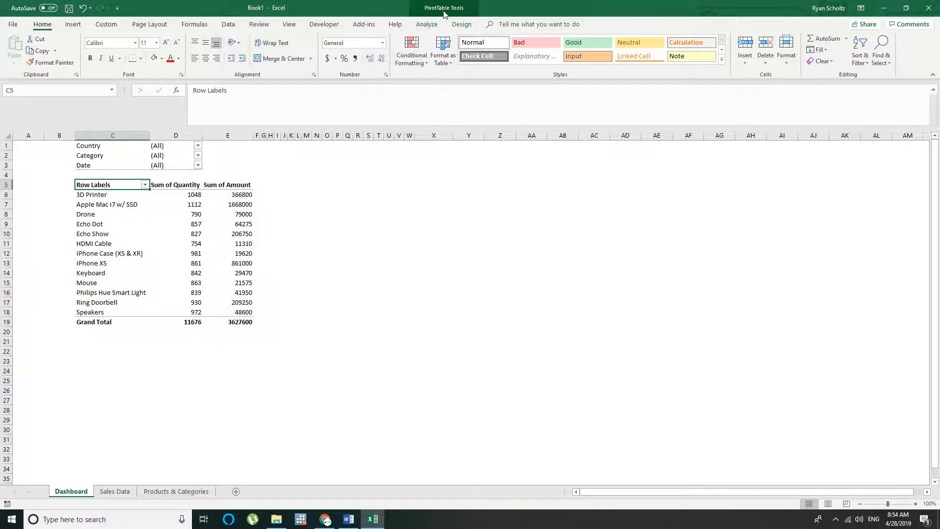
Remove the fill from the filter cells C1:D3 and the PivotTable range C5:E19
{"action": "left_click_drag", "start_coordinate": [80, 146], "coordinate": [174, 165]}
{"action": "left_click", "coordinate": [161, 58]}
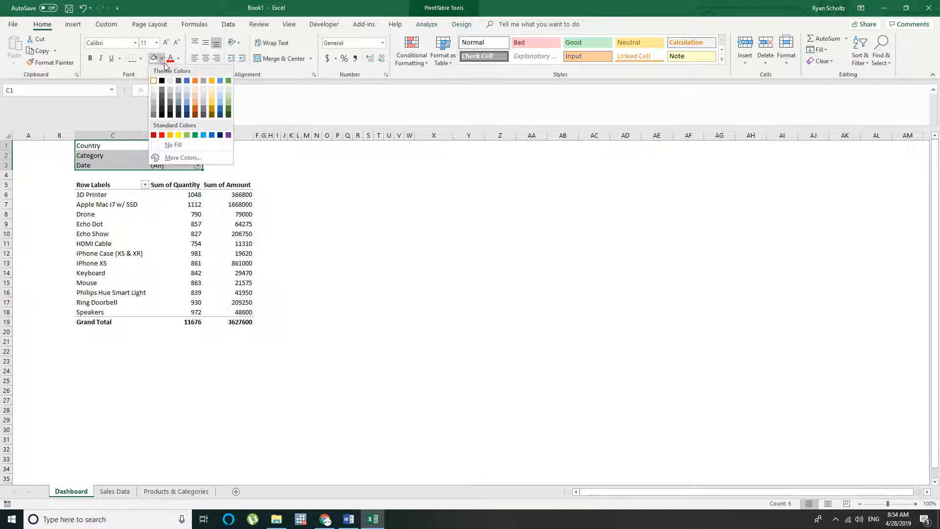
{"action": "left_click", "coordinate": [181, 145]}
{"action": "left_click", "coordinate": [291, 165]}
{"action": "left_click_drag", "start_coordinate": [88, 186], "coordinate": [254, 323]}
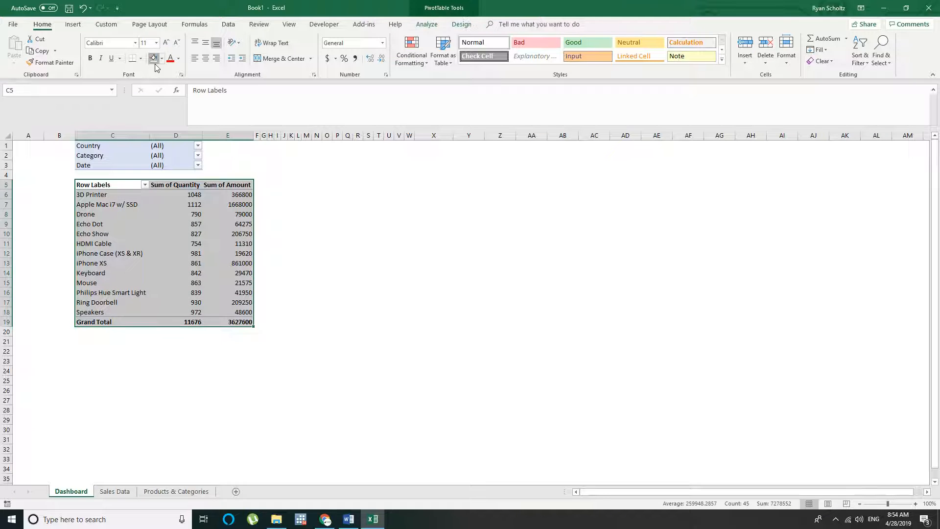
{"action": "left_click", "coordinate": [399, 223]}
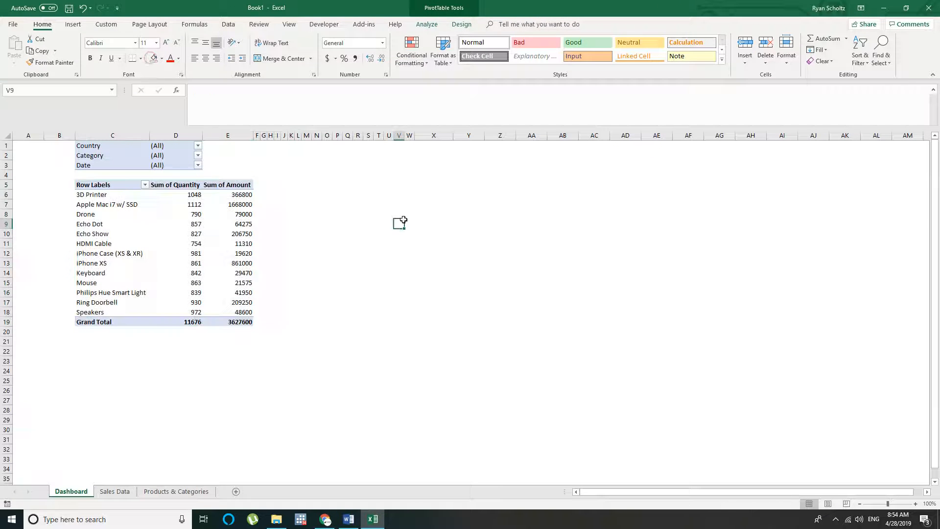
Try a PivotTable style with a solid blue header row and thin row lines
{"action": "left_click", "coordinate": [108, 182]}
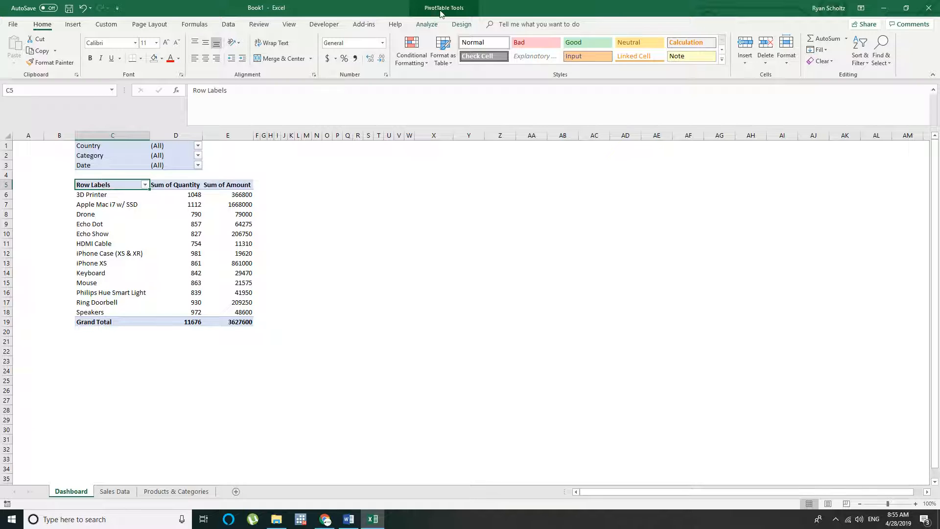
{"action": "left_click", "coordinate": [465, 25]}
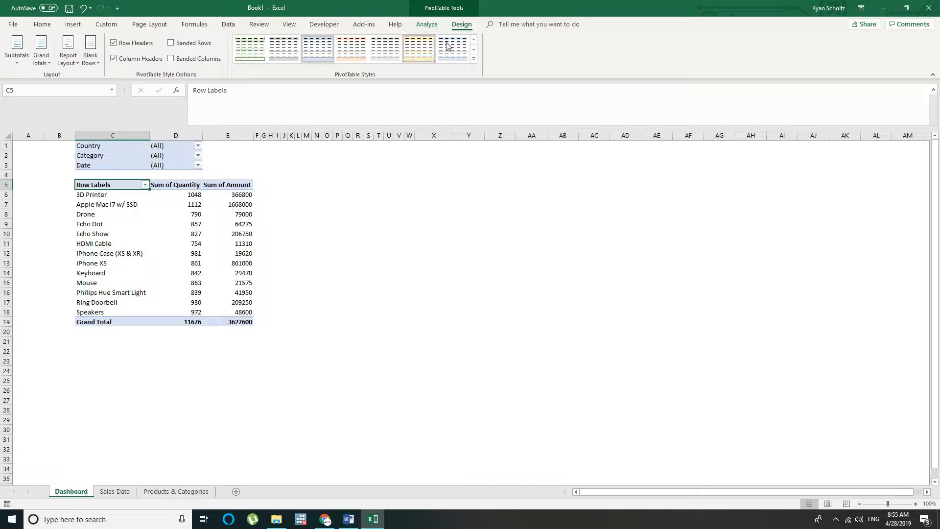
{"action": "left_click", "coordinate": [473, 50]}
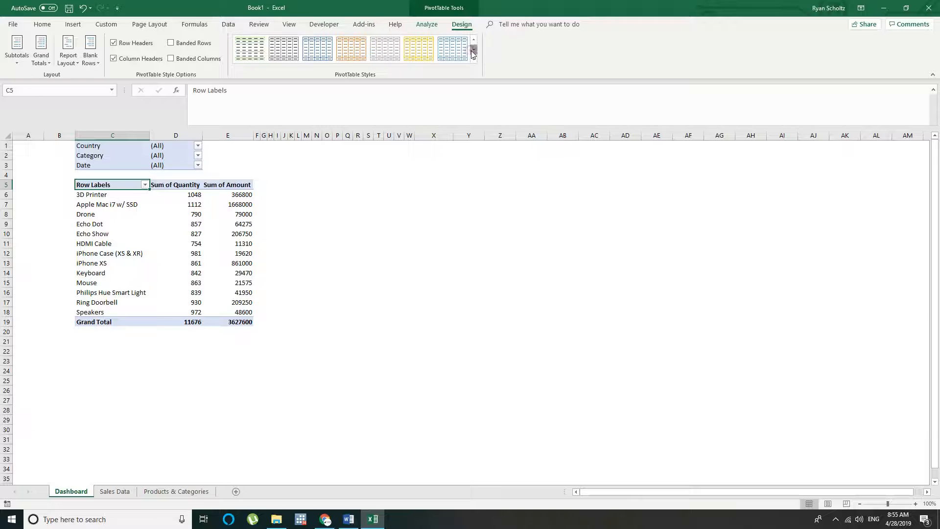
{"action": "left_click", "coordinate": [283, 49]}
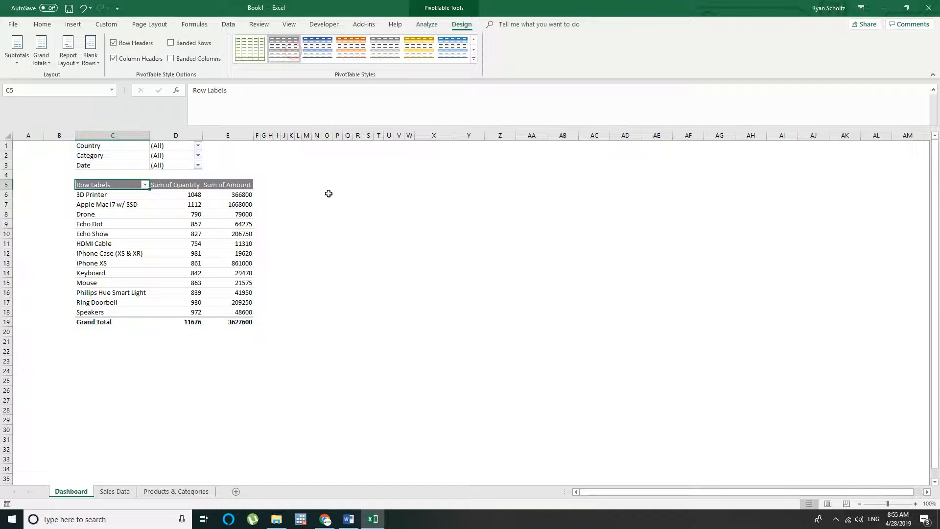
{"action": "left_click", "coordinate": [453, 49]}
{"action": "left_click", "coordinate": [271, 312]}
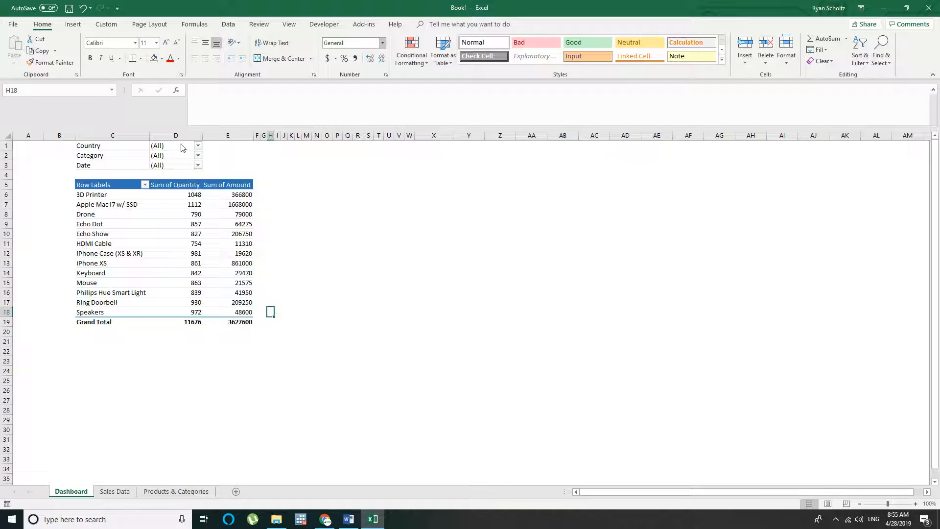
Apply the PivotTable style with black header and total rows and a light blue body
{"action": "left_click", "coordinate": [129, 185]}
{"action": "left_click", "coordinate": [429, 25]}
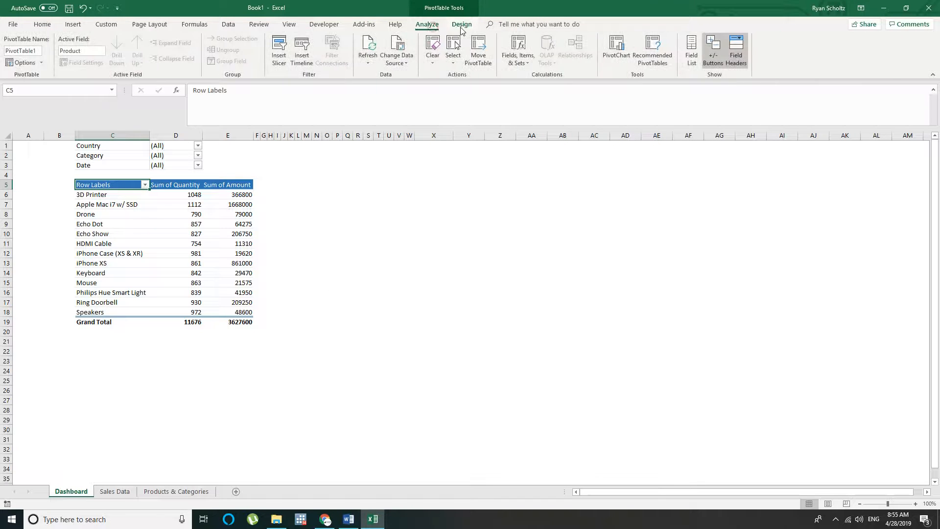
{"action": "left_click", "coordinate": [460, 25]}
{"action": "left_click", "coordinate": [474, 49]}
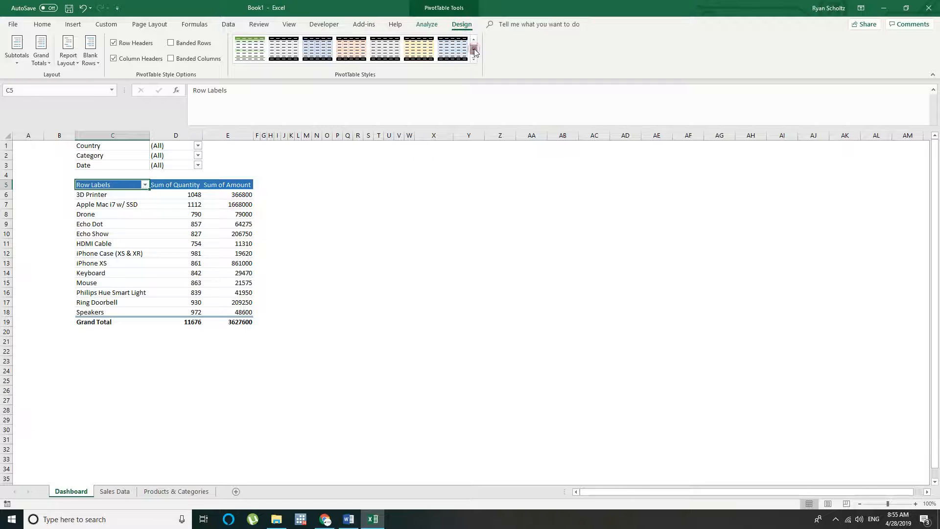
{"action": "left_click", "coordinate": [474, 49]}
{"action": "left_click", "coordinate": [473, 41]}
{"action": "left_click", "coordinate": [465, 50]}
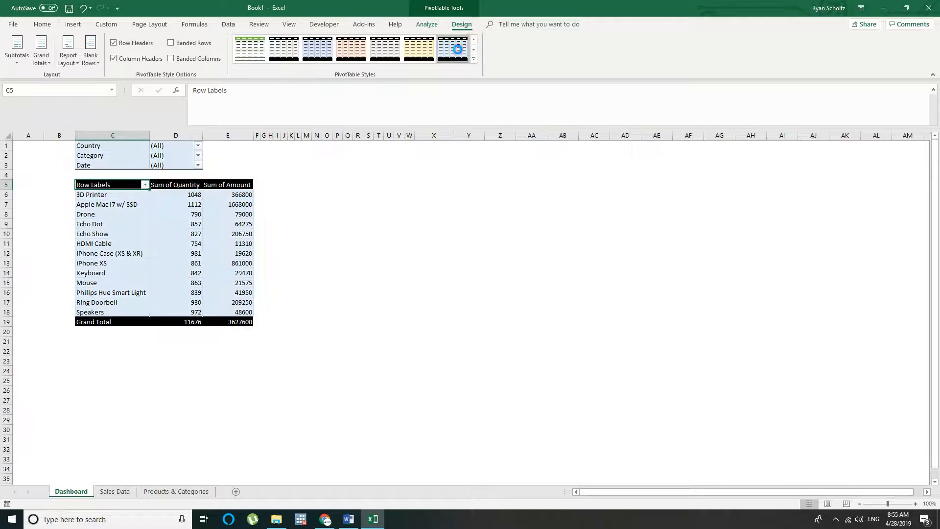
{"action": "left_click", "coordinate": [346, 294]}
Bold the PivotTable's header row and Grand Total row
{"action": "left_click", "coordinate": [83, 182]}
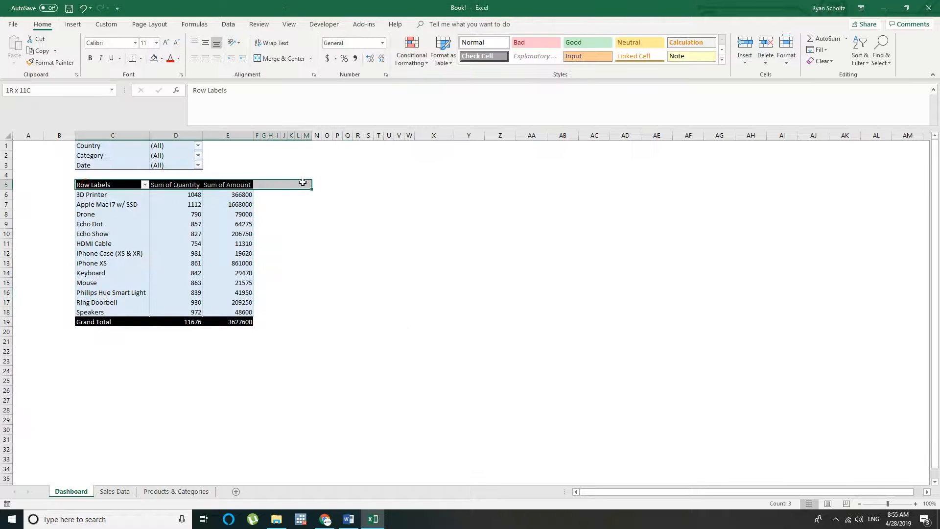
{"action": "left_click", "coordinate": [44, 27]}
{"action": "left_click", "coordinate": [90, 59]}
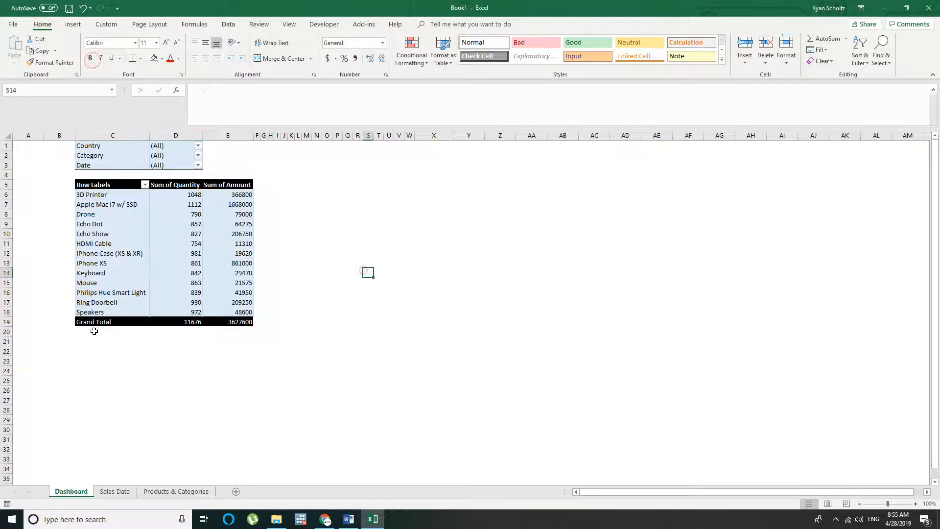
{"action": "left_click_drag", "start_coordinate": [93, 322], "coordinate": [250, 321]}
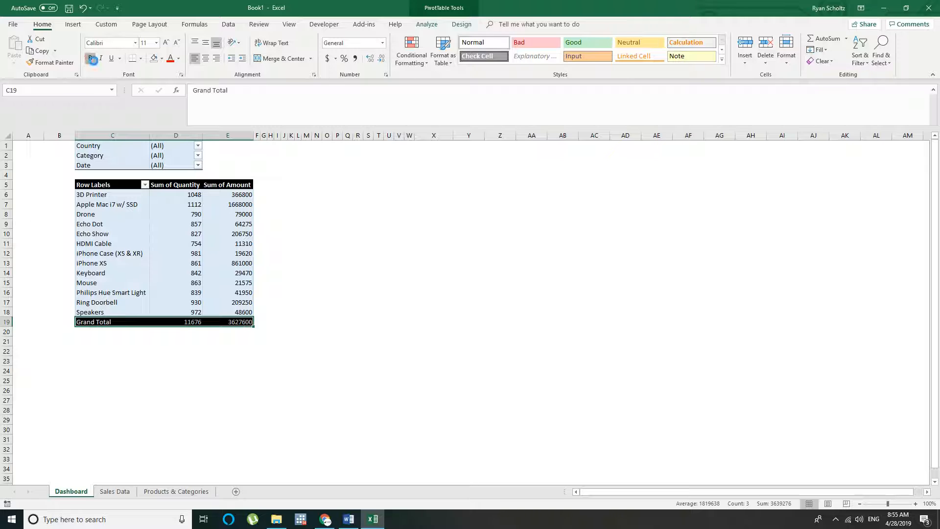
{"action": "left_click", "coordinate": [389, 261]}
Move the whole PivotTable including its filters down two rows, so the filters start in row 3
{"action": "left_click_drag", "start_coordinate": [112, 147], "coordinate": [230, 337]}
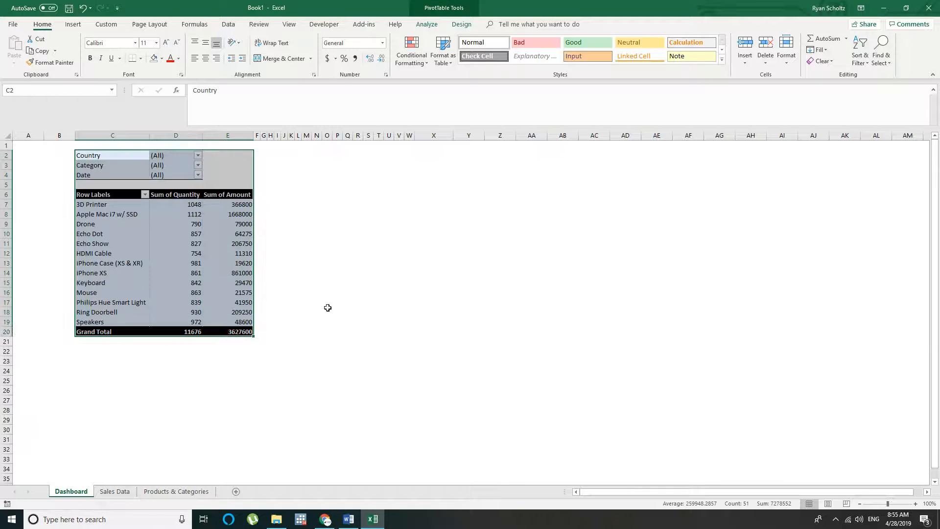
{"action": "left_click", "coordinate": [327, 307]}
{"action": "left_click", "coordinate": [88, 146]}
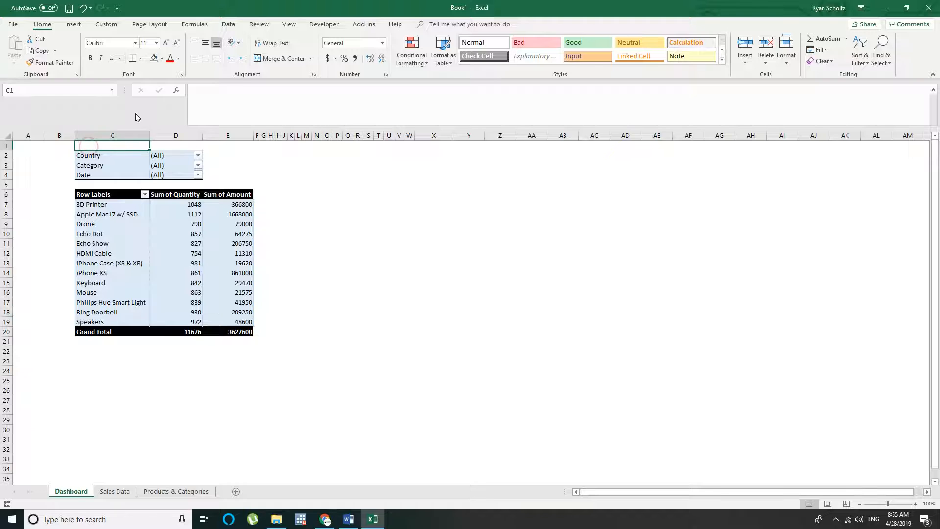
{"action": "left_click_drag", "start_coordinate": [105, 142], "coordinate": [241, 348]}
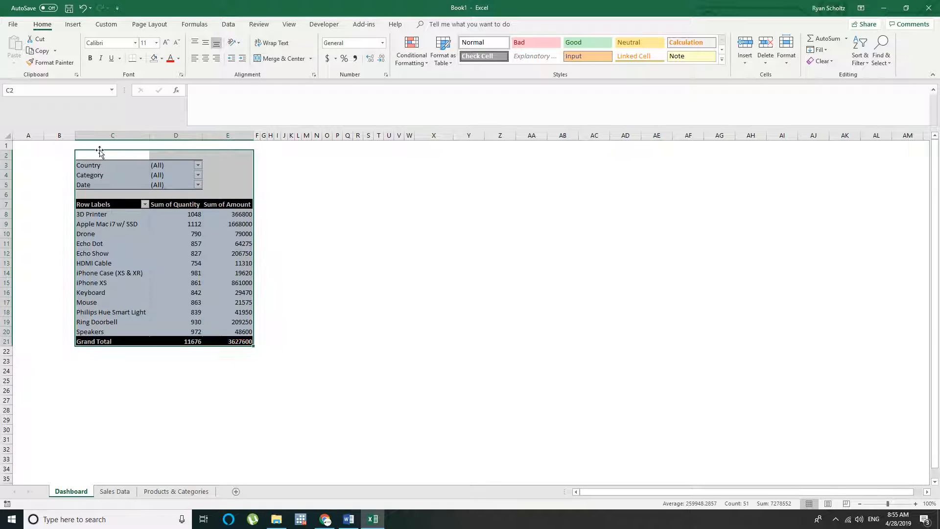
Enter the heading "Select a Filter:" in C2 above the filters and make it bold
{"action": "left_click", "coordinate": [97, 154]}
{"action": "type", "text": "Select a Filter:"}
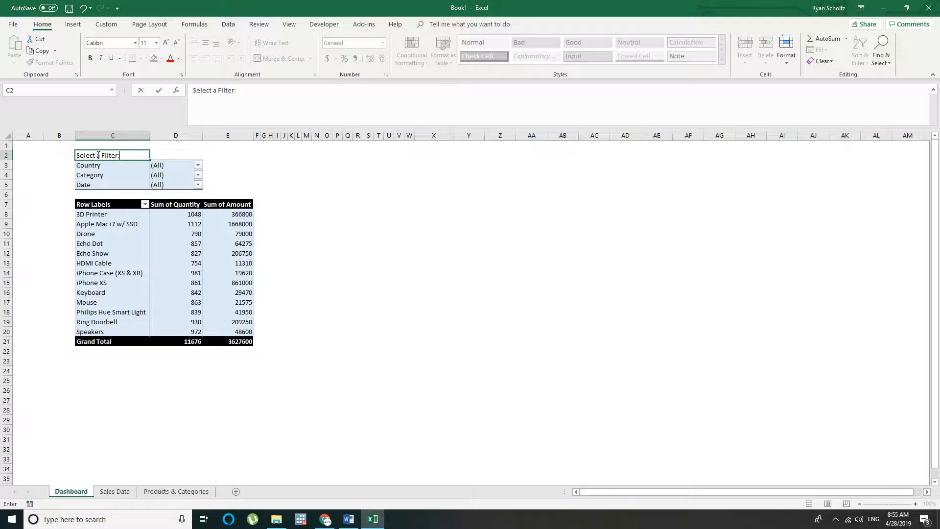
{"action": "key", "text": "Return"}
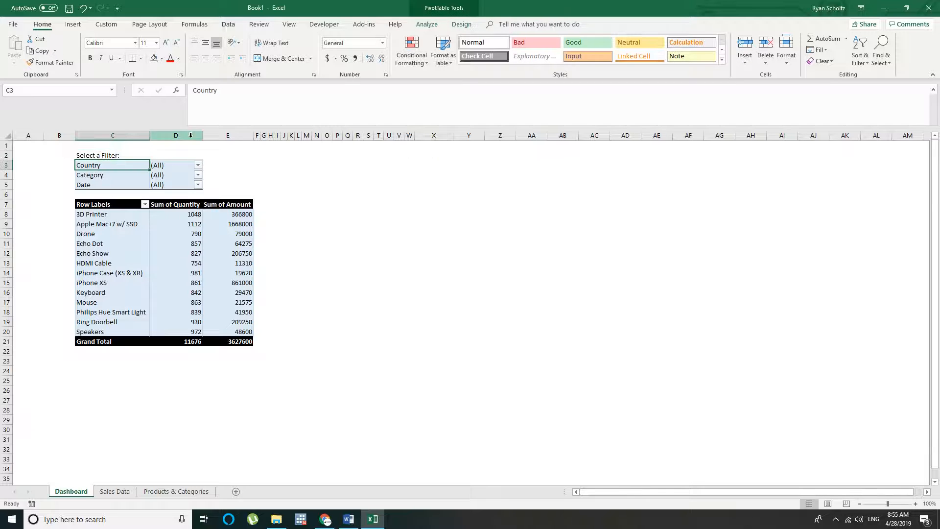
{"action": "left_click", "coordinate": [131, 155]}
{"action": "left_click", "coordinate": [90, 57]}
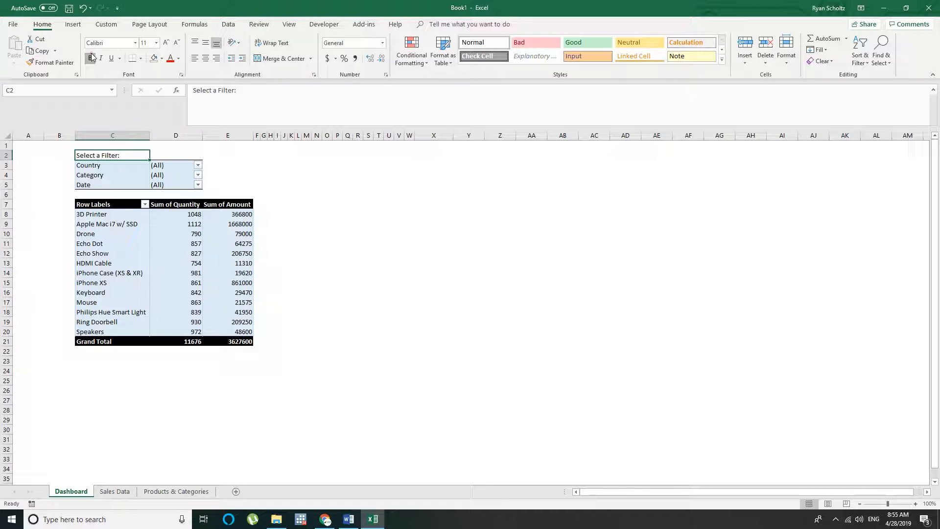
{"action": "left_click", "coordinate": [313, 236]}
Bold the Country, Category and Date filter labels in C3:C5
{"action": "left_click", "coordinate": [98, 166]}
{"action": "left_click_drag", "start_coordinate": [98, 166], "coordinate": [98, 184]}
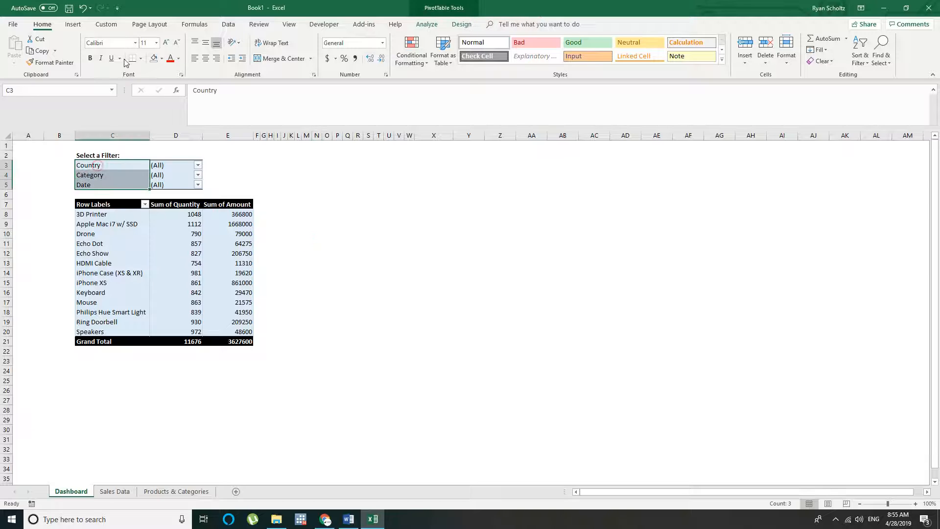
{"action": "left_click", "coordinate": [90, 58]}
{"action": "left_click", "coordinate": [369, 224]}
Widen columns D and E together to the same larger width
{"action": "left_click_drag", "start_coordinate": [200, 137], "coordinate": [302, 137]}
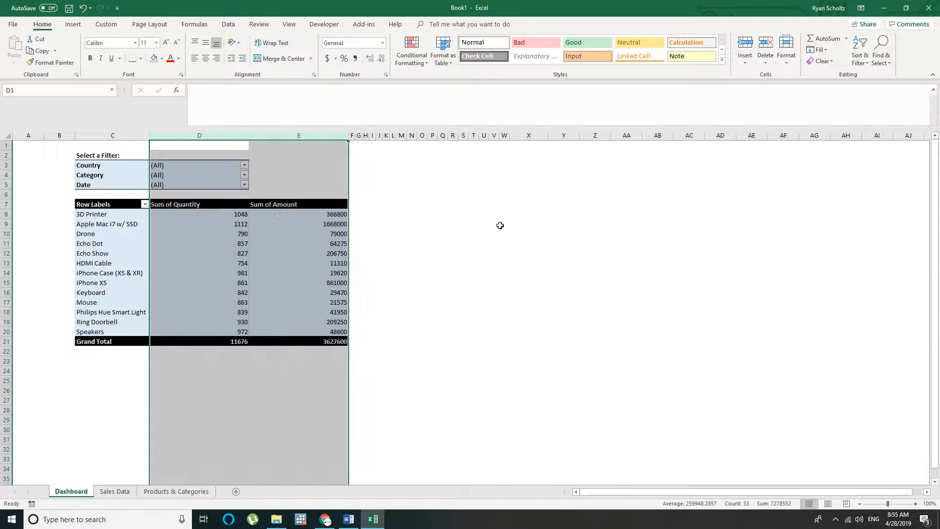
{"action": "left_click", "coordinate": [504, 224]}
Left-align the product amounts in E8:E20 and format them as Currency
{"action": "left_click_drag", "start_coordinate": [294, 216], "coordinate": [298, 330]}
{"action": "left_click", "coordinate": [194, 58]}
{"action": "left_click", "coordinate": [382, 42]}
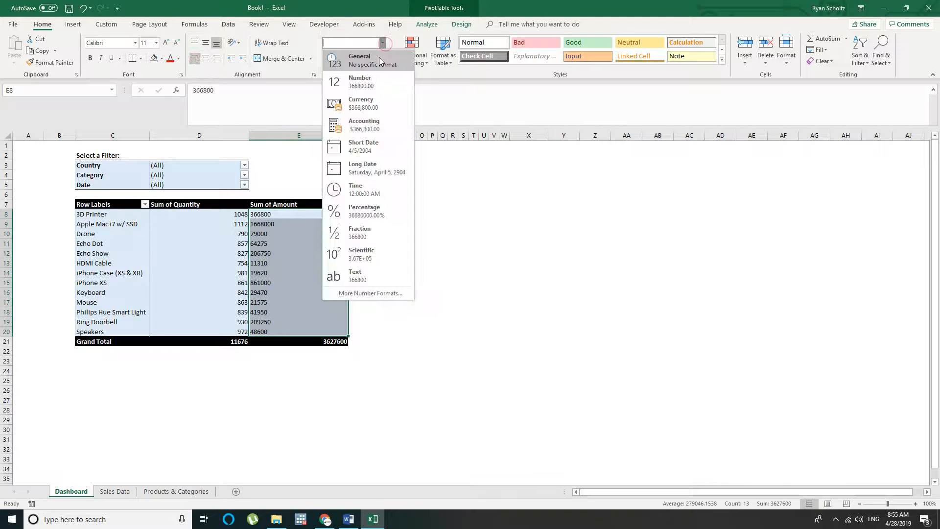
{"action": "left_click", "coordinate": [378, 103]}
{"action": "left_click", "coordinate": [462, 214]}
Left-align the product quantities in D8:D20 and format them as Number without decimal places
{"action": "left_click_drag", "start_coordinate": [220, 214], "coordinate": [220, 328]}
{"action": "left_click", "coordinate": [206, 58]}
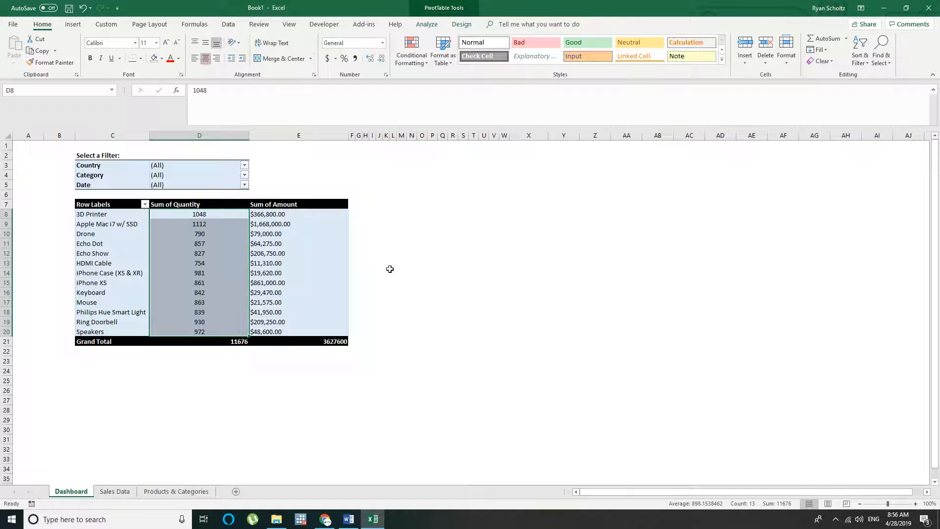
{"action": "left_click", "coordinate": [194, 58]}
{"action": "left_click", "coordinate": [384, 44]}
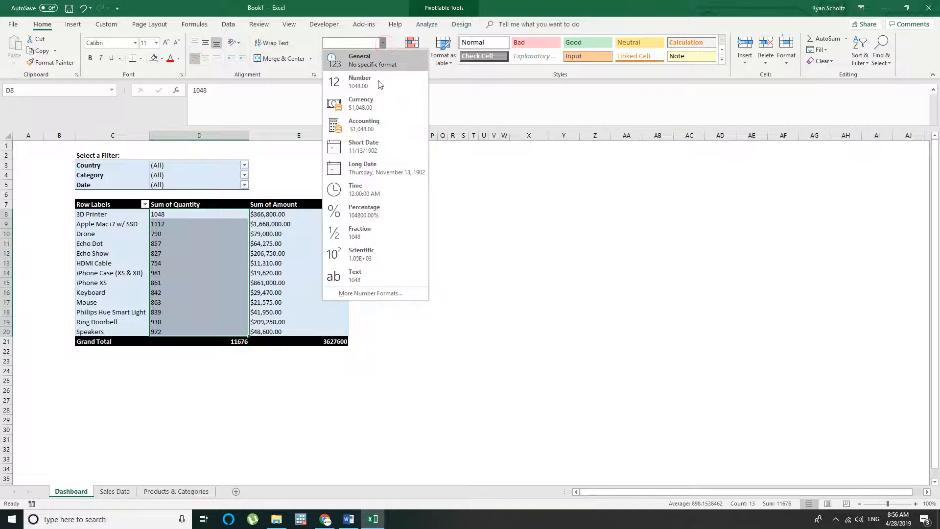
{"action": "left_click", "coordinate": [362, 81]}
{"action": "left_click", "coordinate": [382, 58]}
{"action": "left_click", "coordinate": [382, 58]}
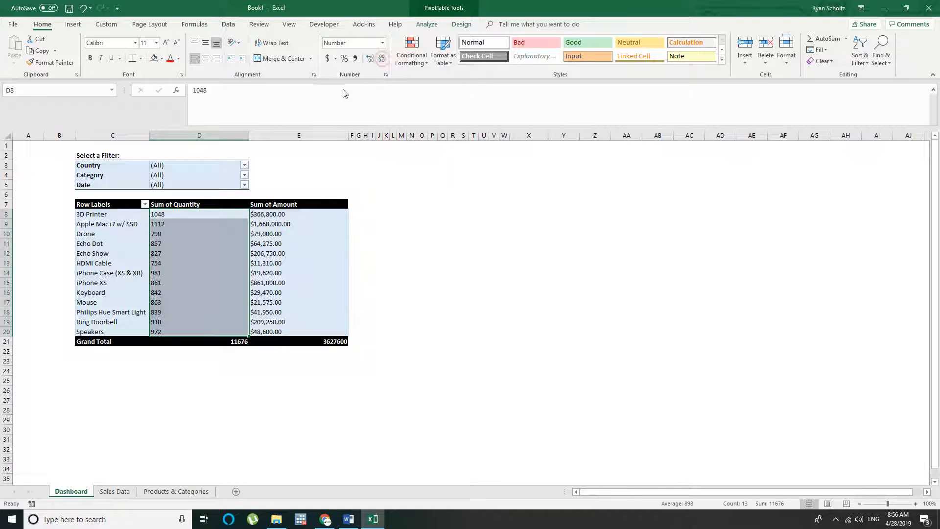
Add the 1000 separator to the number format of the quantities in D8:D20
{"action": "left_click", "coordinate": [383, 44]}
{"action": "left_click", "coordinate": [378, 292]}
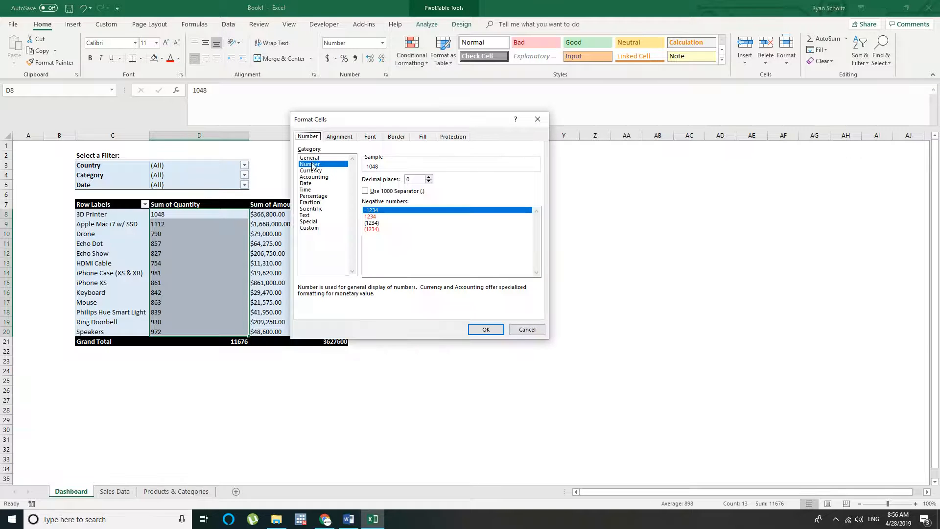
{"action": "left_click", "coordinate": [366, 191]}
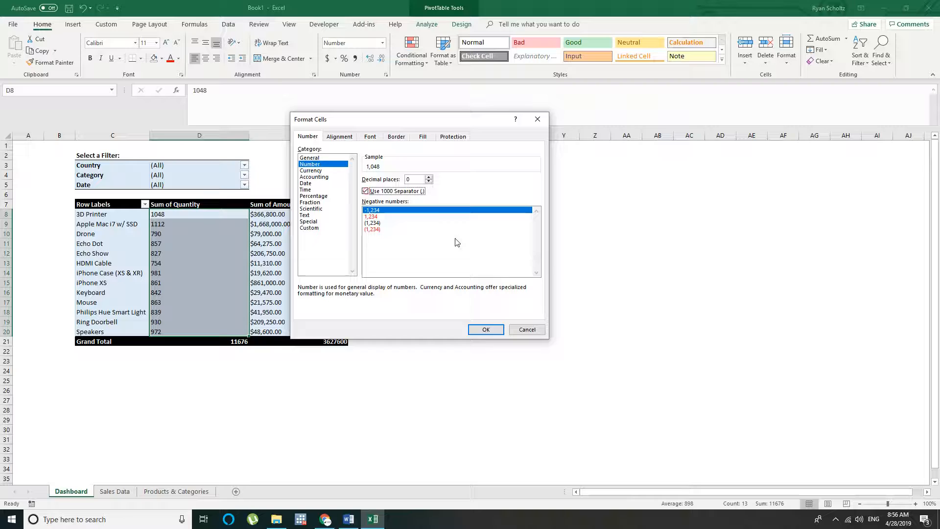
{"action": "left_click", "coordinate": [486, 329]}
{"action": "left_click", "coordinate": [524, 270]}
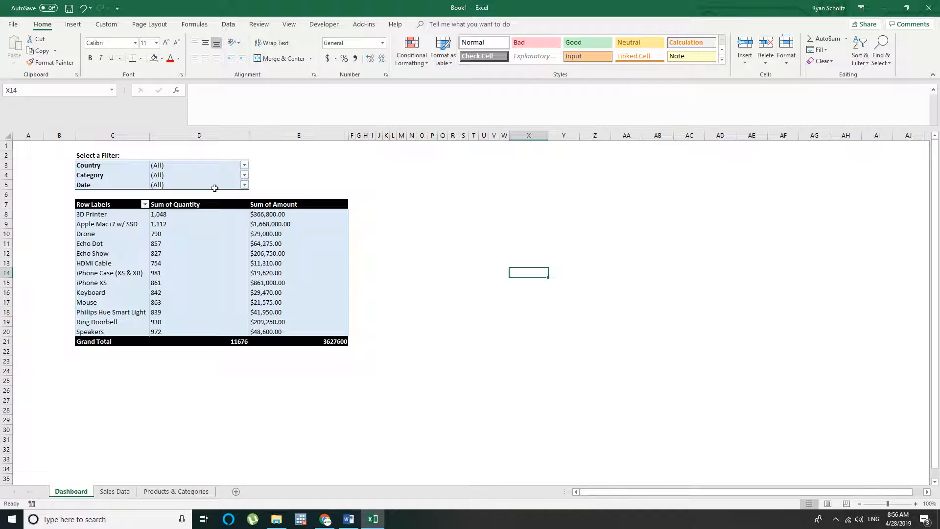
Center the Quantity and Amount columns from their headers through the Grand Total, D7:E21
{"action": "left_click", "coordinate": [347, 163]}
{"action": "left_click", "coordinate": [198, 216]}
{"action": "left_click_drag", "start_coordinate": [196, 222], "coordinate": [272, 234]}
{"action": "left_click_drag", "start_coordinate": [196, 205], "coordinate": [329, 341]}
{"action": "left_click", "coordinate": [205, 58]}
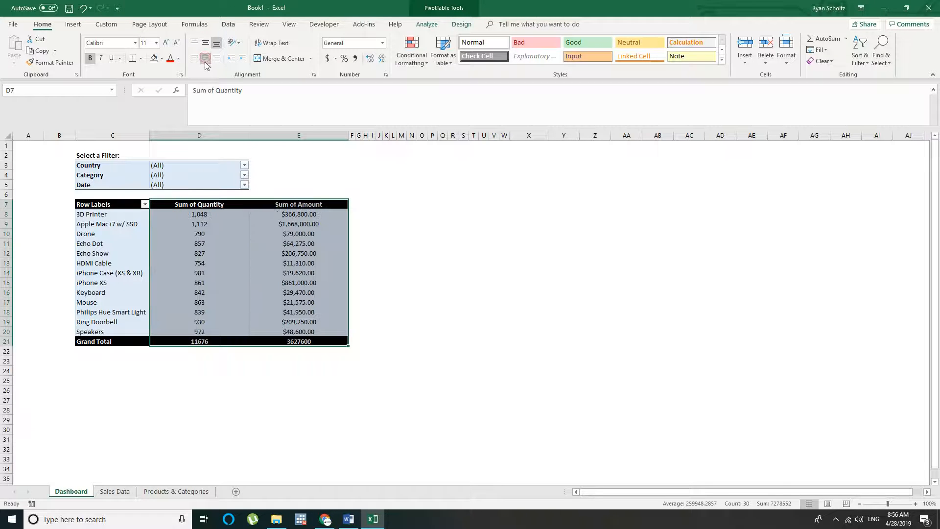
{"action": "left_click", "coordinate": [506, 221]}
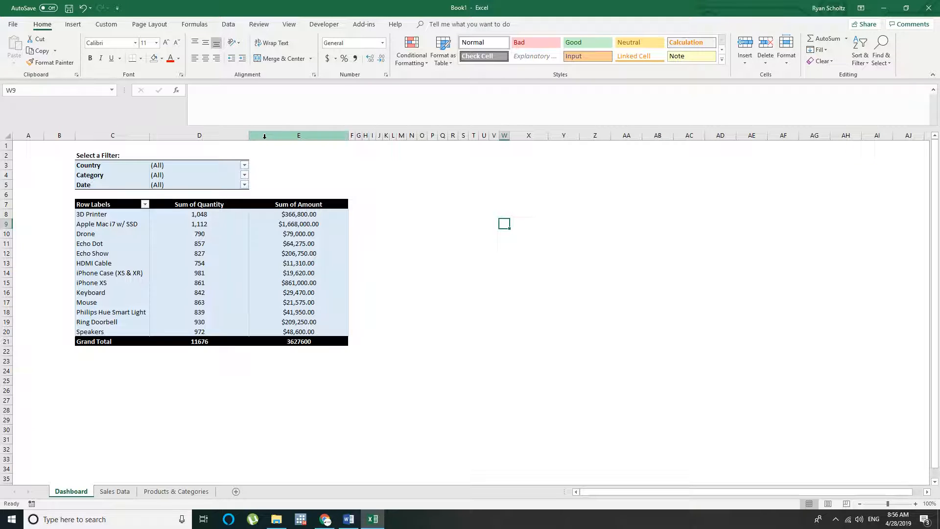
{"action": "left_click", "coordinate": [91, 156]}
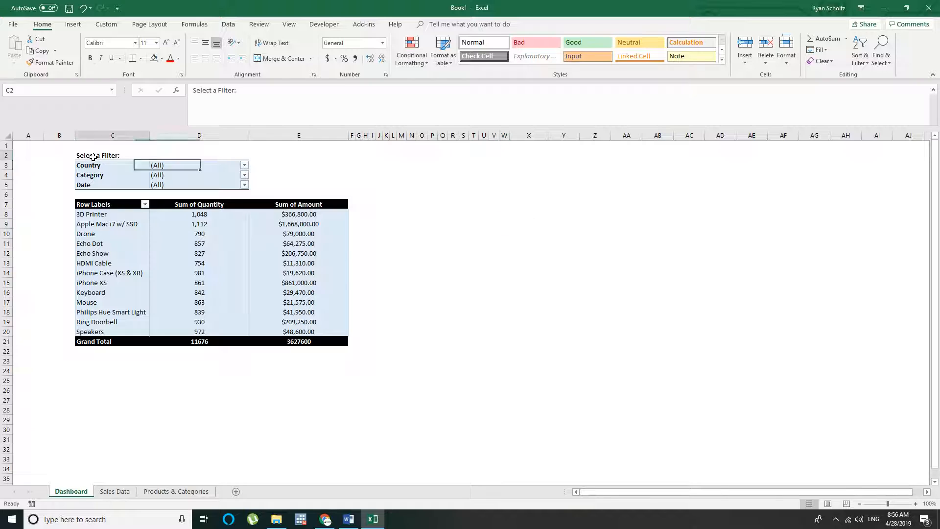
Review the Country, Category and Date filter cells in C3:D5 and the product PivotTable in C7:E21
{"action": "left_click", "coordinate": [290, 164]}
{"action": "left_click", "coordinate": [104, 163]}
{"action": "left_click_drag", "start_coordinate": [113, 164], "coordinate": [244, 183]}
{"action": "left_click", "coordinate": [320, 180]}
{"action": "left_click", "coordinate": [90, 163]}
{"action": "left_click_drag", "start_coordinate": [90, 162], "coordinate": [218, 181]}
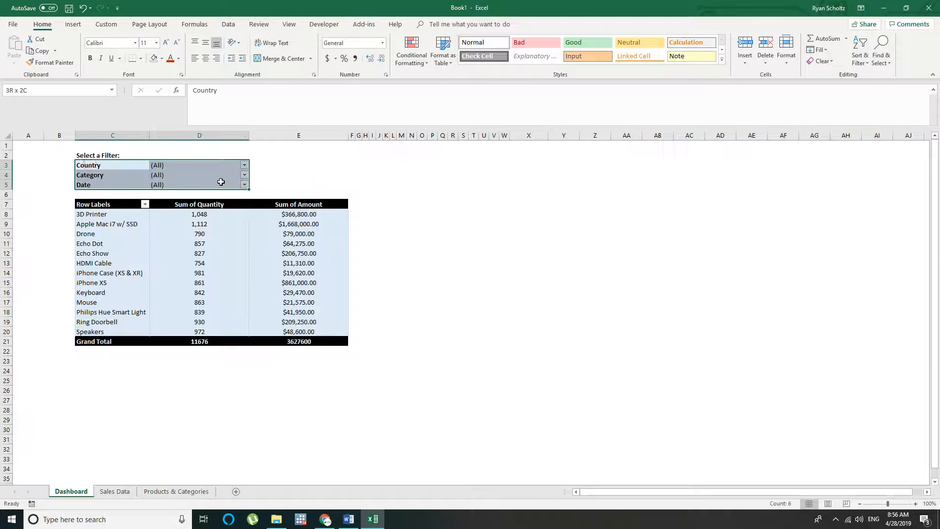
{"action": "left_click", "coordinate": [294, 184]}
{"action": "left_click_drag", "start_coordinate": [98, 205], "coordinate": [300, 337]}
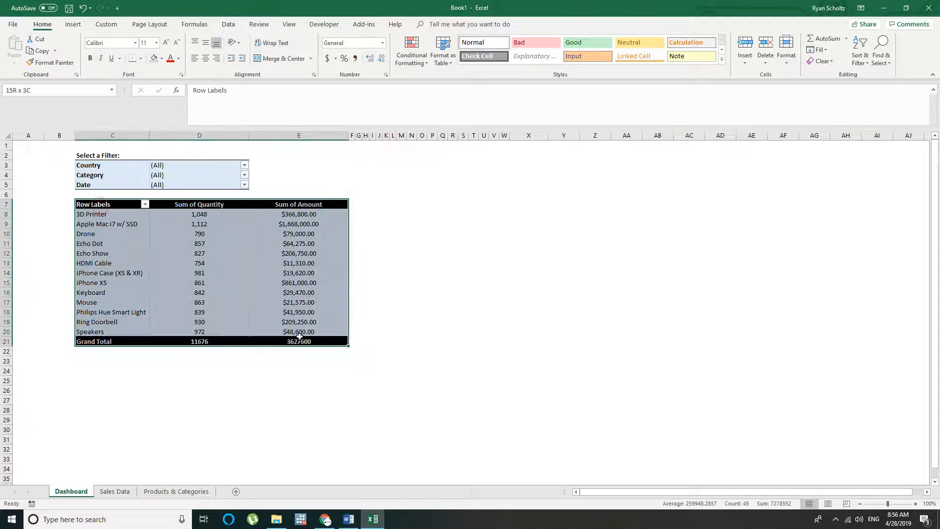
{"action": "left_click", "coordinate": [412, 338]}
{"action": "left_click_drag", "start_coordinate": [353, 207], "coordinate": [386, 331]}
{"action": "left_click_drag", "start_coordinate": [441, 235], "coordinate": [433, 313]}
{"action": "left_click", "coordinate": [493, 282]}
{"action": "left_click_drag", "start_coordinate": [92, 163], "coordinate": [203, 184]}
{"action": "left_click", "coordinate": [93, 166]}
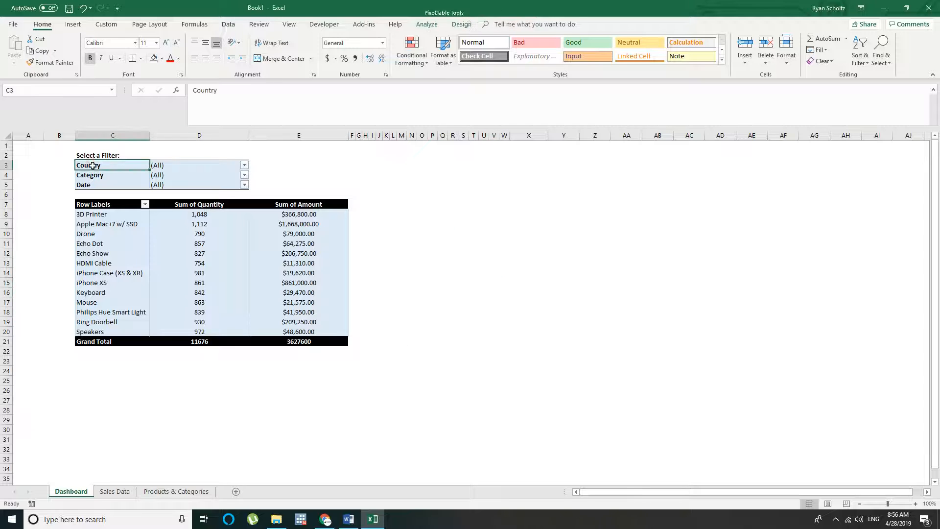
{"action": "left_click", "coordinate": [92, 175]}
{"action": "left_click", "coordinate": [92, 185]}
{"action": "left_click", "coordinate": [93, 166]}
{"action": "left_click_drag", "start_coordinate": [91, 156], "coordinate": [243, 183]}
{"action": "left_click", "coordinate": [275, 180]}
{"action": "left_click", "coordinate": [100, 164]}
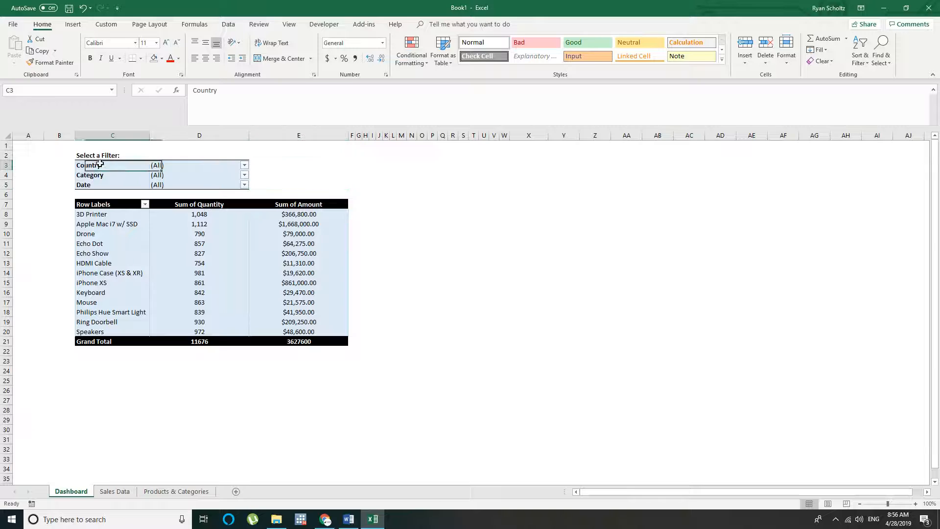
{"action": "left_click", "coordinate": [103, 194]}
{"action": "left_click", "coordinate": [110, 166]}
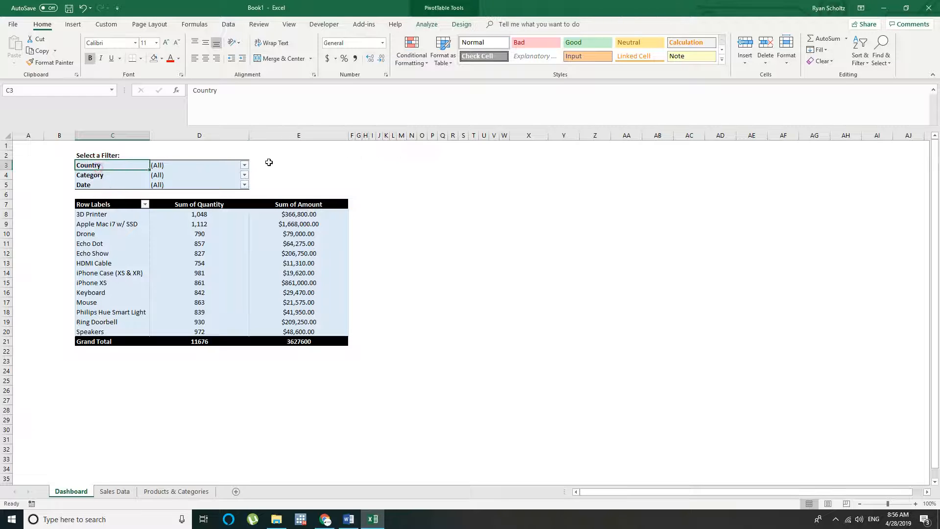
Filter the PivotTable by country to show only USA sales
{"action": "left_click", "coordinate": [244, 166]}
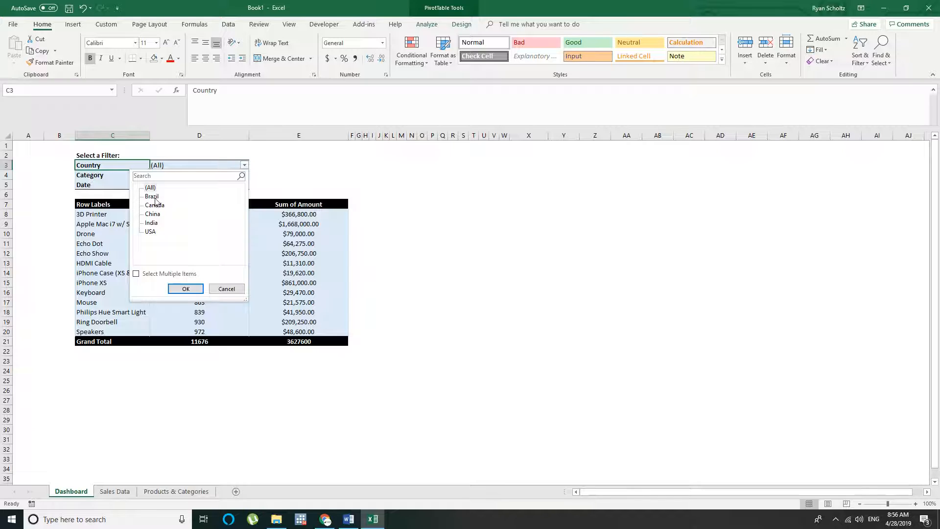
{"action": "left_click", "coordinate": [150, 232]}
{"action": "left_click", "coordinate": [185, 289]}
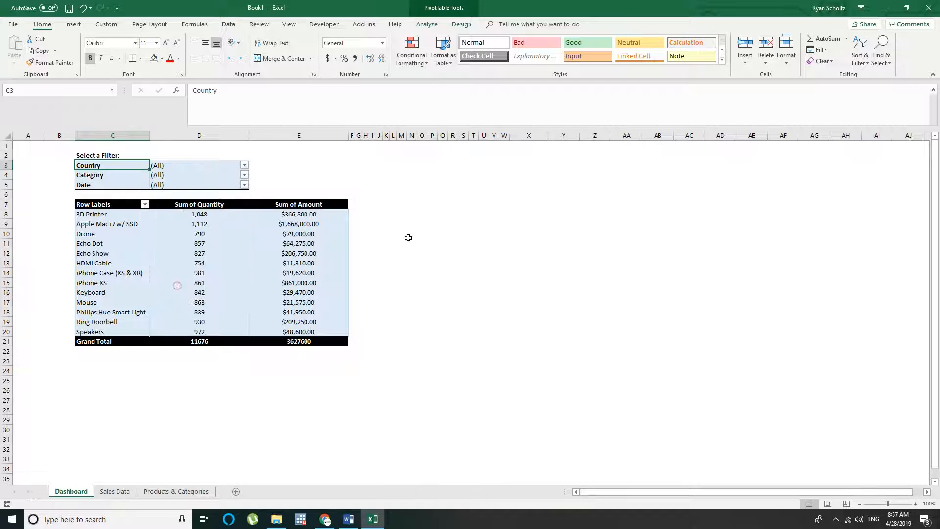
{"action": "left_click", "coordinate": [408, 237]}
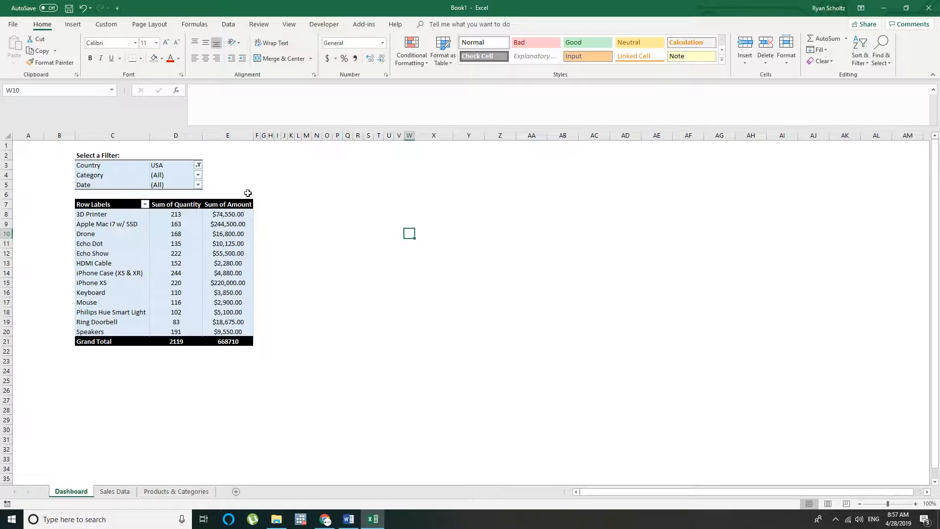
Switch the PivotTable's Country filter to India
{"action": "left_click", "coordinate": [198, 166]}
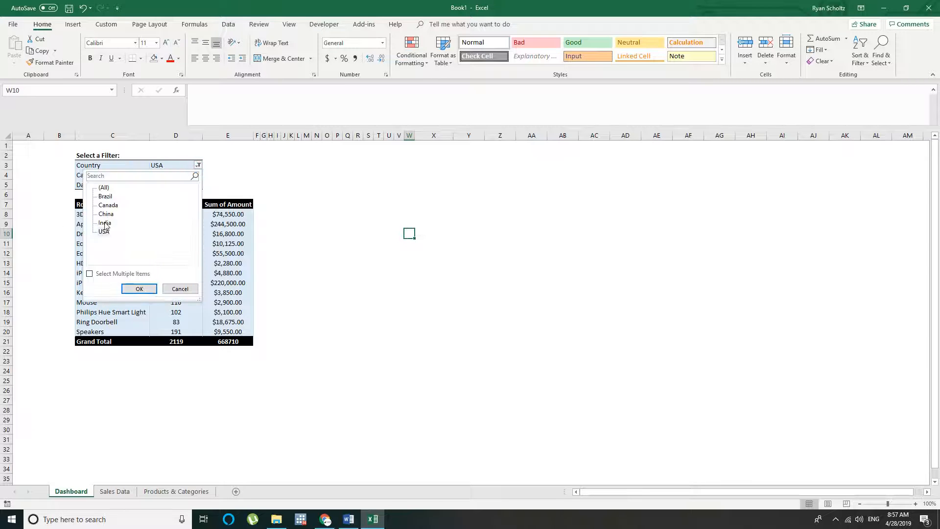
{"action": "left_click", "coordinate": [104, 223]}
{"action": "left_click", "coordinate": [144, 292]}
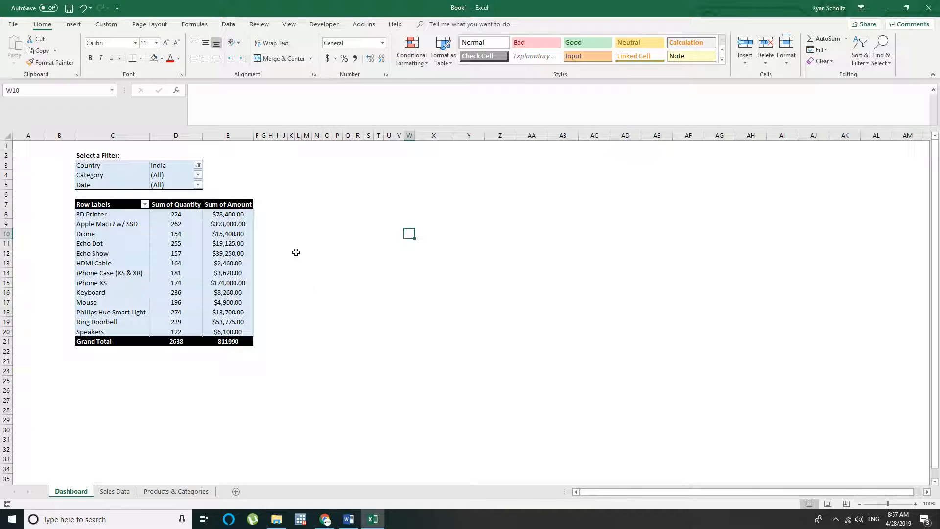
Change the PivotTable's Country filter to Canada
{"action": "left_click", "coordinate": [198, 165]}
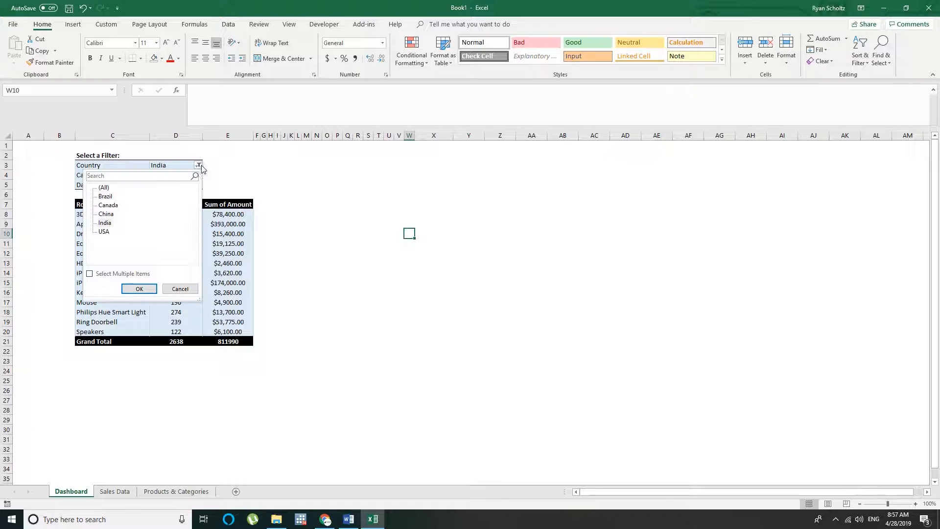
{"action": "left_click", "coordinate": [108, 205]}
{"action": "left_click", "coordinate": [129, 290]}
{"action": "left_click", "coordinate": [376, 236]}
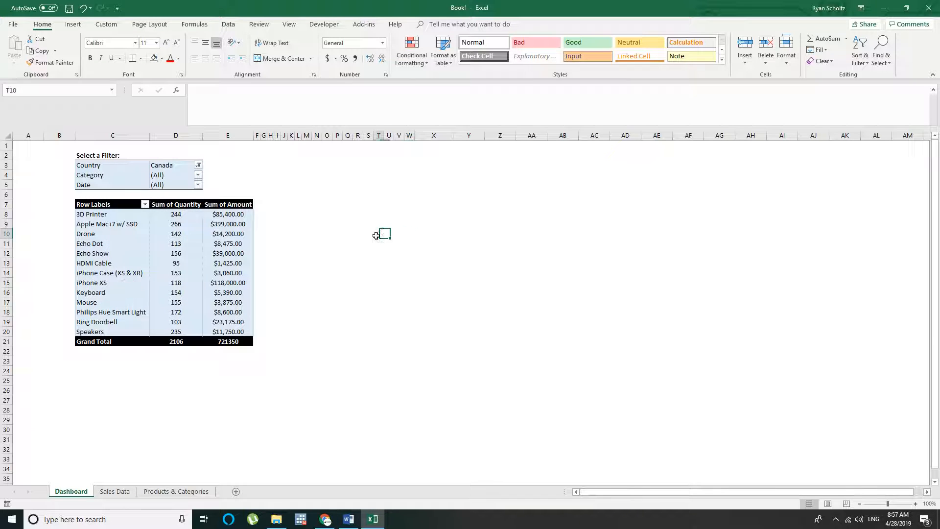
Filter the PivotTable's Category field to Computer Accessories, in addition to the Canada country filter
{"action": "left_click_drag", "start_coordinate": [85, 165], "coordinate": [191, 188]}
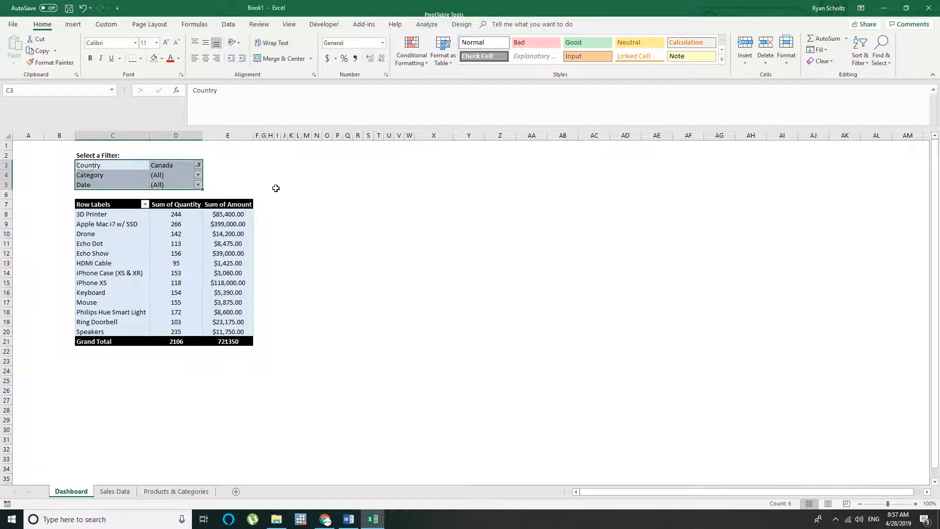
{"action": "left_click", "coordinate": [276, 188]}
{"action": "left_click", "coordinate": [95, 175]}
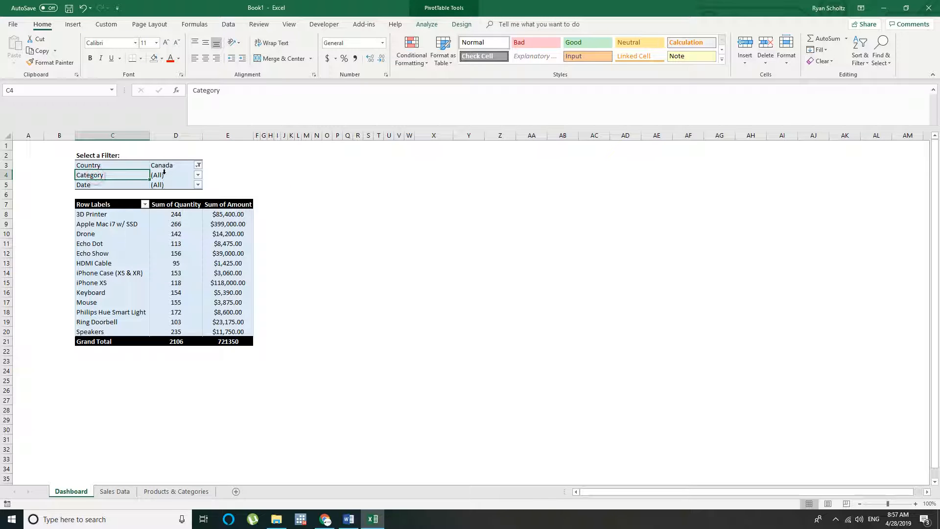
{"action": "left_click", "coordinate": [164, 173]}
{"action": "left_click", "coordinate": [170, 166]}
{"action": "left_click", "coordinate": [175, 176]}
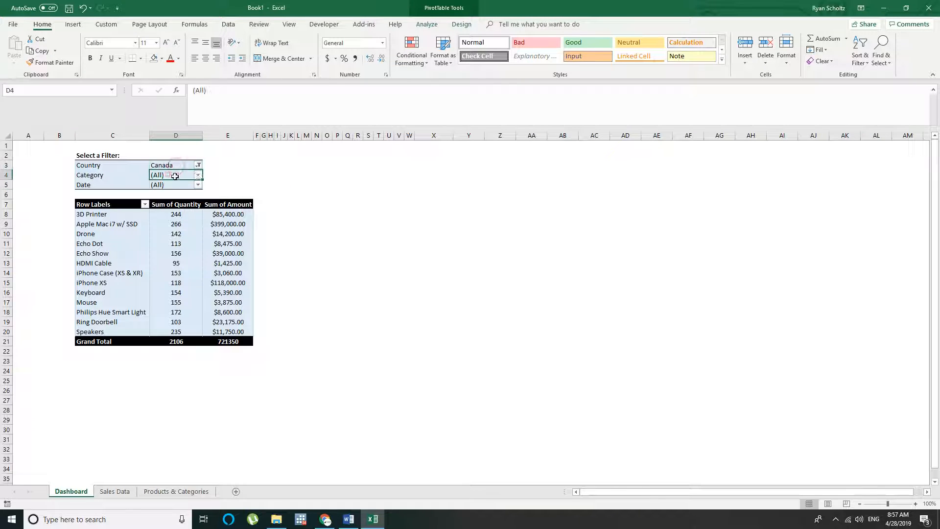
{"action": "left_click", "coordinate": [198, 175]}
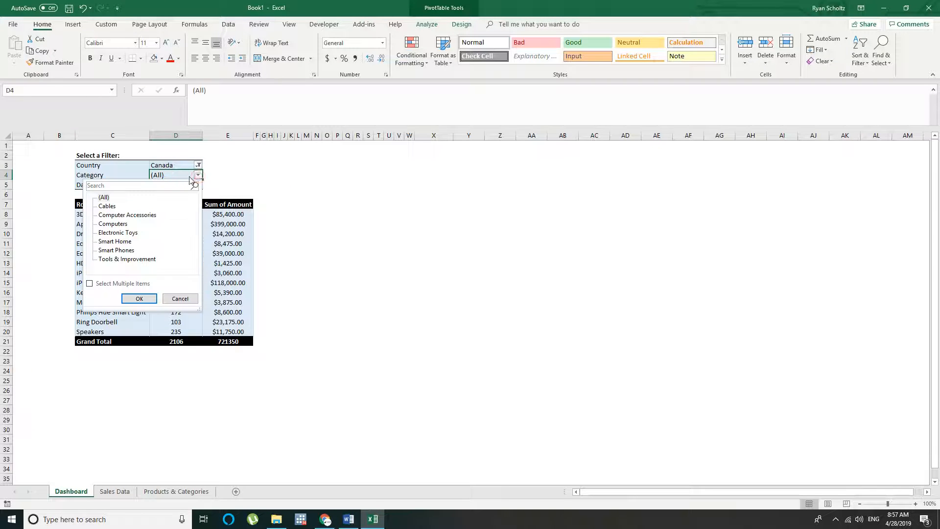
{"action": "left_click", "coordinate": [105, 215]}
{"action": "left_click", "coordinate": [133, 297]}
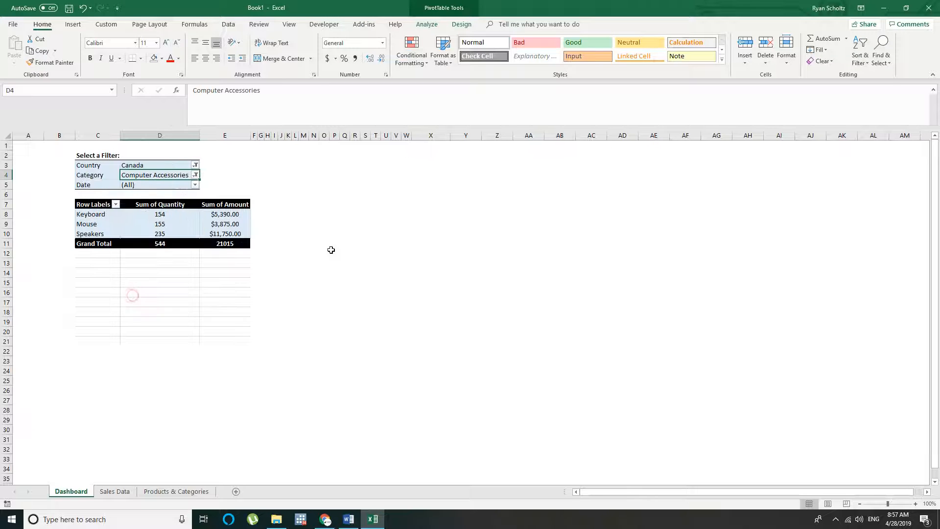
Format the Grand Total amount in E11 as Currency
{"action": "left_click", "coordinate": [156, 293]}
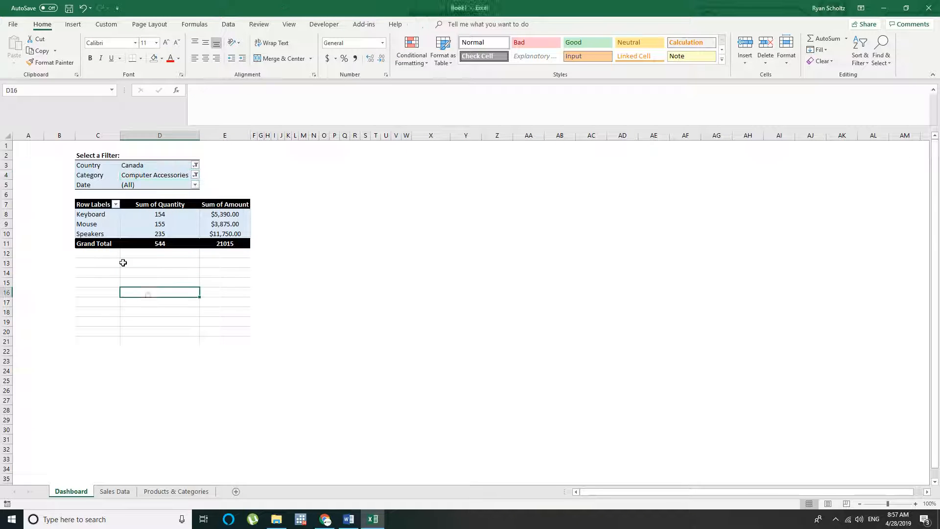
{"action": "left_click", "coordinate": [82, 215]}
{"action": "left_click", "coordinate": [91, 226]}
{"action": "left_click", "coordinate": [88, 234]}
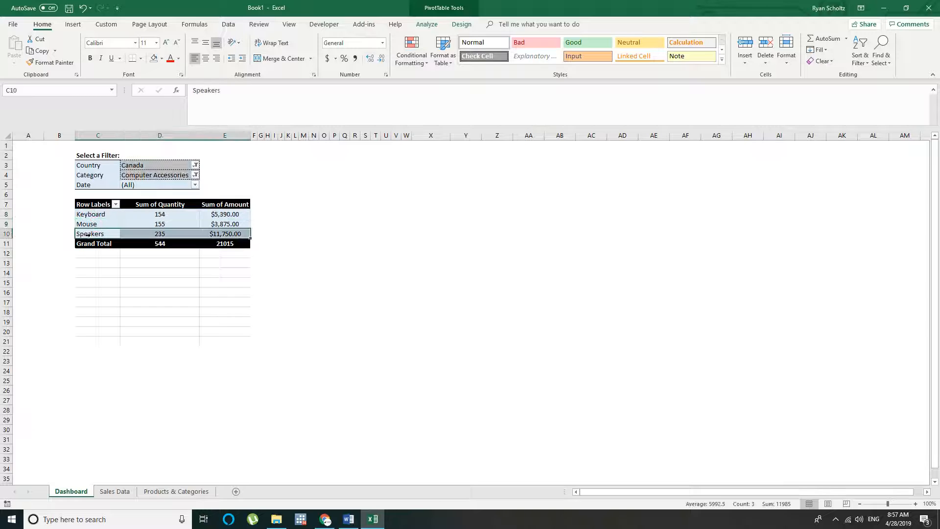
{"action": "left_click_drag", "start_coordinate": [96, 217], "coordinate": [234, 234]}
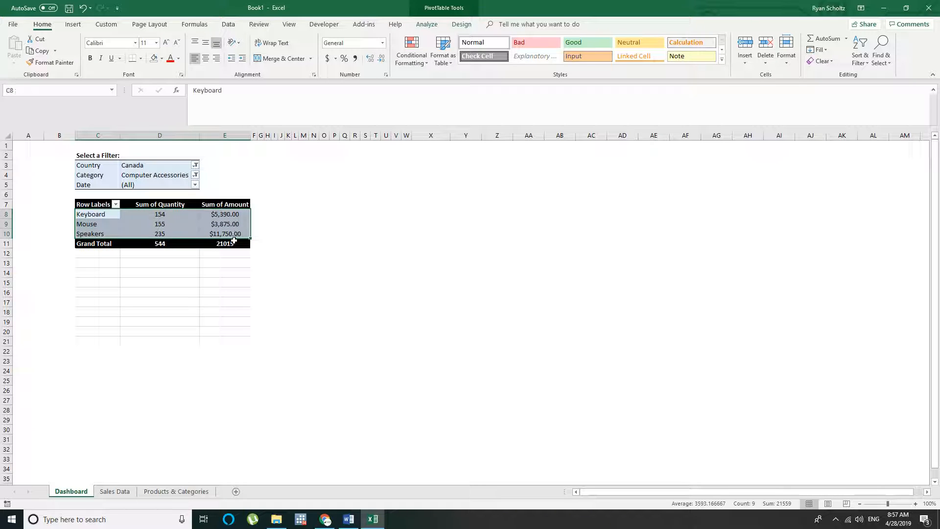
{"action": "left_click", "coordinate": [234, 244]}
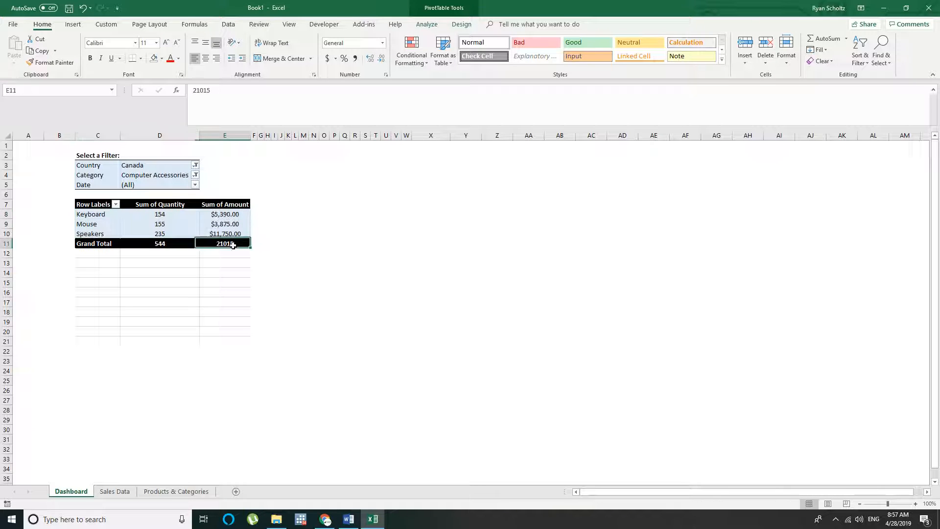
{"action": "left_click", "coordinate": [383, 43]}
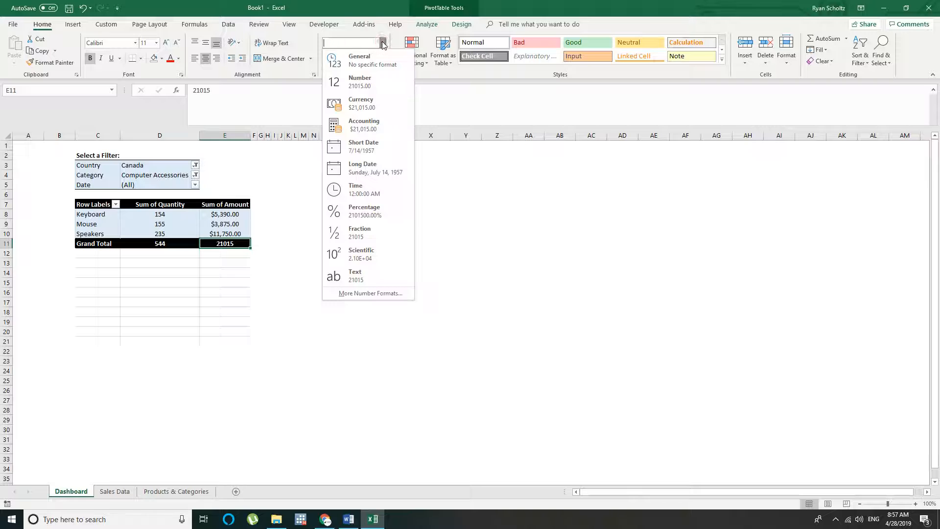
{"action": "left_click", "coordinate": [361, 103]}
{"action": "left_click", "coordinate": [303, 214]}
{"action": "left_click", "coordinate": [295, 194]}
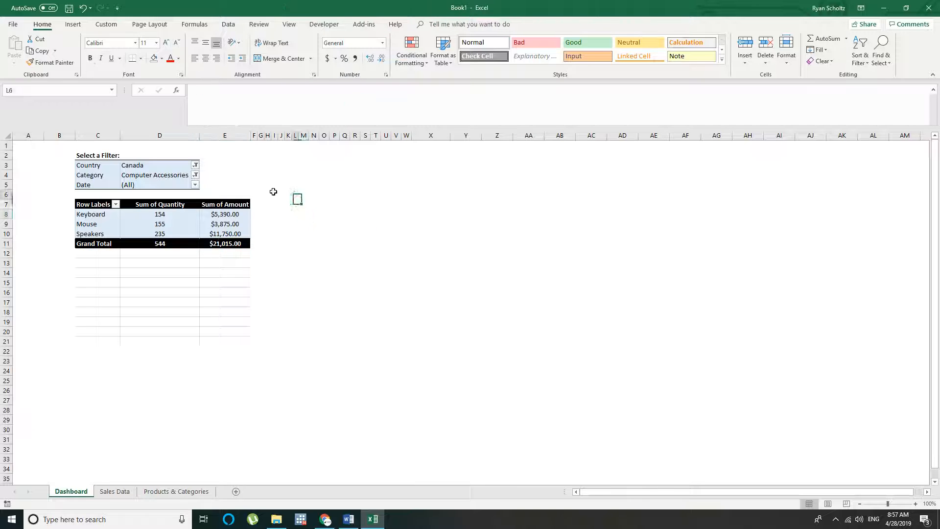
Reset the PivotTable's Country and Category filters to (All)
{"action": "left_click", "coordinate": [195, 166]}
{"action": "left_click", "coordinate": [94, 263]}
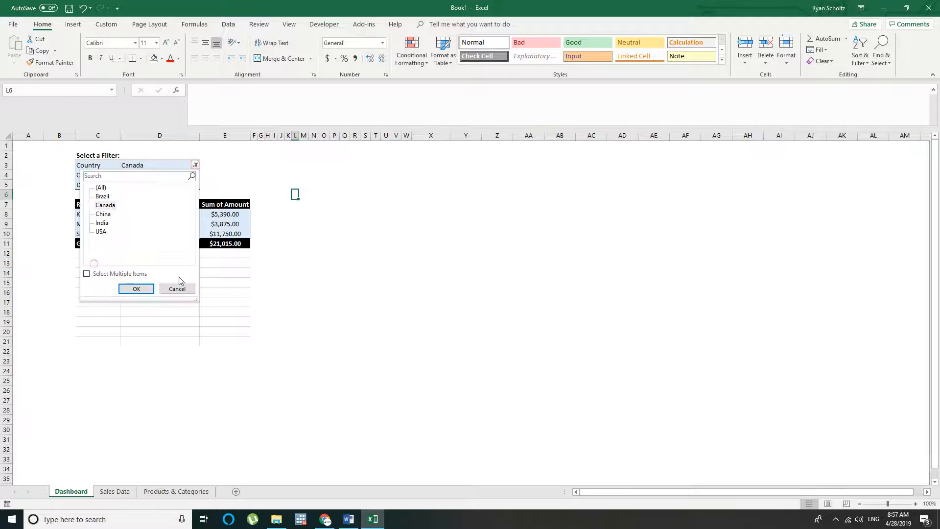
{"action": "left_click", "coordinate": [137, 289]}
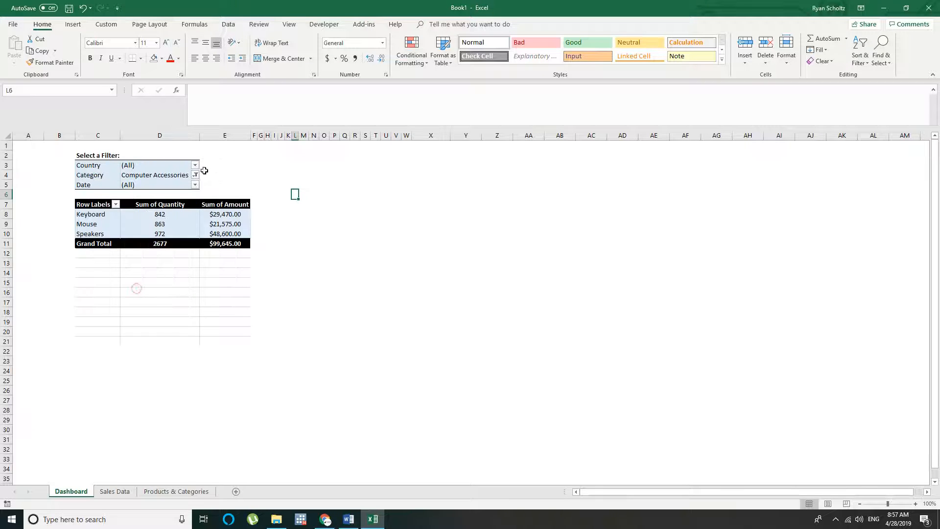
{"action": "left_click", "coordinate": [195, 175]}
{"action": "left_click", "coordinate": [101, 197]}
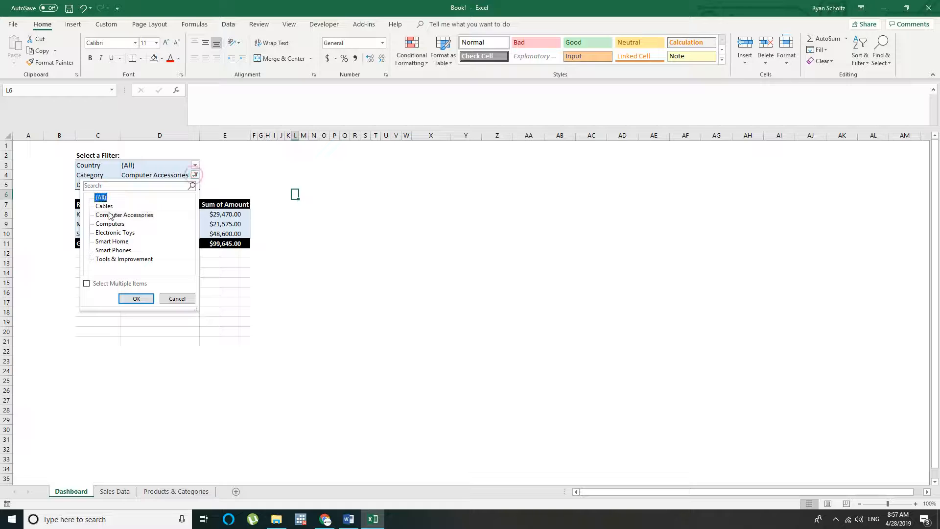
{"action": "left_click", "coordinate": [139, 299]}
{"action": "left_click", "coordinate": [374, 265]}
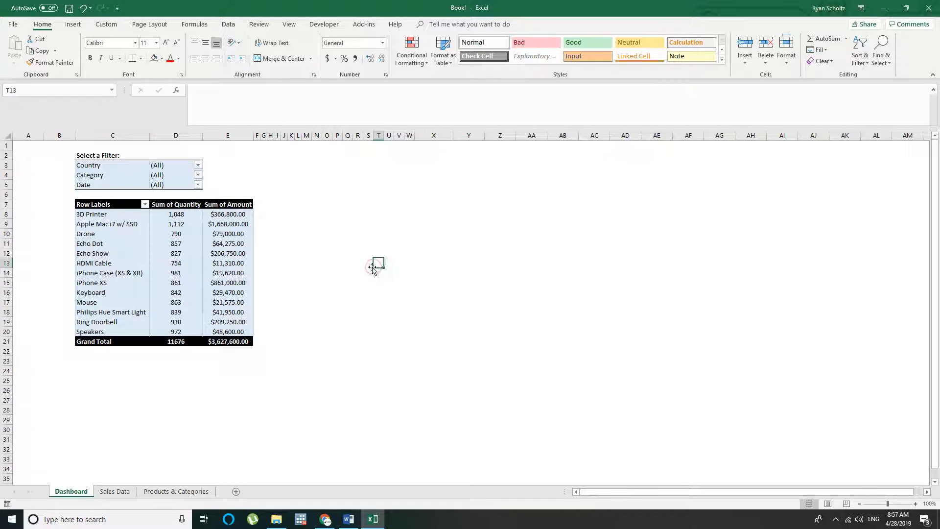
{"action": "left_click_drag", "start_coordinate": [100, 215], "coordinate": [239, 341]}
{"action": "left_click", "coordinate": [216, 289]}
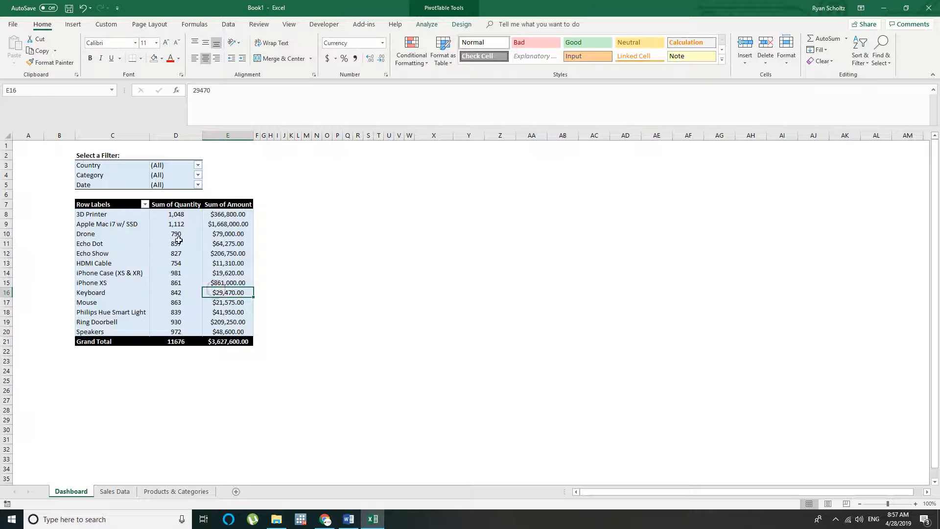
Rename the PivotTable's Row Labels header in C7 as Products
{"action": "left_click", "coordinate": [182, 224]}
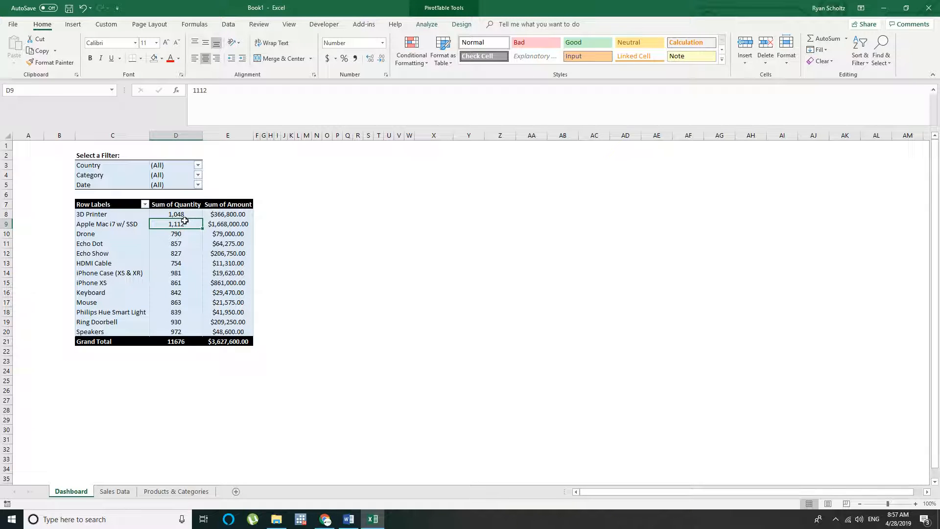
{"action": "left_click", "coordinate": [98, 205]}
{"action": "left_click", "coordinate": [172, 203]}
{"action": "left_click", "coordinate": [223, 204]}
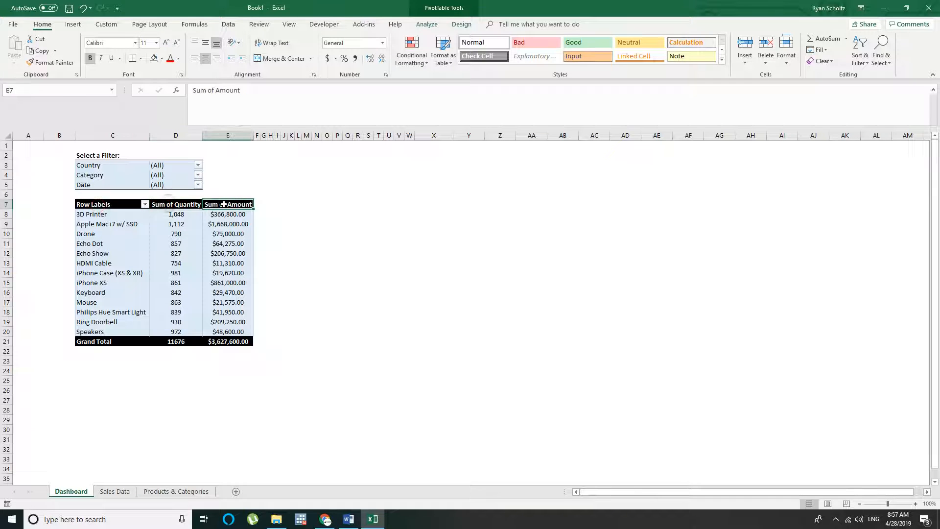
{"action": "left_click", "coordinate": [111, 205]}
{"action": "double_click", "coordinate": [106, 204]}
{"action": "left_click_drag", "start_coordinate": [111, 204], "coordinate": [59, 205]}
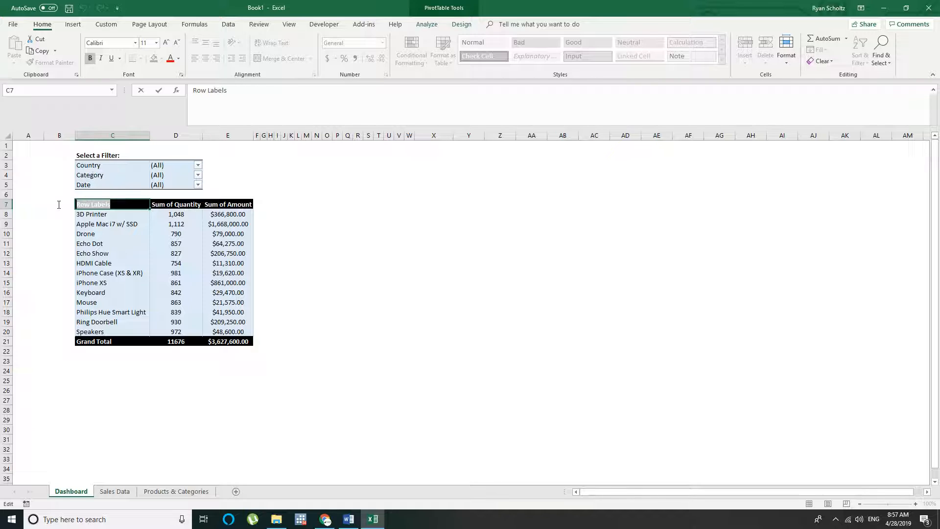
{"action": "type", "text": "Products"}
{"action": "key", "text": "Return"}
{"action": "left_click", "coordinate": [316, 255]}
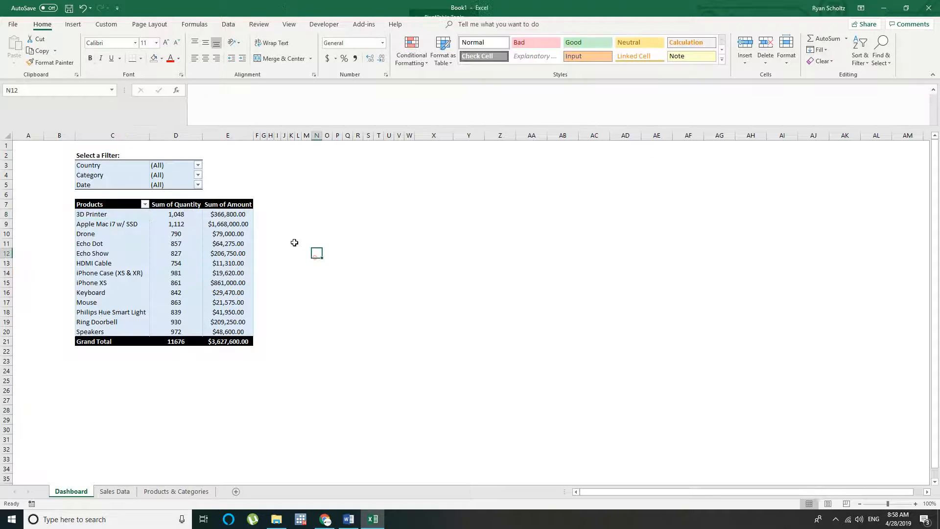
{"action": "left_click", "coordinate": [231, 204]}
{"action": "left_click", "coordinate": [298, 224]}
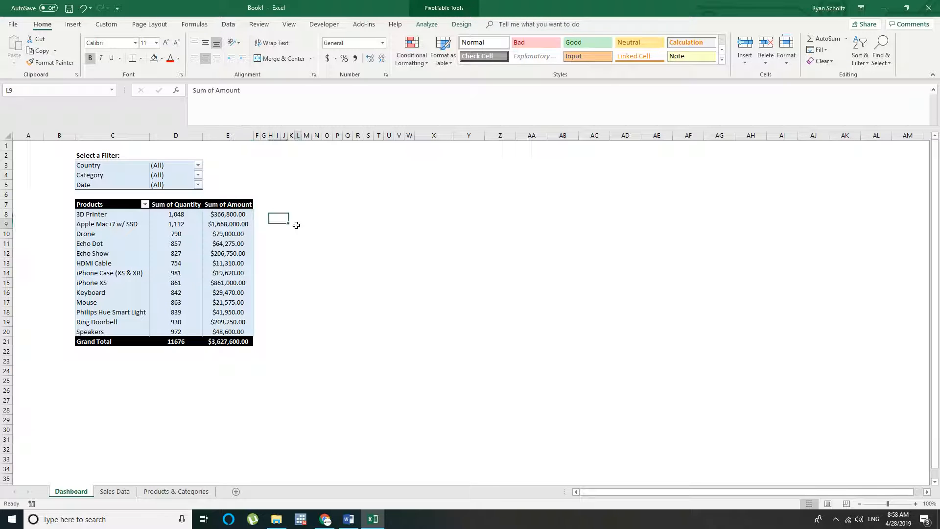
Open the PivotTable's Date filter, look through its date list and enable Select Multiple Items
{"action": "left_click", "coordinate": [88, 184]}
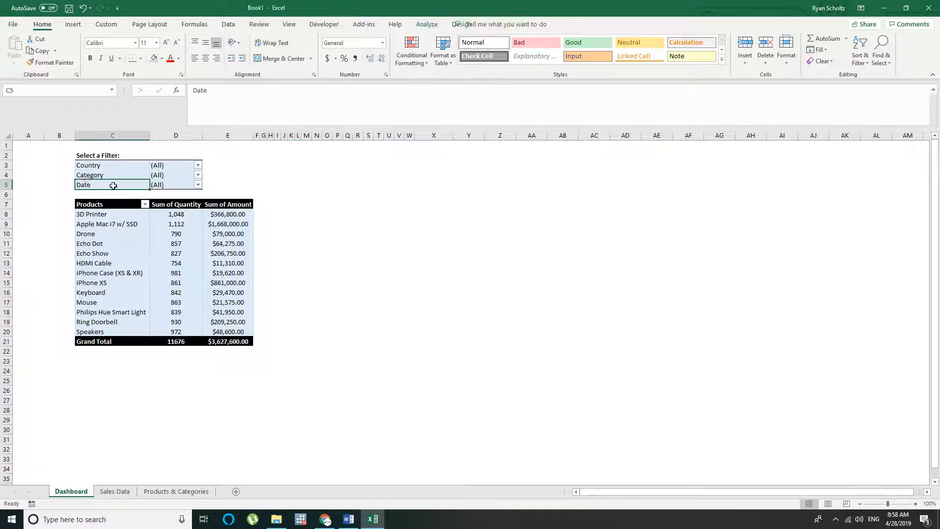
{"action": "left_click", "coordinate": [197, 185]}
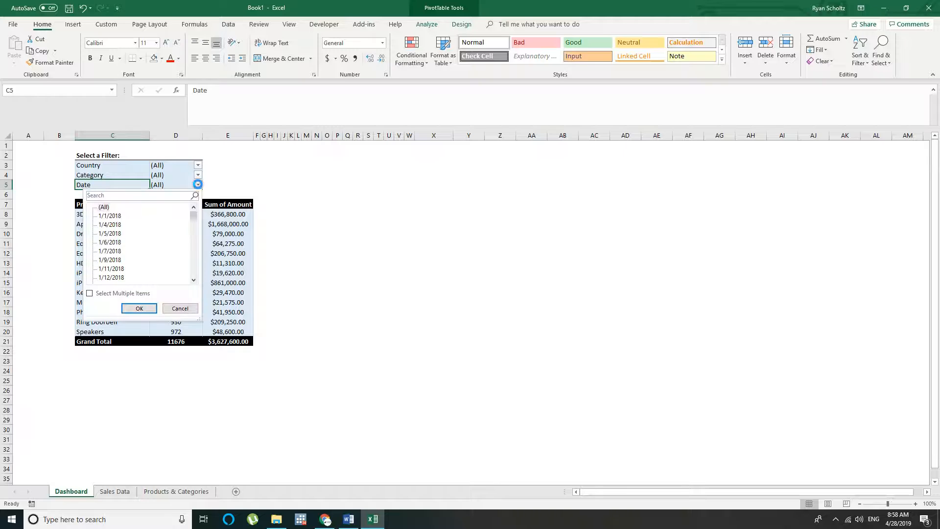
{"action": "mouse_move", "coordinate": [194, 221]}
{"action": "left_mouse_down"}
{"action": "mouse_move", "coordinate": [197, 288]}
{"action": "mouse_move", "coordinate": [208, 214]}
{"action": "left_mouse_up"}
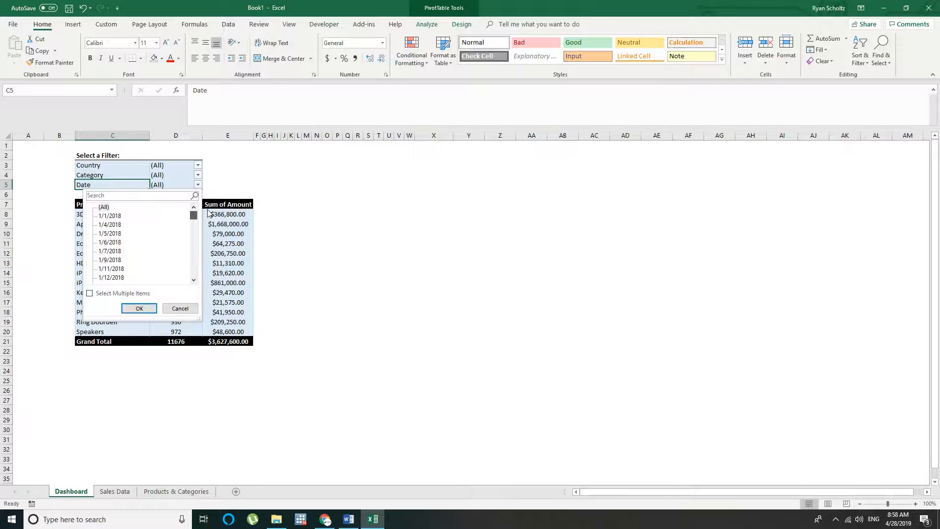
{"action": "left_click", "coordinate": [108, 216]}
{"action": "mouse_move", "coordinate": [193, 215]}
{"action": "left_mouse_down"}
{"action": "mouse_move", "coordinate": [195, 288]}
{"action": "mouse_move", "coordinate": [208, 215]}
{"action": "left_mouse_up"}
{"action": "left_click", "coordinate": [111, 280]}
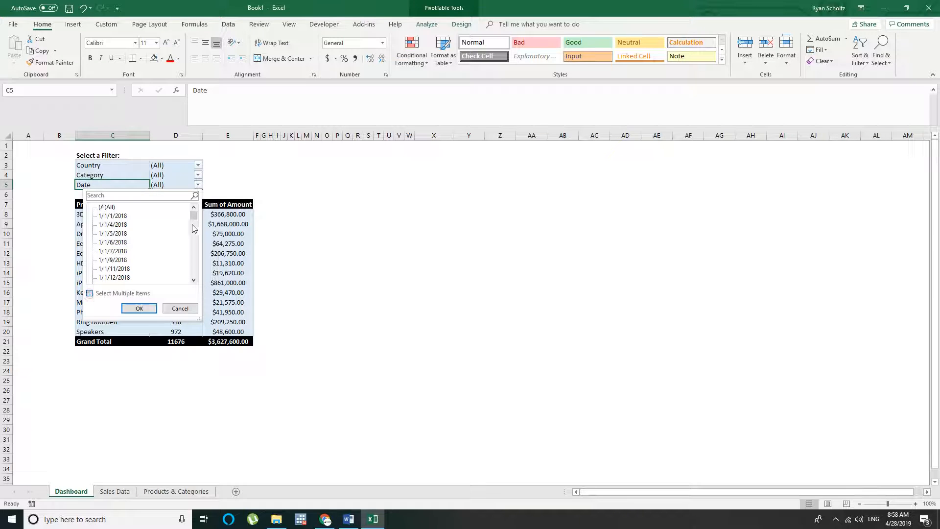
{"action": "left_click", "coordinate": [90, 293]}
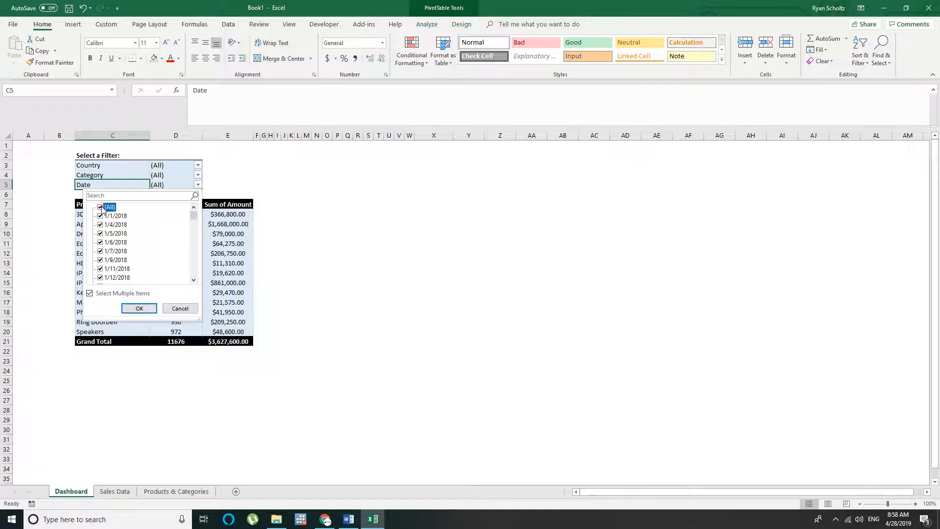
Exclude every date from 12/17/2020 through 12/27/2020 in the Date filter's list
{"action": "left_click_drag", "start_coordinate": [195, 217], "coordinate": [194, 274]}
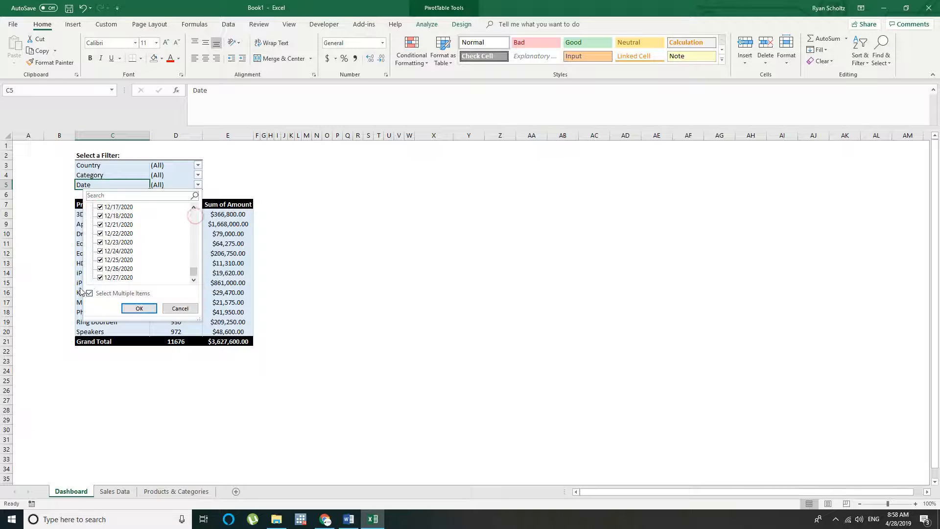
{"action": "left_click", "coordinate": [100, 277]}
{"action": "left_click", "coordinate": [100, 260]}
{"action": "left_click", "coordinate": [103, 269]}
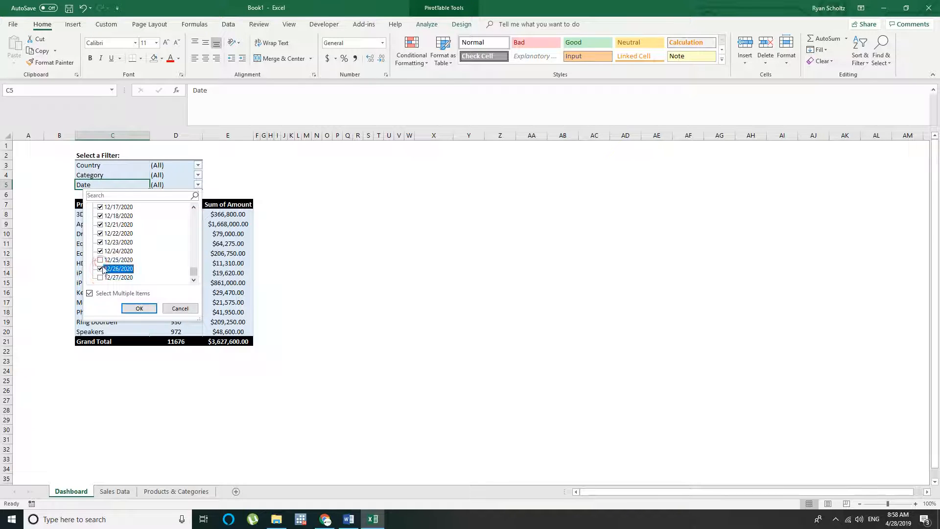
{"action": "left_click", "coordinate": [101, 251]}
{"action": "left_click", "coordinate": [101, 242]}
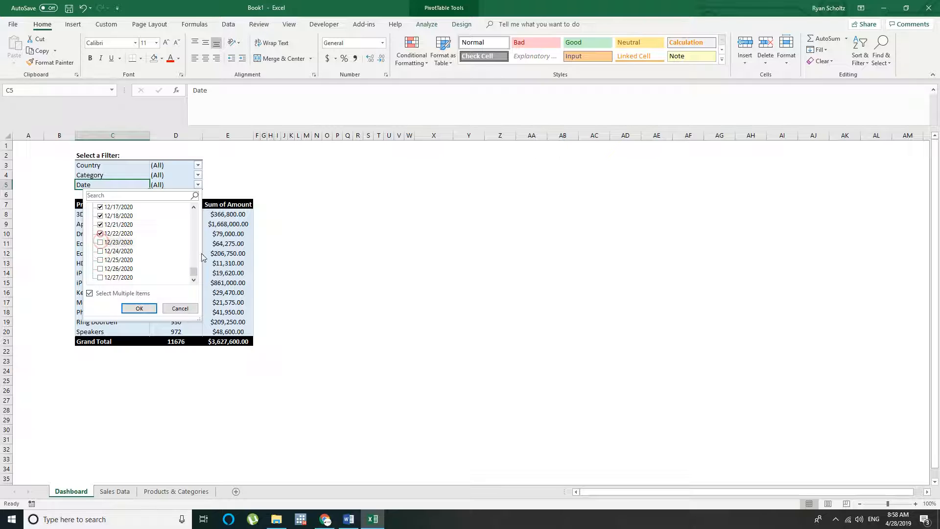
{"action": "left_click_drag", "start_coordinate": [193, 277], "coordinate": [195, 266]}
{"action": "left_click", "coordinate": [100, 225]}
{"action": "left_click", "coordinate": [100, 218]}
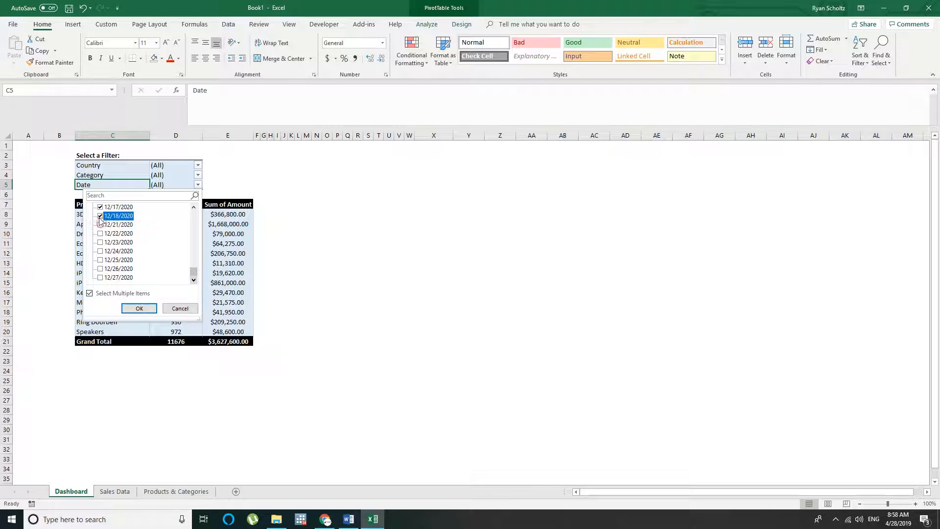
{"action": "left_click", "coordinate": [100, 208]}
Exclude the dates from 12/9/2020 through 12/15/2020 in the Date filter as well
{"action": "left_click", "coordinate": [195, 208]}
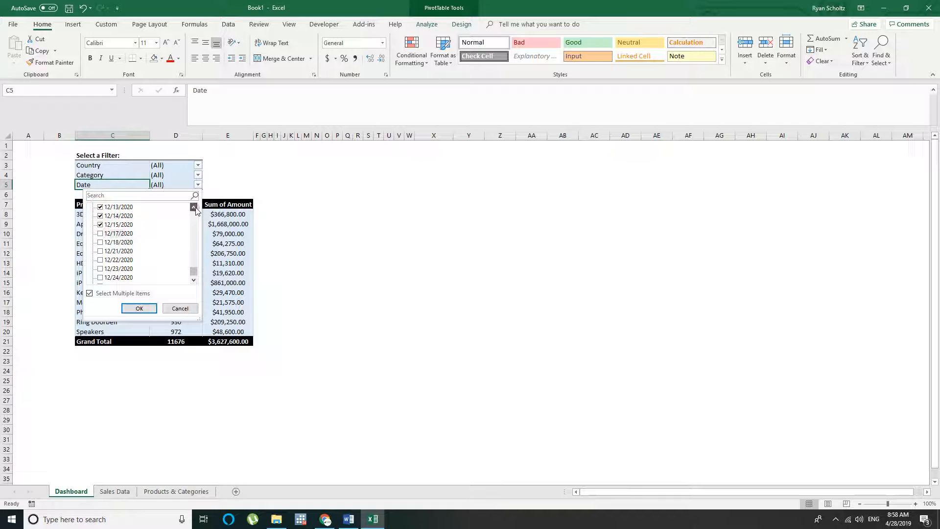
{"action": "left_click", "coordinate": [194, 208]}
{"action": "left_click", "coordinate": [194, 208]}
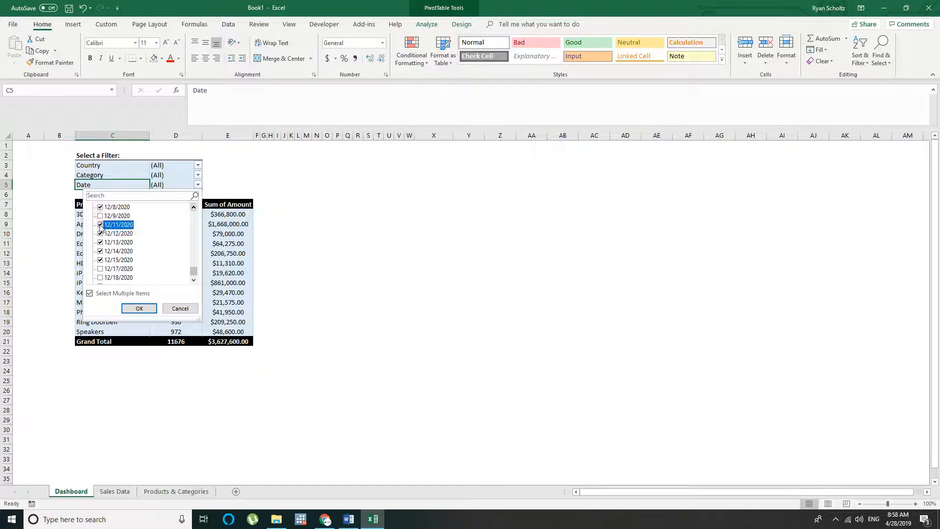
{"action": "left_click", "coordinate": [100, 225]}
{"action": "left_click", "coordinate": [101, 233]}
{"action": "left_click", "coordinate": [100, 243]}
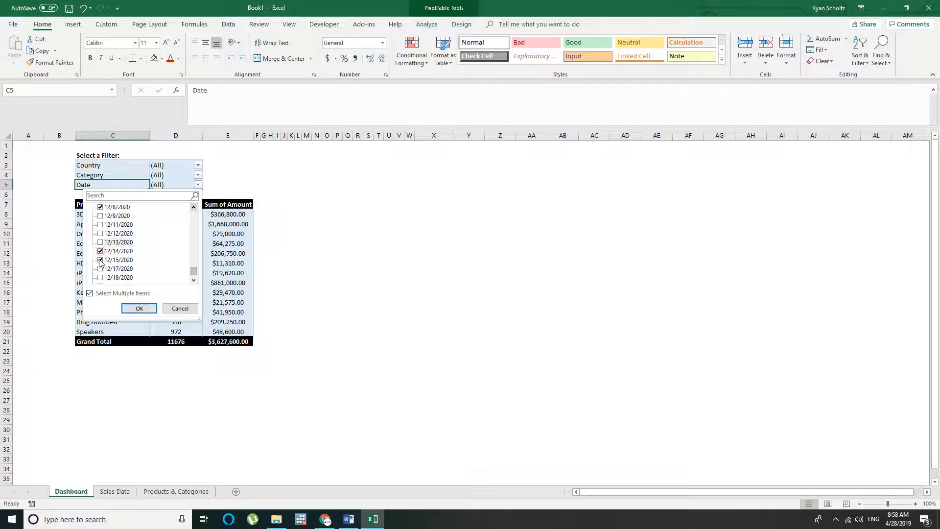
{"action": "left_click", "coordinate": [100, 251]}
{"action": "left_click", "coordinate": [101, 260]}
Exclude the dates from 12/2/2020 through 12/8/2020 and apply the Date filter to the PivotTable
{"action": "left_click", "coordinate": [194, 206]}
{"action": "left_click", "coordinate": [194, 206]}
{"action": "left_click", "coordinate": [194, 206]}
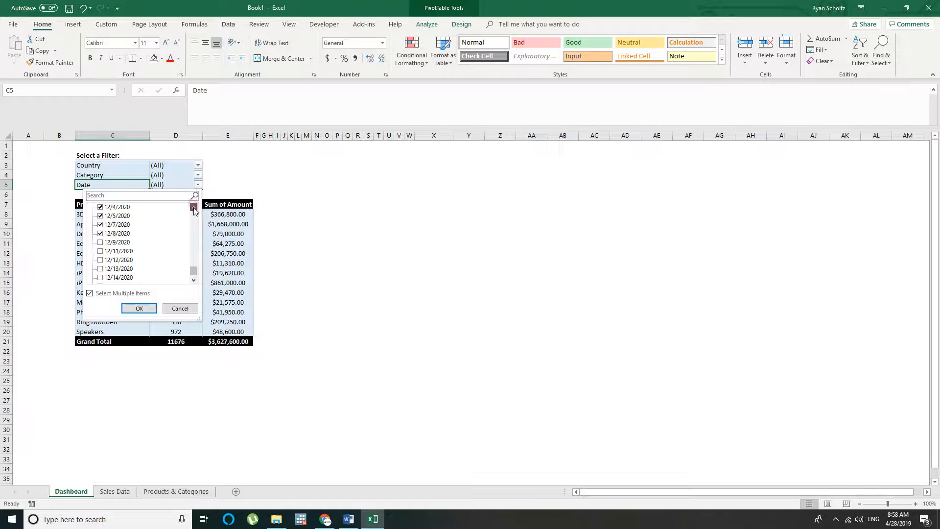
{"action": "left_click", "coordinate": [194, 207]}
{"action": "left_click", "coordinate": [194, 206]}
{"action": "left_click", "coordinate": [194, 206]}
{"action": "left_click", "coordinate": [101, 216]}
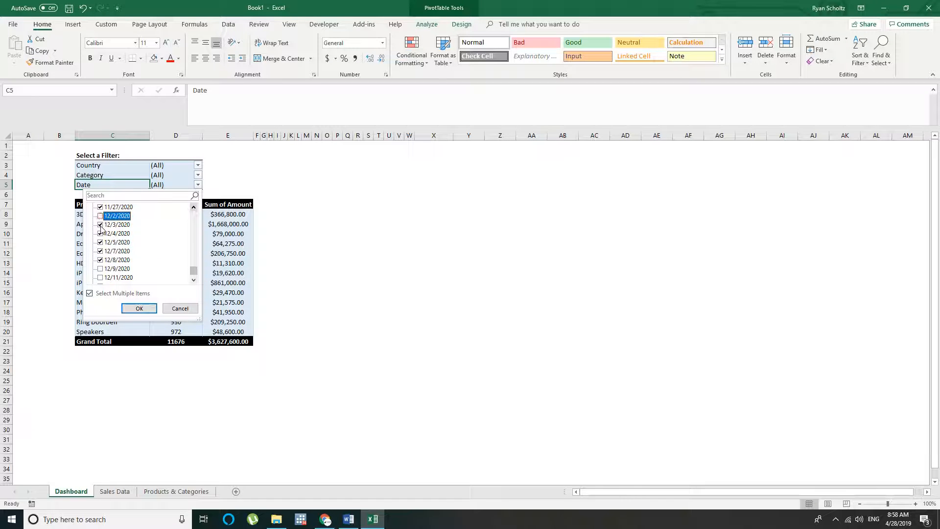
{"action": "left_click", "coordinate": [101, 224]}
{"action": "left_click", "coordinate": [100, 233]}
{"action": "left_click", "coordinate": [101, 243]}
{"action": "left_click", "coordinate": [100, 251]}
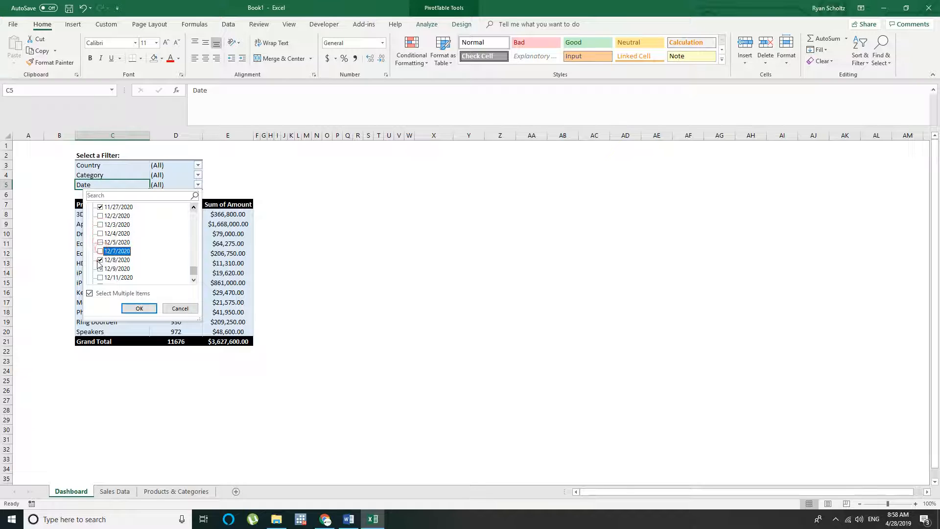
{"action": "left_click", "coordinate": [100, 260]}
{"action": "left_click", "coordinate": [139, 307]}
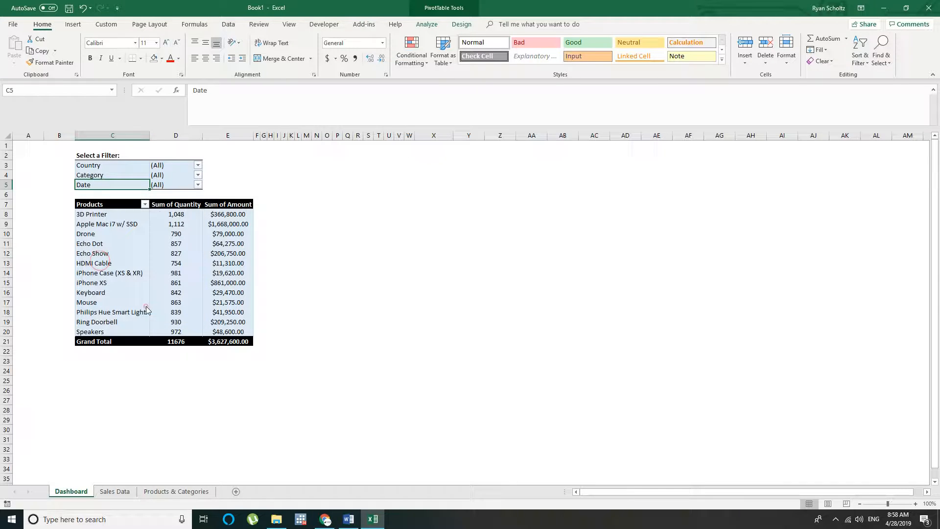
{"action": "left_click", "coordinate": [330, 291]}
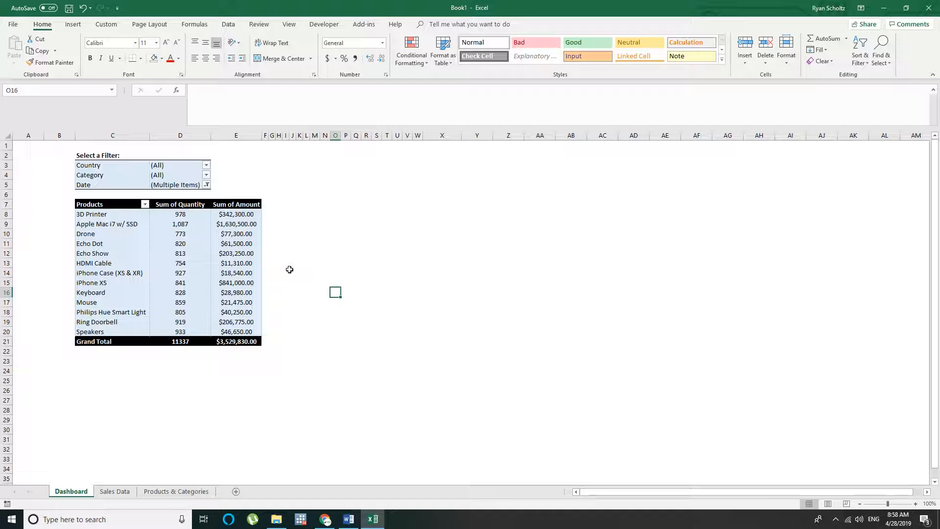
{"action": "left_click", "coordinate": [315, 272]}
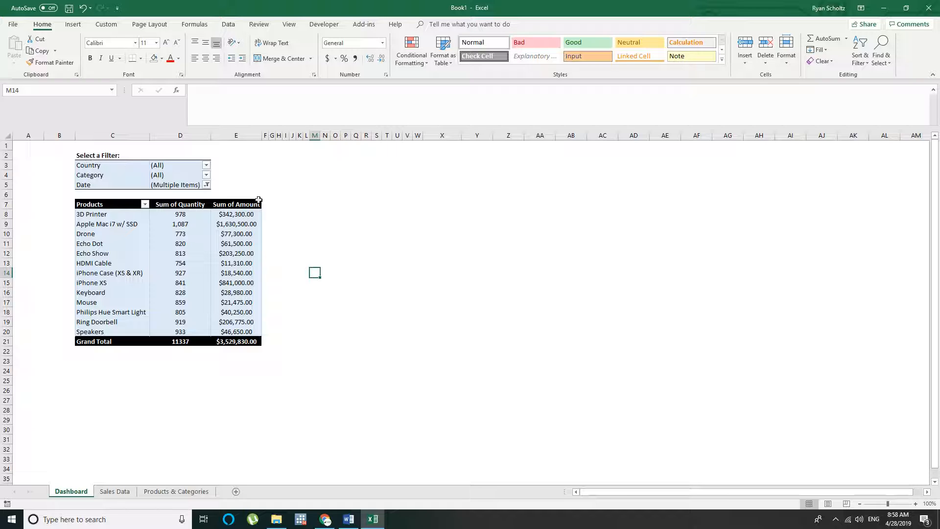
Select the PivotTable's Products header in C7 and bring up the PivotTable analysis commands
{"action": "left_click", "coordinate": [112, 203]}
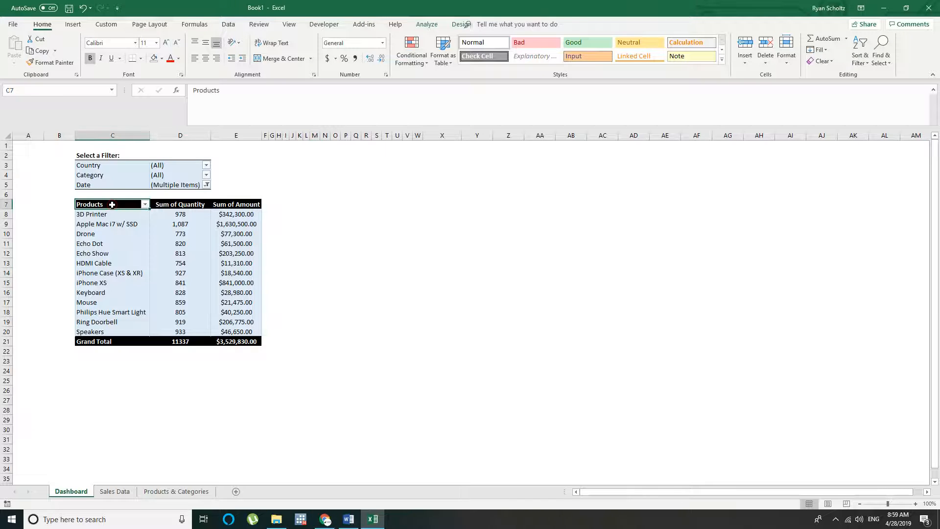
{"action": "left_click", "coordinate": [427, 25]}
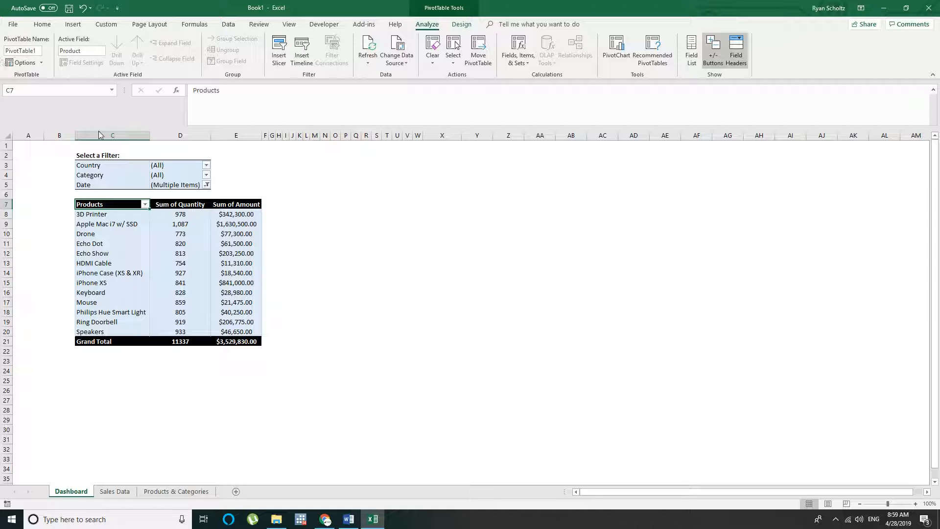
Insert a timeline for the Date field and place it beside the PivotTable, near the filter rows
{"action": "left_click", "coordinate": [301, 54]}
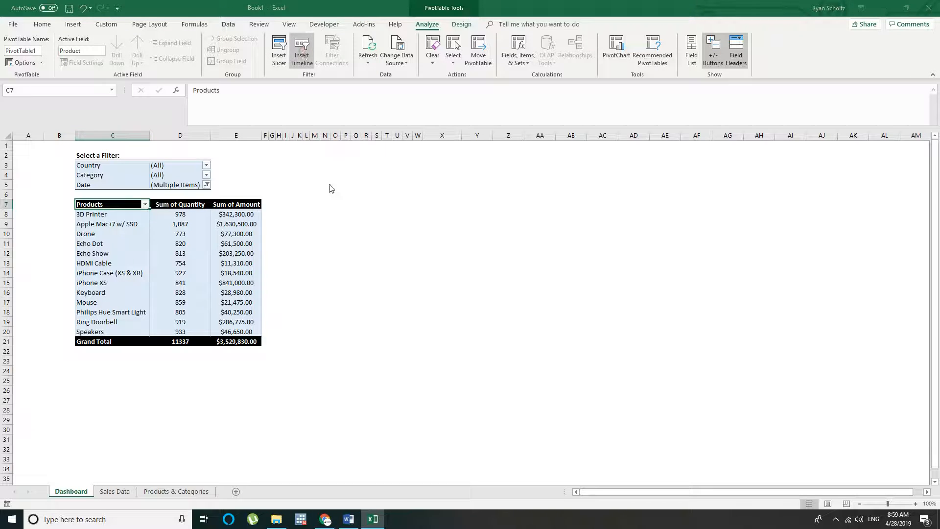
{"action": "left_click", "coordinate": [373, 198]}
{"action": "left_click", "coordinate": [413, 304]}
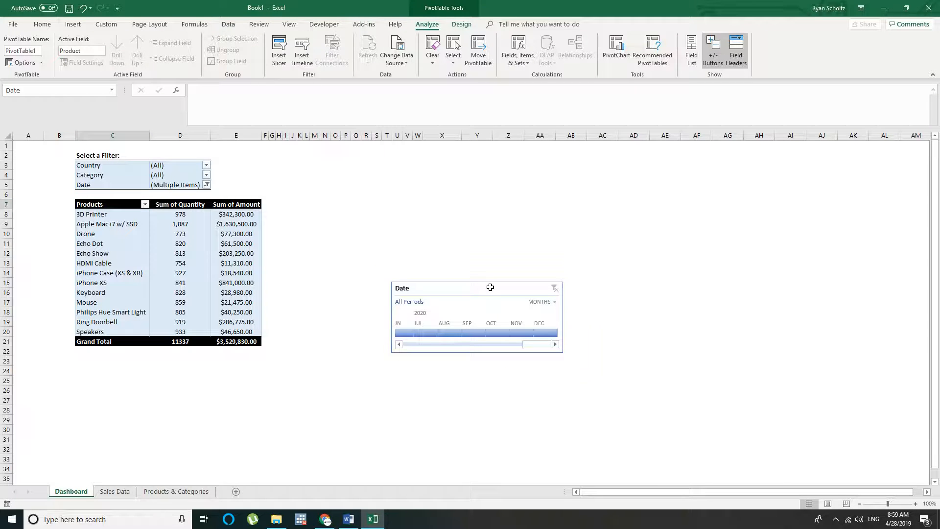
{"action": "left_click_drag", "start_coordinate": [490, 288], "coordinate": [375, 165]}
{"action": "left_click", "coordinate": [443, 271]}
{"action": "left_click", "coordinate": [418, 228]}
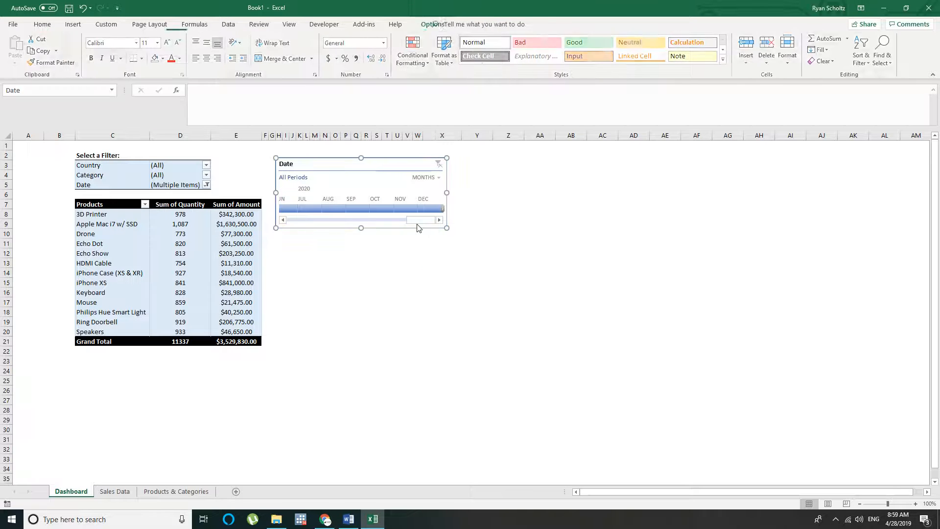
Filter the PivotTable to March through June 2018 with the Date timeline
{"action": "left_click_drag", "start_coordinate": [418, 224], "coordinate": [332, 218]}
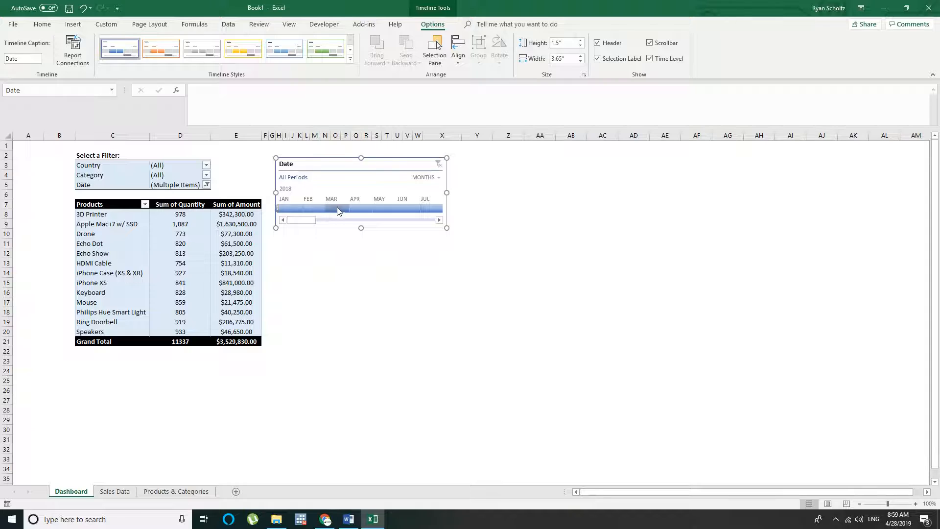
{"action": "left_click", "coordinate": [337, 209]}
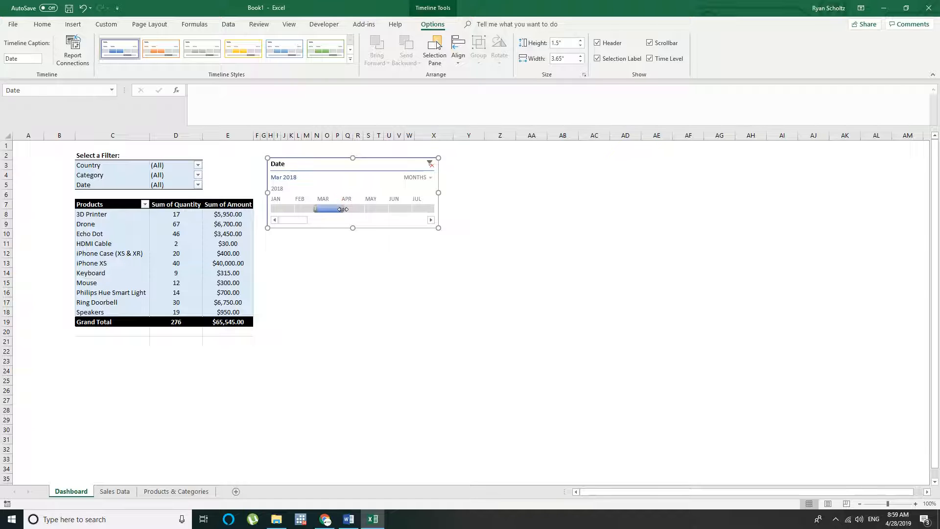
{"action": "left_click_drag", "start_coordinate": [343, 209], "coordinate": [408, 208]}
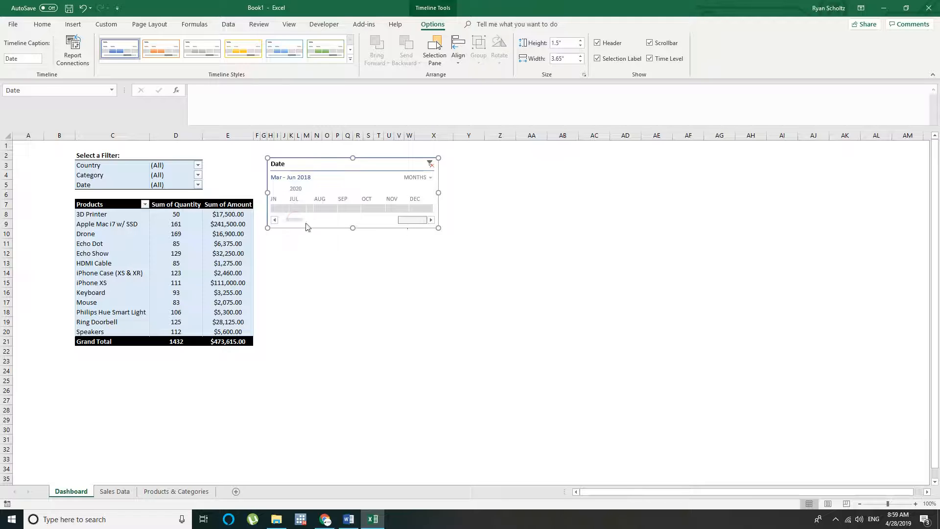
{"action": "left_click", "coordinate": [358, 282]}
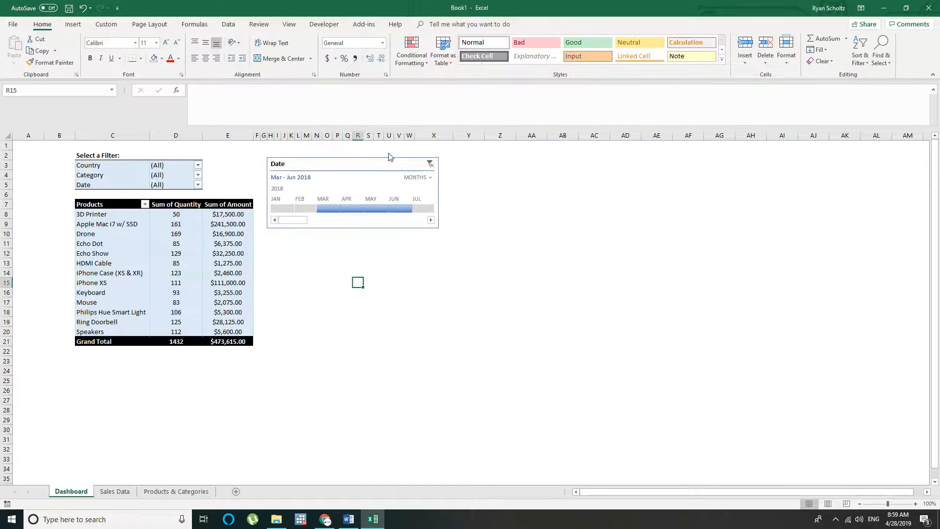
Apply the light green timeline style to the Date timeline
{"action": "left_click", "coordinate": [377, 163]}
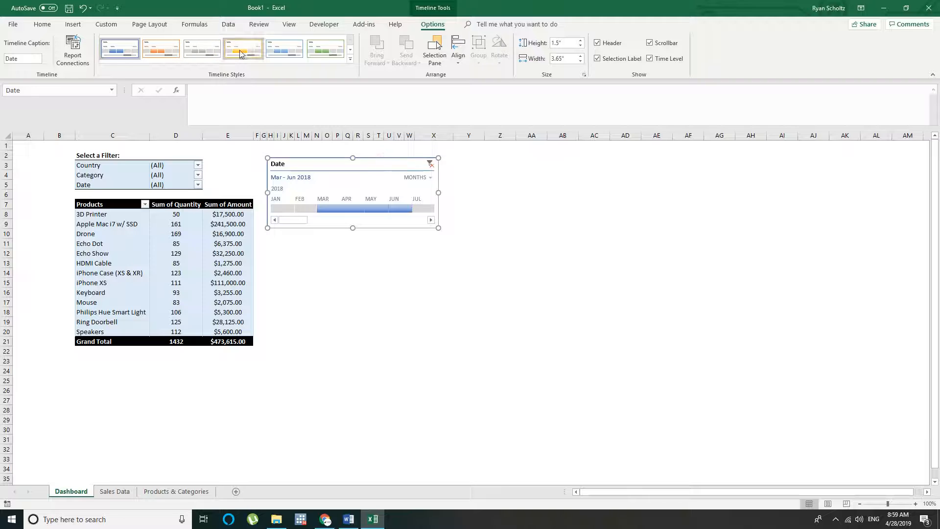
{"action": "left_click", "coordinate": [321, 52]}
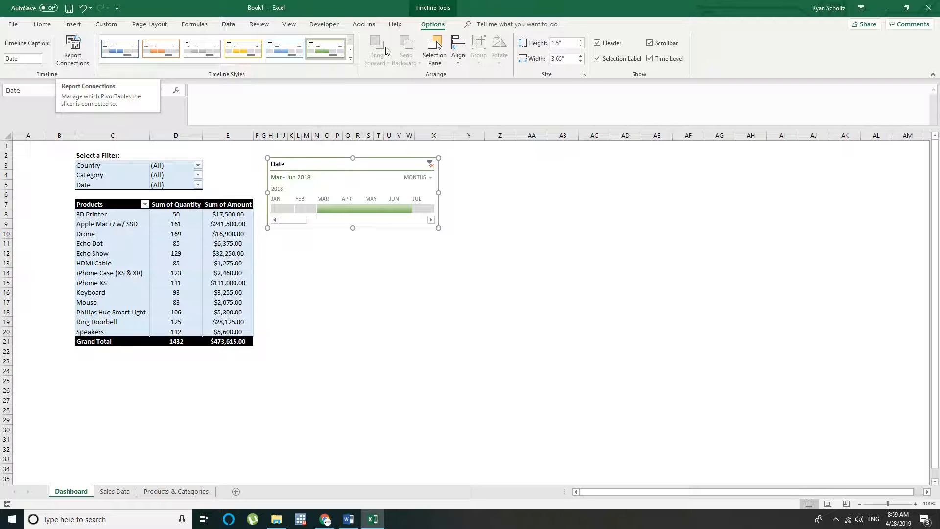
{"action": "left_click", "coordinate": [562, 224]}
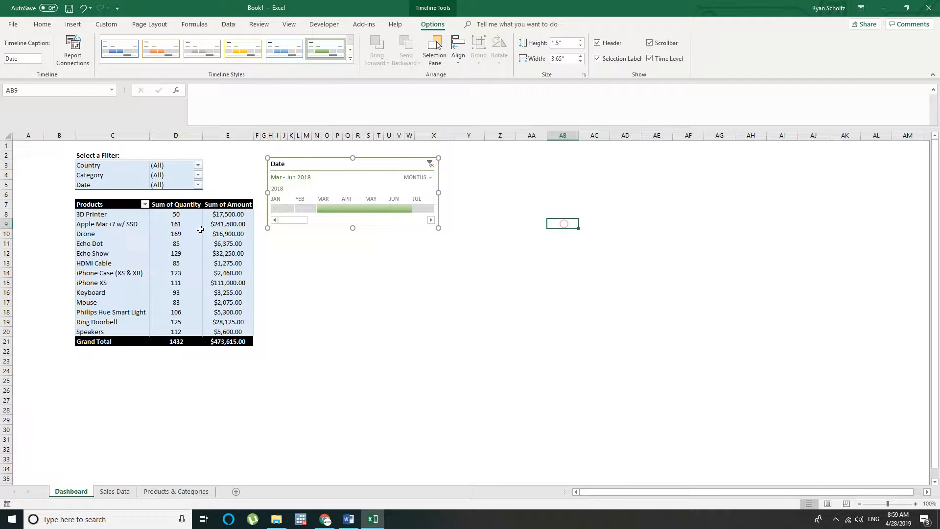
Review the PivotTable's design options for grand totals, blank rows and report layout, checking them against the Grand Total row
{"action": "left_click", "coordinate": [107, 204]}
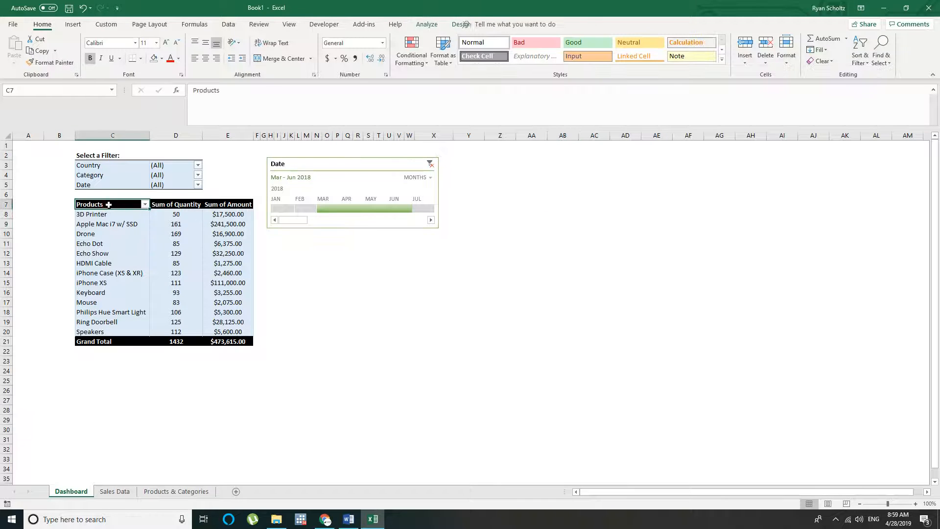
{"action": "left_click", "coordinate": [427, 24]}
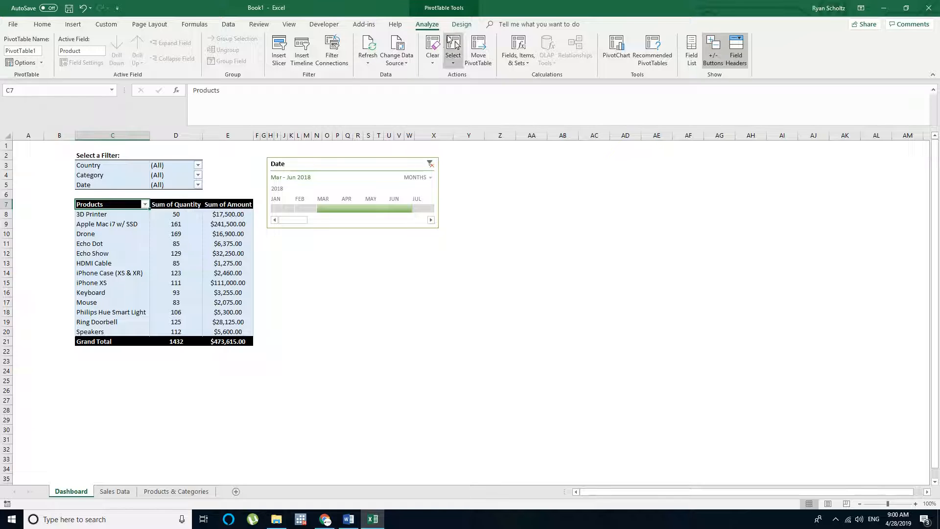
{"action": "left_click", "coordinate": [462, 24]}
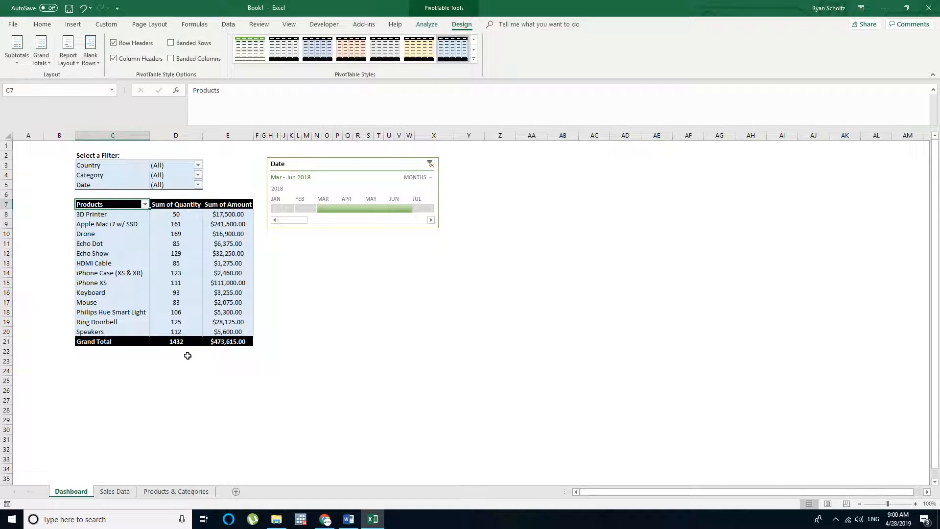
{"action": "left_click", "coordinate": [183, 343]}
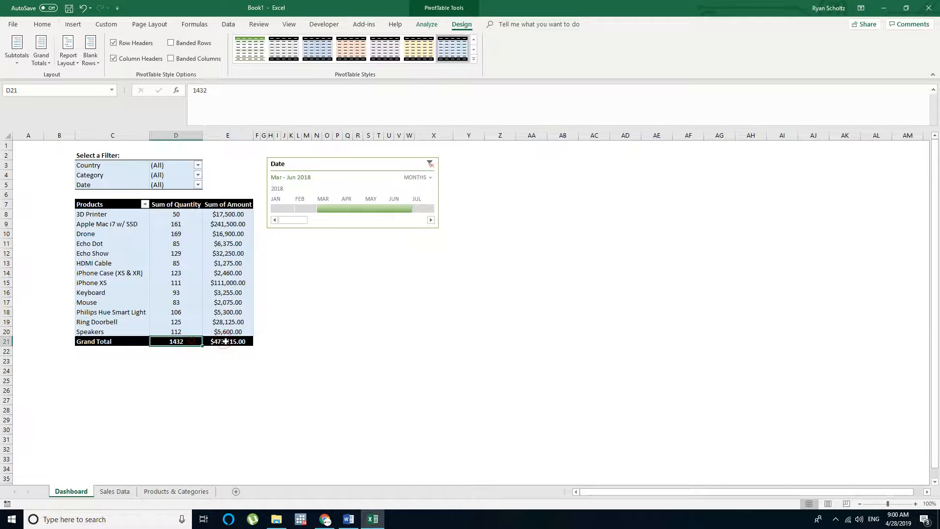
{"action": "left_click", "coordinate": [225, 342]}
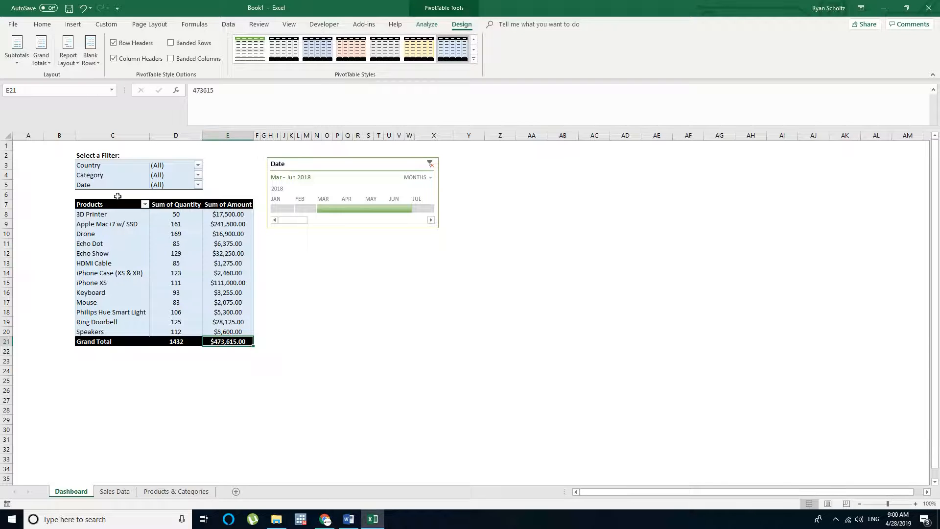
{"action": "left_click", "coordinate": [180, 345]}
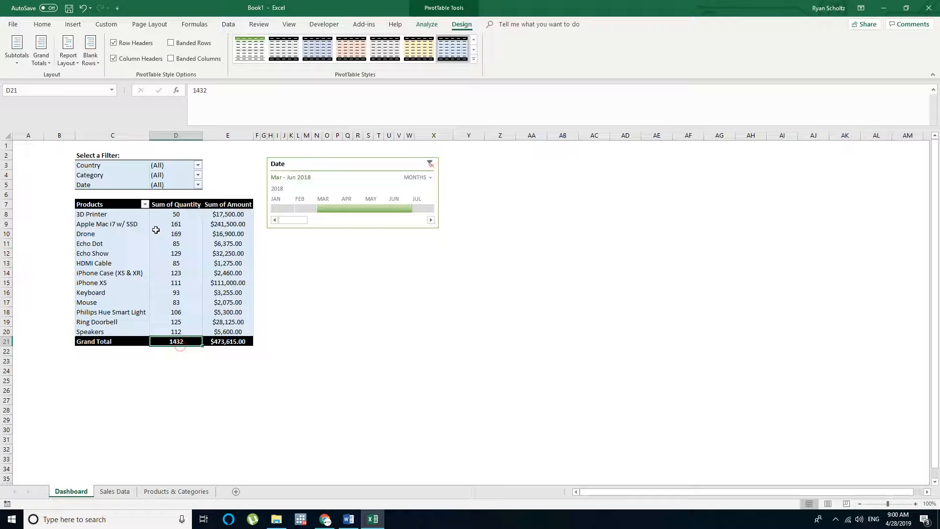
{"action": "left_click", "coordinate": [47, 67]}
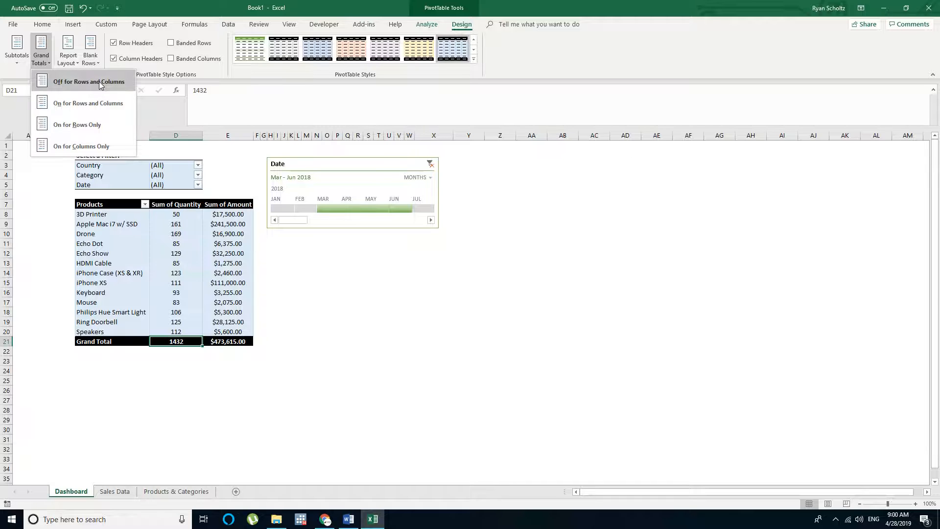
{"action": "left_click", "coordinate": [95, 63]}
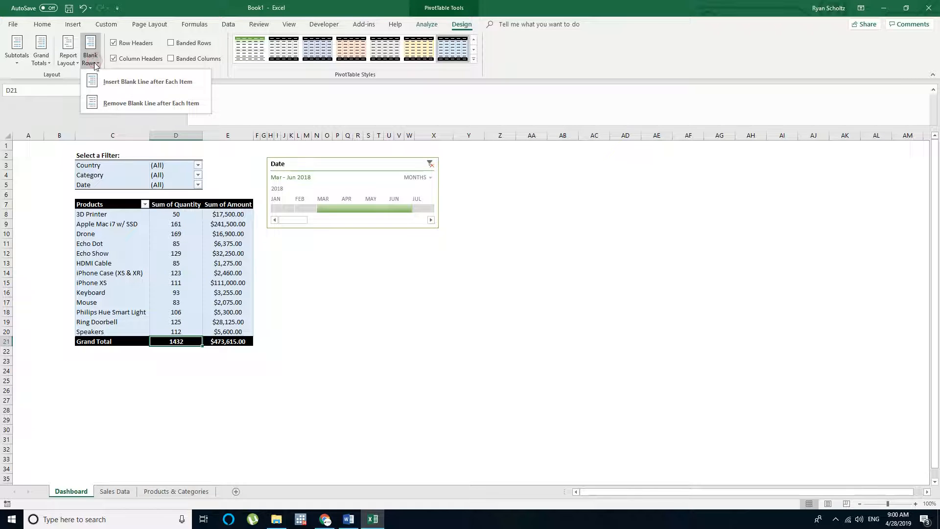
{"action": "left_click", "coordinate": [67, 62]}
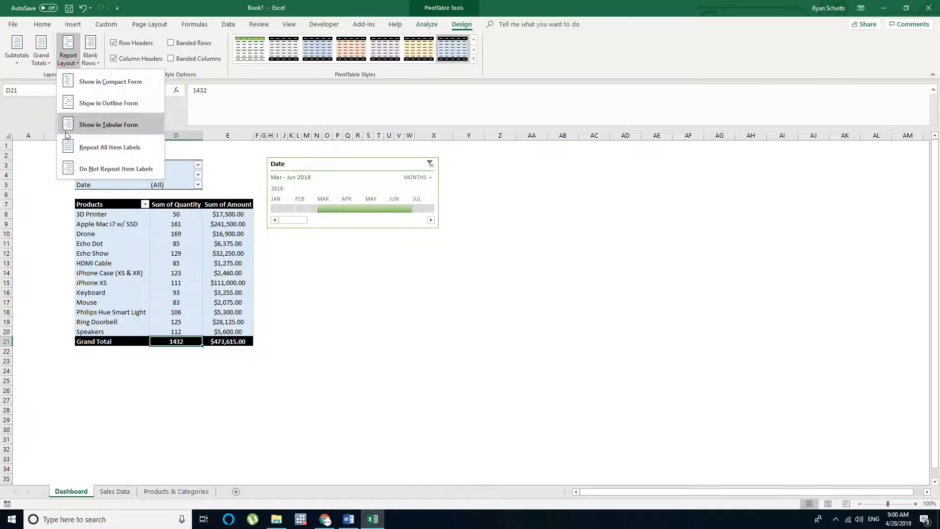
{"action": "left_click", "coordinate": [362, 301]}
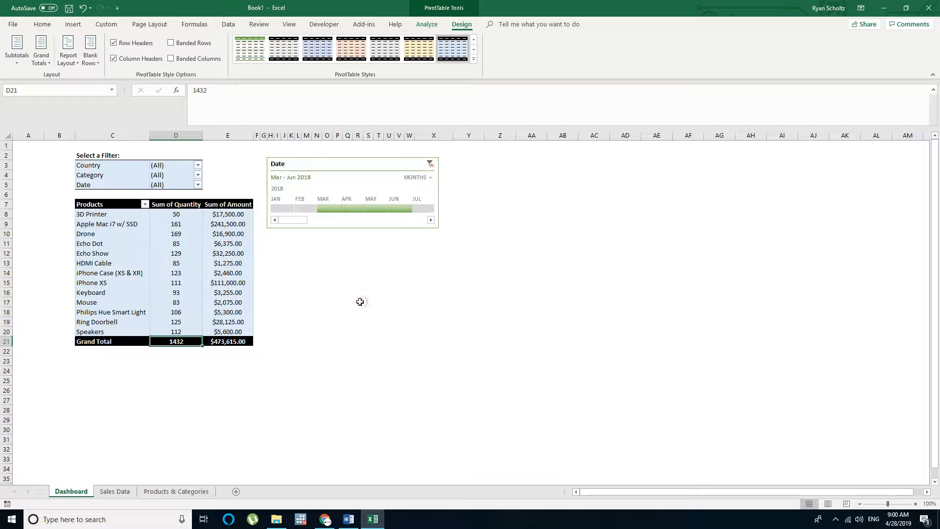
View the Sales Data sheet briefly and return to the Dashboard sheet
{"action": "left_click", "coordinate": [95, 206]}
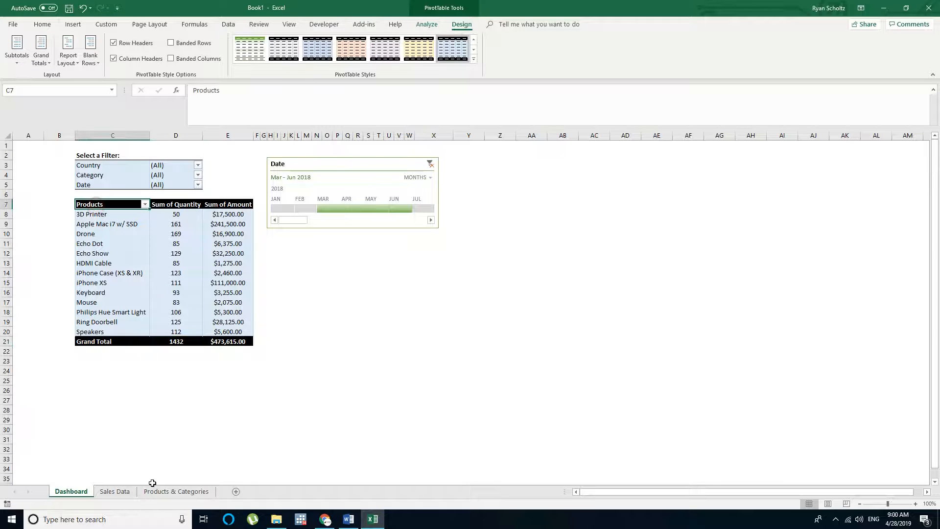
{"action": "left_click", "coordinate": [117, 491]}
{"action": "left_click", "coordinate": [71, 492]}
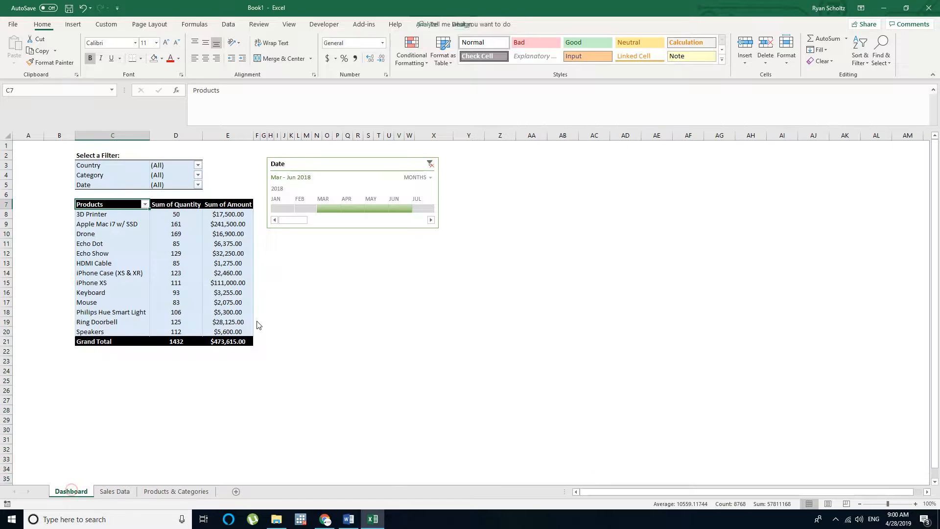
{"action": "left_click", "coordinate": [347, 322]}
Examine the item lists of the Country, Category and Date report filters without changing any selection
{"action": "left_click", "coordinate": [181, 166]}
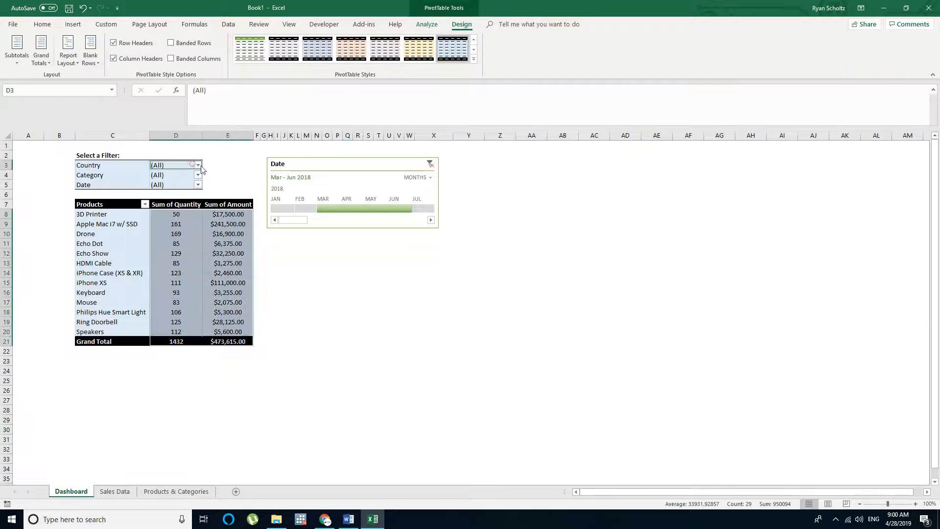
{"action": "left_click", "coordinate": [198, 165]}
{"action": "left_click", "coordinate": [192, 288]}
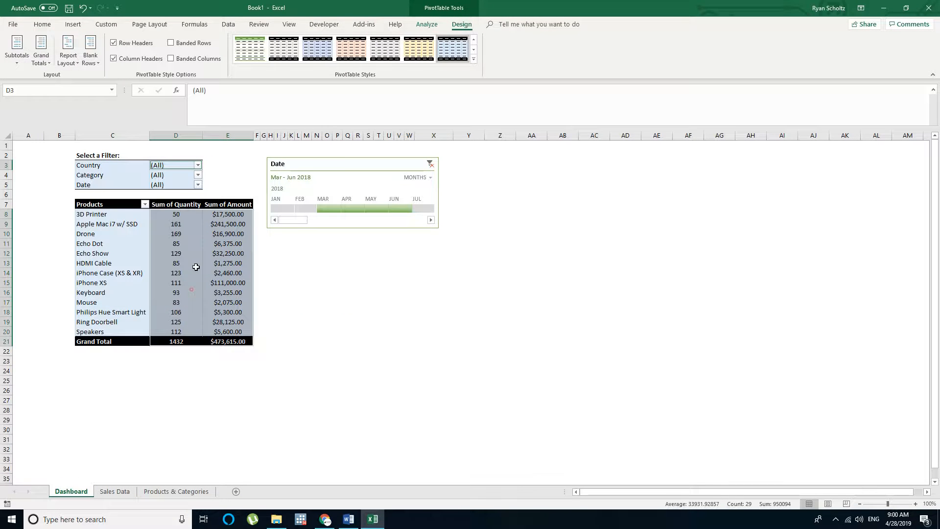
{"action": "left_click", "coordinate": [198, 175]}
{"action": "left_click", "coordinate": [180, 300]}
{"action": "left_click", "coordinate": [198, 185]}
{"action": "left_click", "coordinate": [180, 309]}
{"action": "left_click", "coordinate": [388, 283]}
{"action": "left_click", "coordinate": [198, 185]}
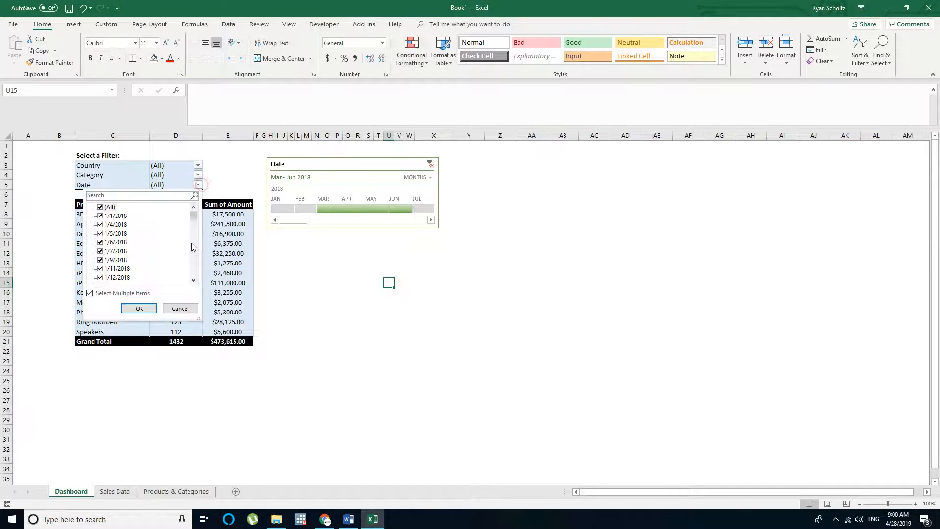
{"action": "left_click", "coordinate": [180, 309]}
{"action": "left_click", "coordinate": [421, 254]}
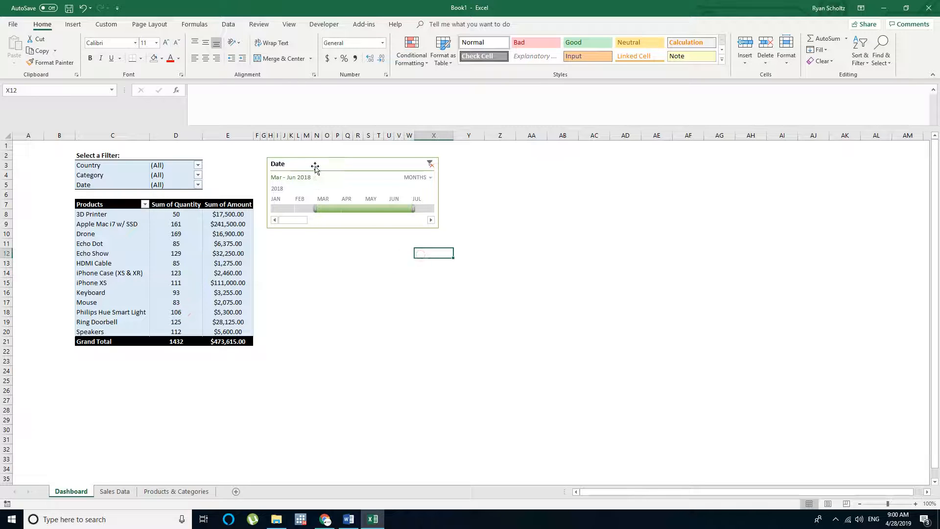
Nudge the Date timeline slightly closer to the PivotTable and extend its range back to start in January 2018
{"action": "left_click_drag", "start_coordinate": [315, 166], "coordinate": [311, 165]}
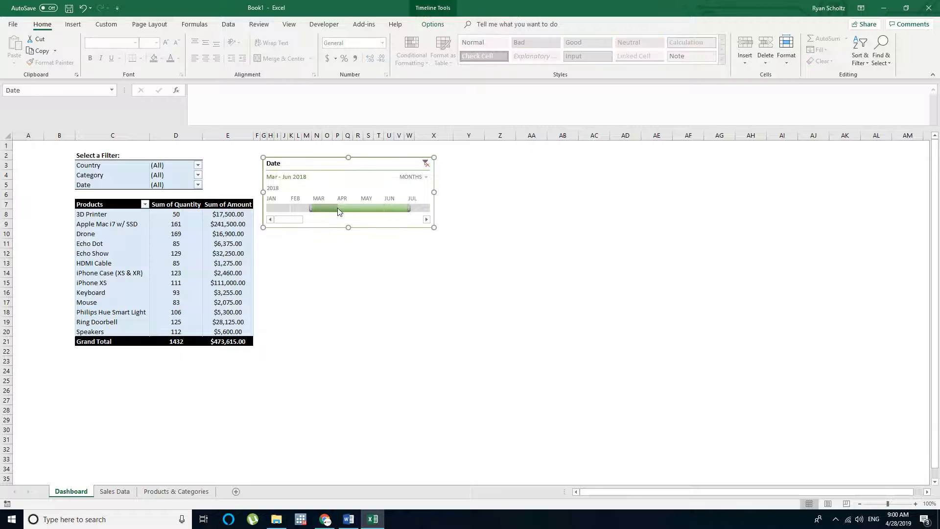
{"action": "left_click", "coordinate": [404, 223]}
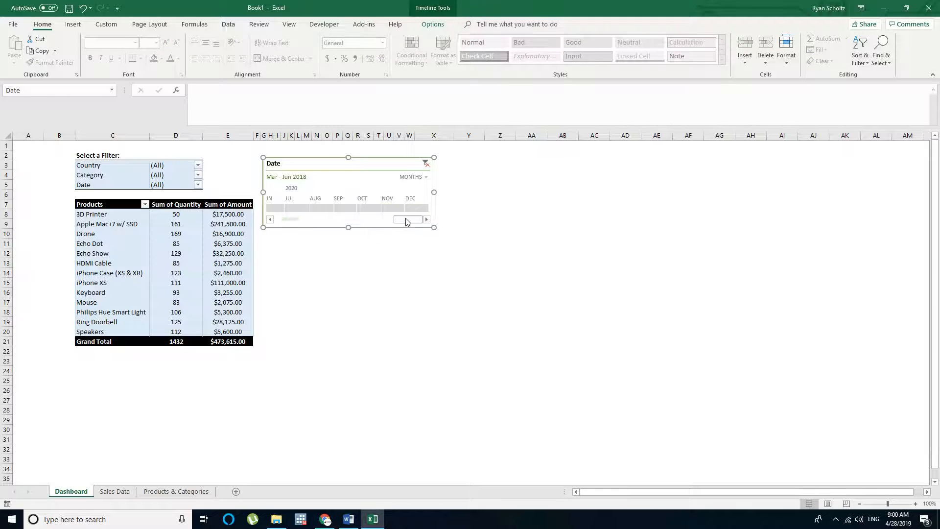
{"action": "left_click", "coordinate": [296, 217]}
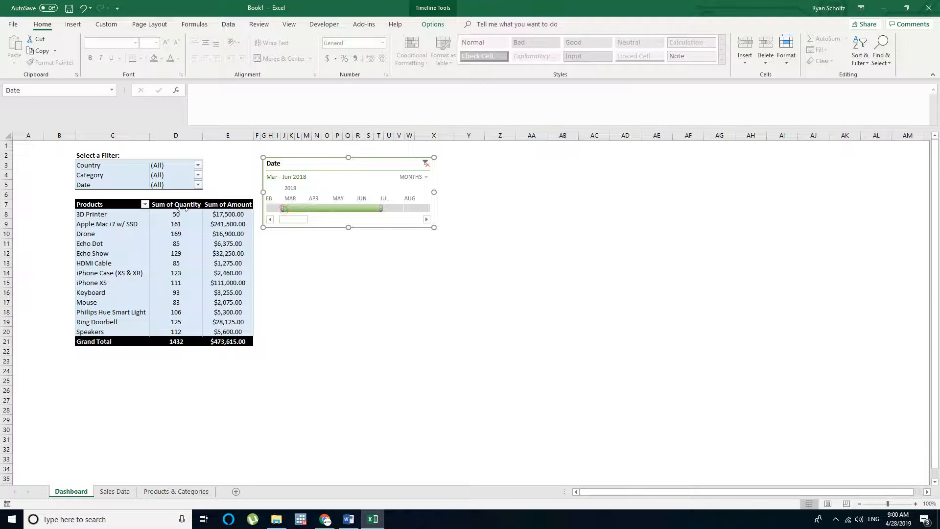
{"action": "mouse_move", "coordinate": [251, 209]}
{"action": "left_mouse_down"}
{"action": "mouse_move", "coordinate": [267, 223]}
{"action": "mouse_move", "coordinate": [264, 206]}
{"action": "left_mouse_up"}
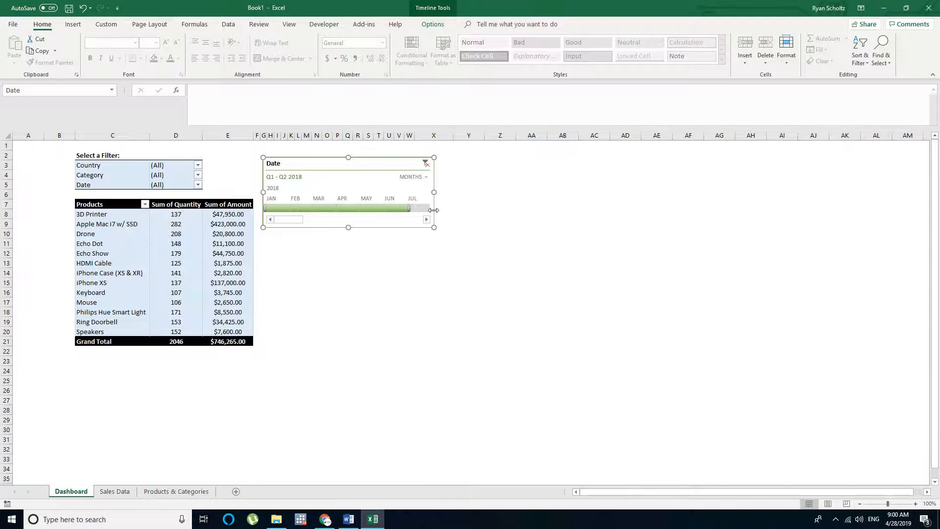
Adjust the end of the Date timeline's range so the PivotTable covers January through July 2018
{"action": "left_click_drag", "start_coordinate": [433, 210], "coordinate": [435, 210]}
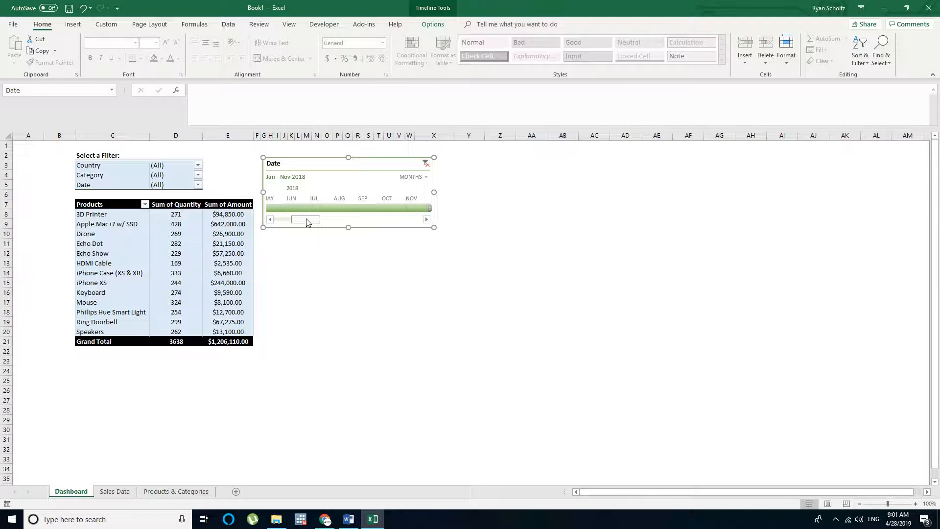
{"action": "left_click_drag", "start_coordinate": [307, 221], "coordinate": [318, 220]}
{"action": "left_click_drag", "start_coordinate": [373, 209], "coordinate": [289, 220]}
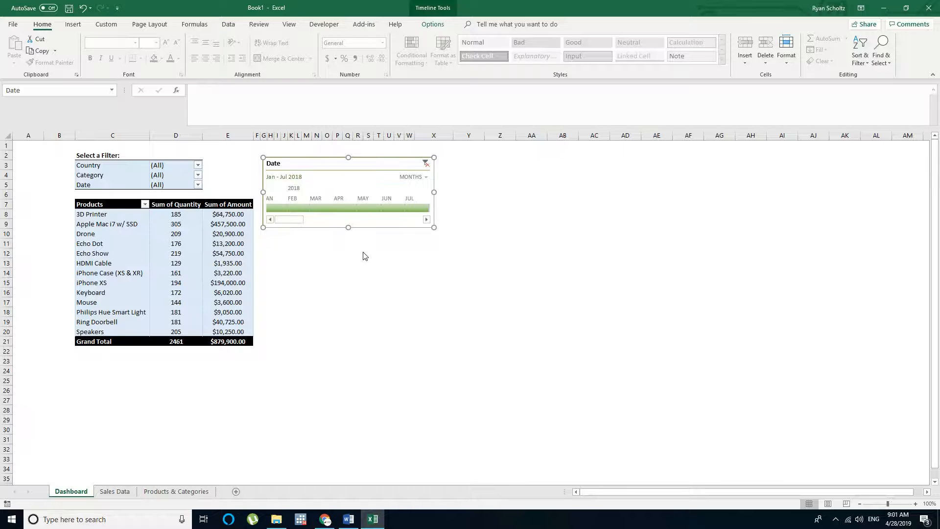
{"action": "left_click", "coordinate": [360, 253]}
{"action": "left_click", "coordinate": [165, 216]}
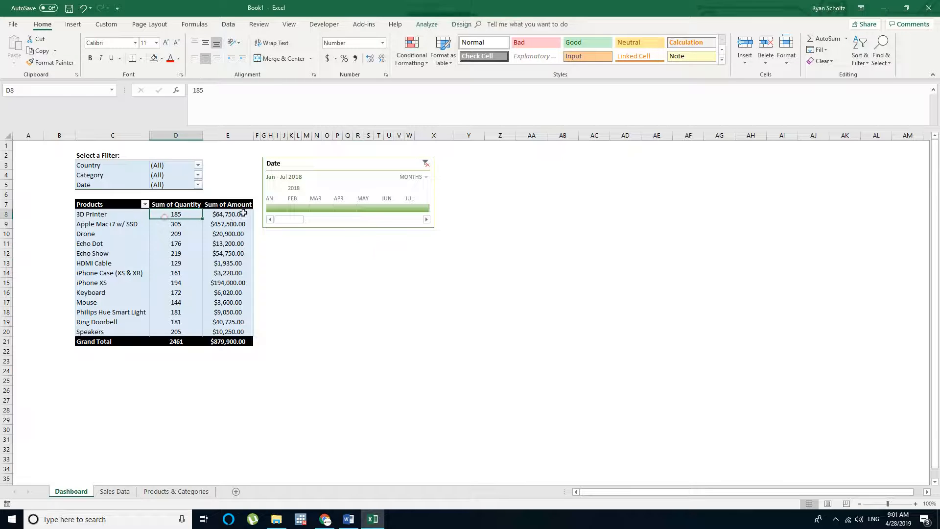
{"action": "left_click_drag", "start_coordinate": [108, 213], "coordinate": [242, 340]}
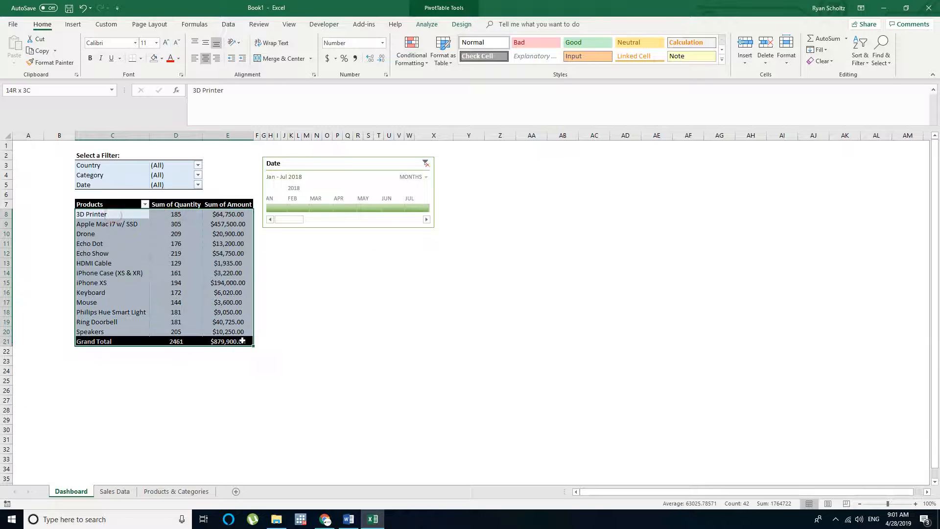
{"action": "left_click", "coordinate": [306, 310]}
{"action": "left_click", "coordinate": [108, 165]}
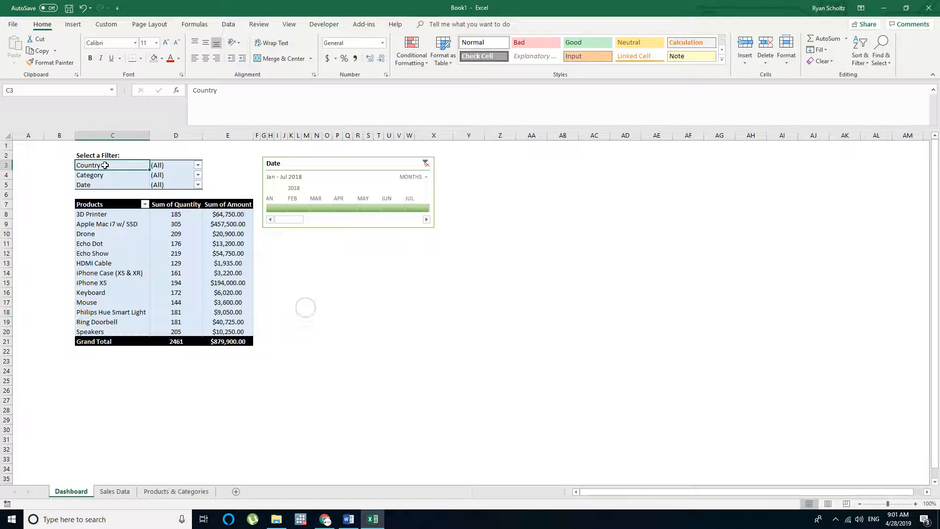
{"action": "left_click", "coordinate": [295, 169]}
{"action": "left_click", "coordinate": [338, 262]}
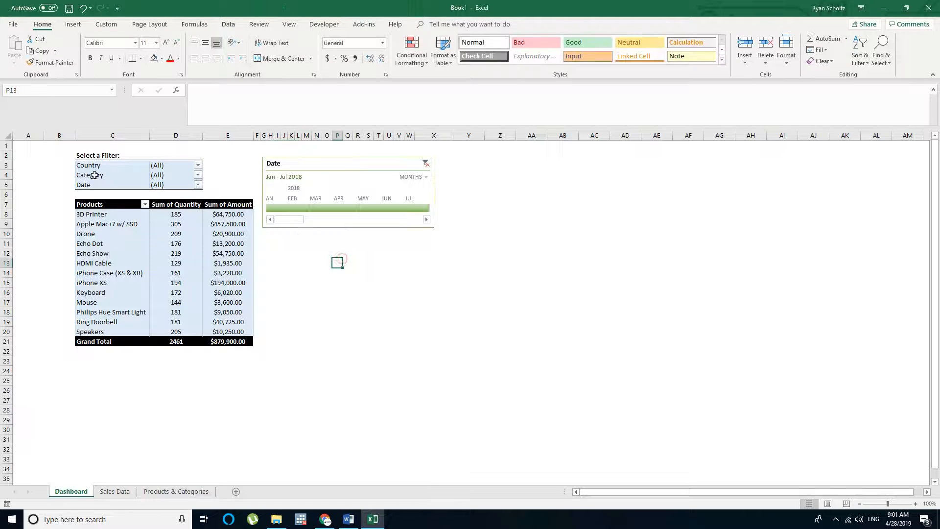
Hide row 5, which holds the Date report filter, on the Dashboard sheet
{"action": "left_click", "coordinate": [88, 184]}
{"action": "left_click", "coordinate": [6, 185]}
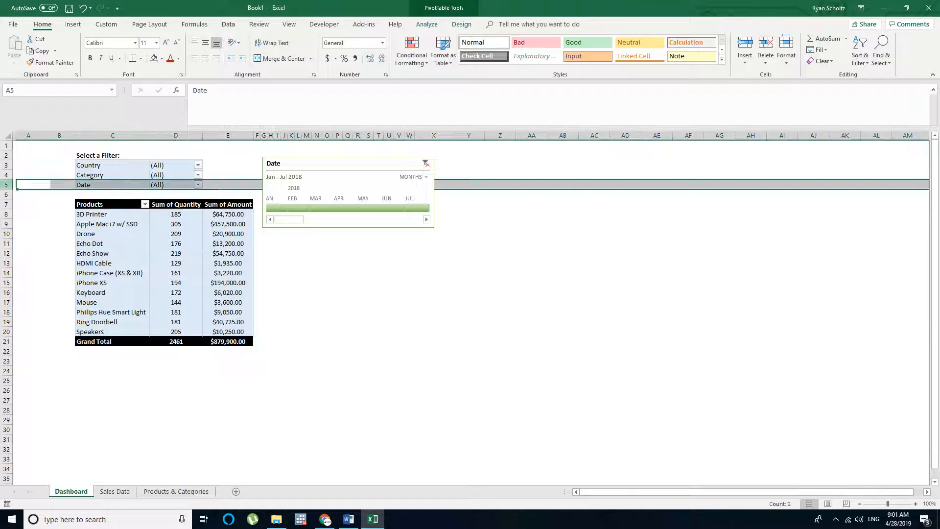
{"action": "right_click", "coordinate": [6, 185]}
{"action": "left_click", "coordinate": [30, 318]}
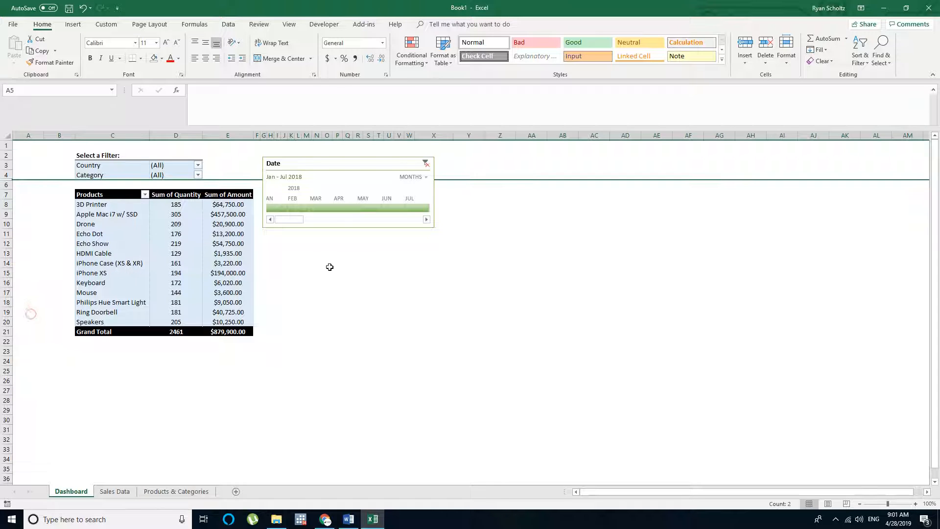
{"action": "left_click", "coordinate": [347, 272]}
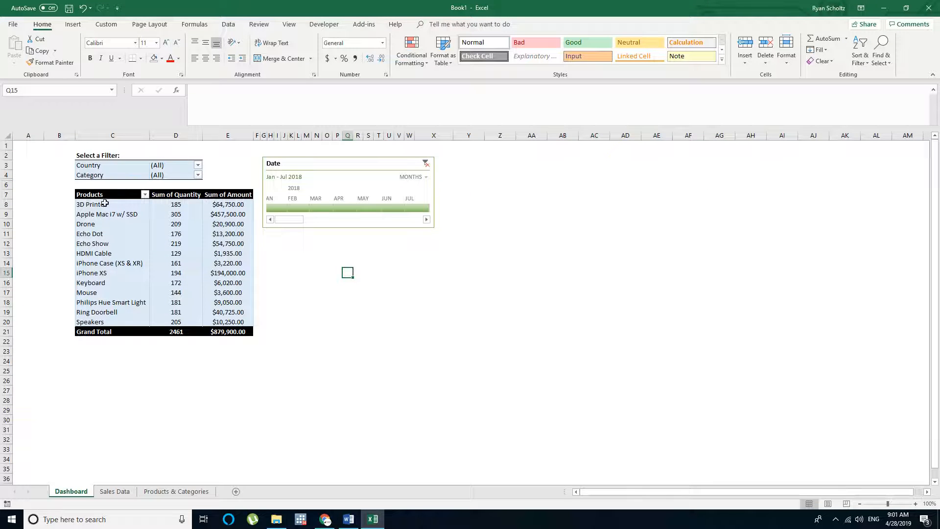
{"action": "left_click_drag", "start_coordinate": [99, 195], "coordinate": [224, 235]}
{"action": "left_click", "coordinate": [425, 260]}
{"action": "left_click", "coordinate": [353, 163]}
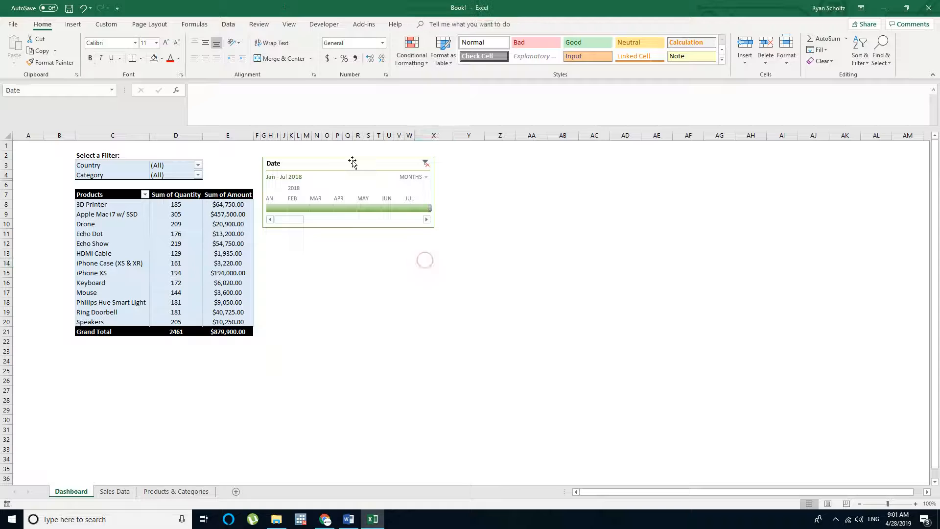
{"action": "left_click", "coordinate": [368, 253]}
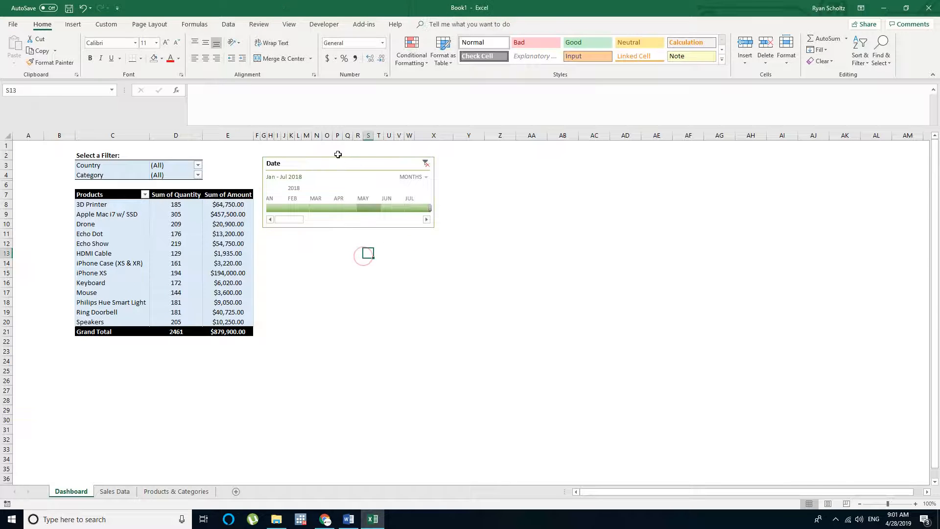
Insert a slicer for the Category field of the Dashboard PivotTable
{"action": "left_click", "coordinate": [132, 195]}
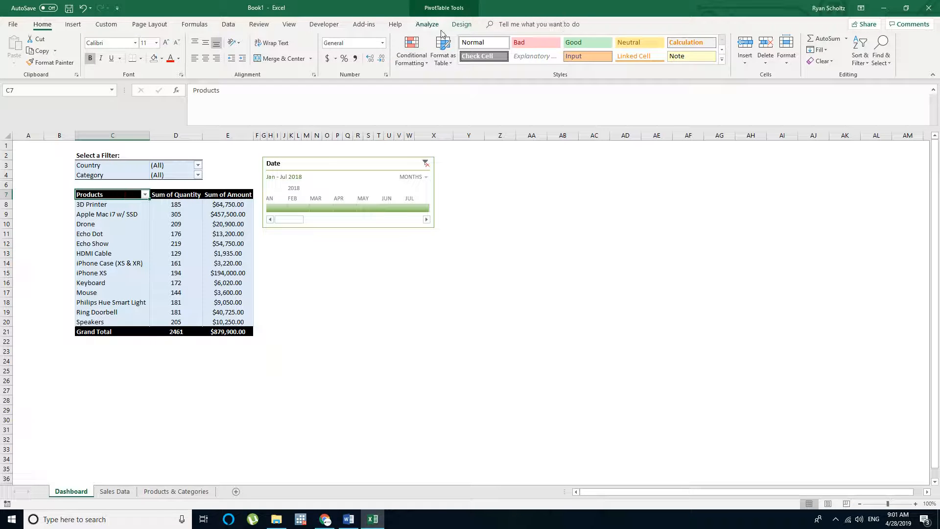
{"action": "left_click", "coordinate": [427, 24]}
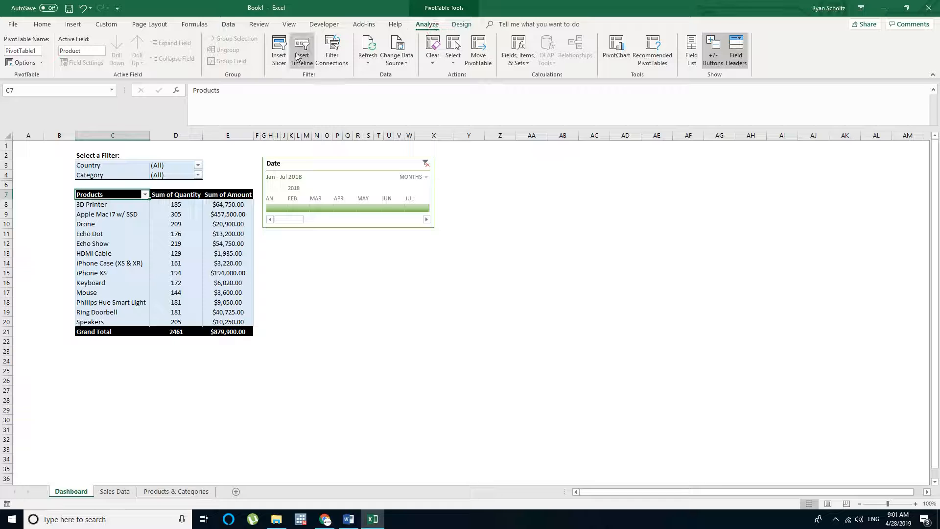
{"action": "left_click", "coordinate": [278, 49]}
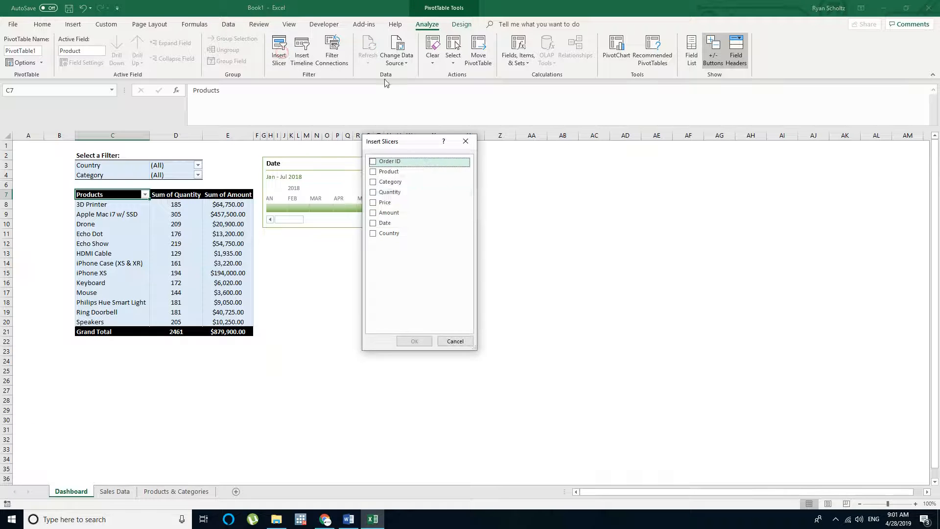
{"action": "left_click", "coordinate": [373, 182]}
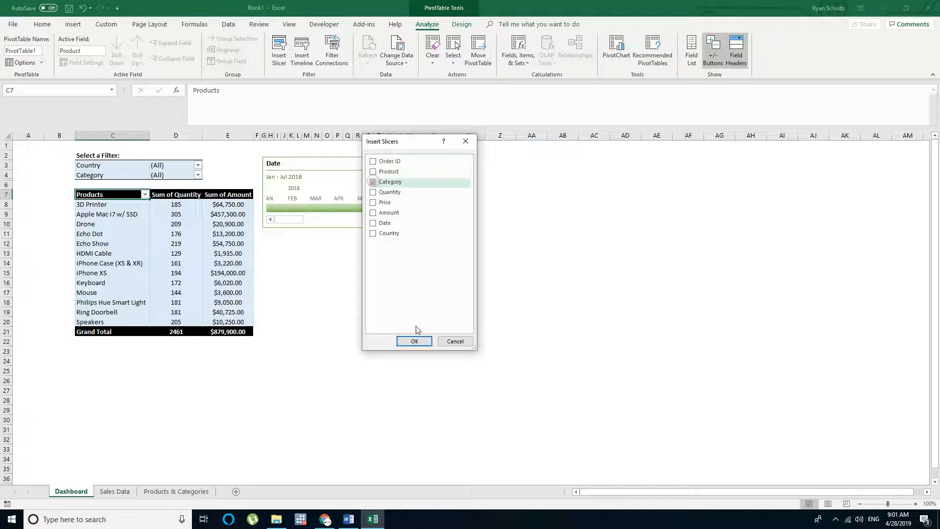
{"action": "left_click", "coordinate": [414, 341]}
Place the Category slicer directly beneath the Date timeline and widen it to match the timeline's width
{"action": "left_click_drag", "start_coordinate": [468, 256], "coordinate": [299, 235]}
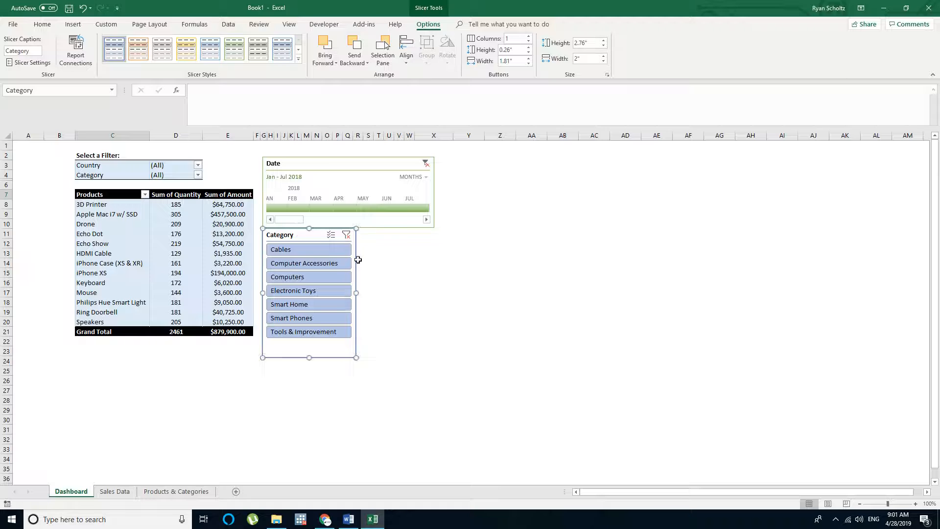
{"action": "left_click_drag", "start_coordinate": [359, 293], "coordinate": [433, 291]}
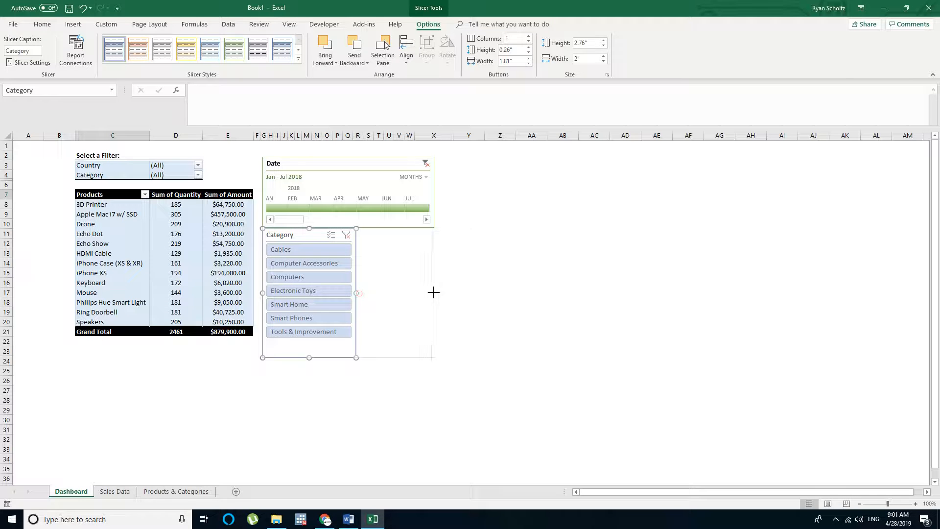
{"action": "left_click", "coordinate": [490, 283]}
Hide row 4 with the Category report filter and nudge the Category slicer into alignment with the Date timeline
{"action": "left_click", "coordinate": [6, 175]}
{"action": "right_click", "coordinate": [5, 175]}
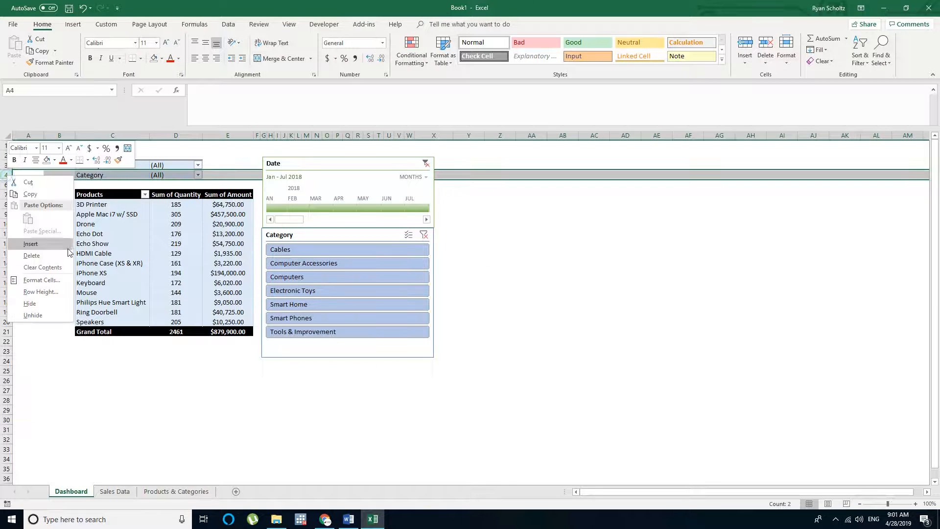
{"action": "left_click", "coordinate": [43, 302]}
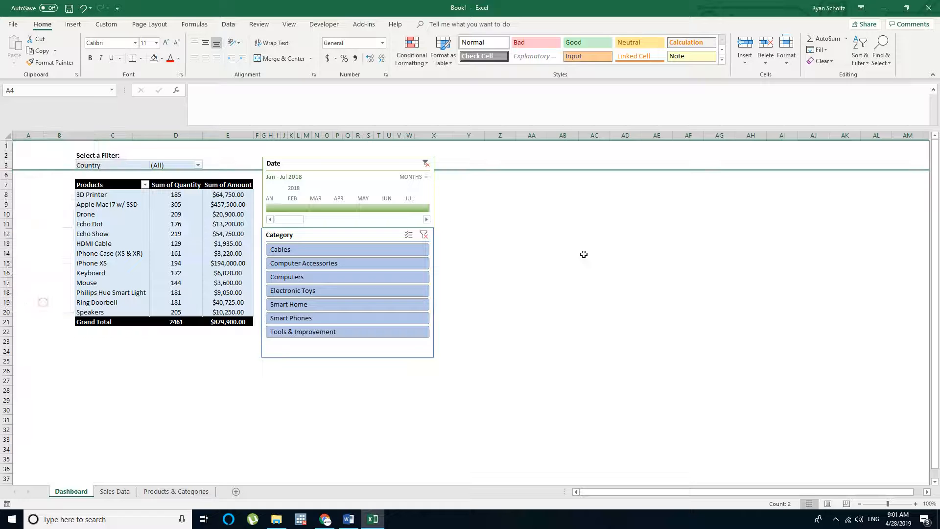
{"action": "left_click", "coordinate": [584, 253]}
{"action": "left_click_drag", "start_coordinate": [311, 224], "coordinate": [315, 235]}
{"action": "left_click", "coordinate": [497, 242]}
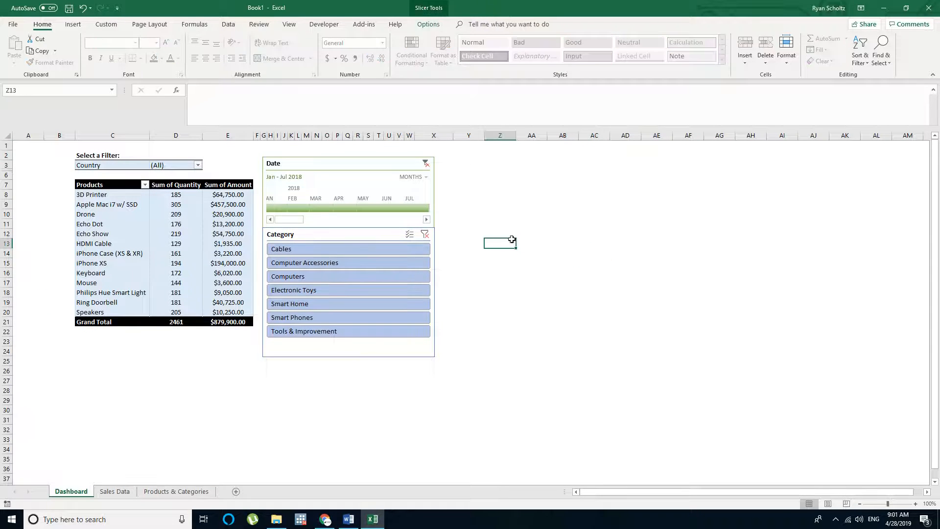
Set the Country report filter to USA, keeping the Date timeline's selected range
{"action": "left_click", "coordinate": [109, 164]}
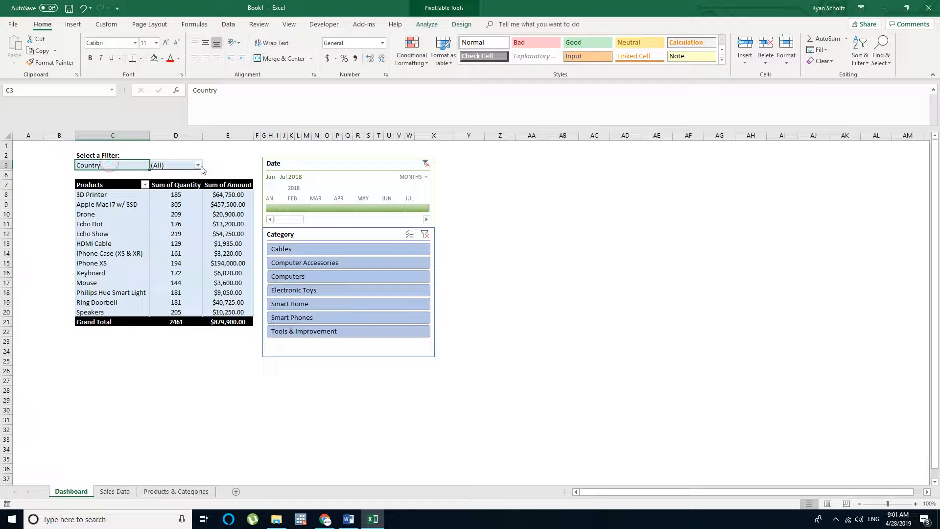
{"action": "left_click", "coordinate": [198, 165]}
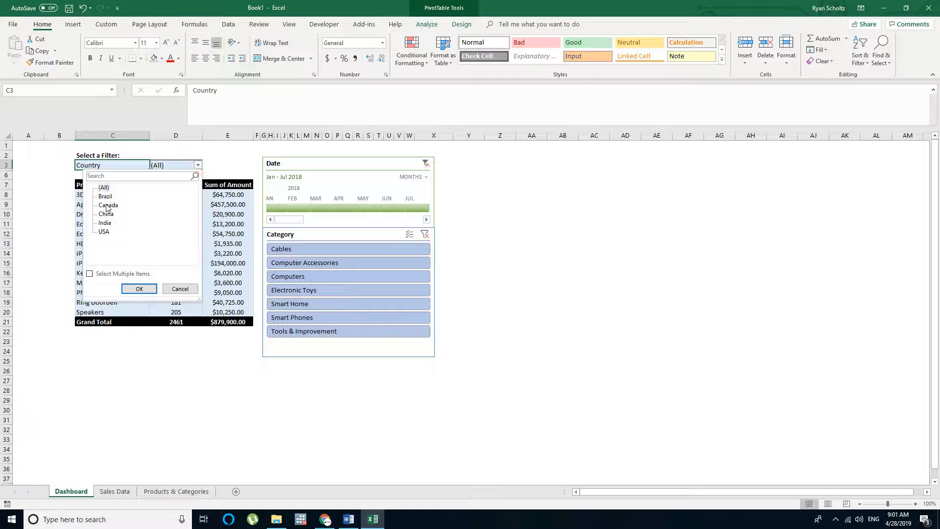
{"action": "left_click", "coordinate": [518, 262]}
{"action": "left_click_drag", "start_coordinate": [289, 219], "coordinate": [390, 218]}
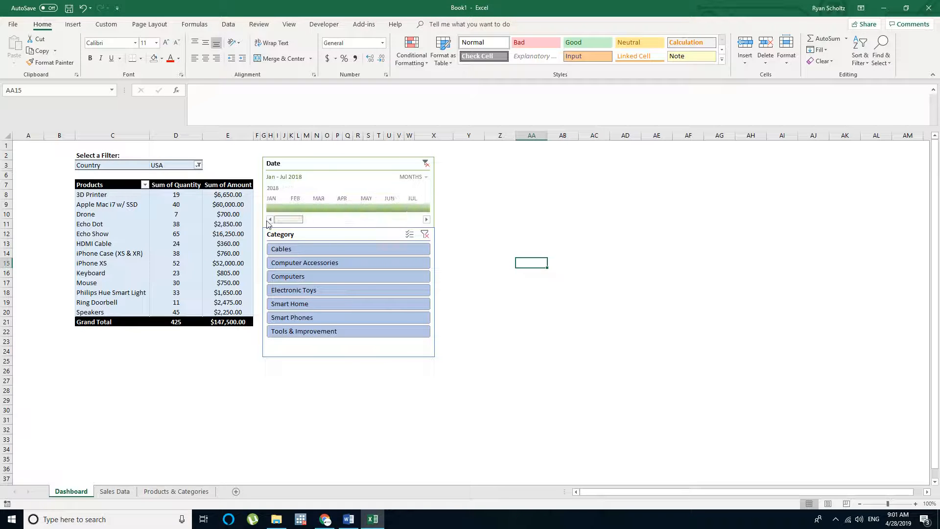
{"action": "left_click", "coordinate": [487, 243]}
Filter the PivotTable by each Category slicer item in turn, from Cables to Tools & Improvement, and end on Cables
{"action": "left_click", "coordinate": [313, 249]}
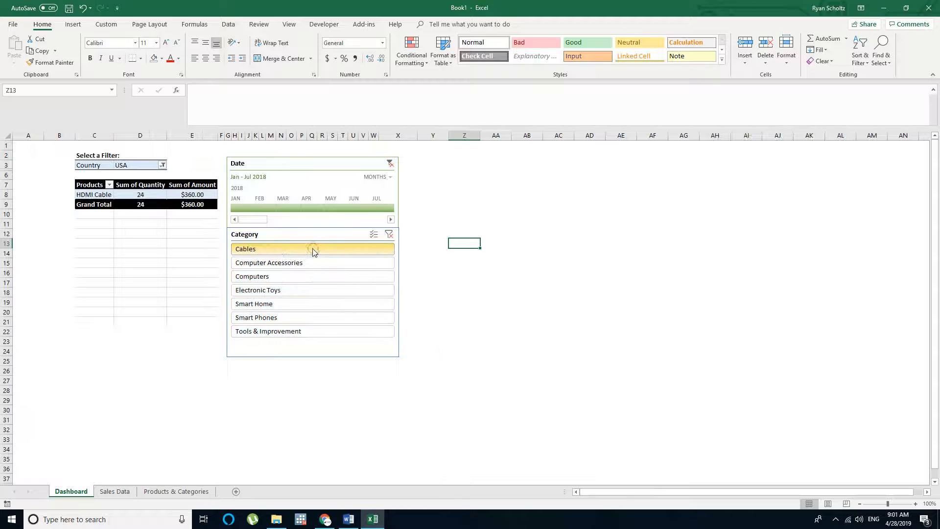
{"action": "left_click", "coordinate": [307, 263]}
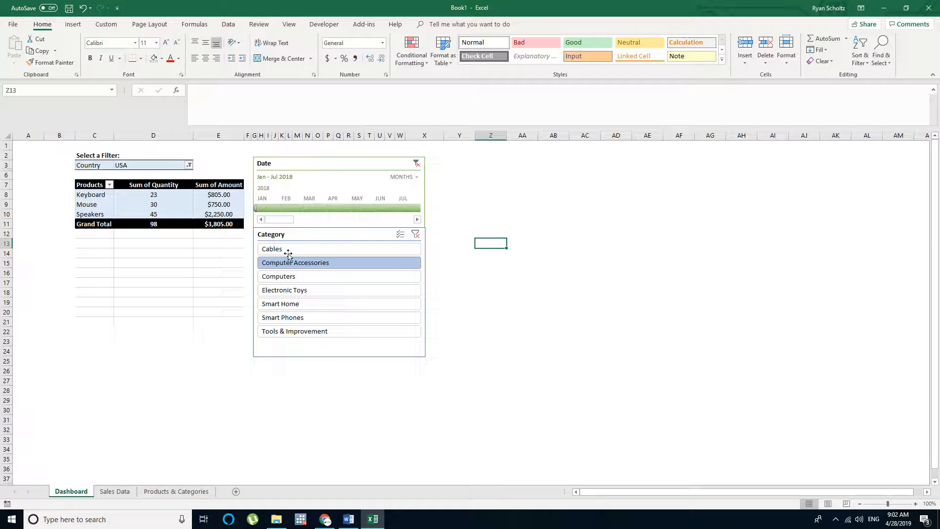
{"action": "left_click", "coordinate": [296, 276]}
{"action": "left_click", "coordinate": [296, 292]}
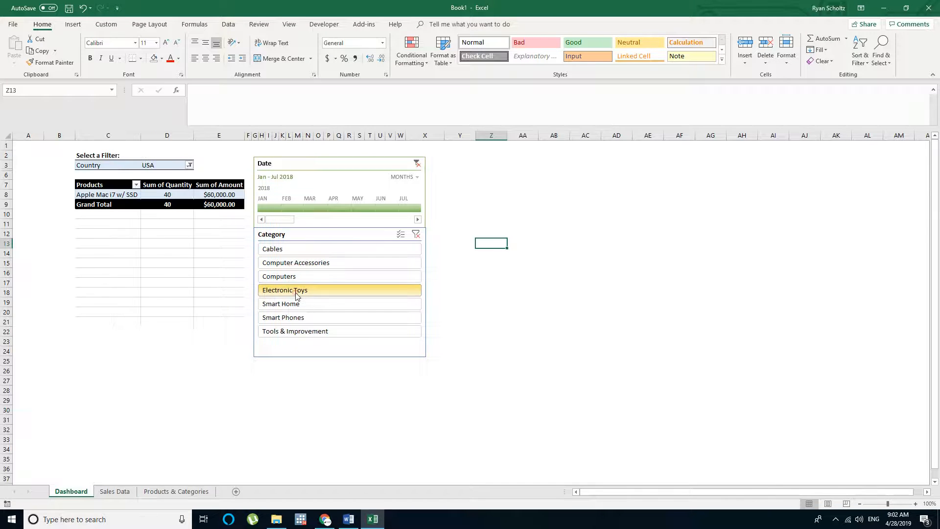
{"action": "left_click", "coordinate": [298, 301]}
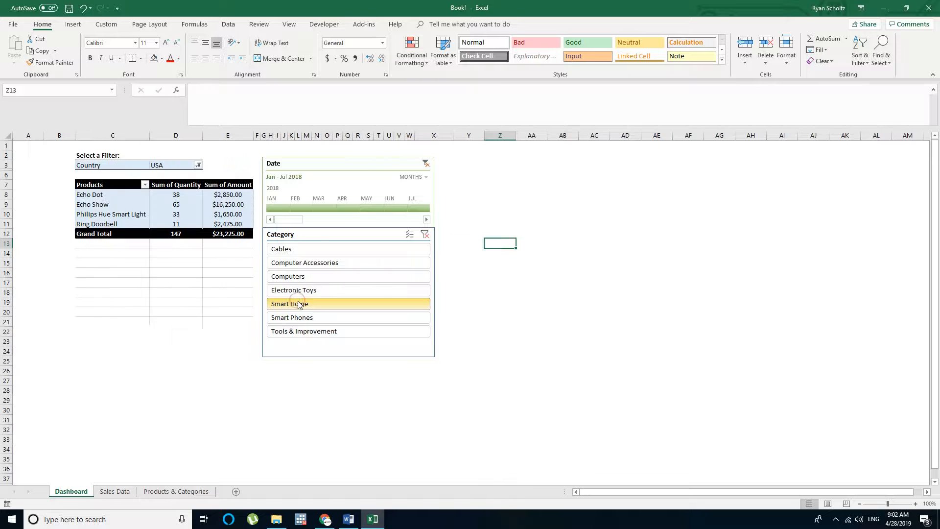
{"action": "left_click", "coordinate": [304, 318]}
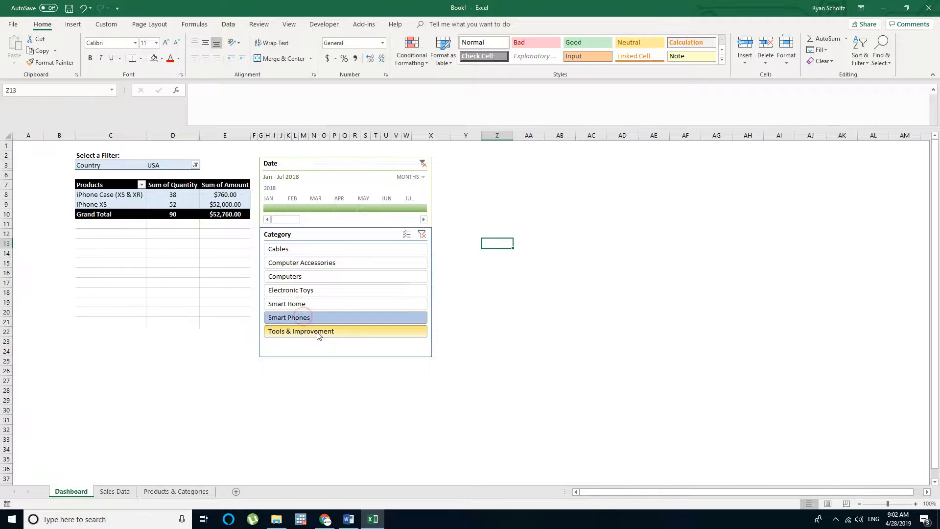
{"action": "left_click", "coordinate": [315, 332]}
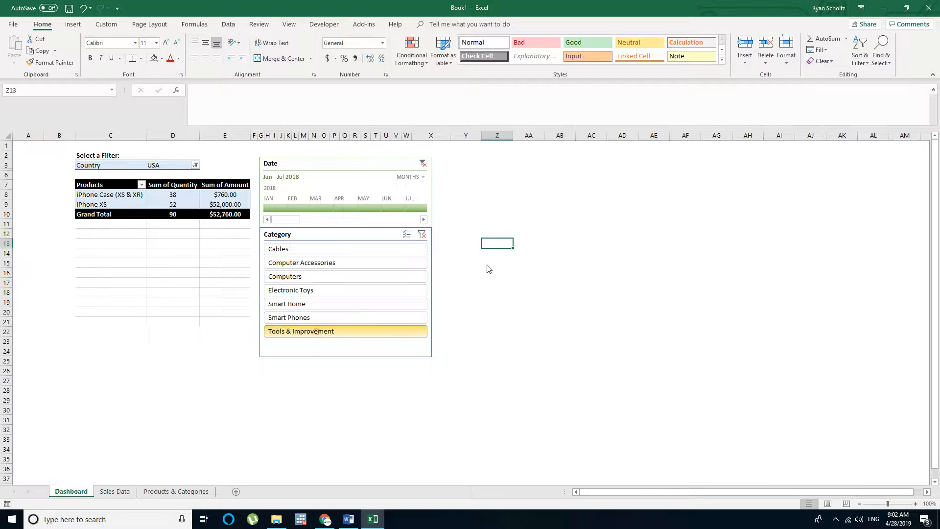
{"action": "left_click", "coordinate": [275, 251]}
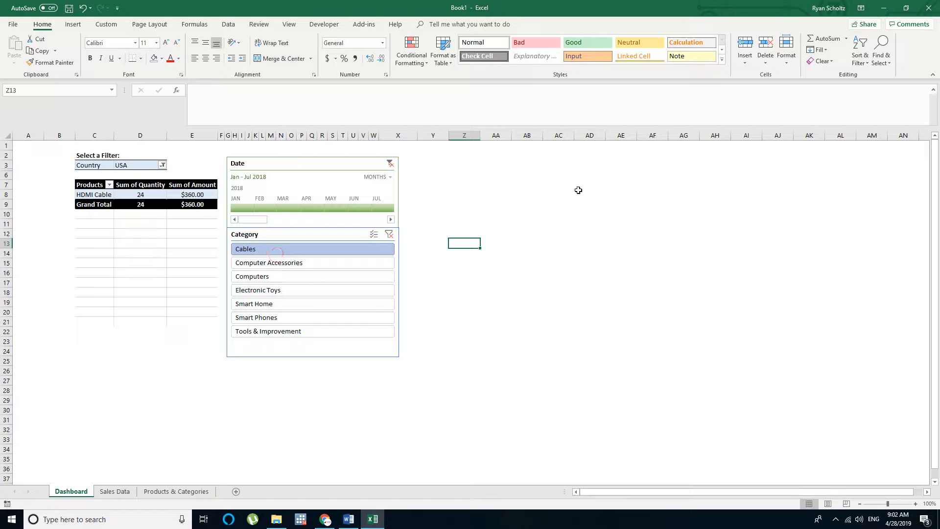
Select the range C2:E9 covering the Country filter and the PivotTable
{"action": "left_click", "coordinate": [93, 161]}
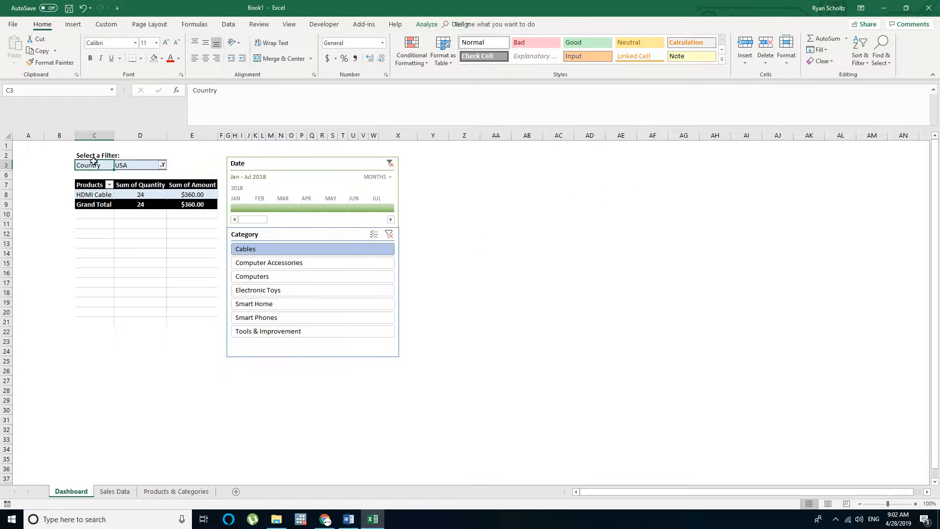
{"action": "mouse_move", "coordinate": [93, 154]}
{"action": "left_mouse_down"}
{"action": "mouse_move", "coordinate": [198, 203]}
{"action": "mouse_move", "coordinate": [78, 156]}
{"action": "mouse_move", "coordinate": [108, 156]}
{"action": "left_mouse_up"}
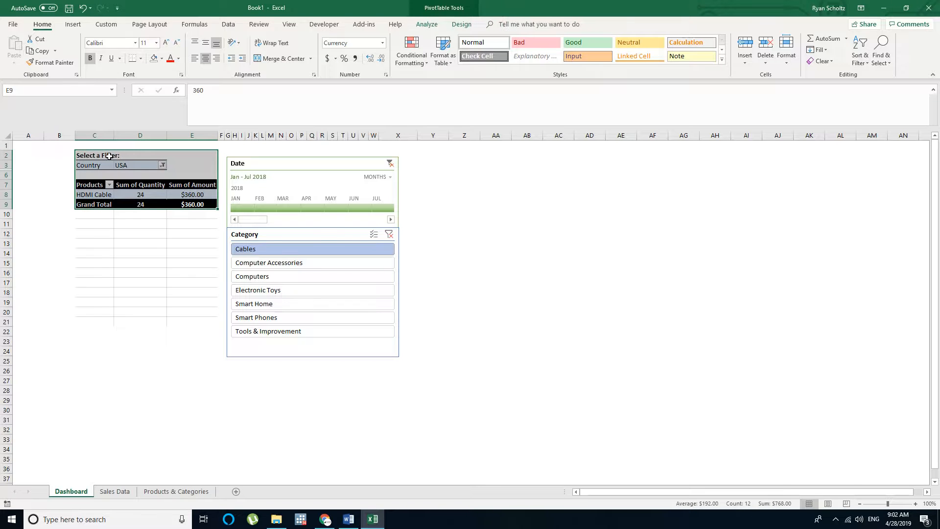